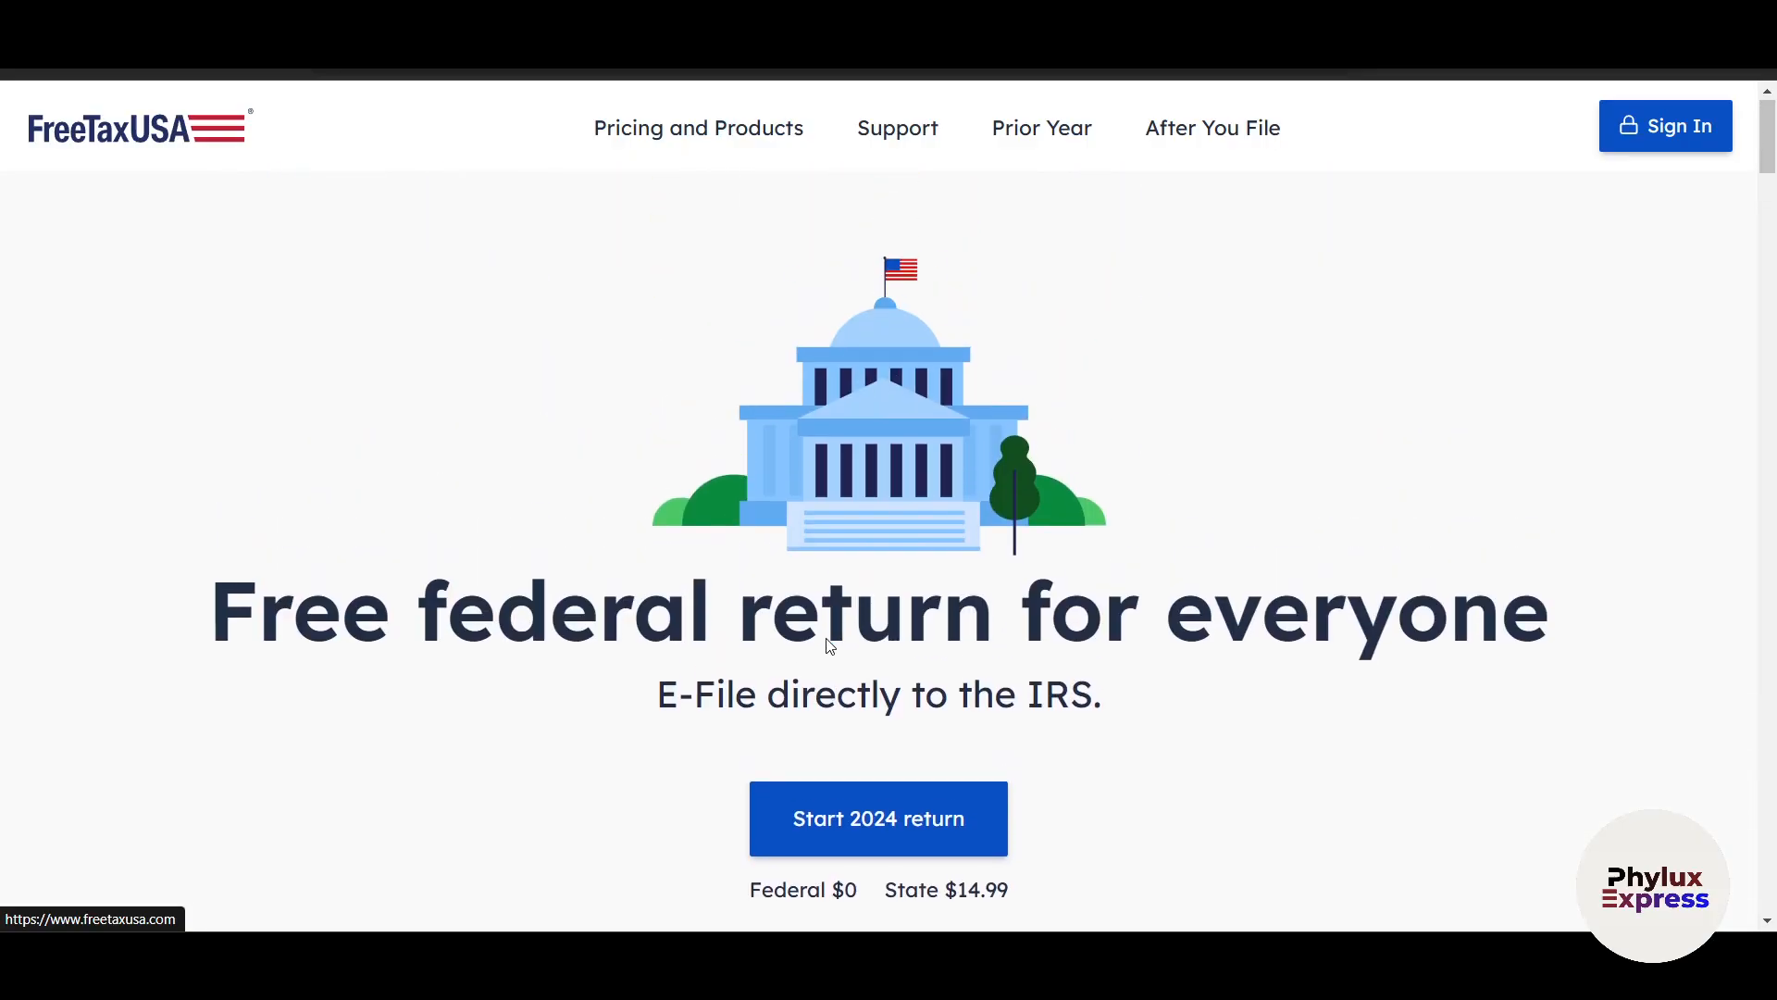
Review the homepage's highlights and the Basic, Advanced, Premium and Self-Employed feature tiers with their federal and state prices.
scroll(829, 638, down, 7)
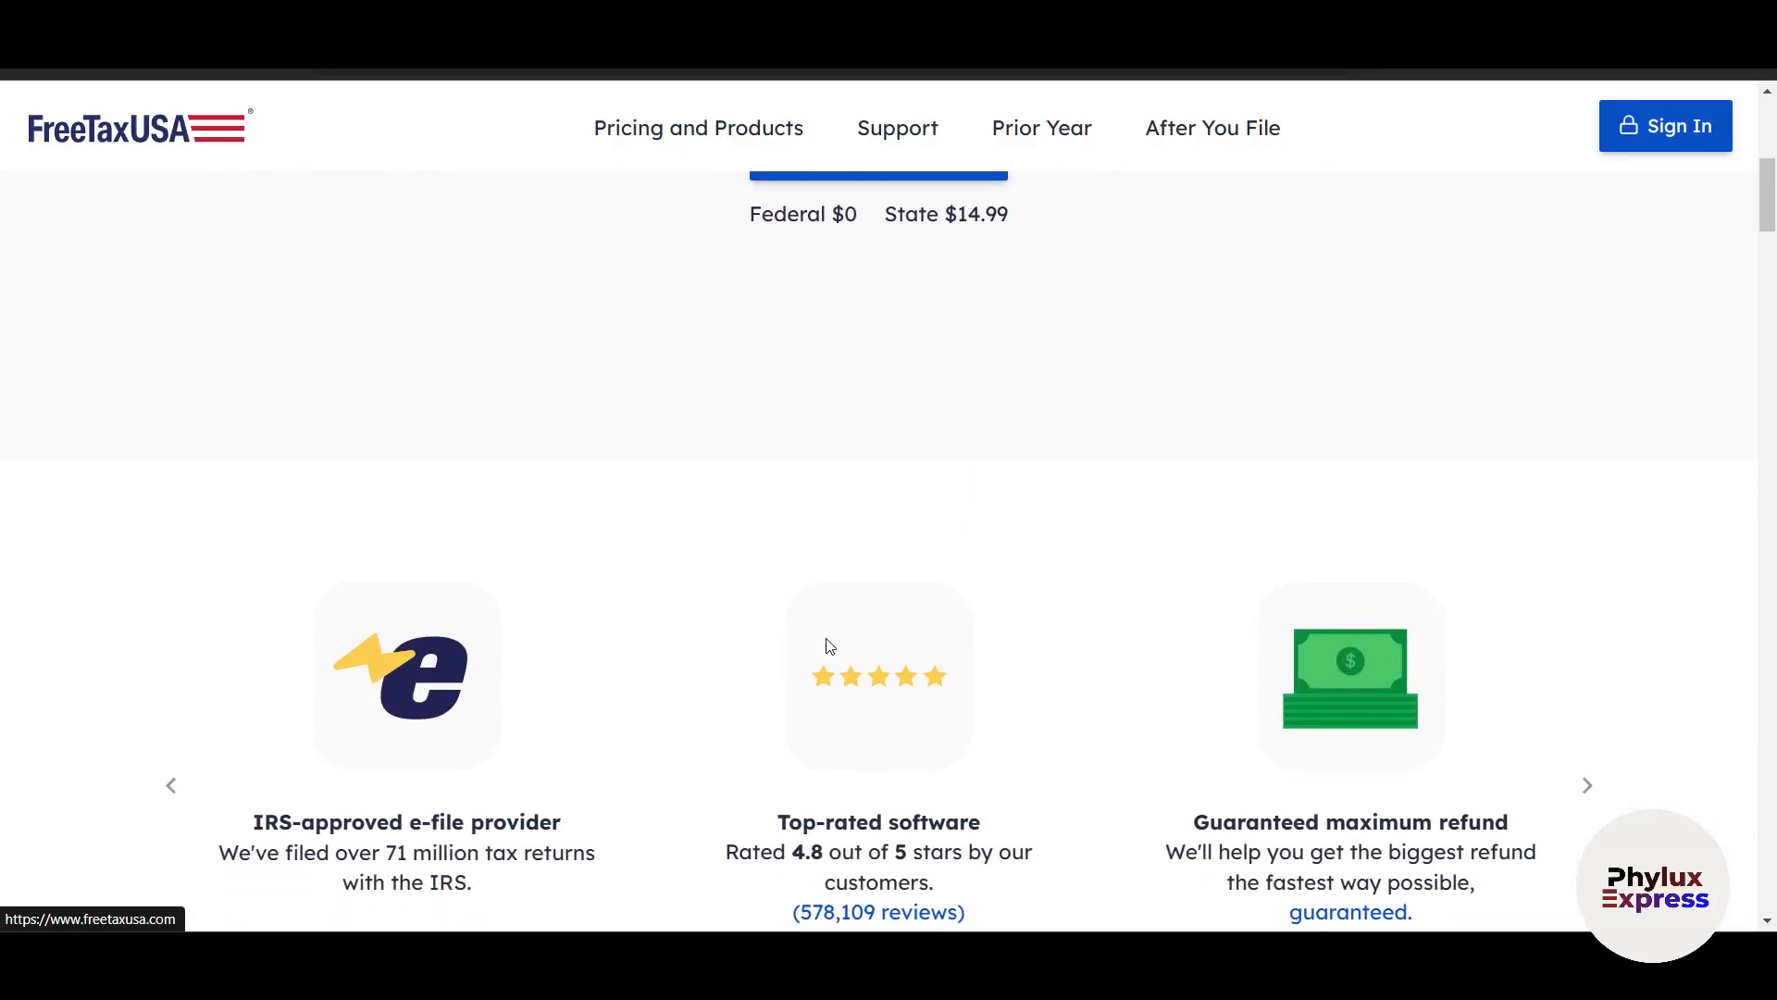
scroll(830, 646, down, 2)
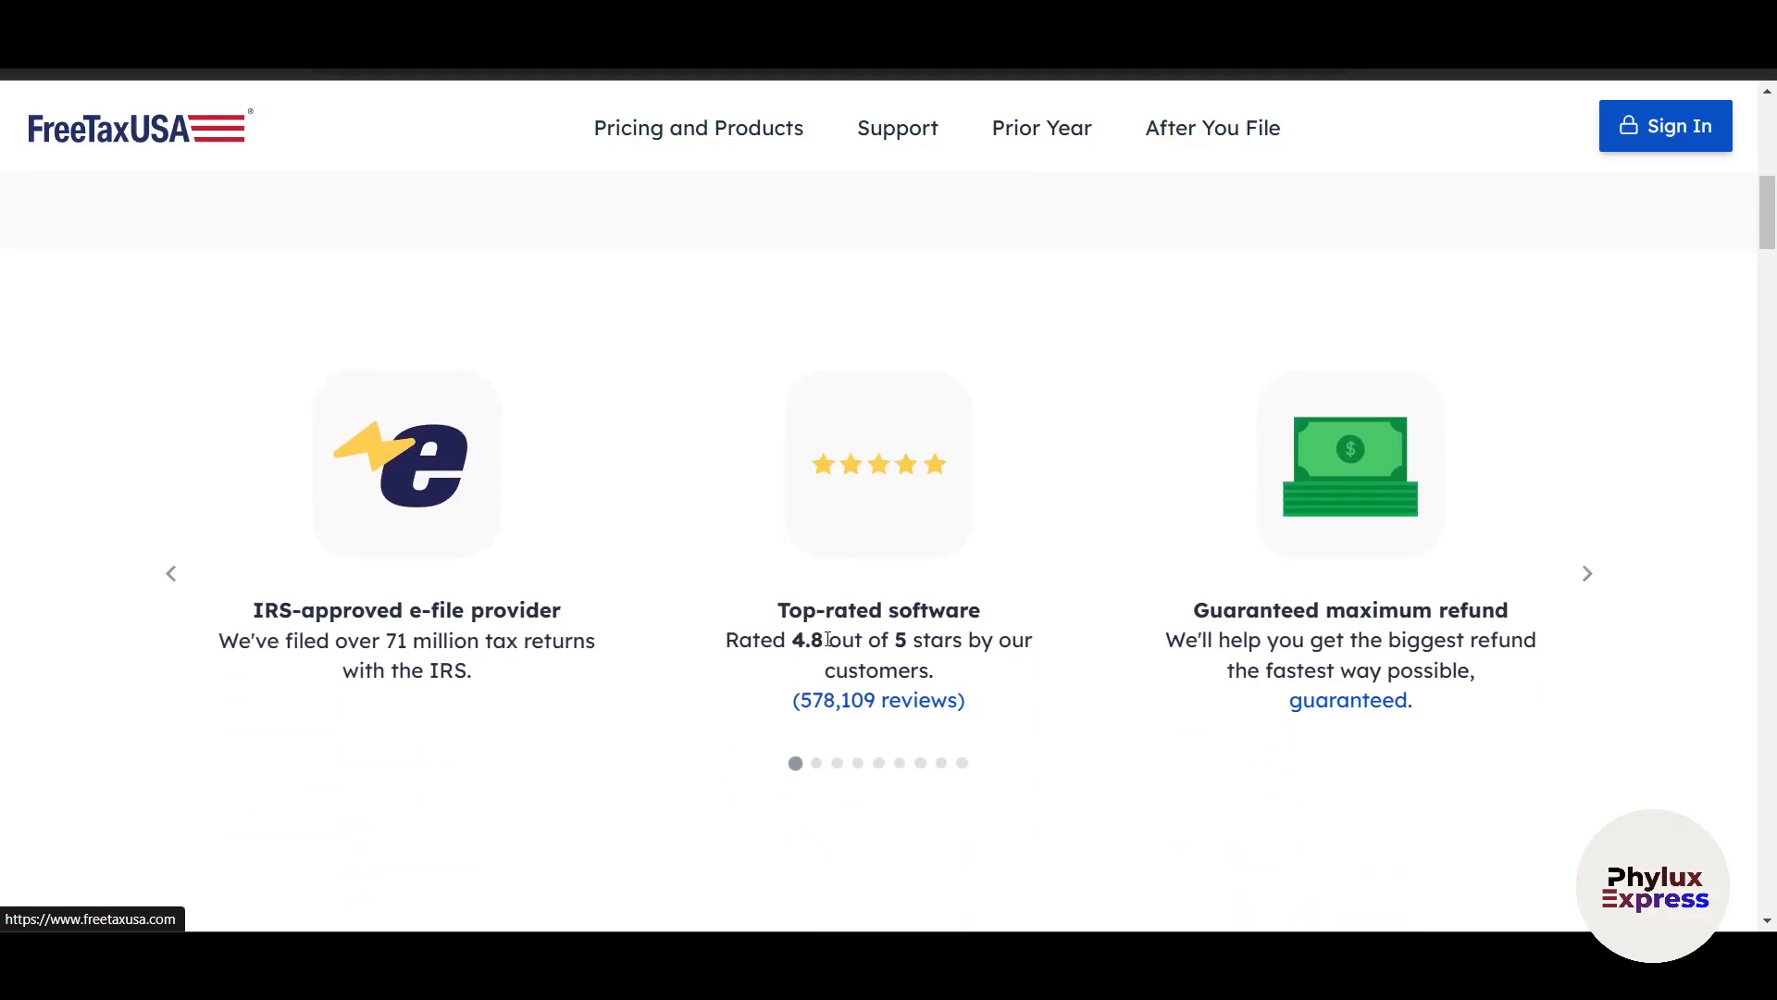
scroll(829, 639, down, 5)
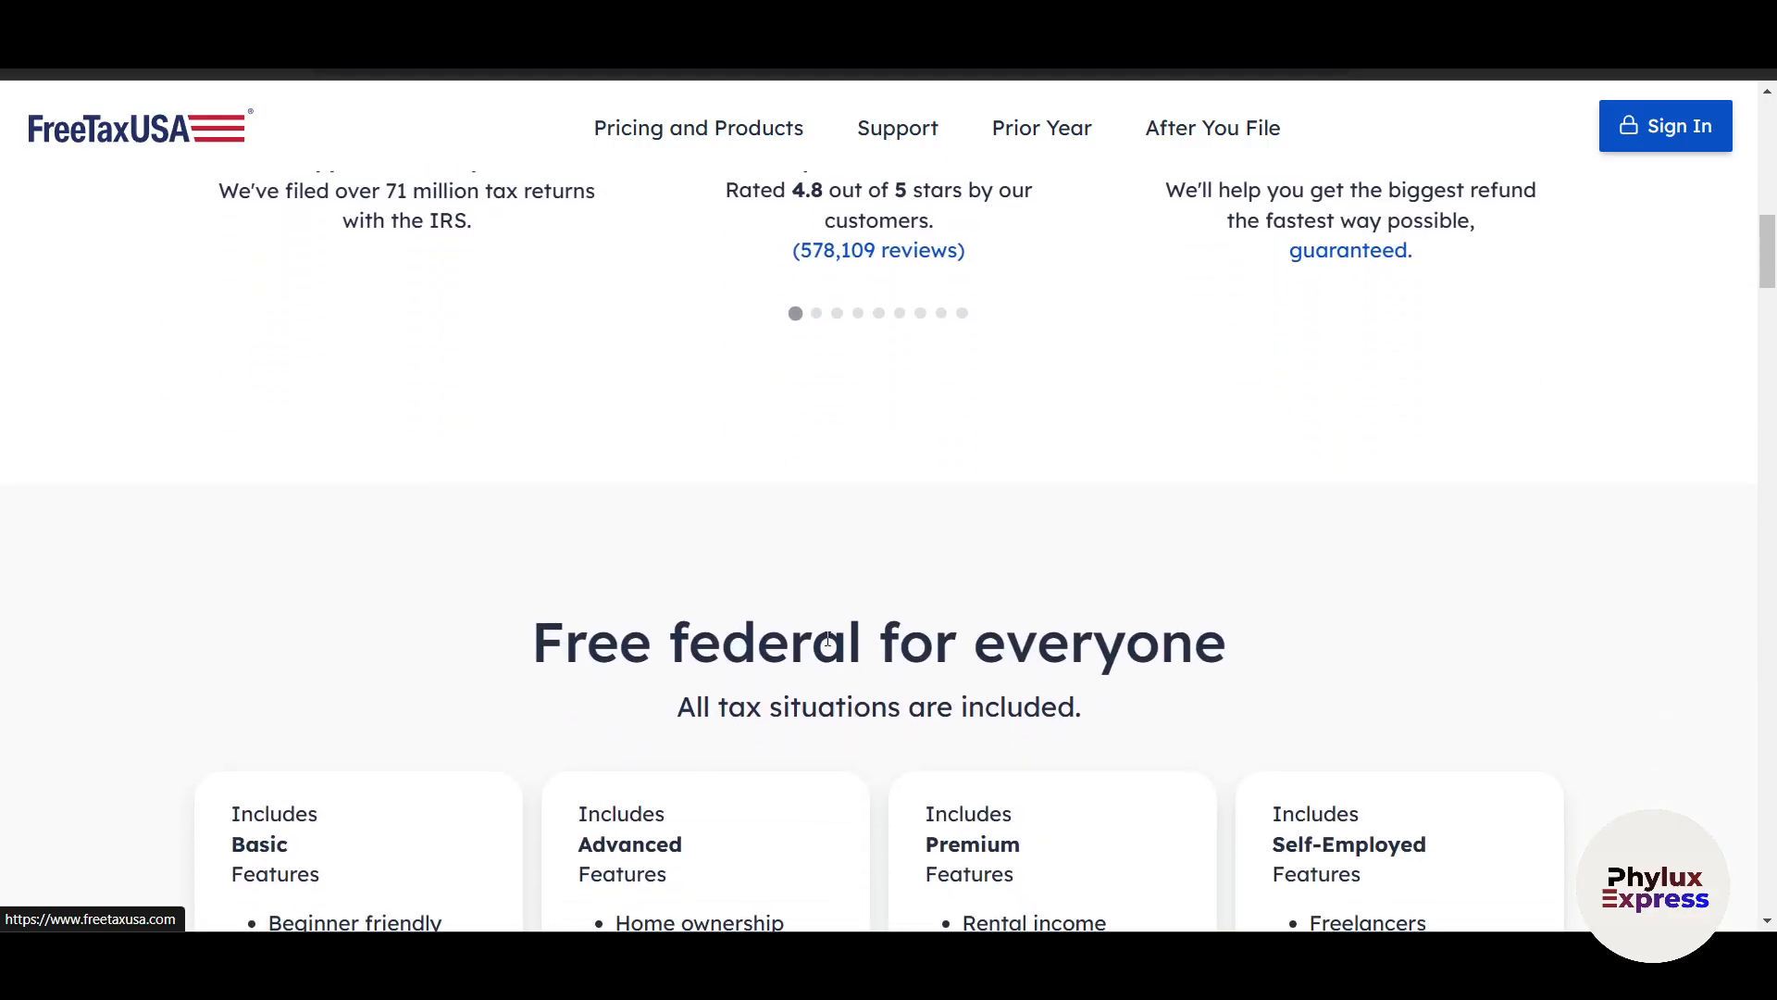
scroll(830, 643, down, 2)
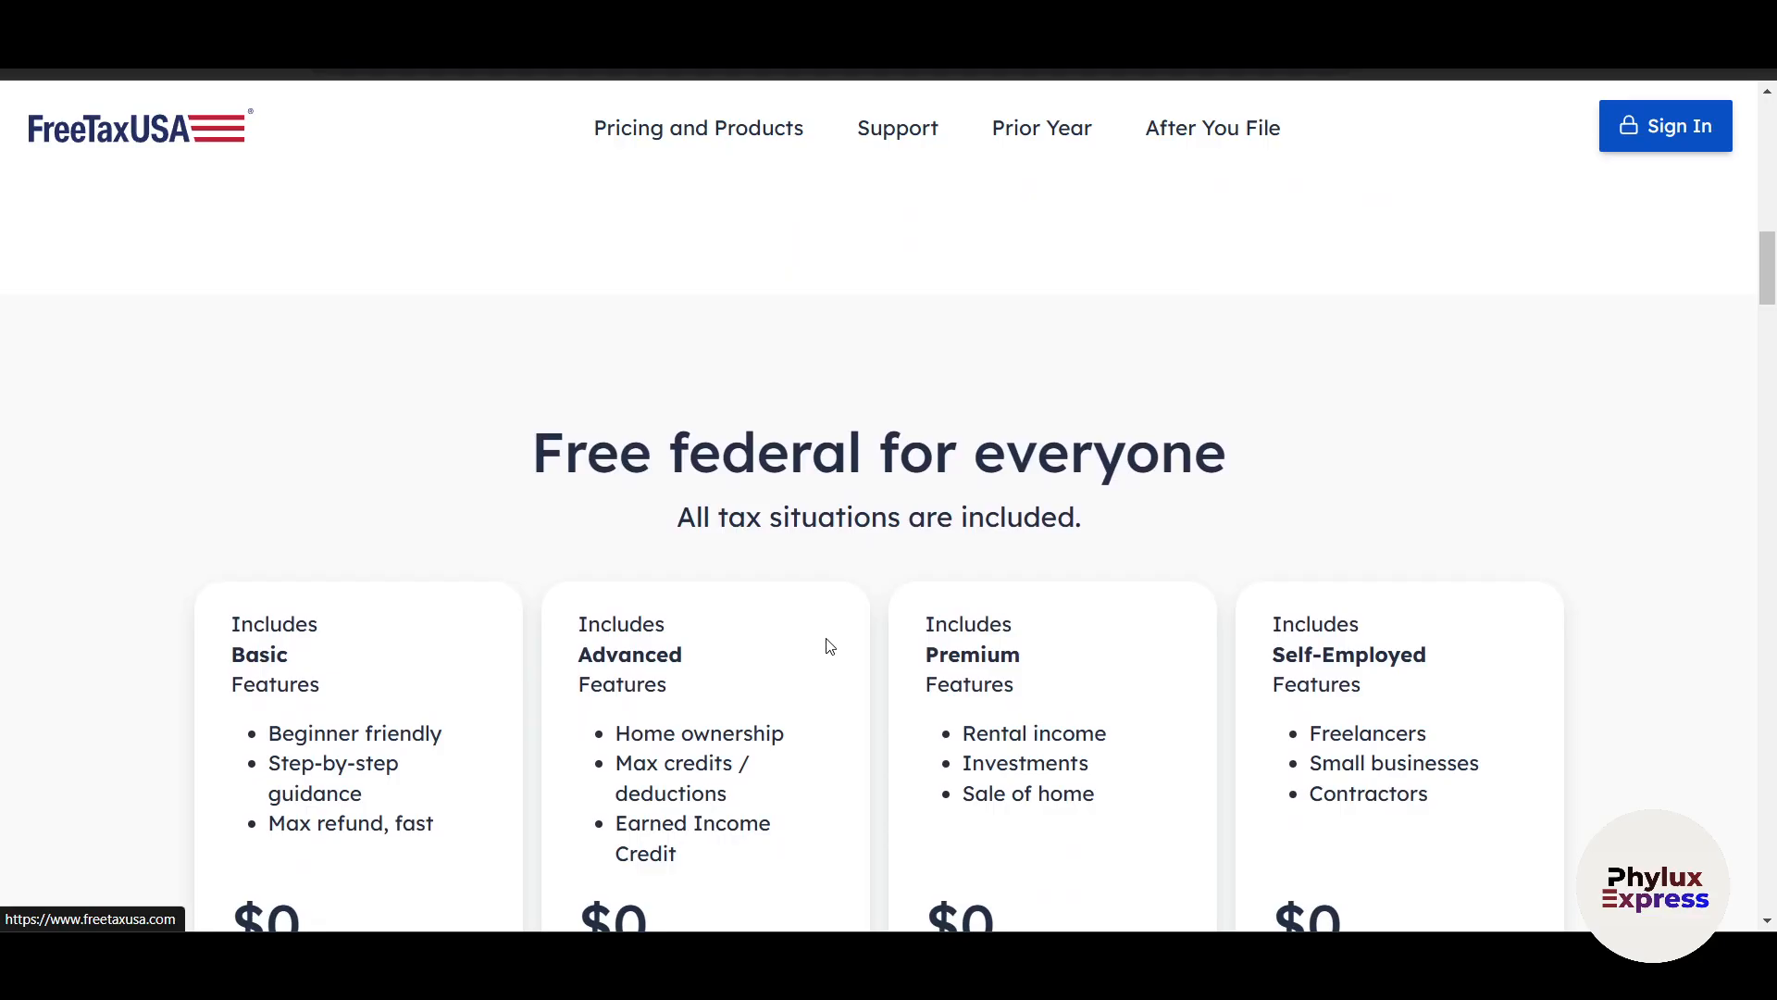
scroll(830, 646, down, 1)
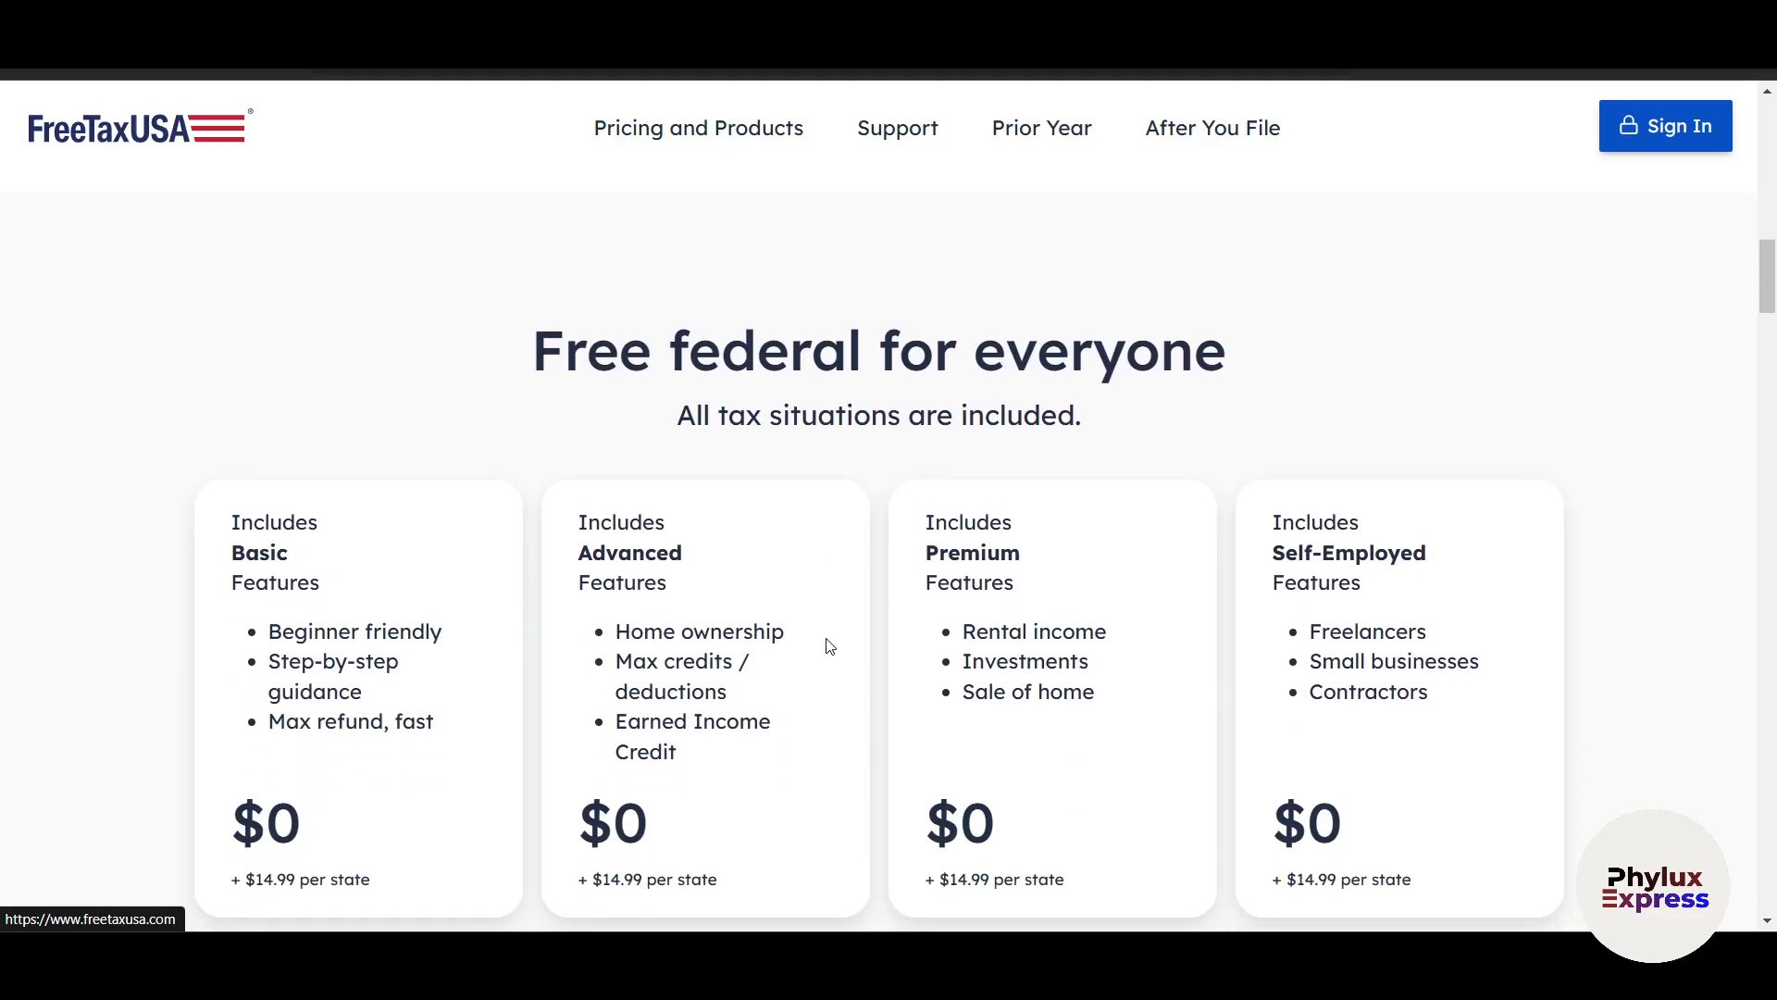
scroll(830, 647, down, 2)
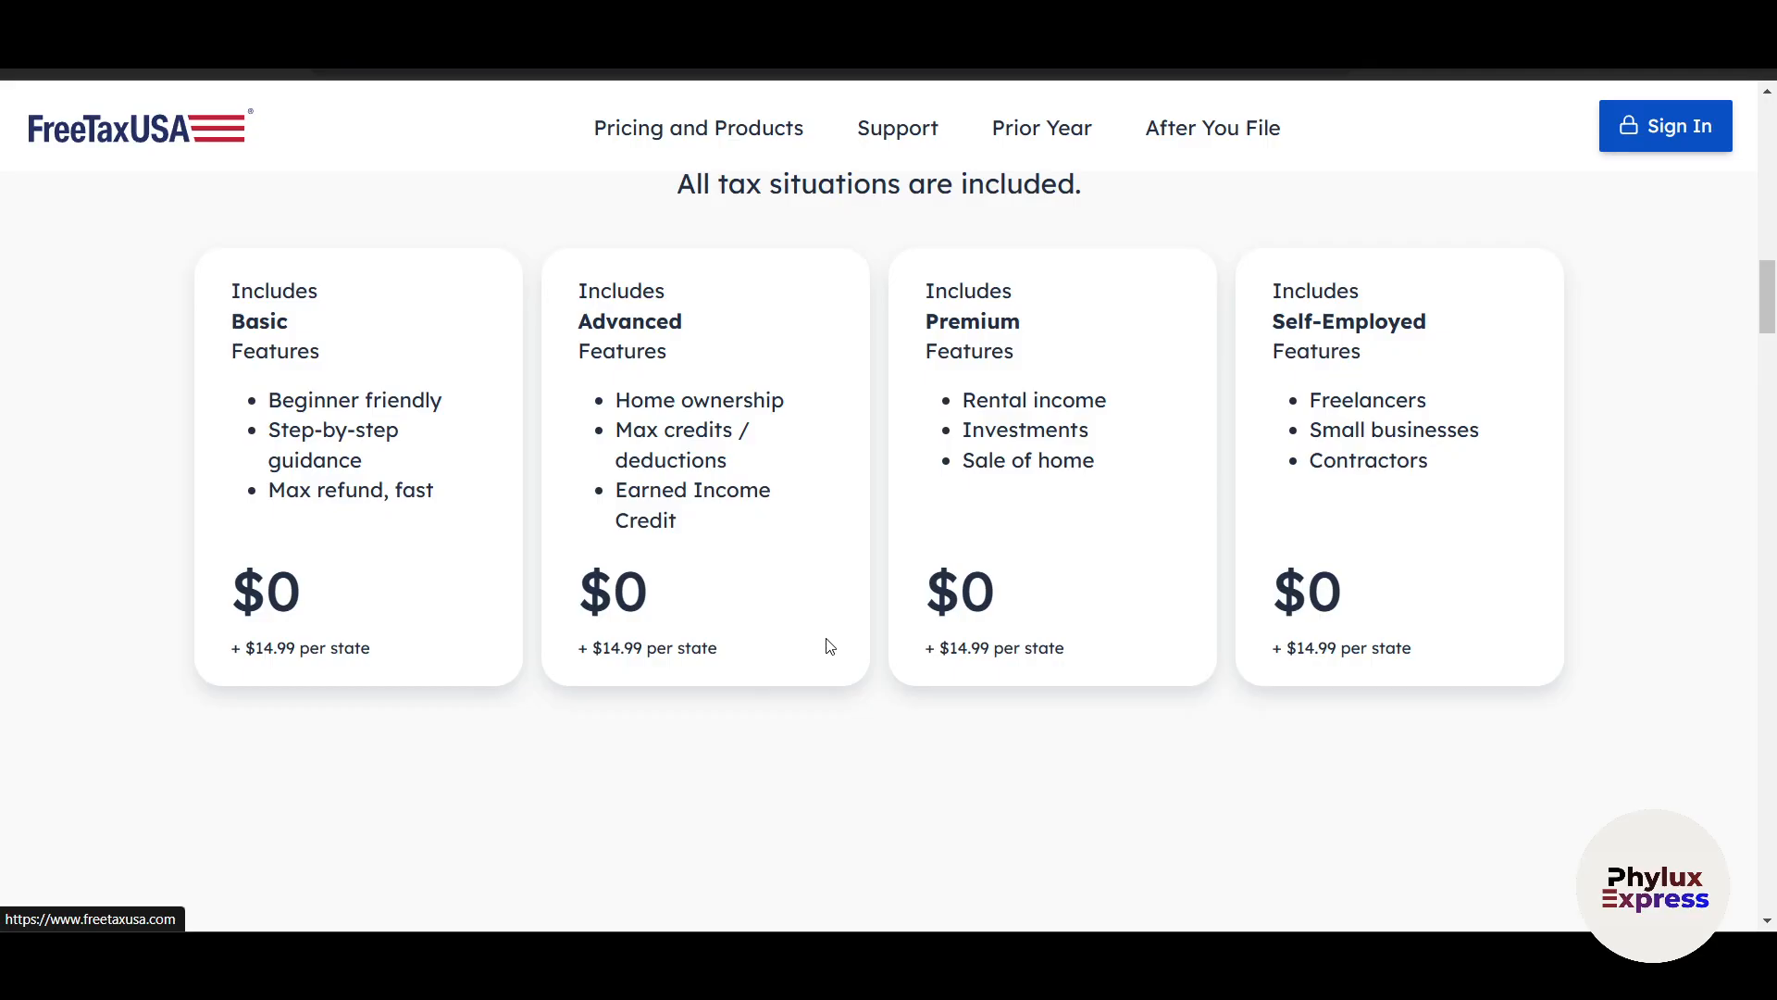
scroll(830, 646, down, 1)
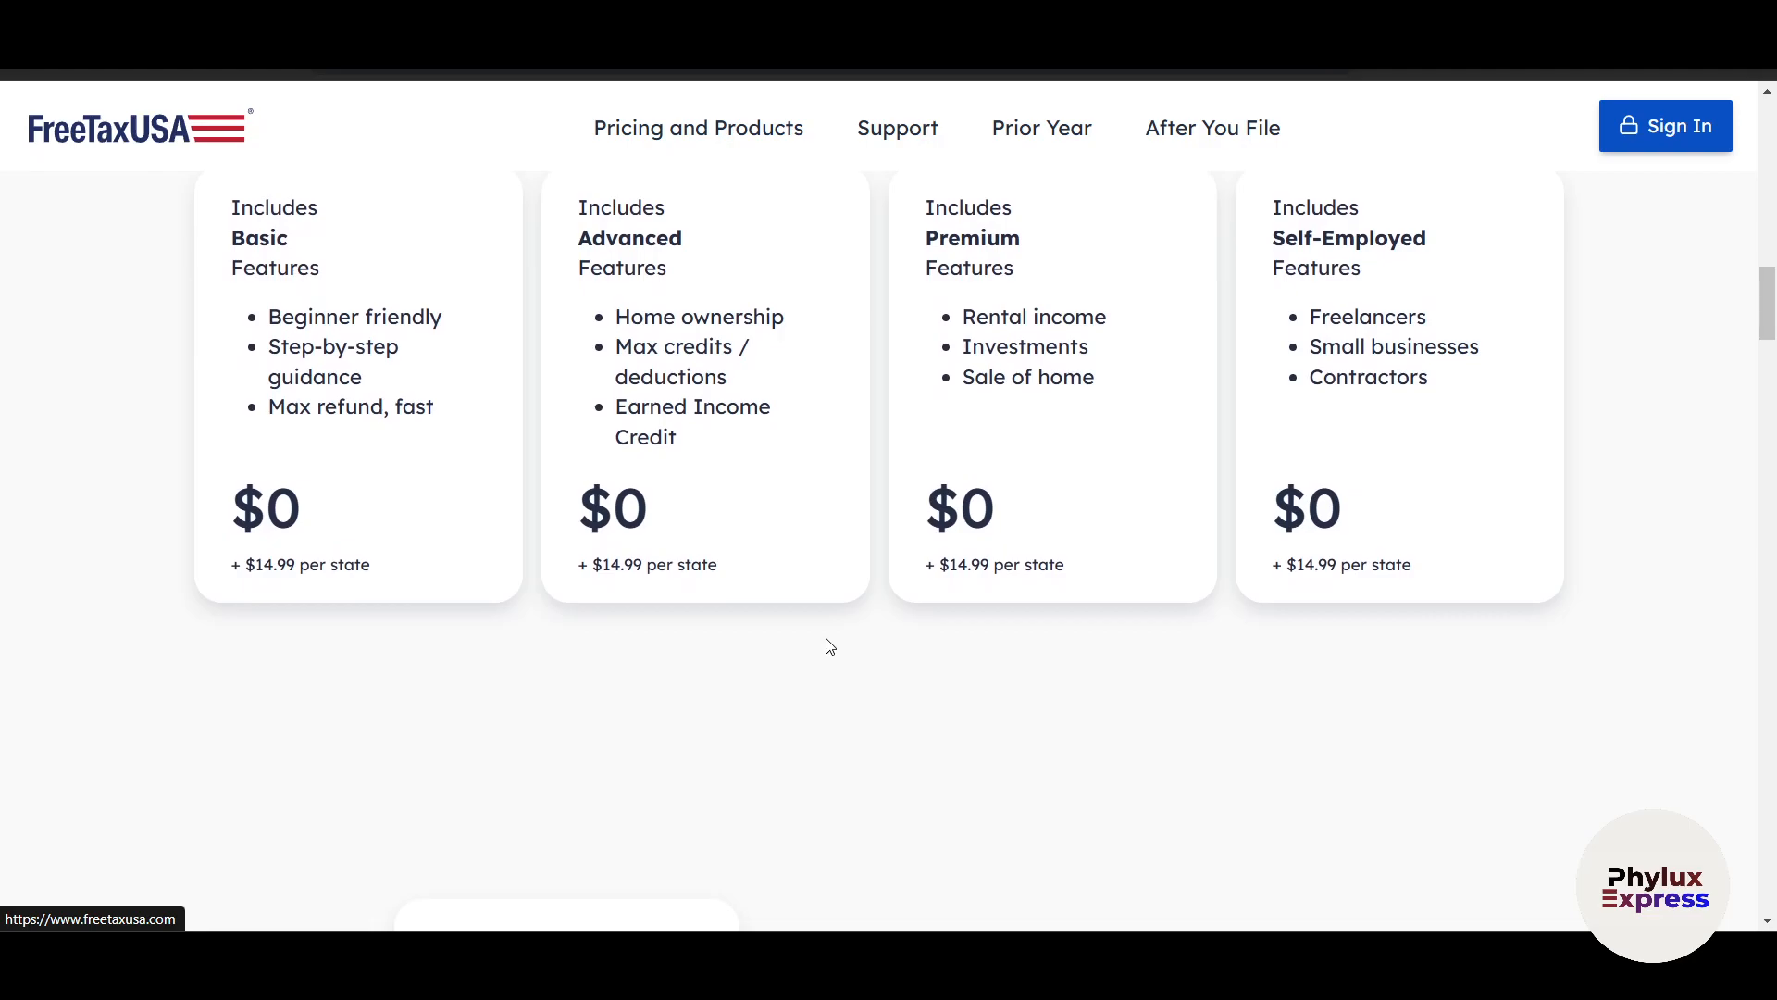
scroll(830, 646, down, 1)
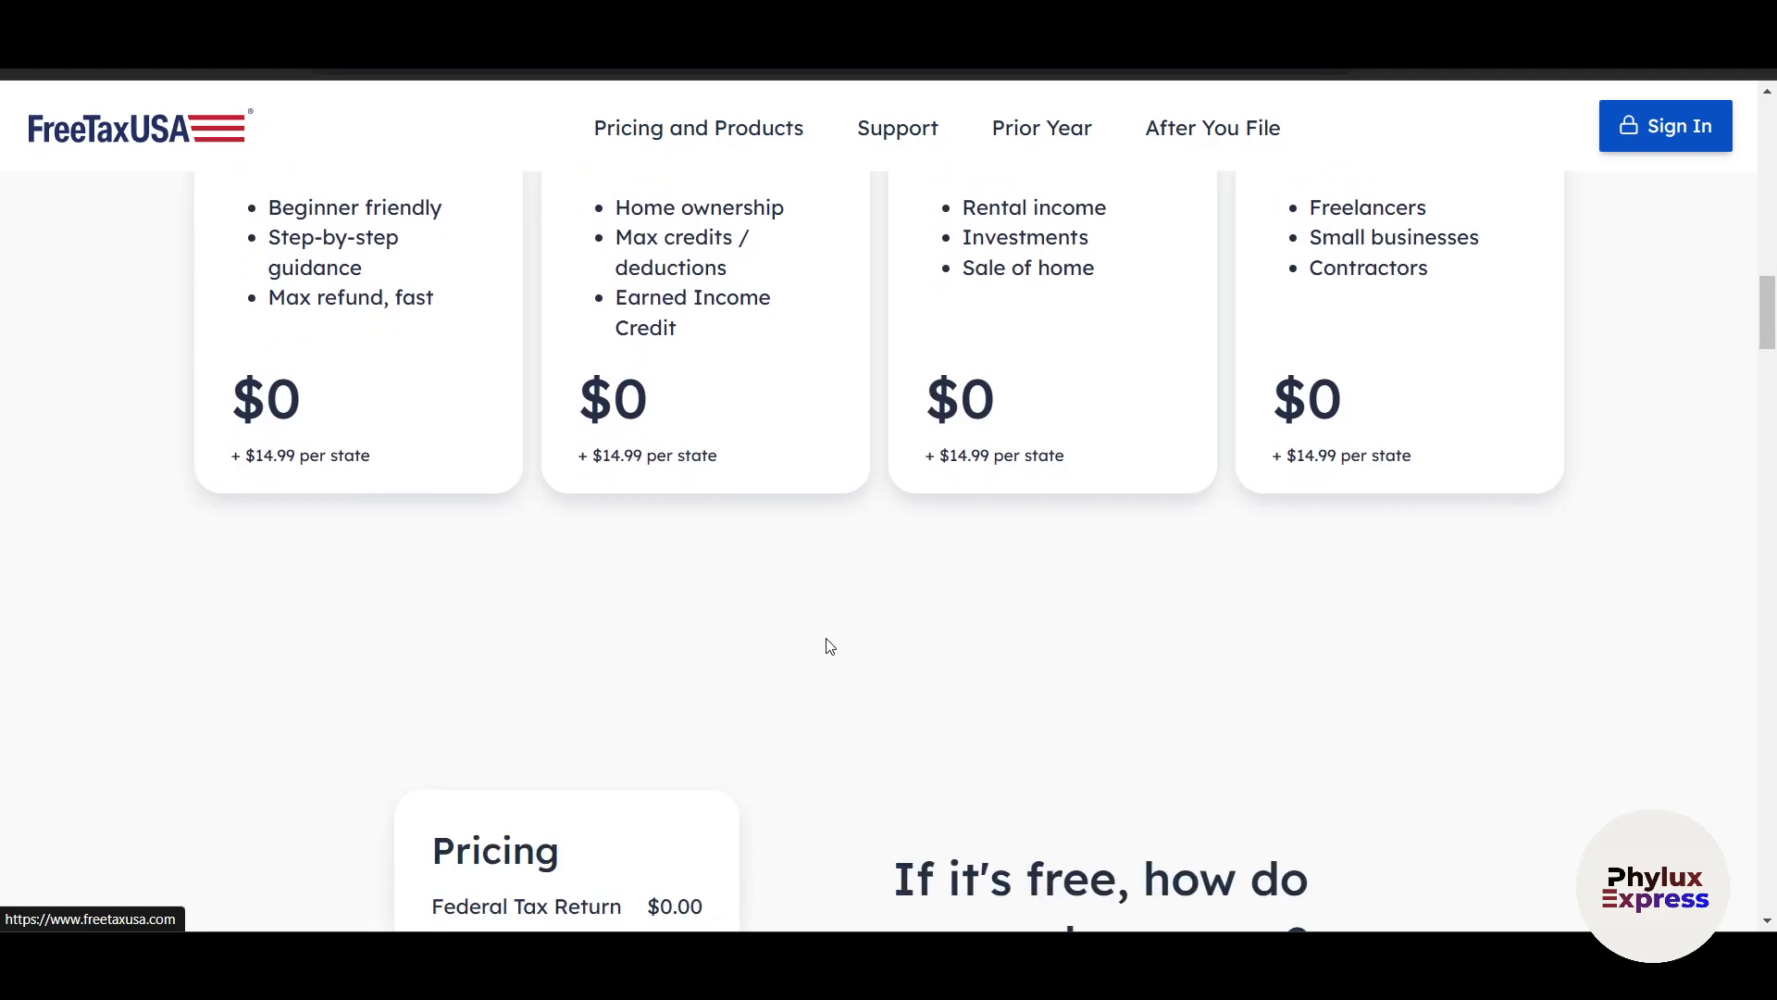
scroll(830, 646, down, 1)
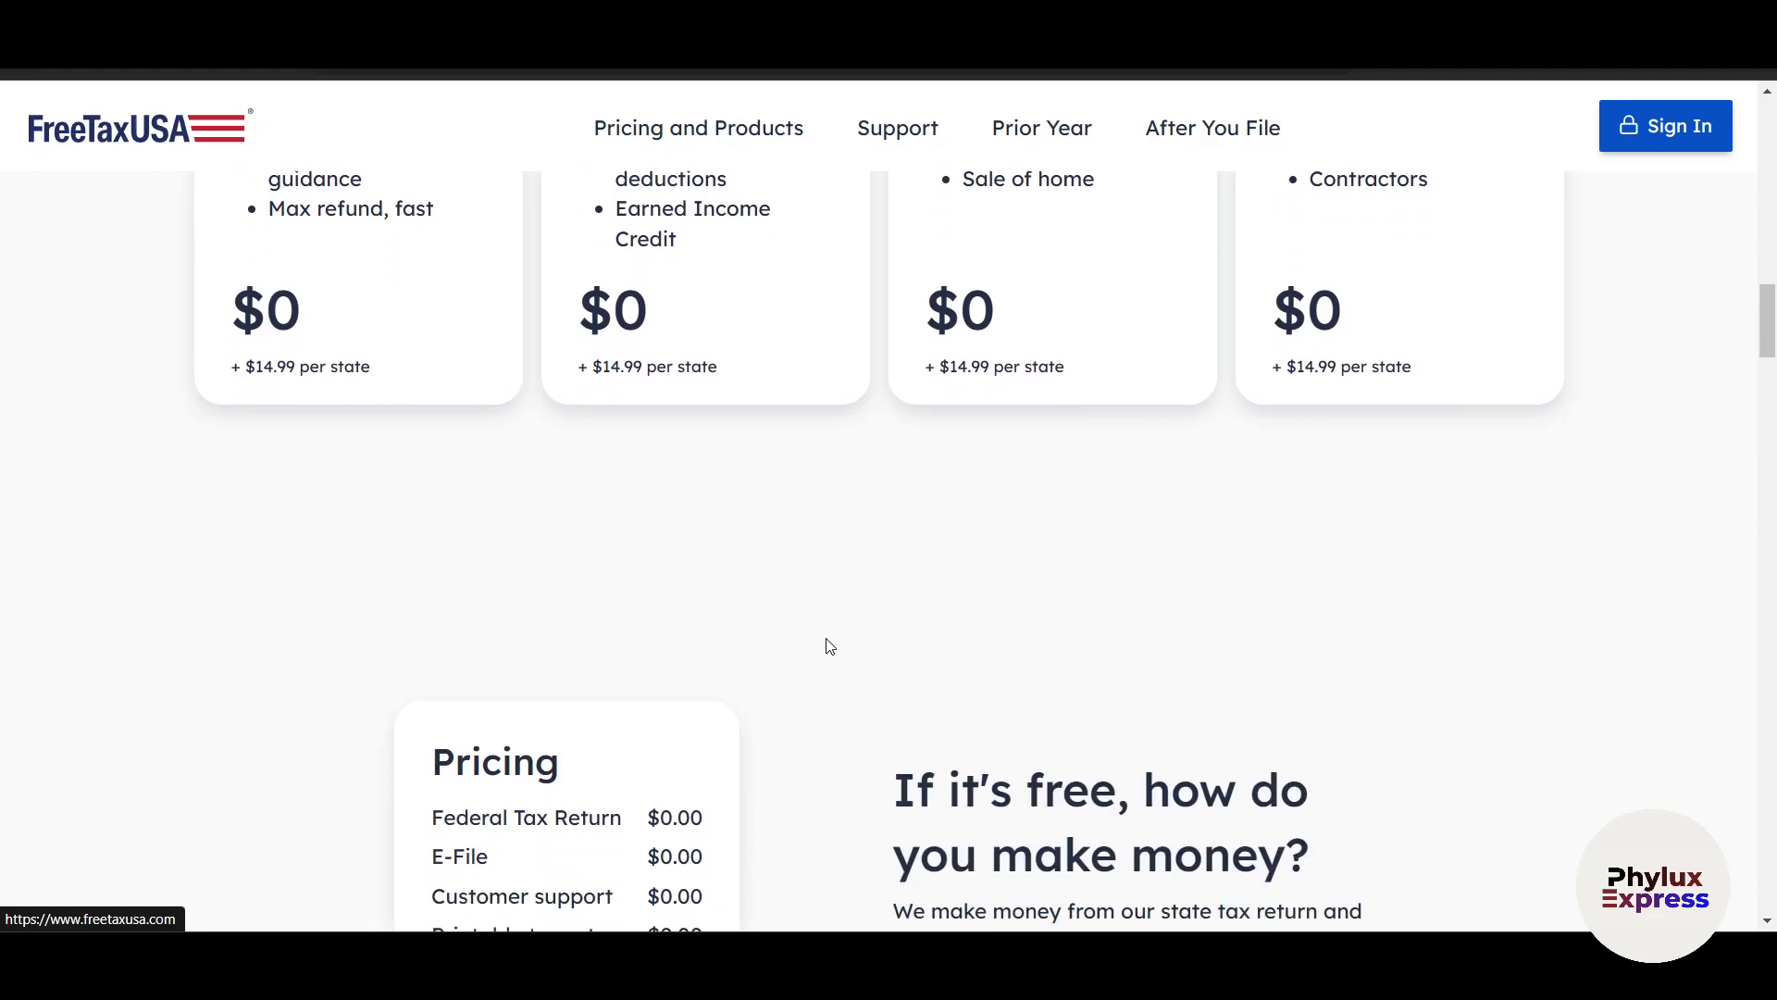
Examine the homepage's pricing list, data safety and auto-fill sections, and return to the option for starting the 2024 return.
scroll(830, 646, down, 5)
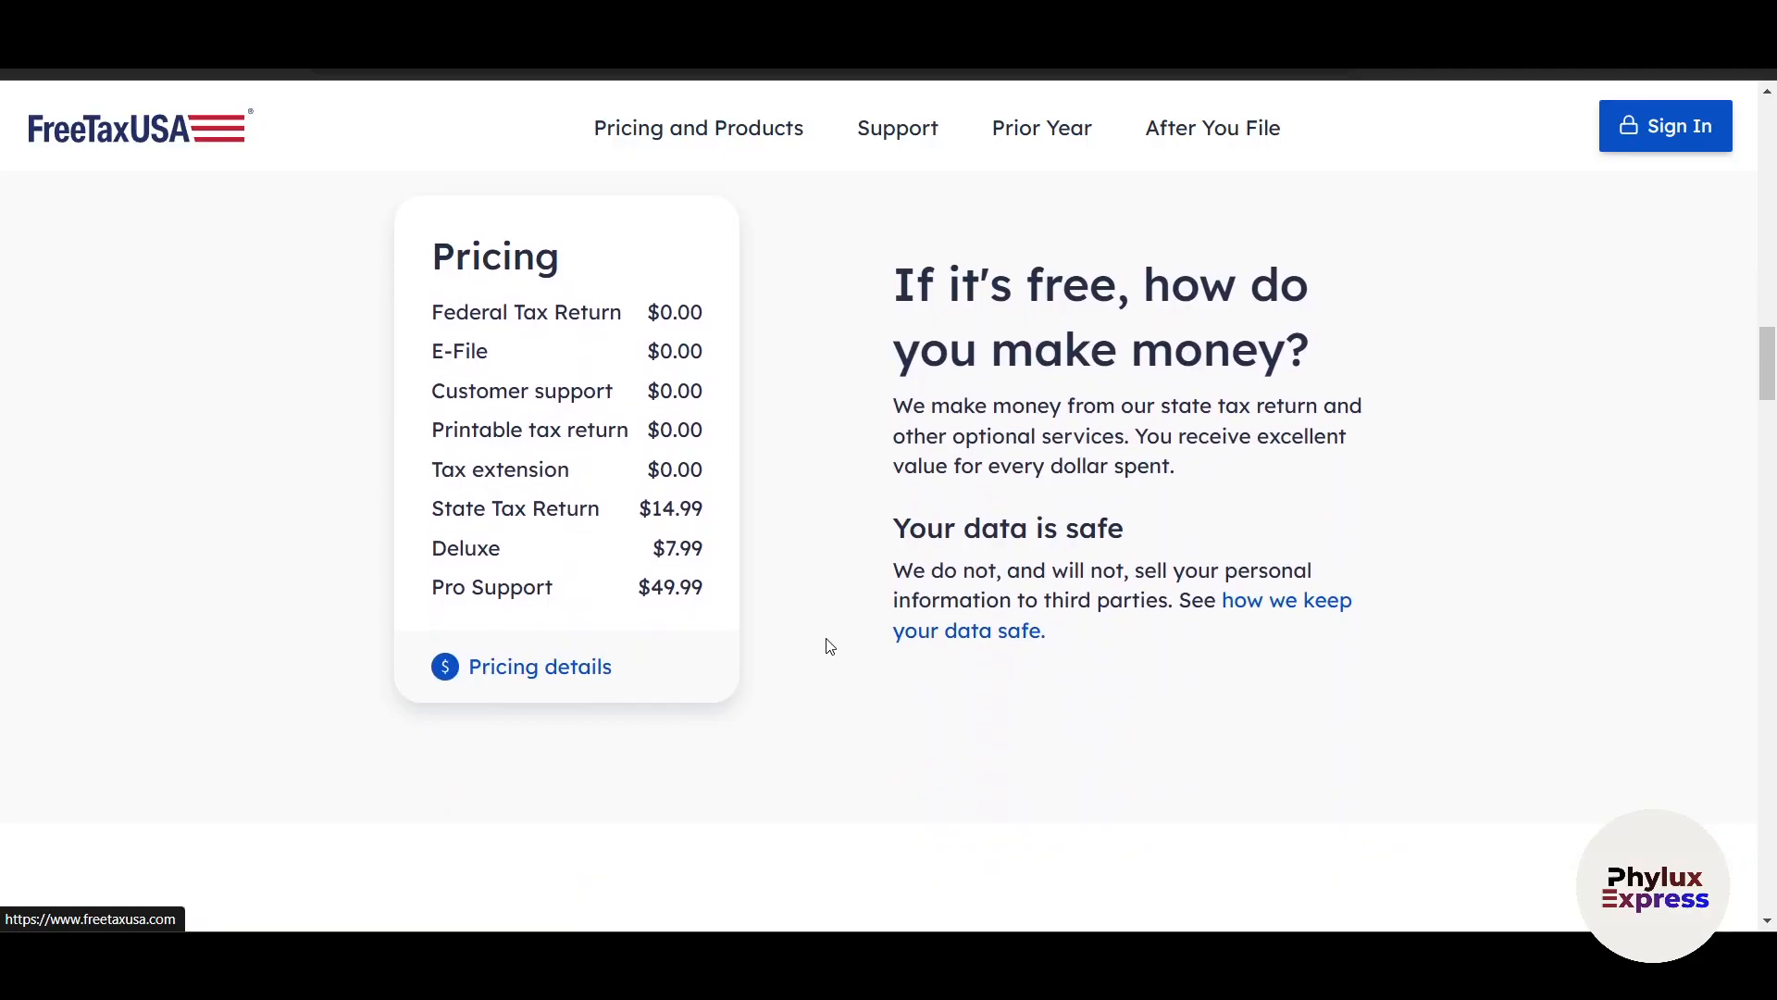
scroll(829, 644, up, 3)
scroll(861, 481, down, 1)
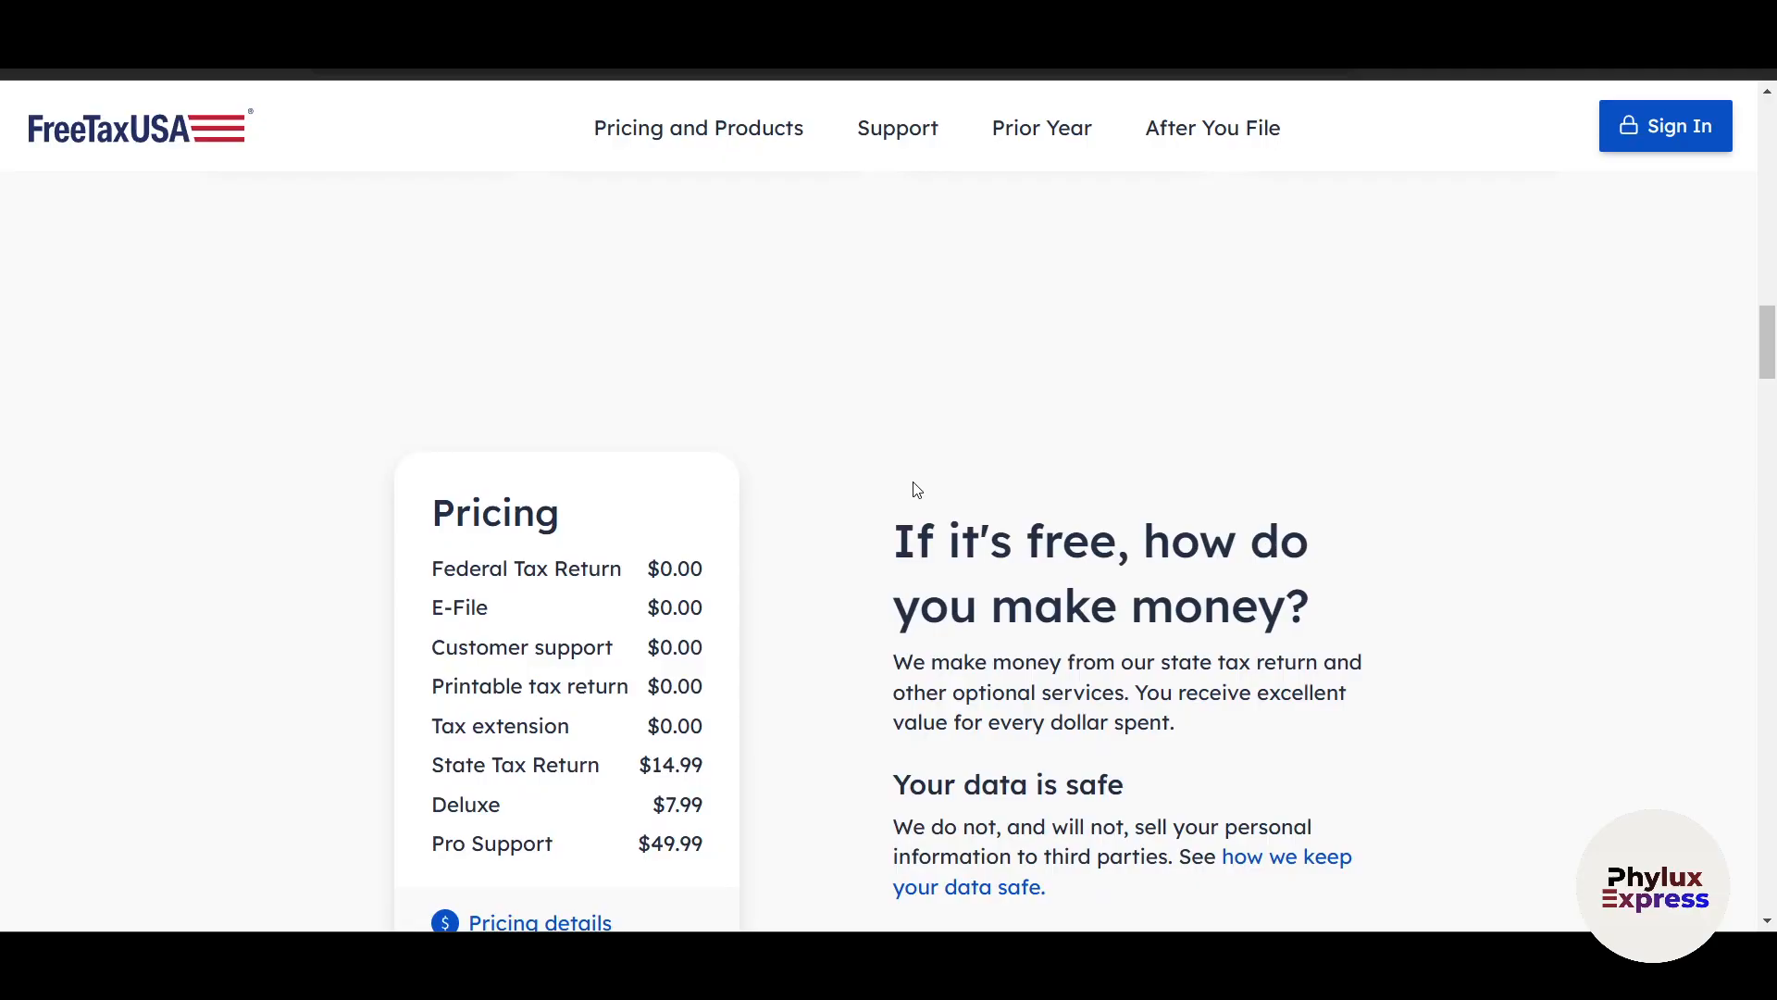
scroll(917, 489, down, 5)
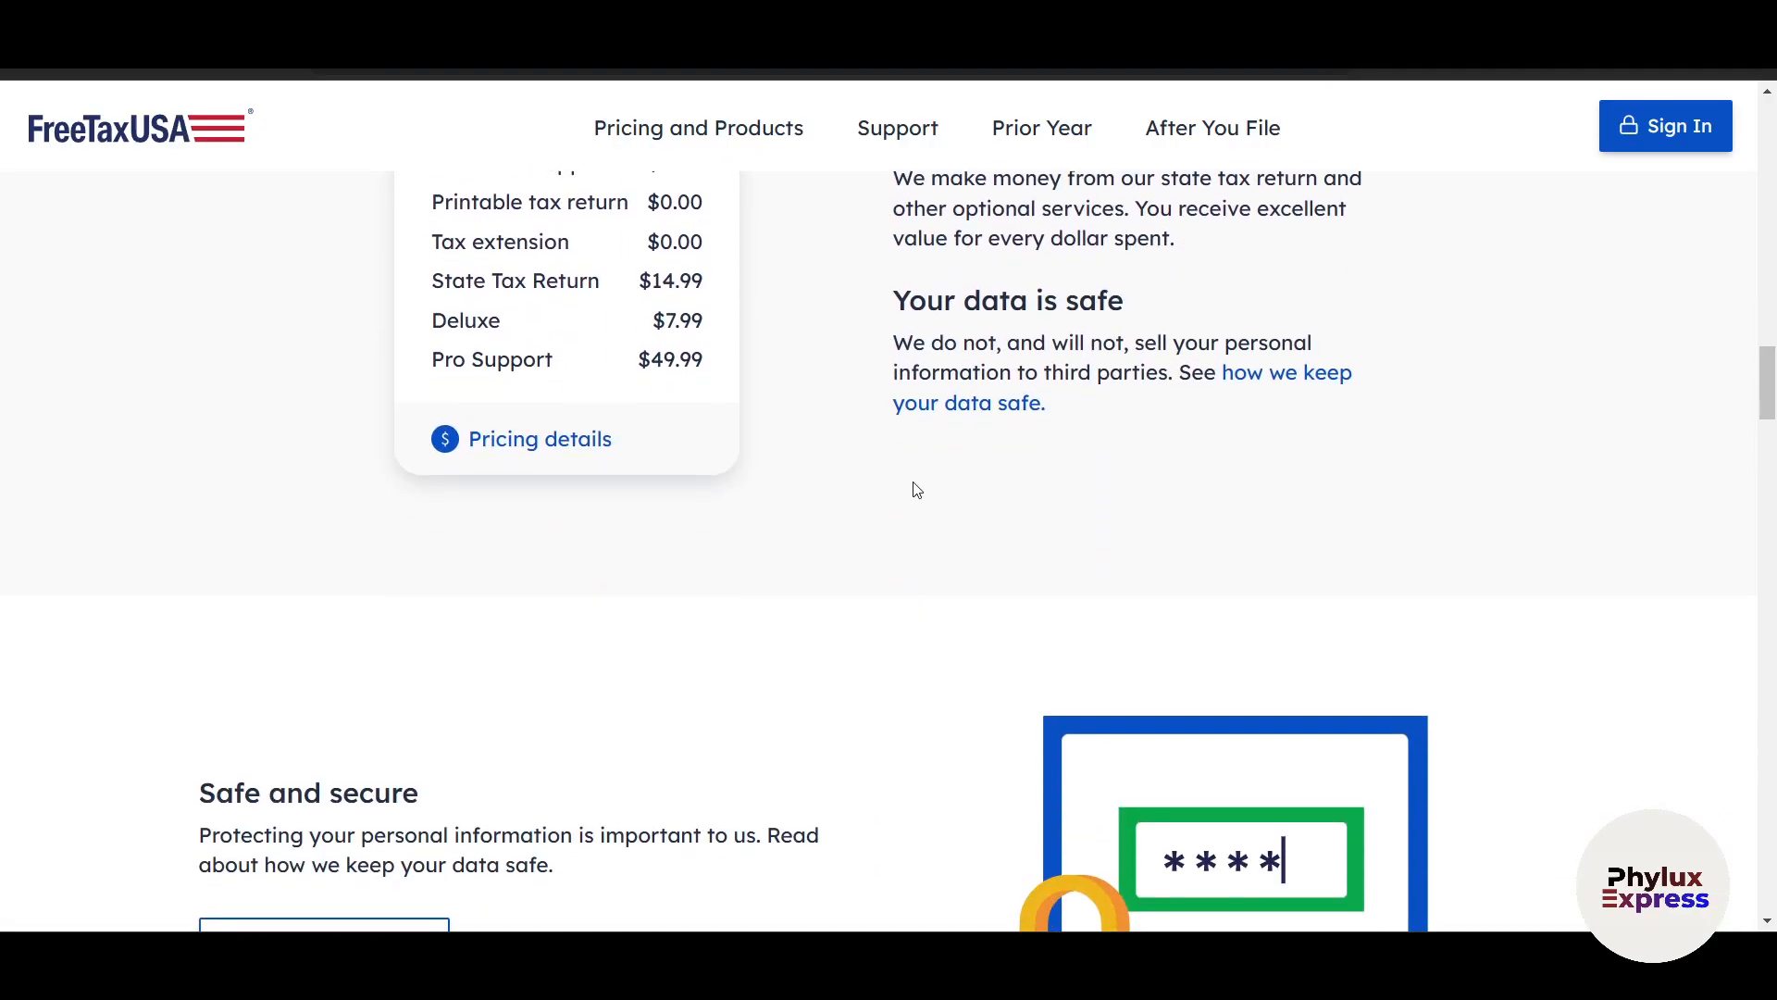
scroll(916, 490, down, 1)
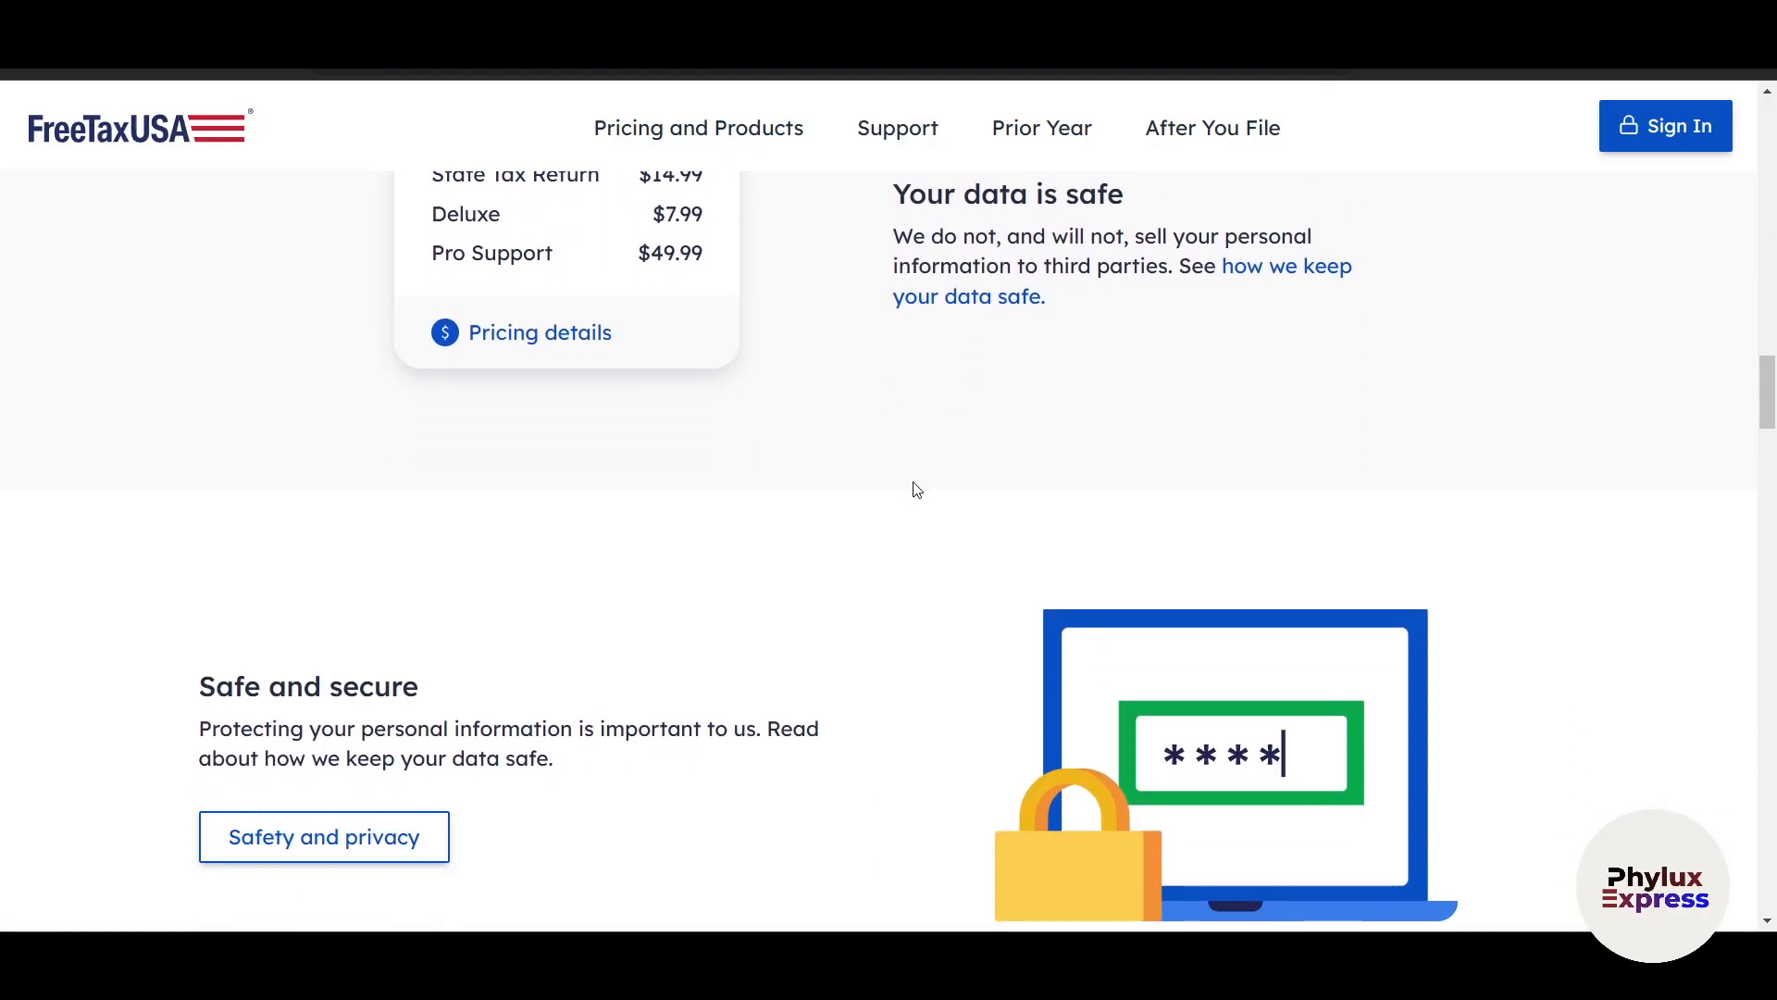
scroll(916, 490, down, 2)
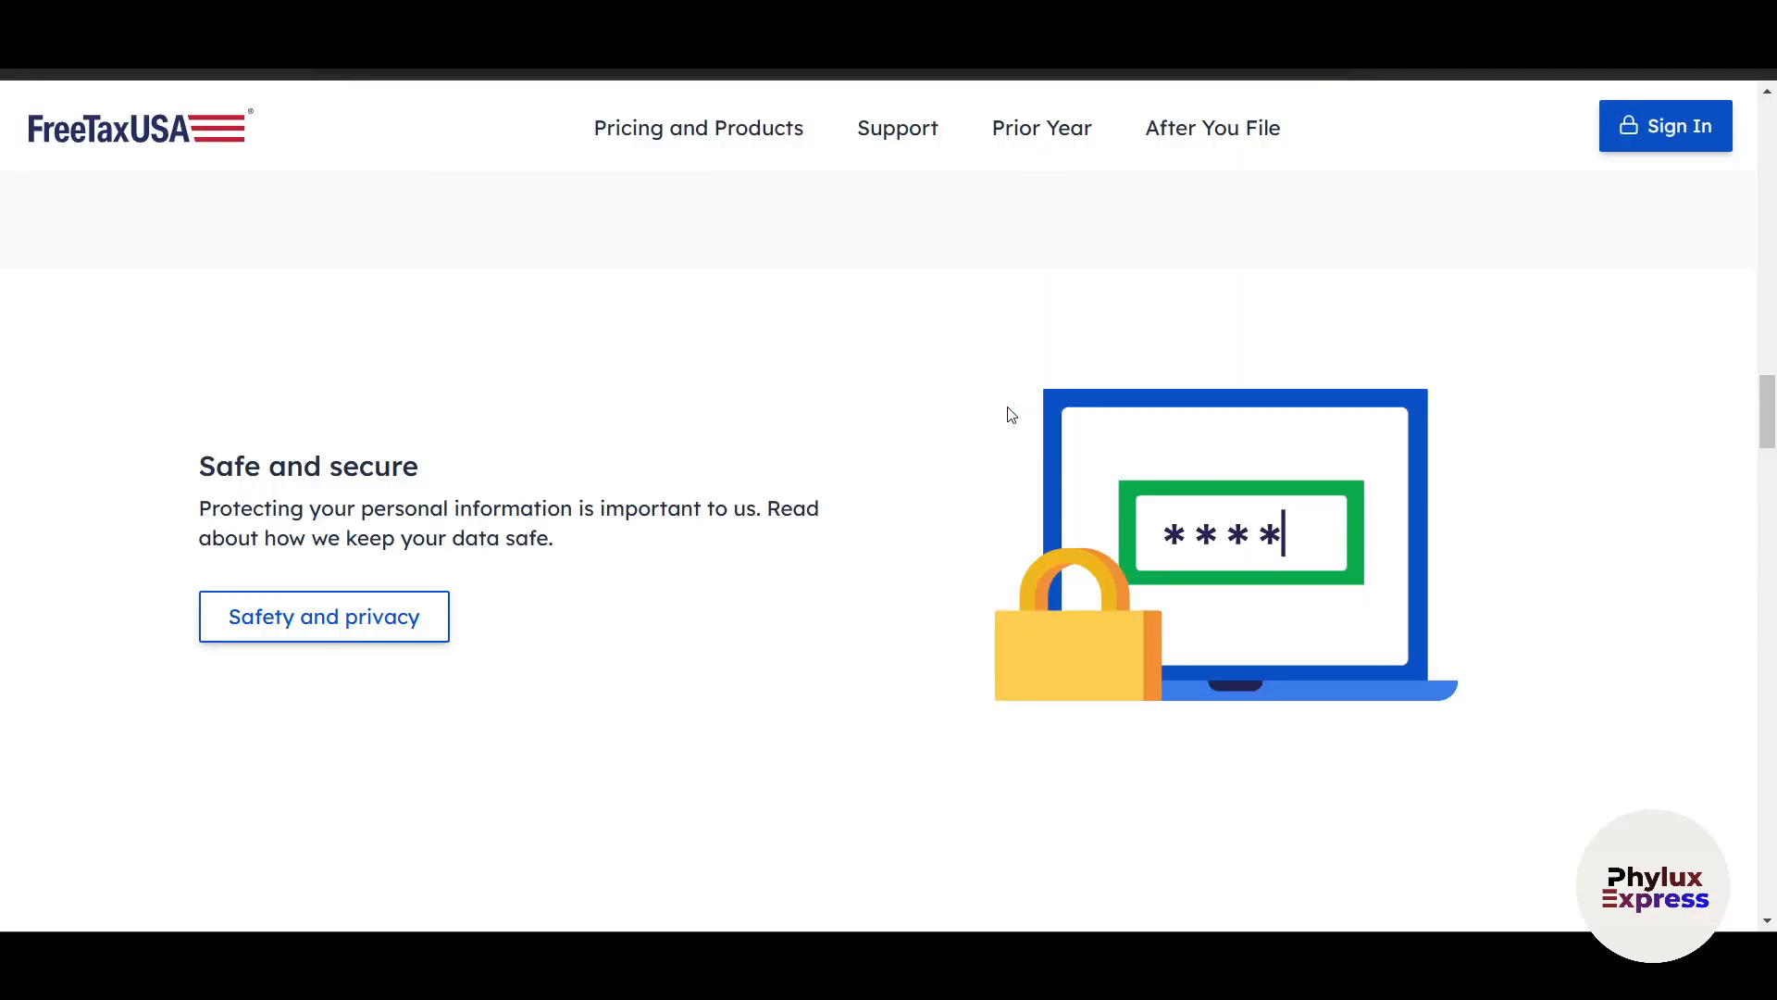
scroll(1008, 409, down, 10)
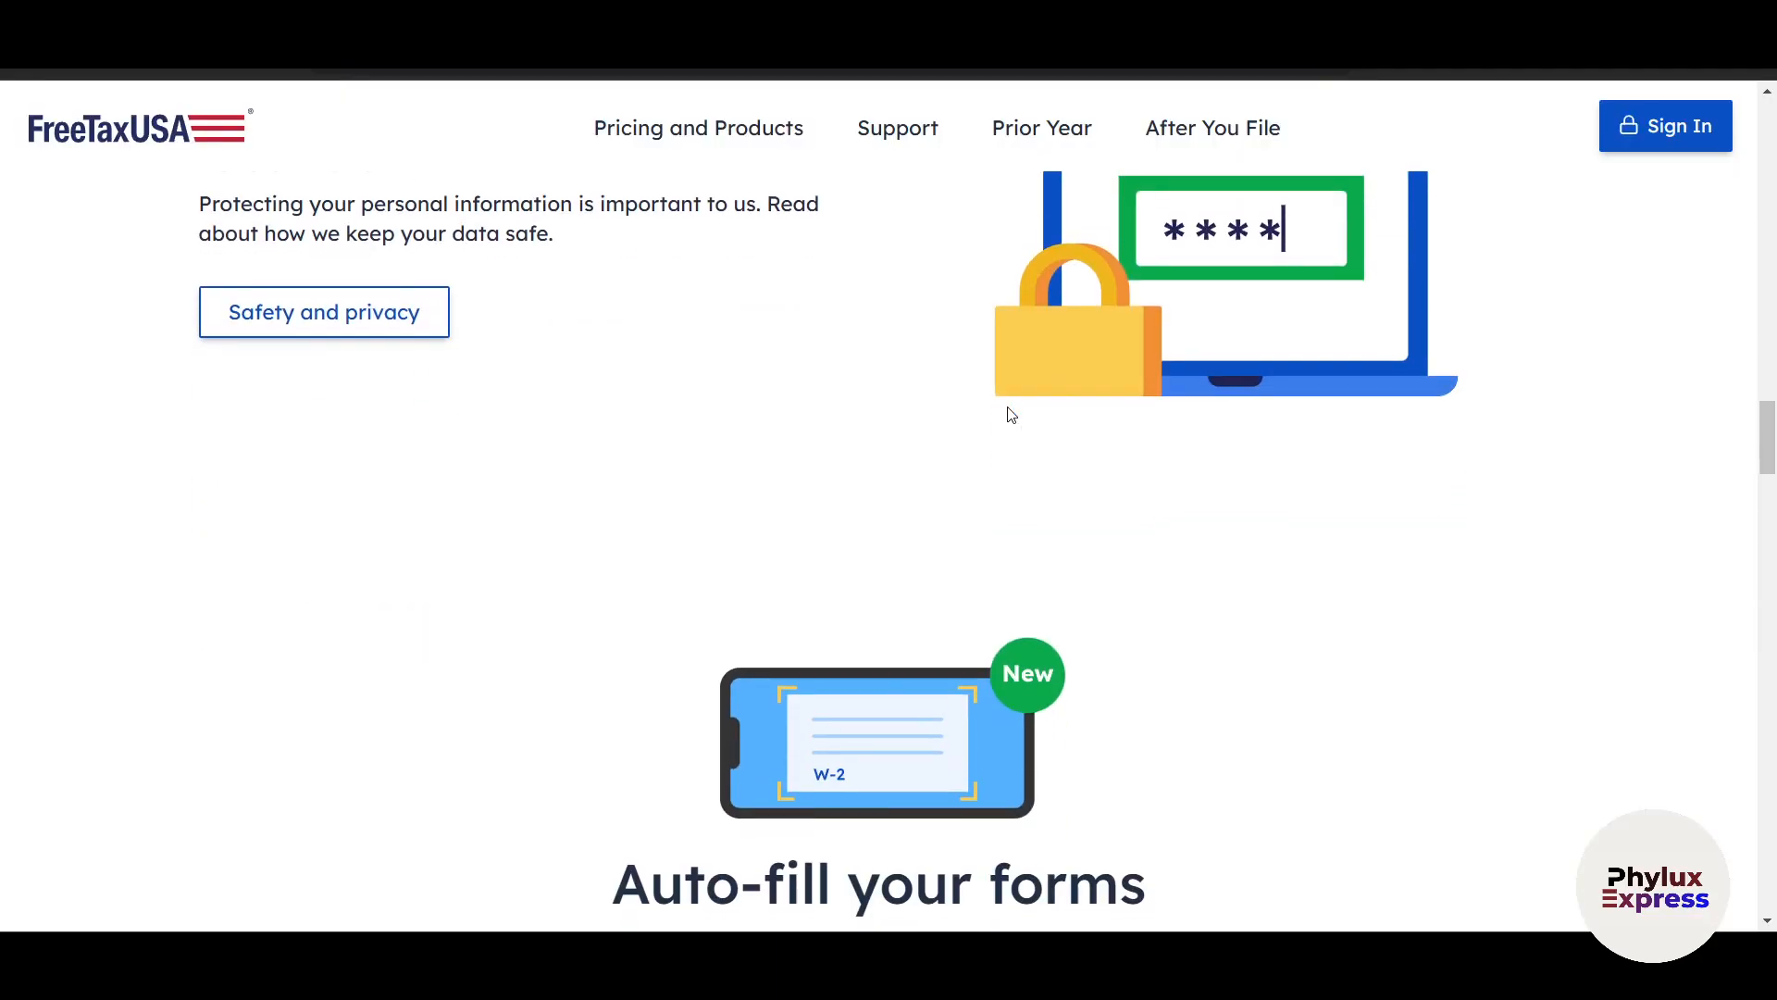
scroll(1008, 413, up, 10)
scroll(1008, 413, down, 5)
scroll(1008, 409, up, 2)
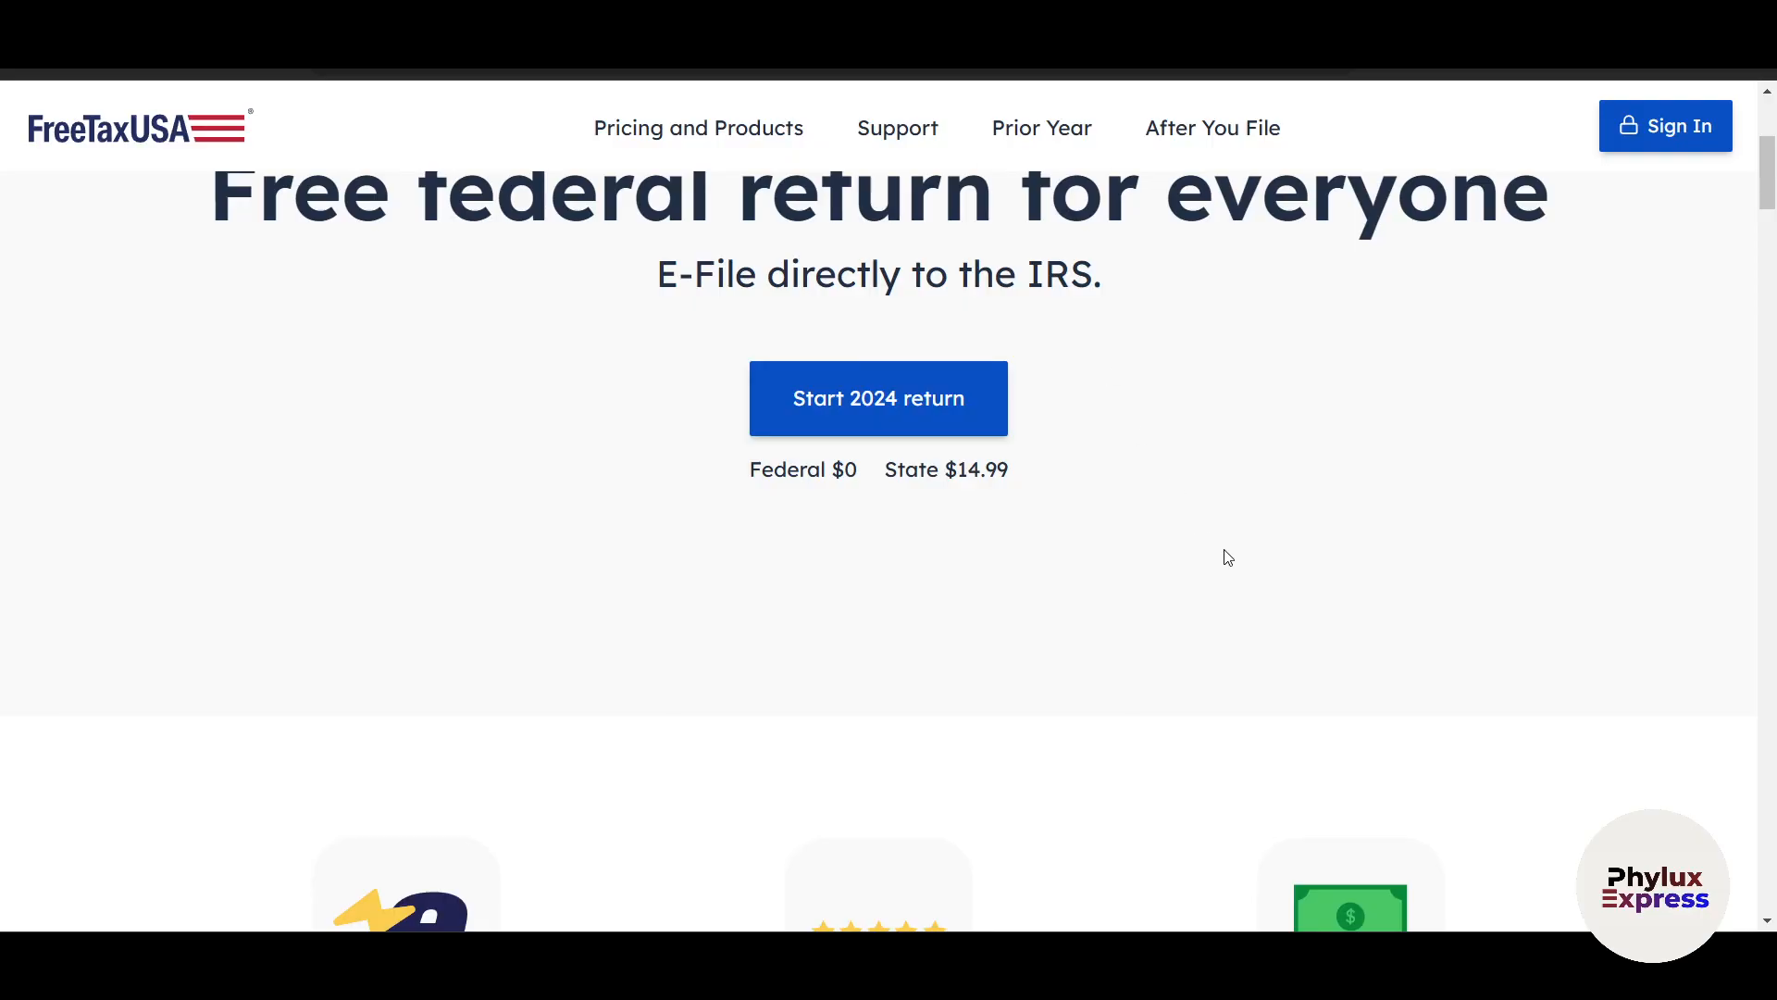
scroll(1321, 745, down, 1)
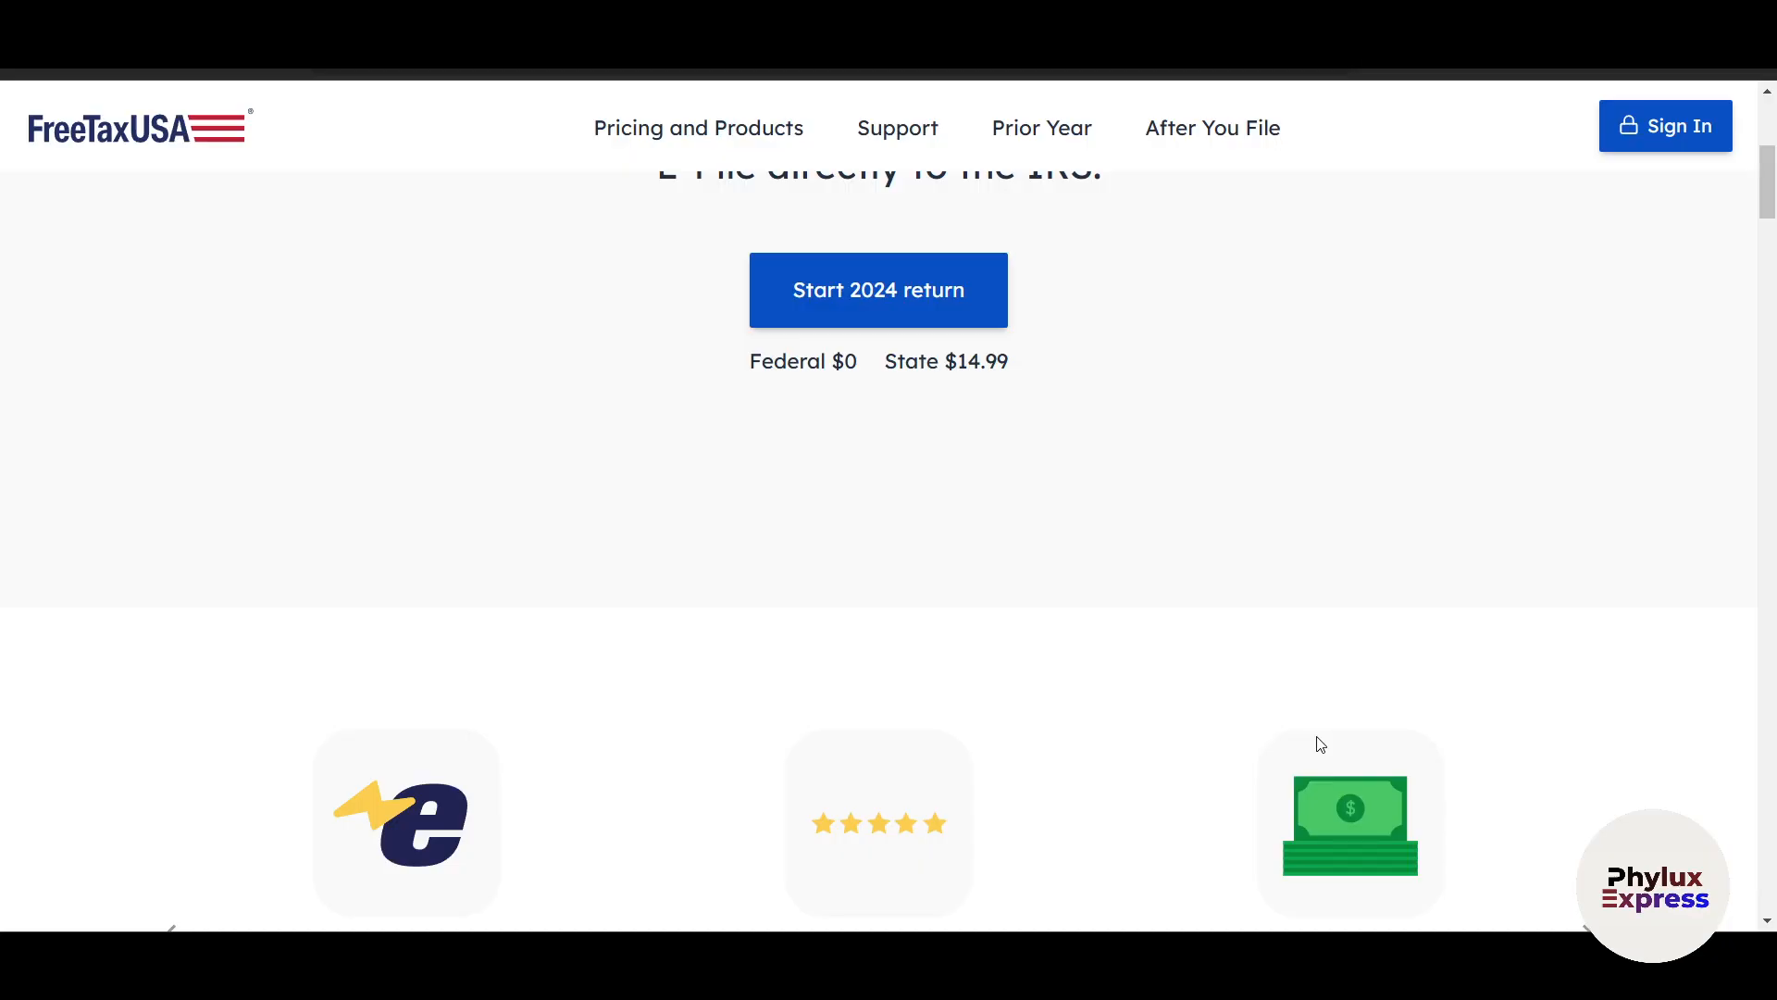
scroll(1481, 685, up, 2)
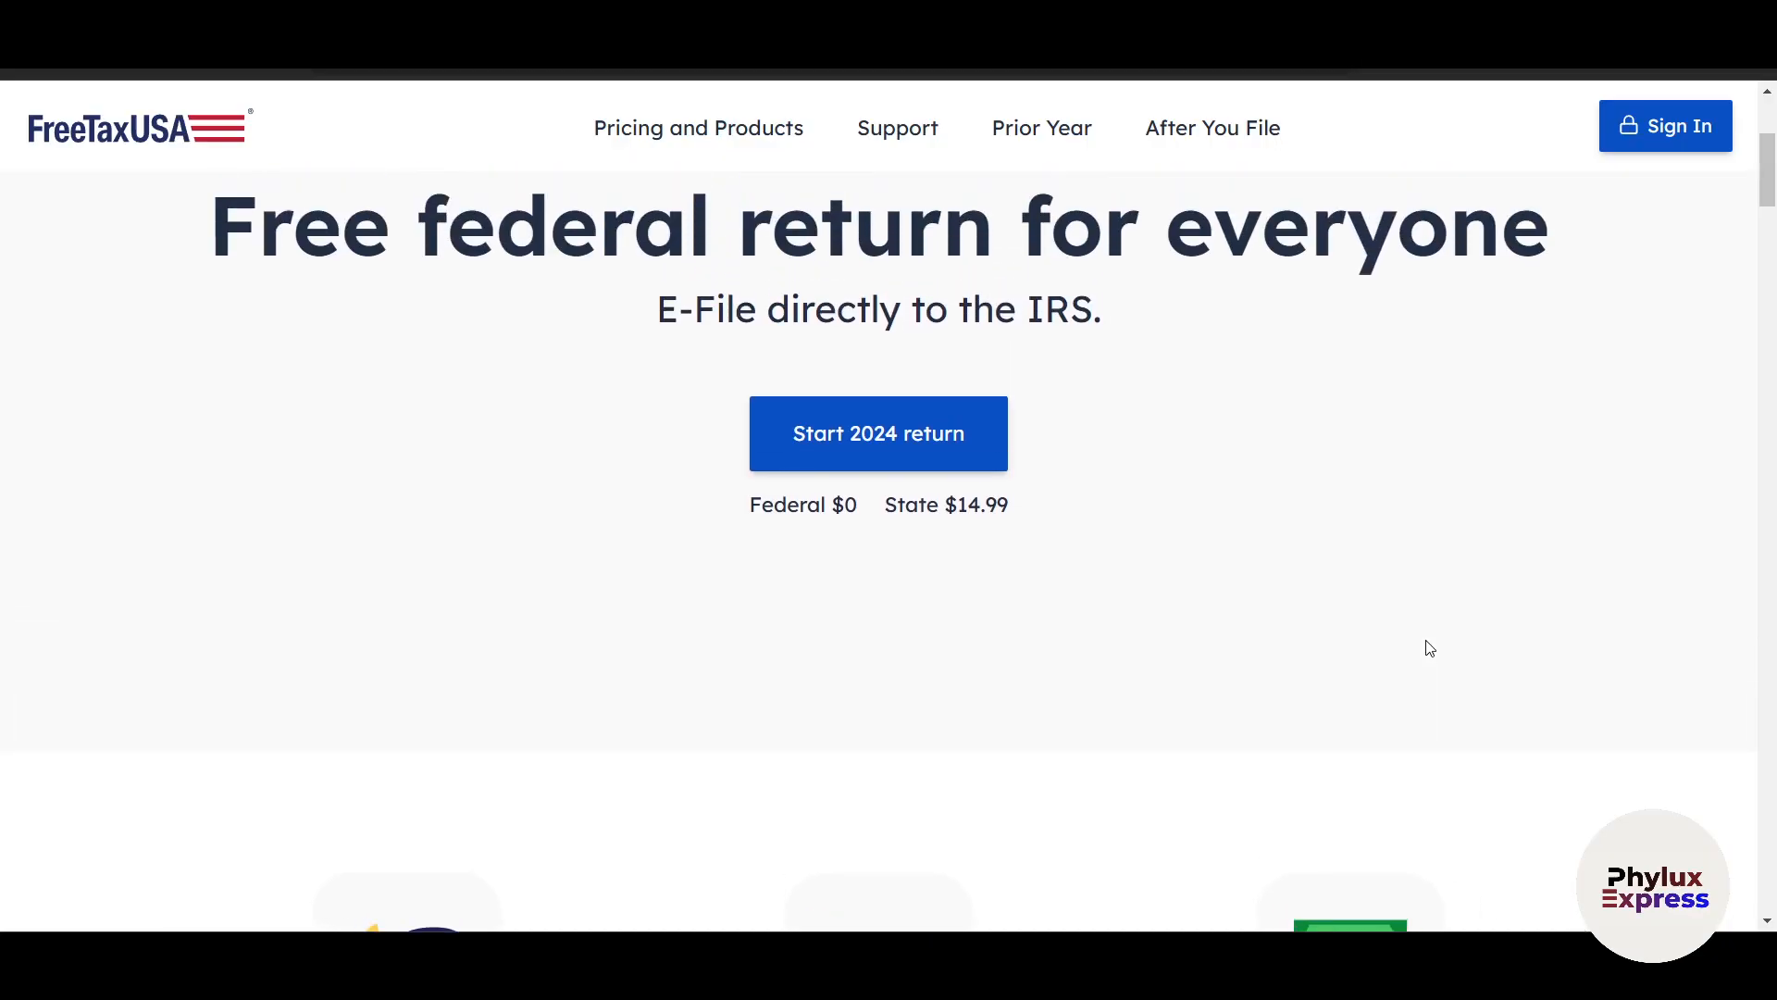
Open the new account setup form from the FreeTaxUSA sign-in page.
click(1649, 137)
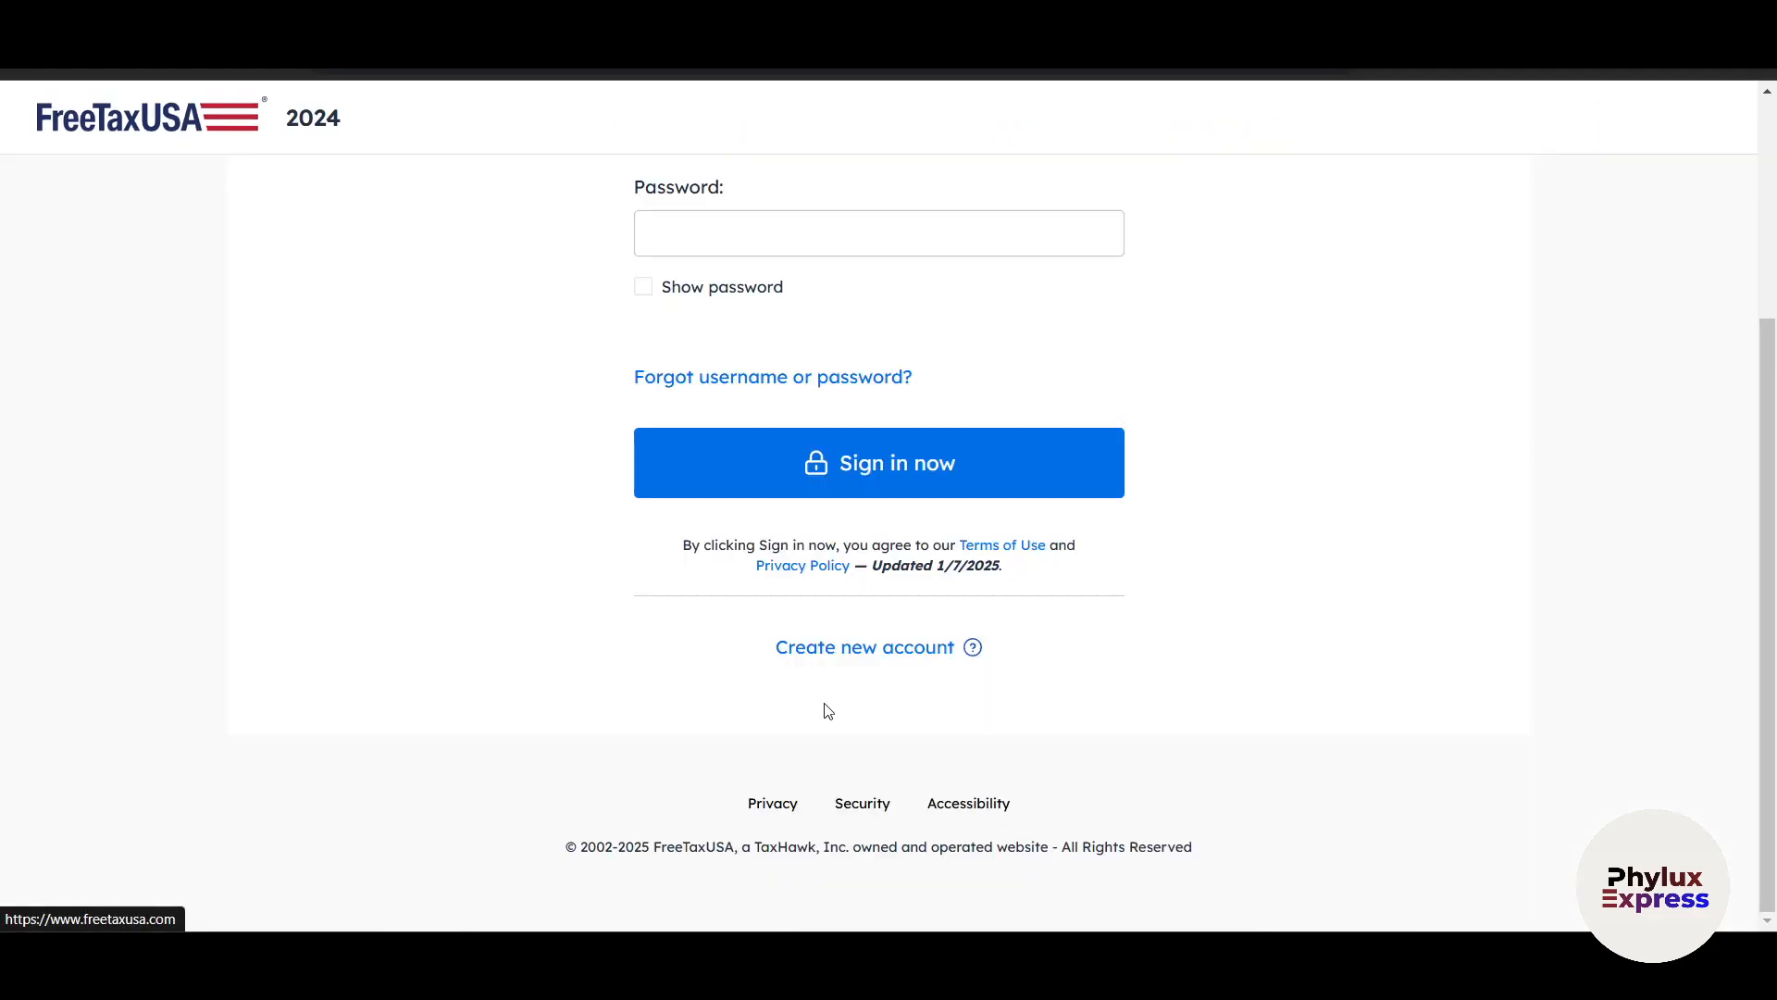
click(848, 657)
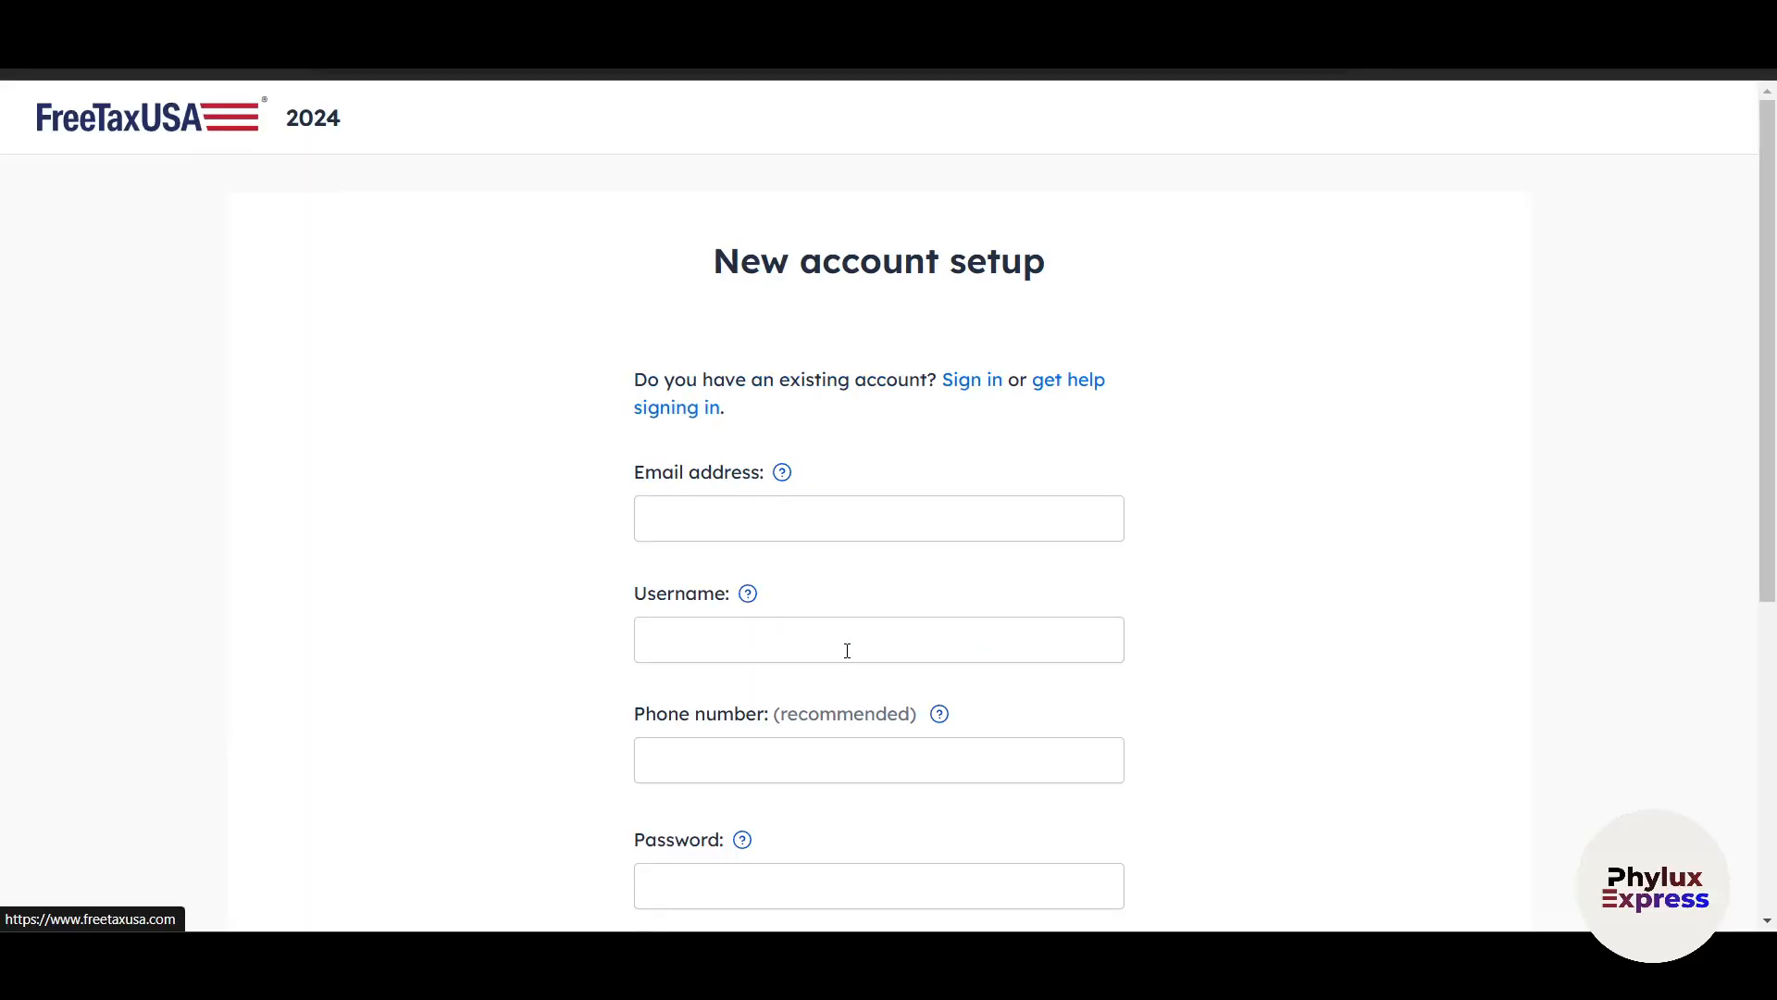
scroll(692, 702, down, 2)
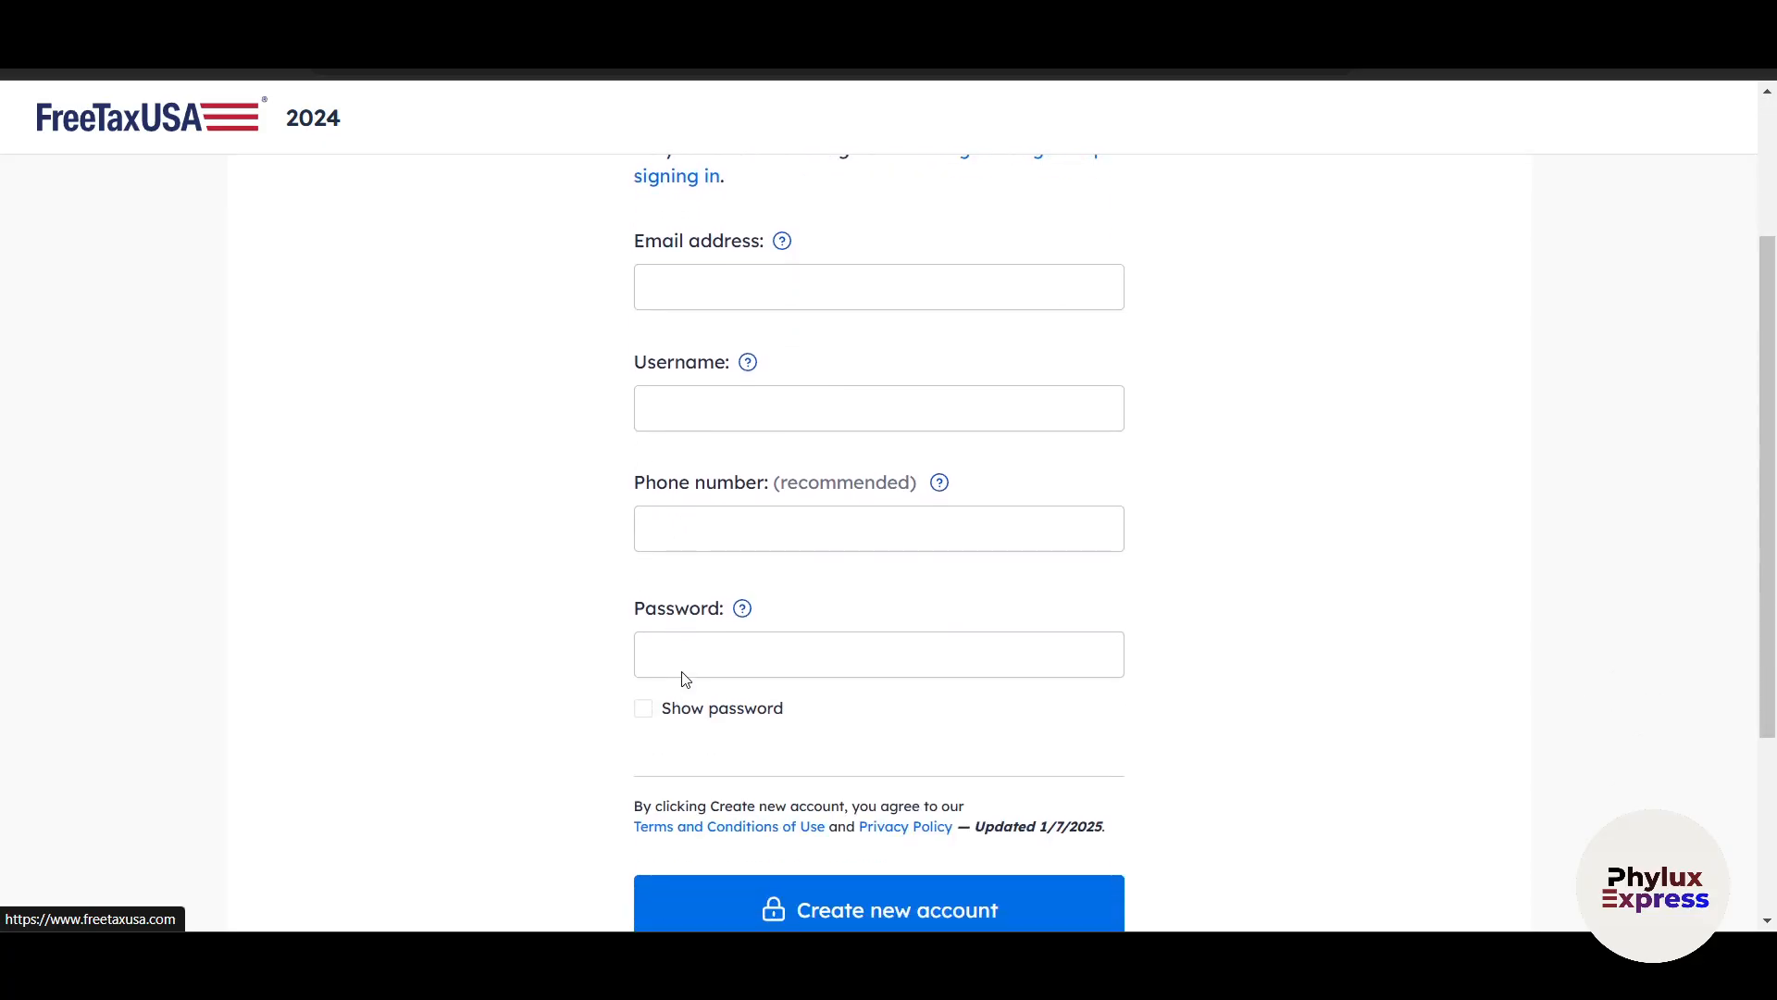
Enter the account holder's email address and copy it into the email confirmation field.
click(695, 303)
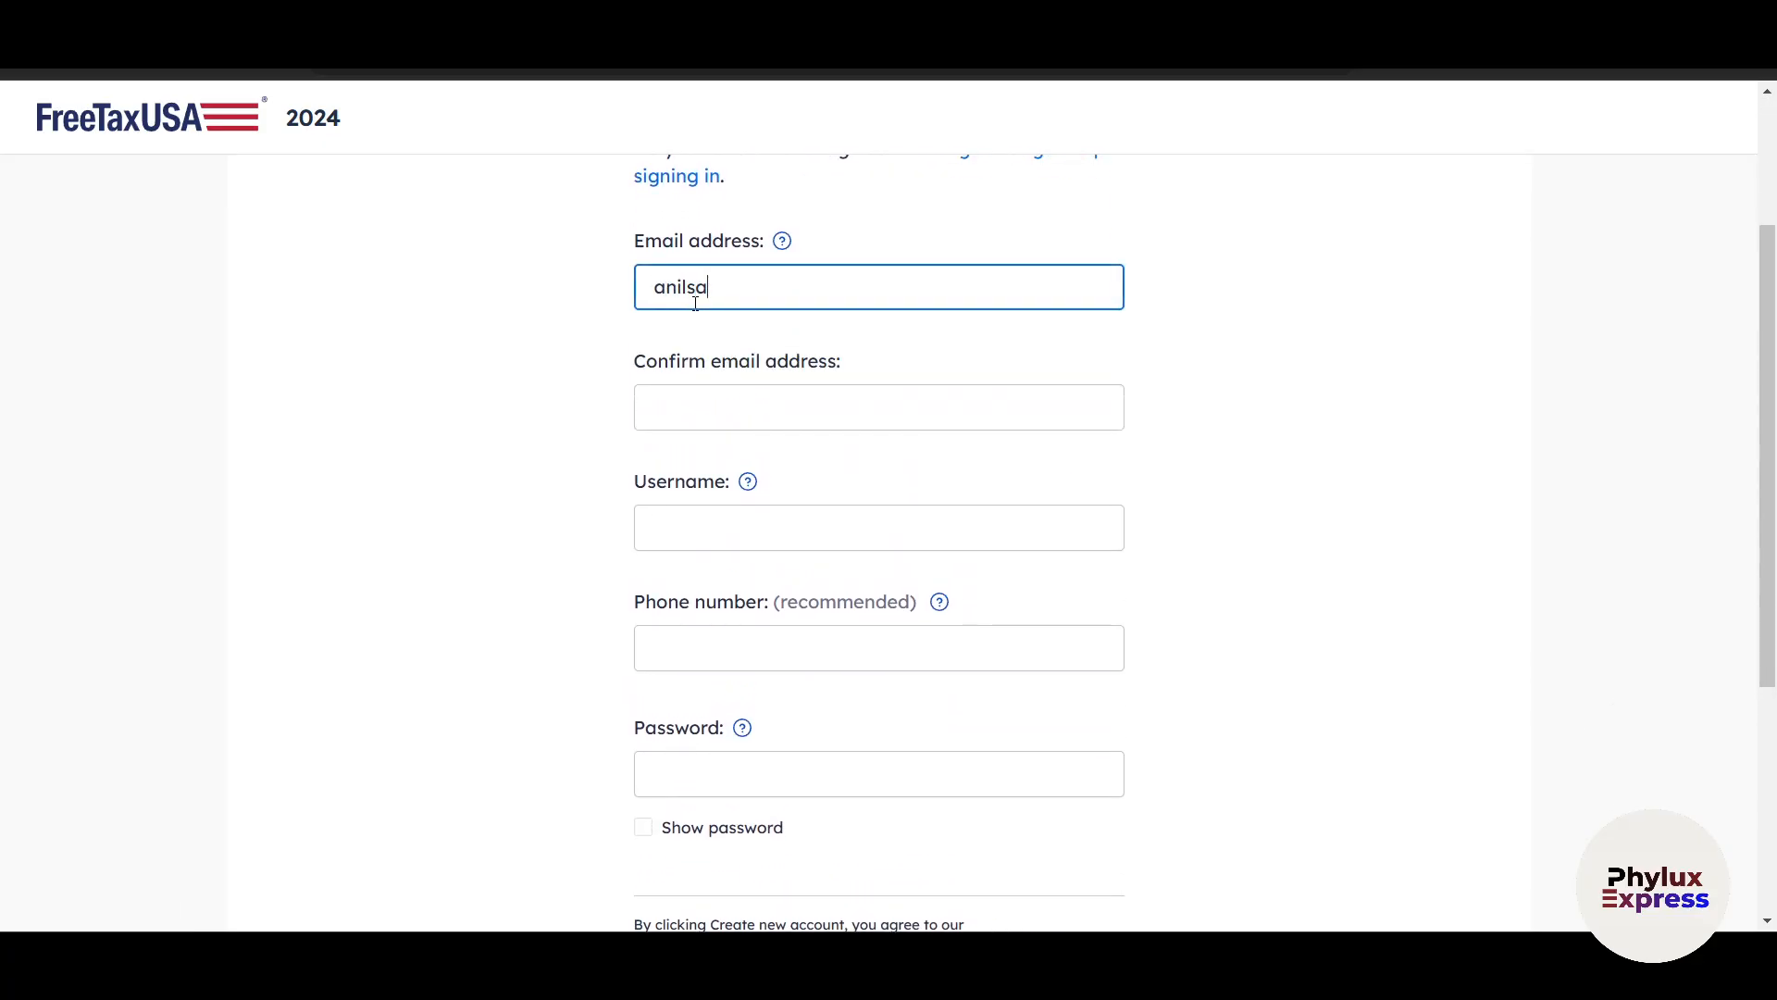
key(Tab)
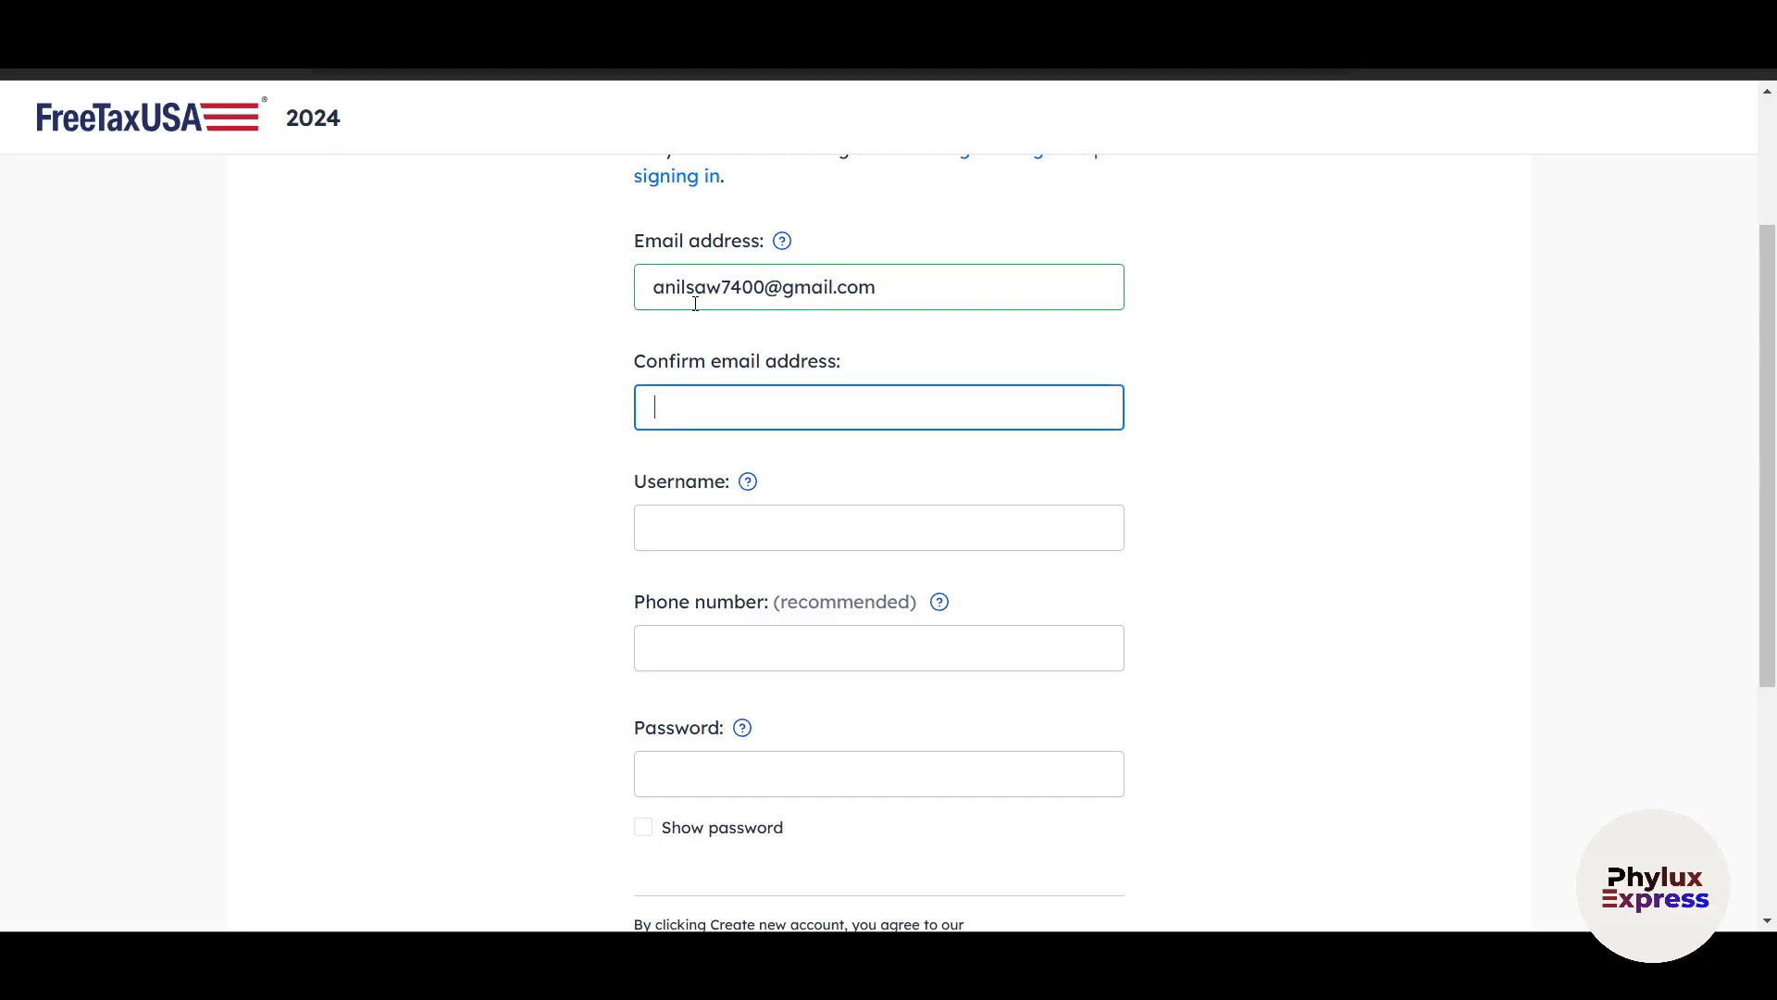
drag(876, 287, 659, 289)
key(ctrl+c)
click(746, 406)
key(ctrl+v)
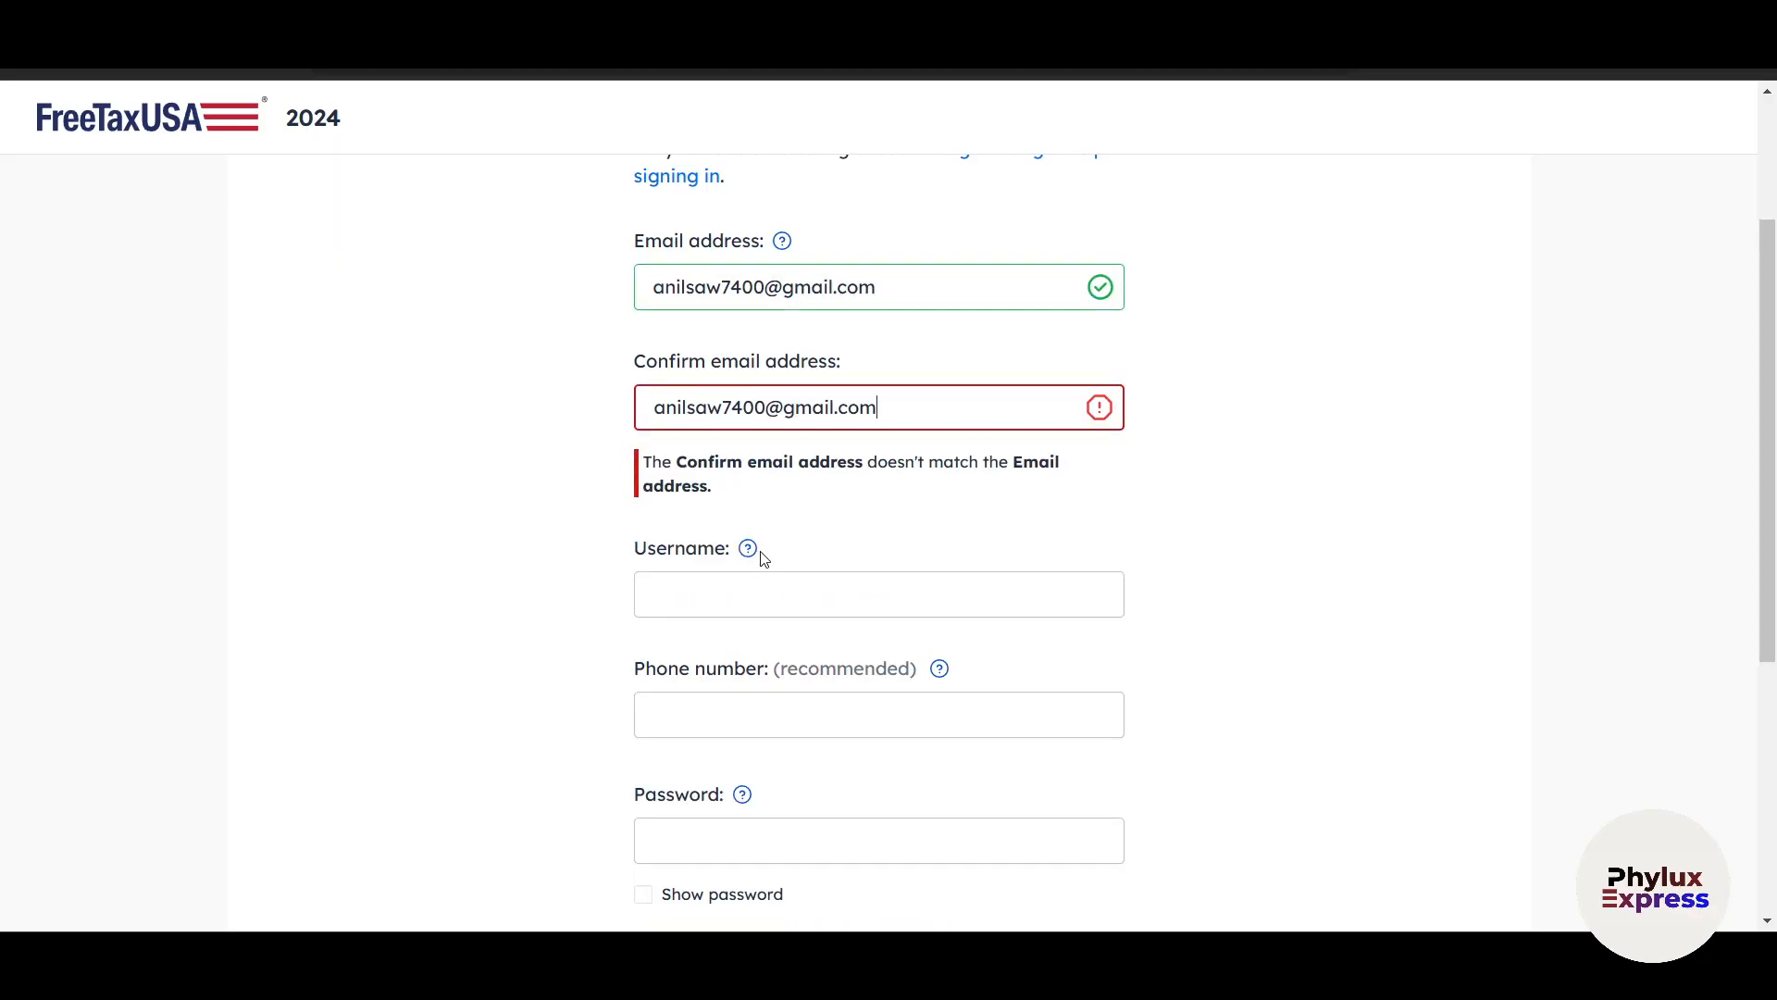
Enter the username for the new account.
key(Tab)
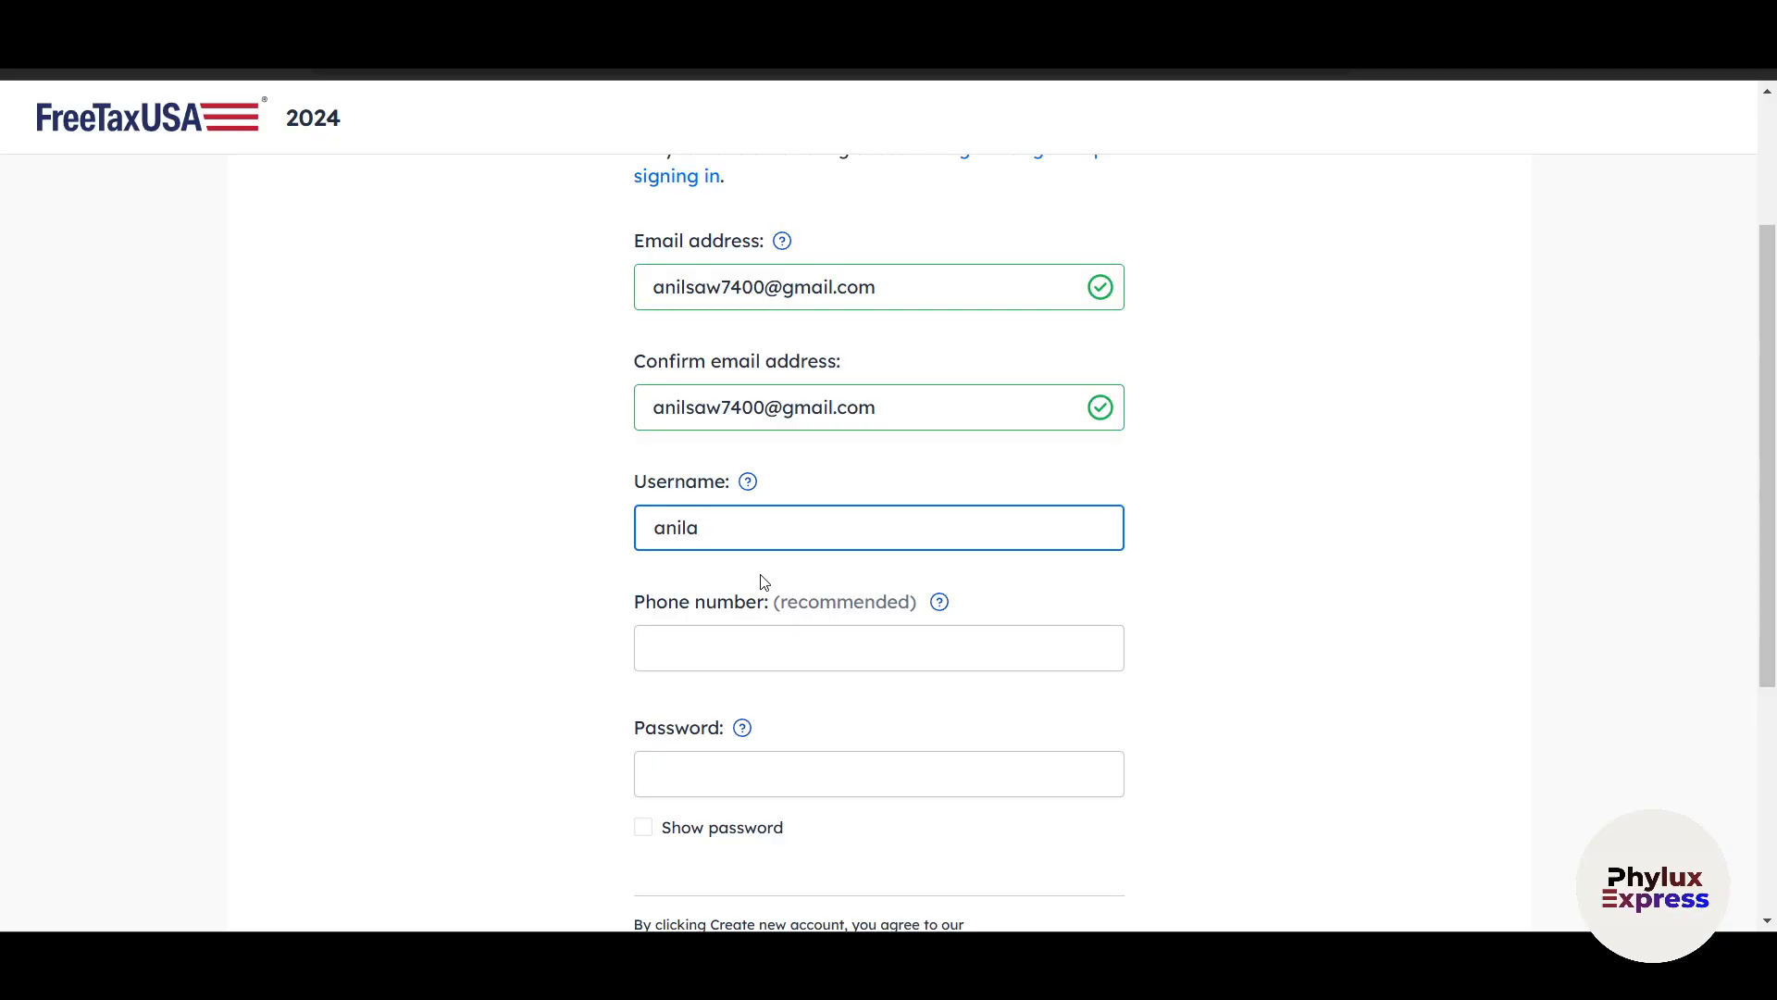
Leave the recommended phone number blank and place the cursor in the new account's password field.
click(715, 650)
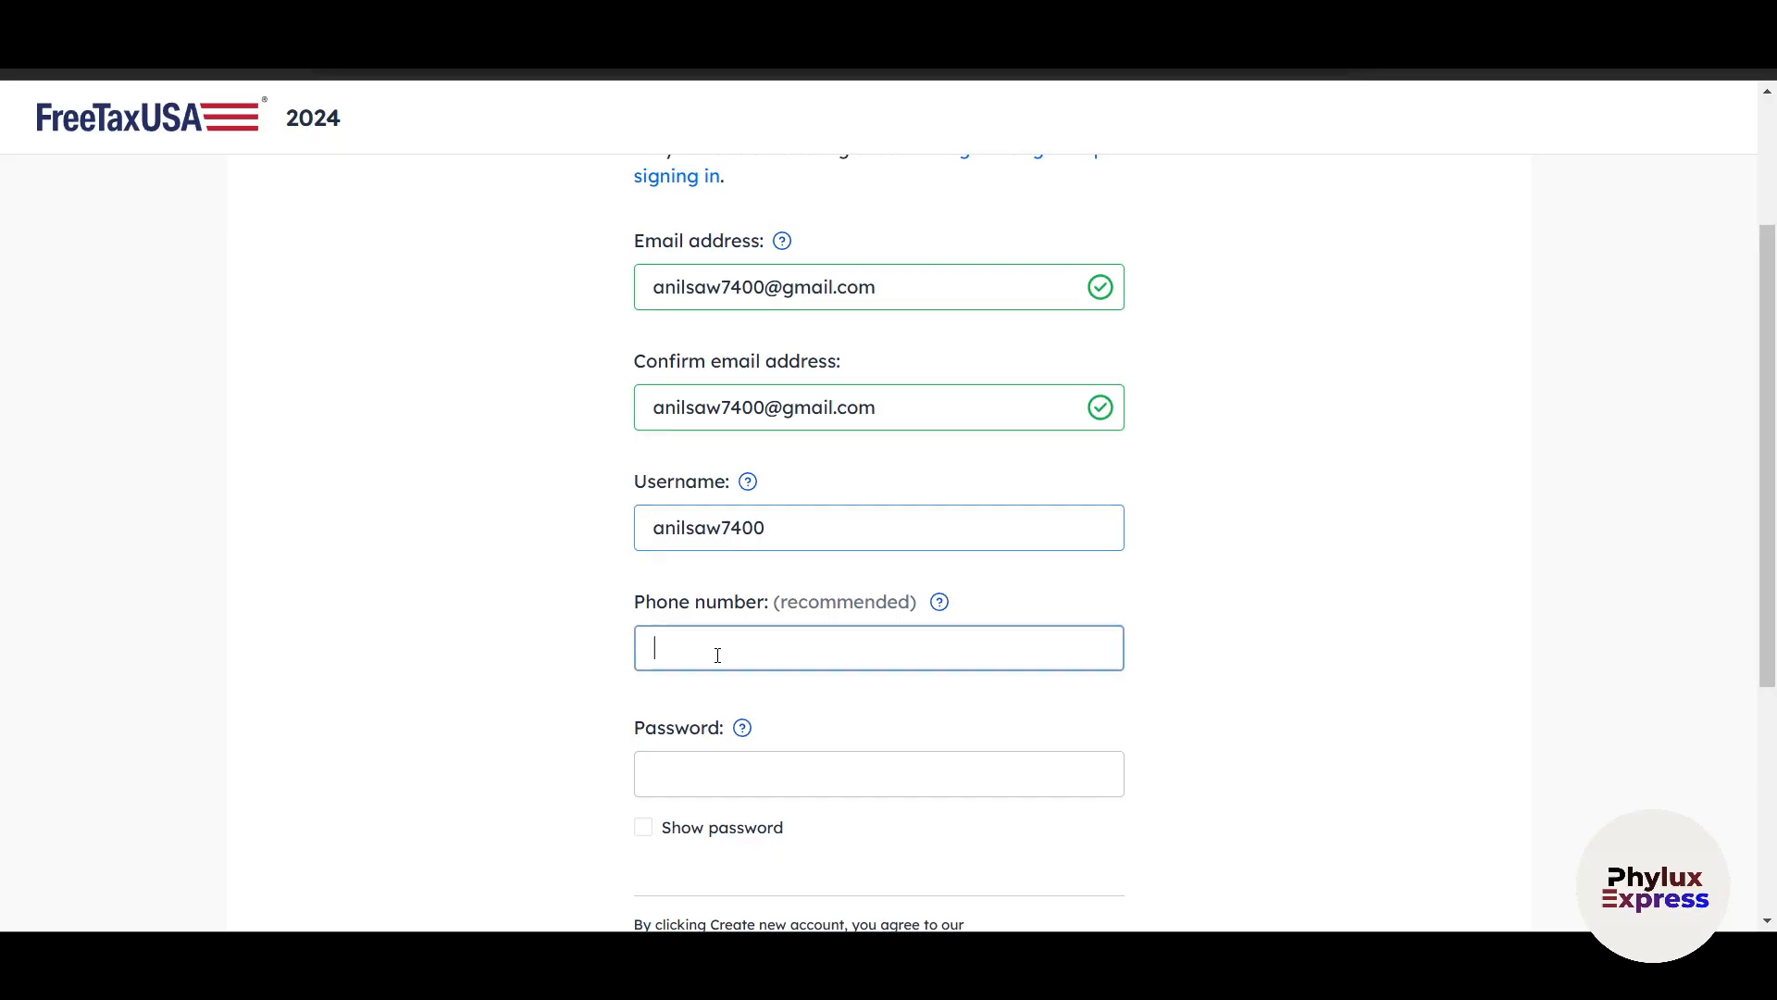
scroll(717, 655, down, 2)
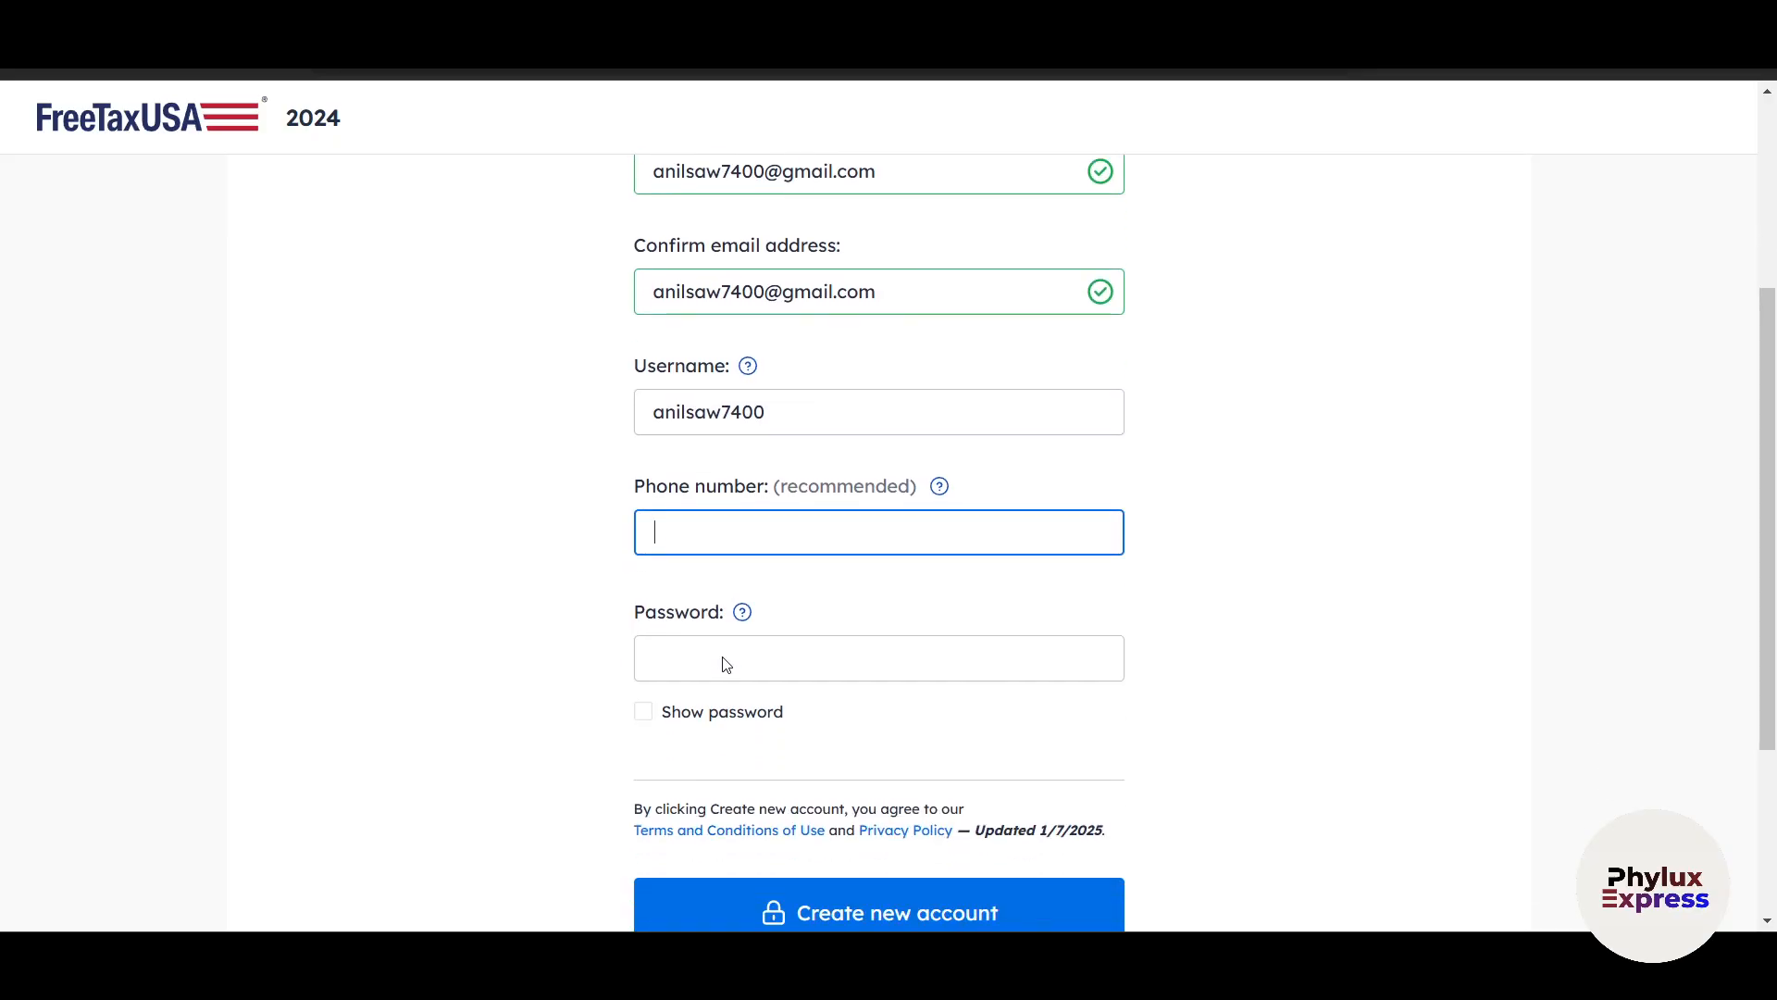
click(798, 655)
scroll(1056, 755, down, 4)
scroll(1056, 754, down, 3)
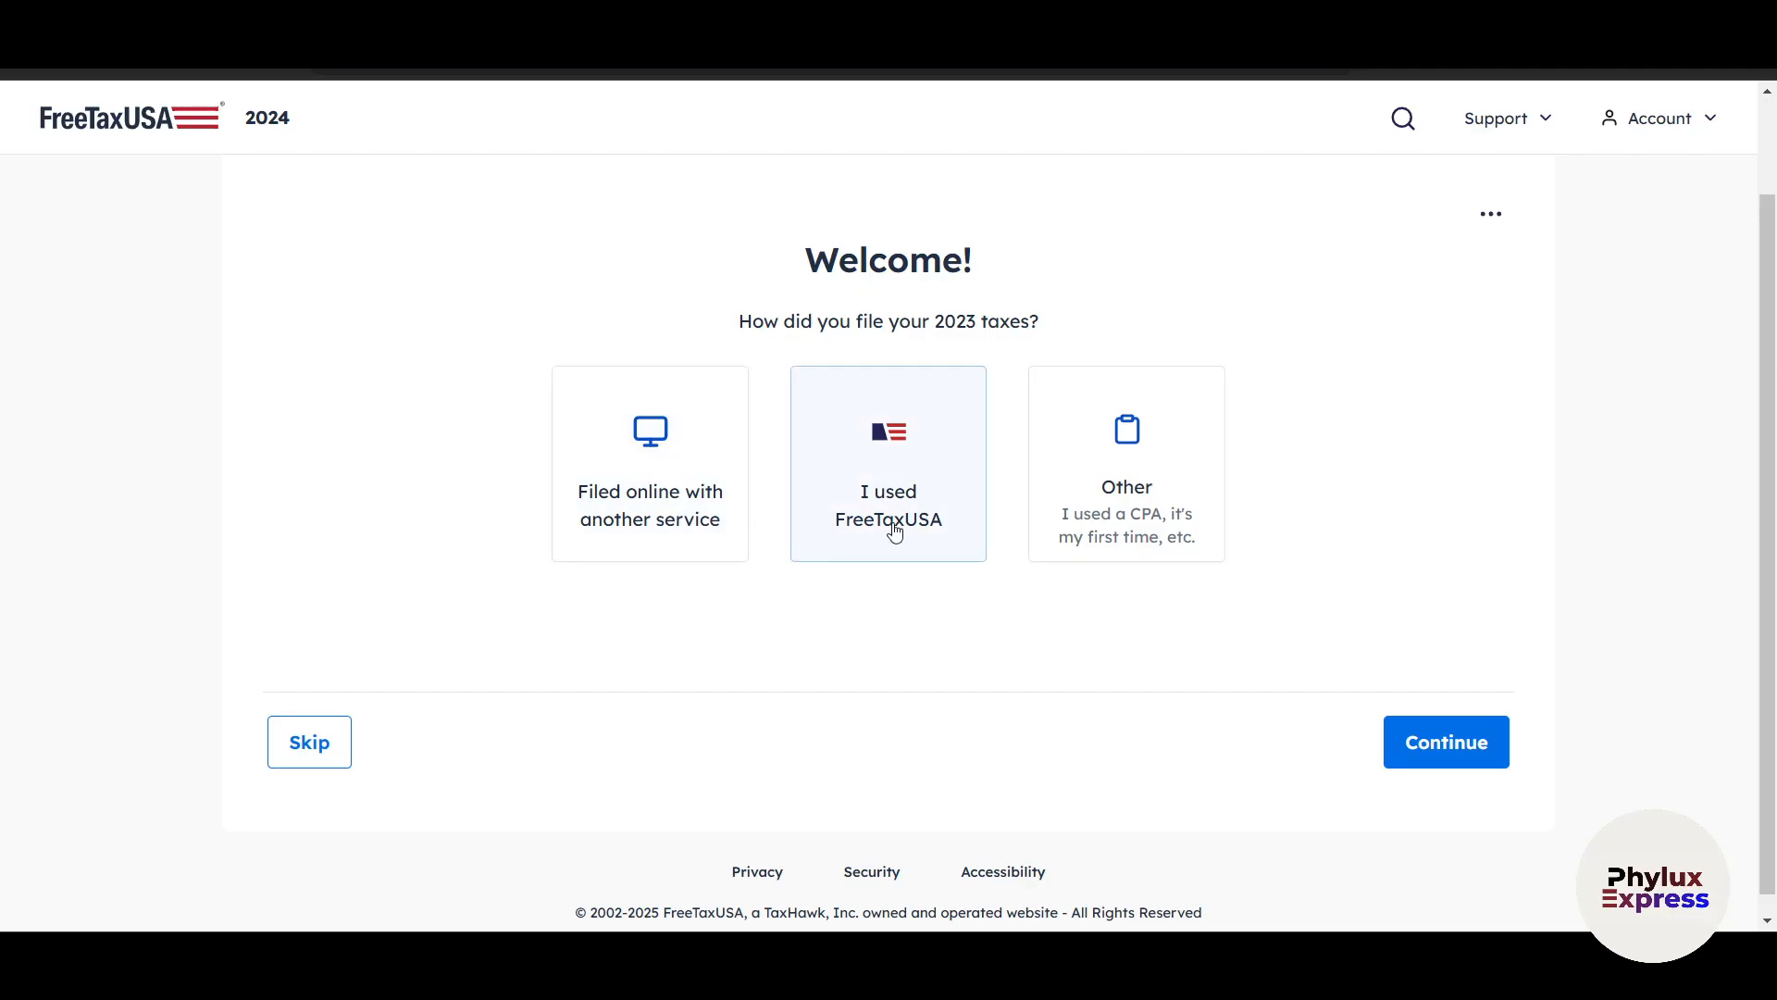
Answer Other for how the 2023 taxes were filed and continue to the personal information page.
click(1129, 522)
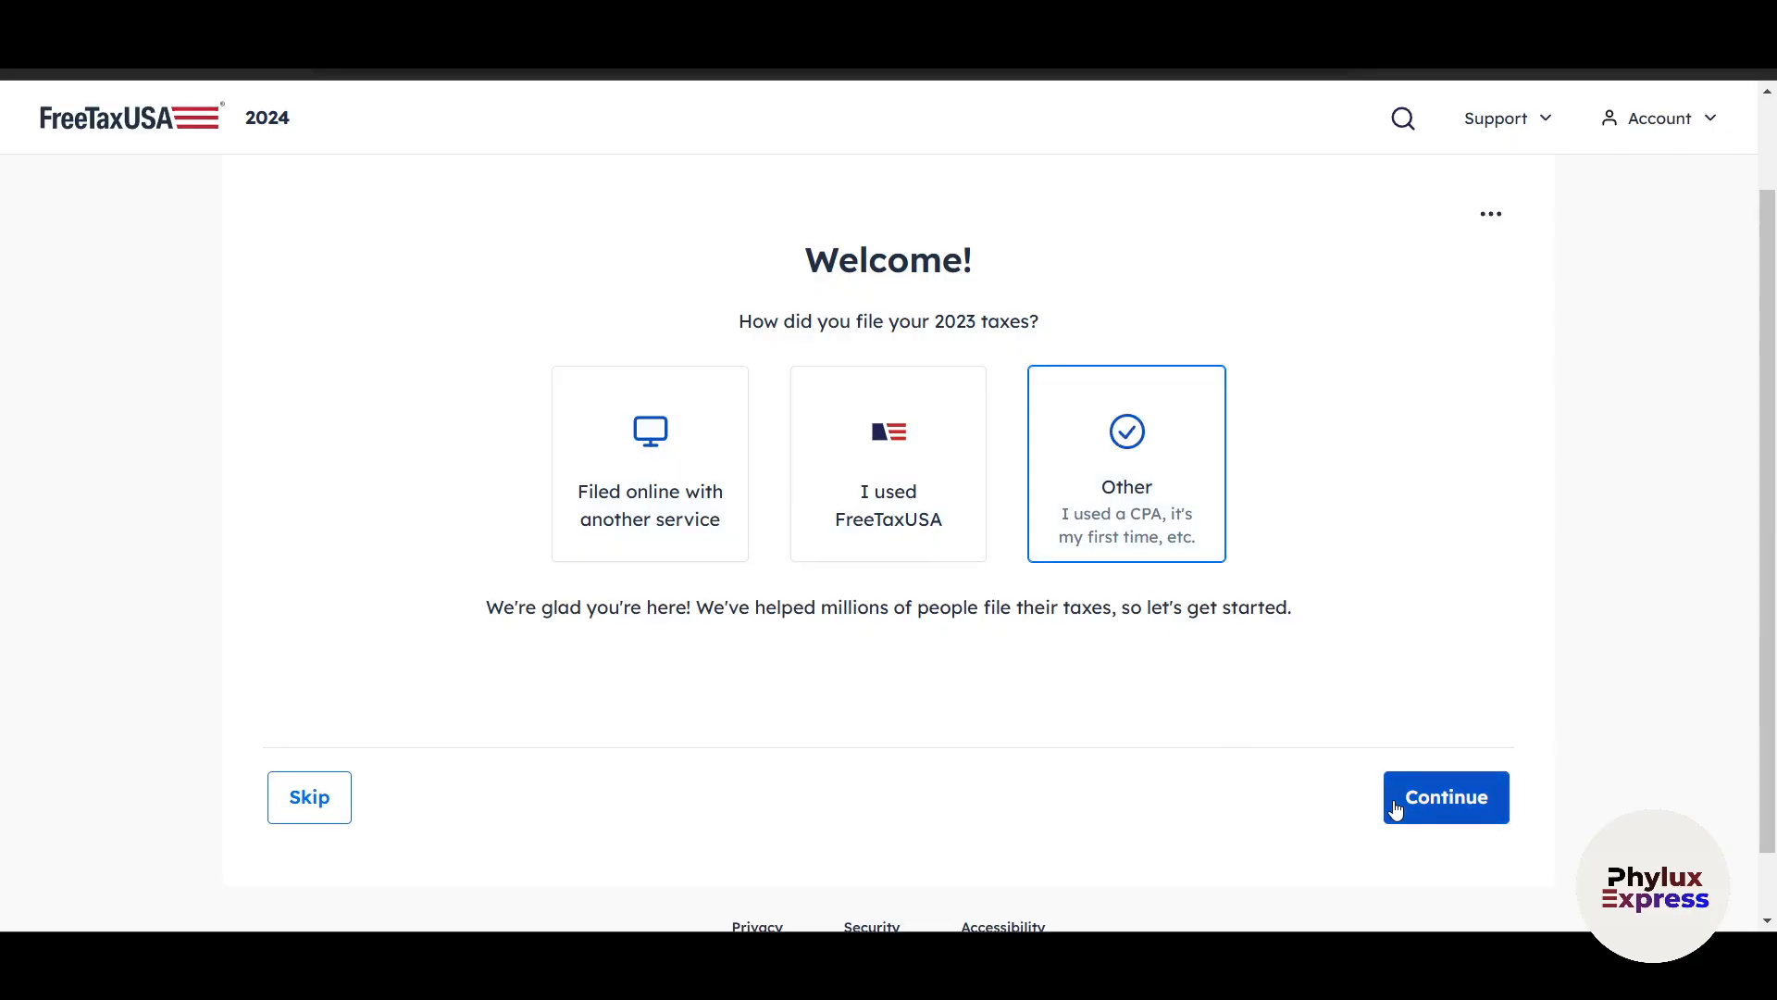
click(1394, 807)
scroll(1339, 682, down, 3)
scroll(1342, 678, up, 3)
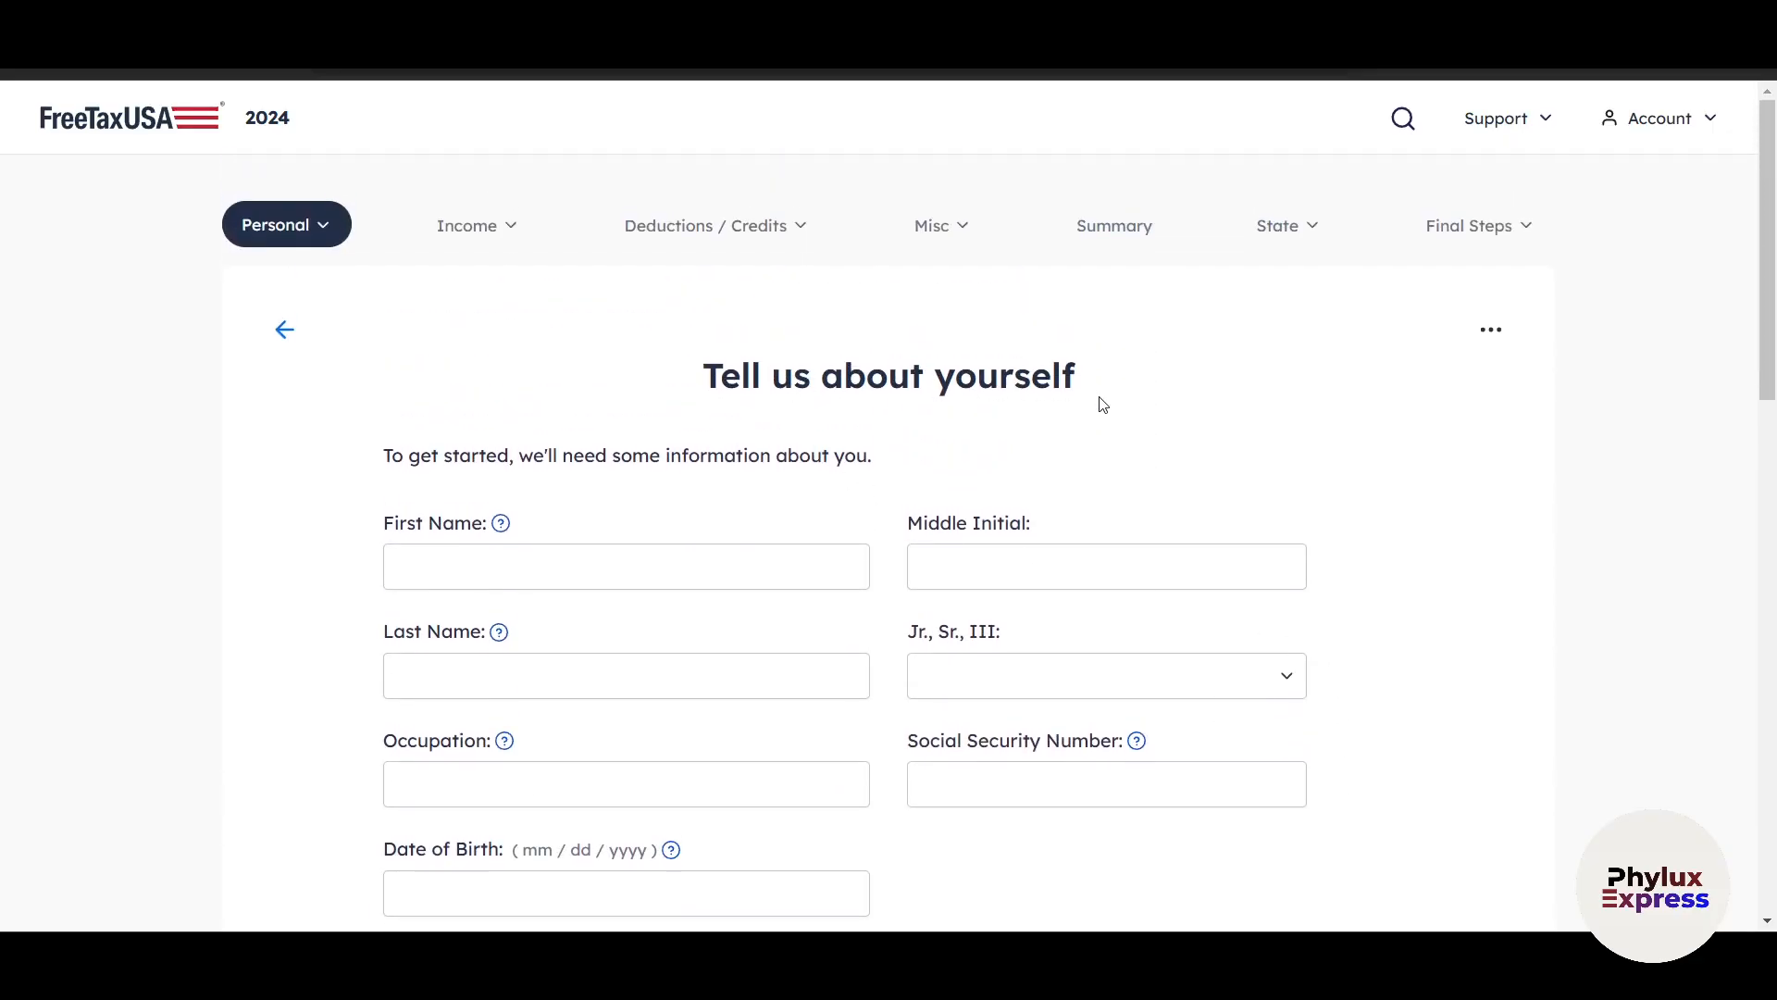
Fill in the taxpayer's first name, middle initial and last name.
scroll(1104, 402, down, 3)
click(703, 339)
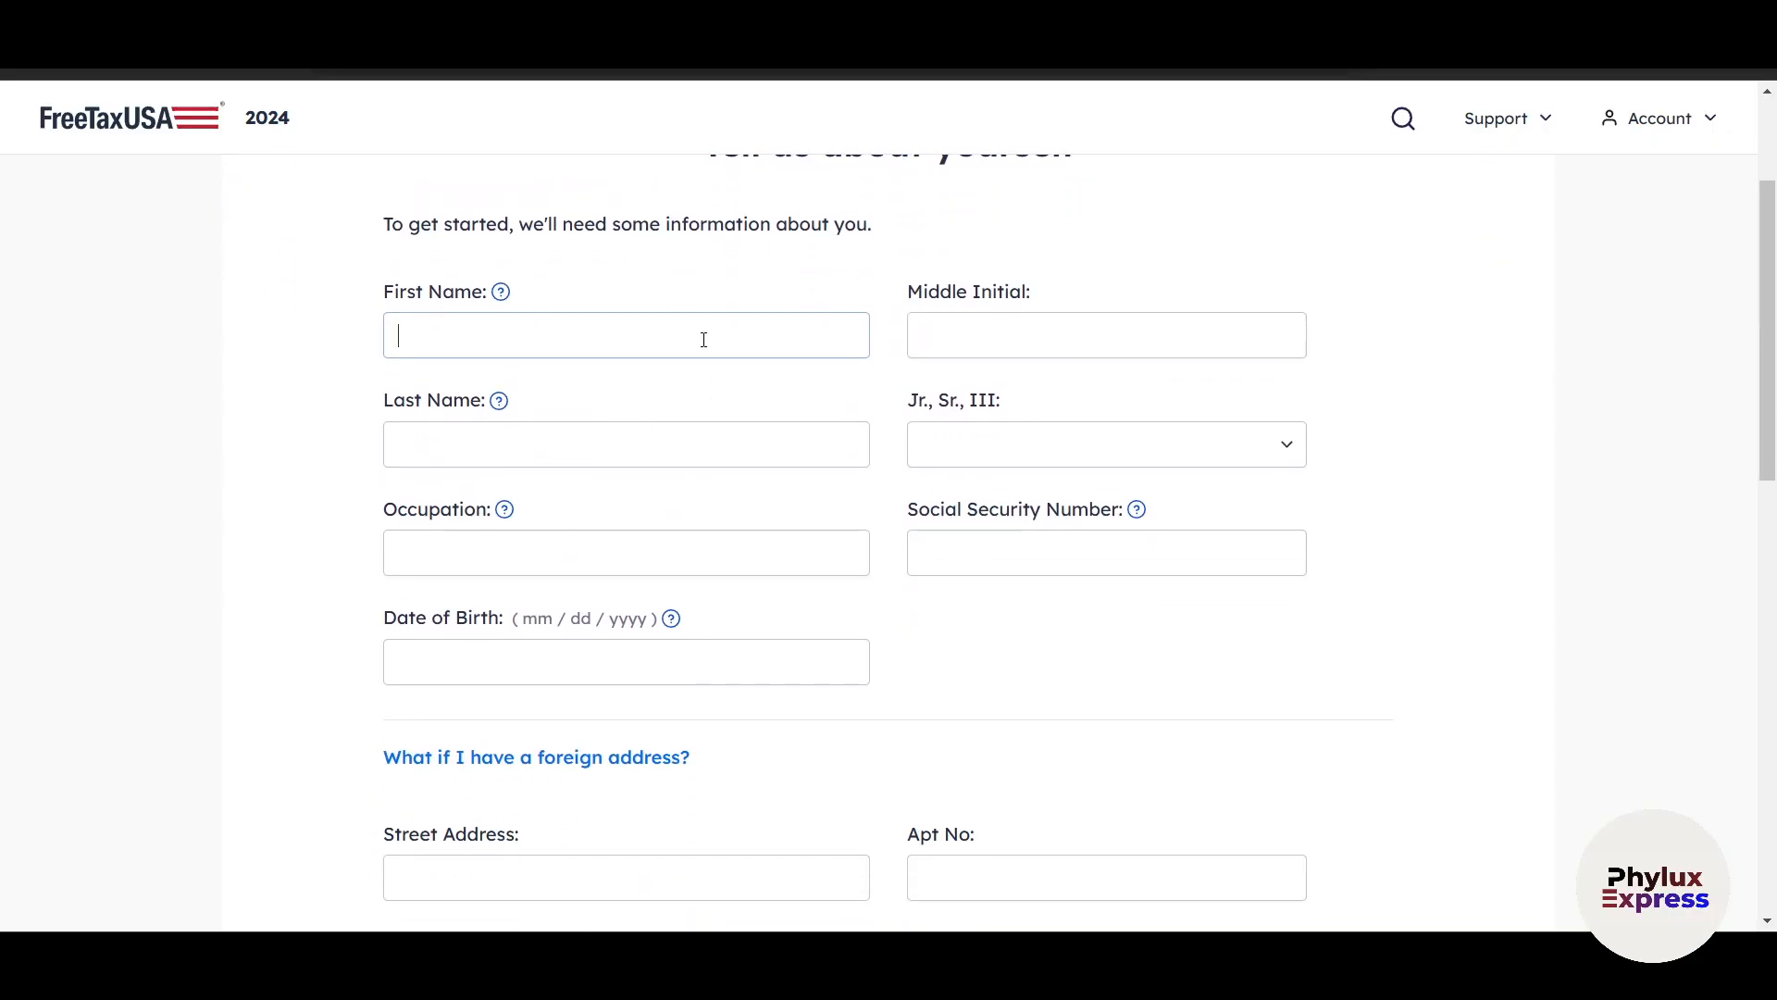
text(Ron)
key(Tab)
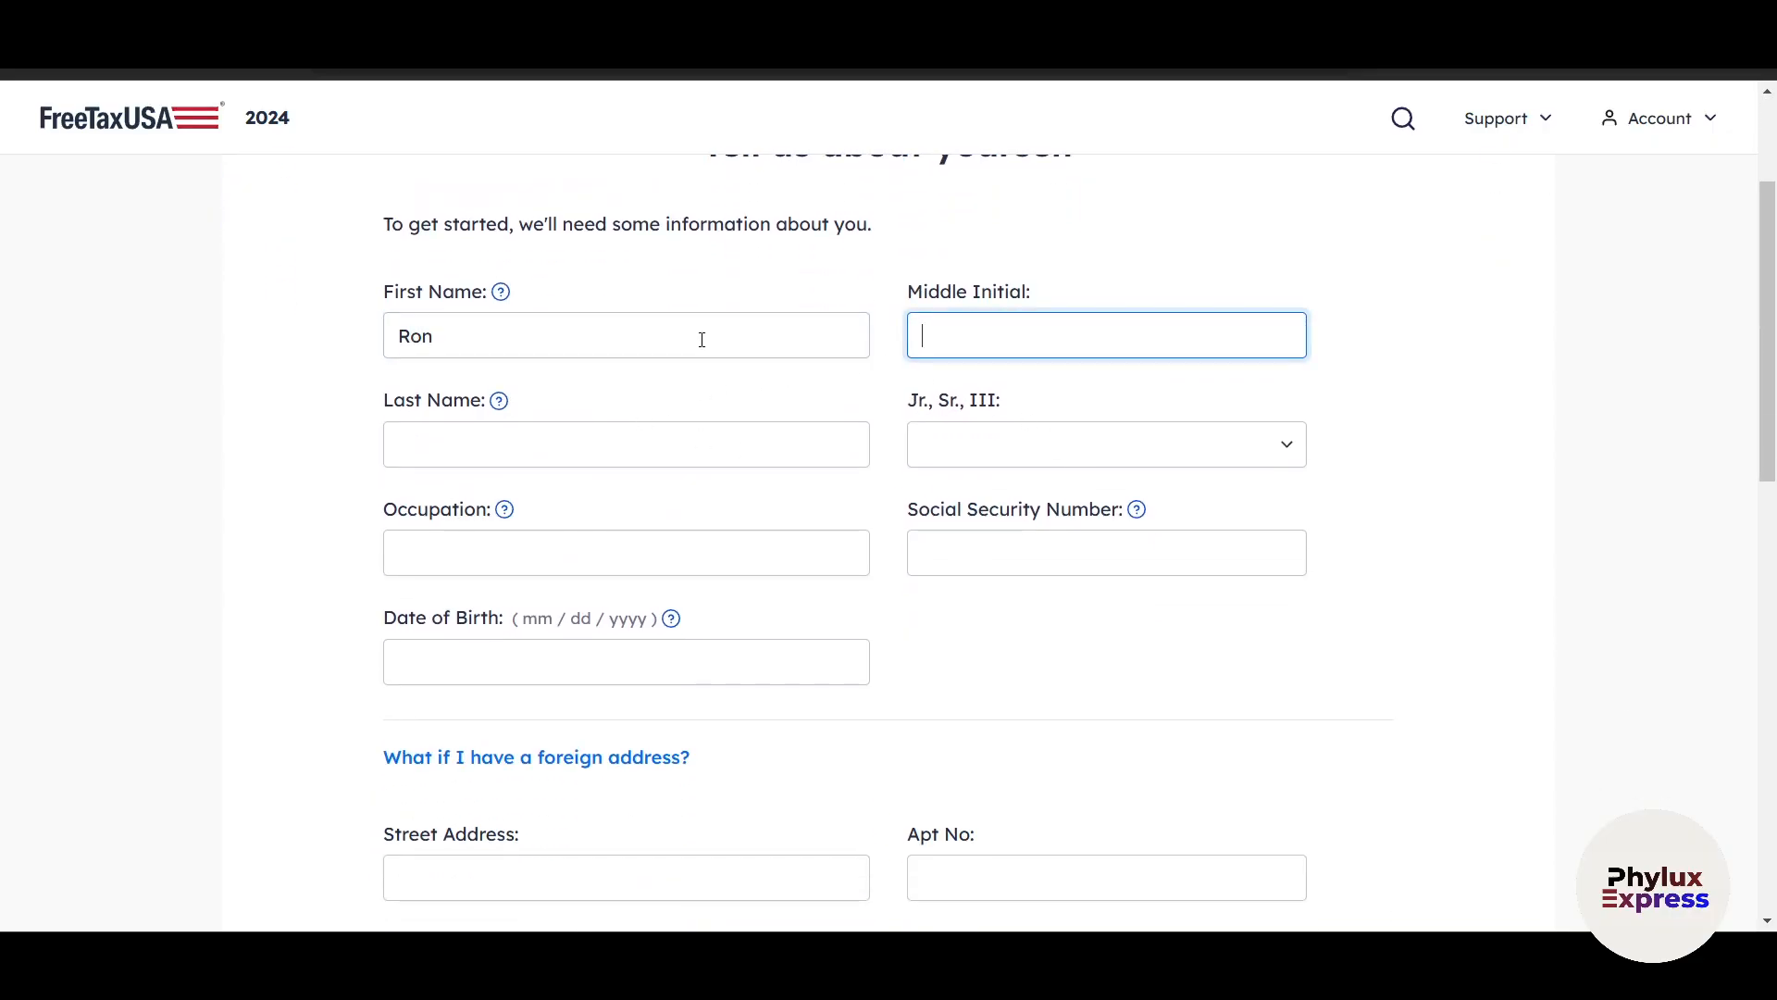
text(W)
key(Tab)
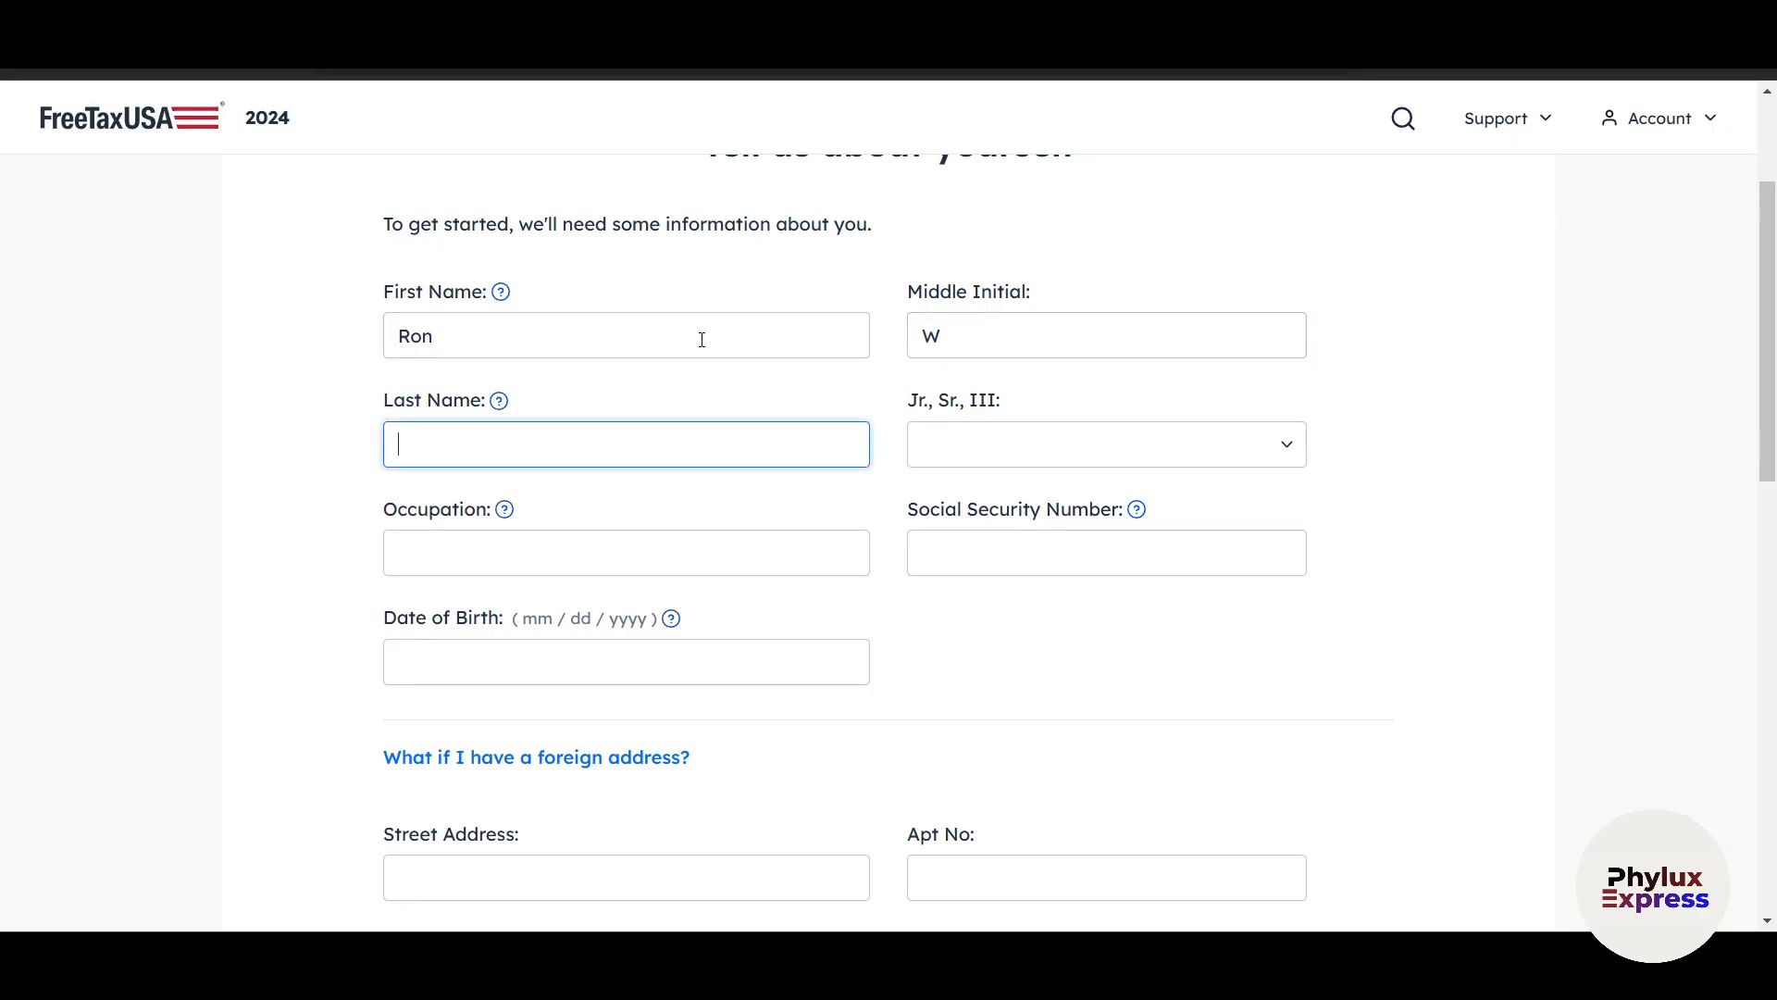
text(Ronwa)
key(Tab)
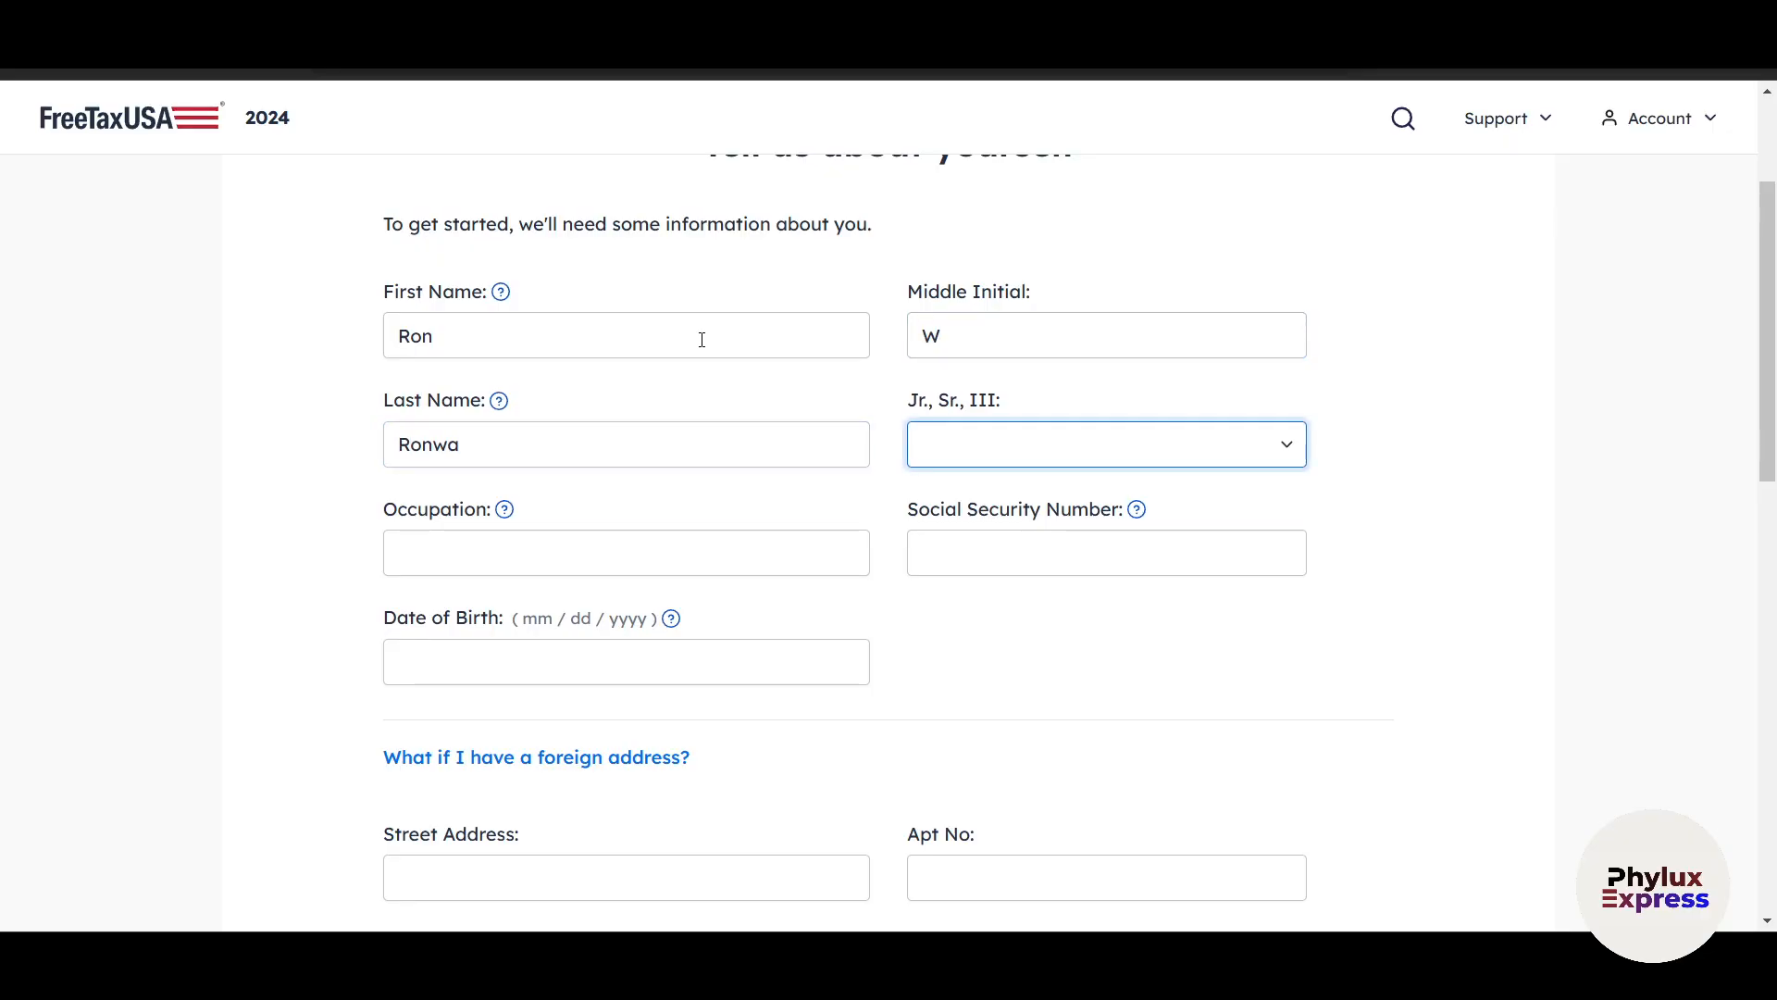
Choose the name suffix IV and enter manager as the taxpayer's occupation.
click(1098, 461)
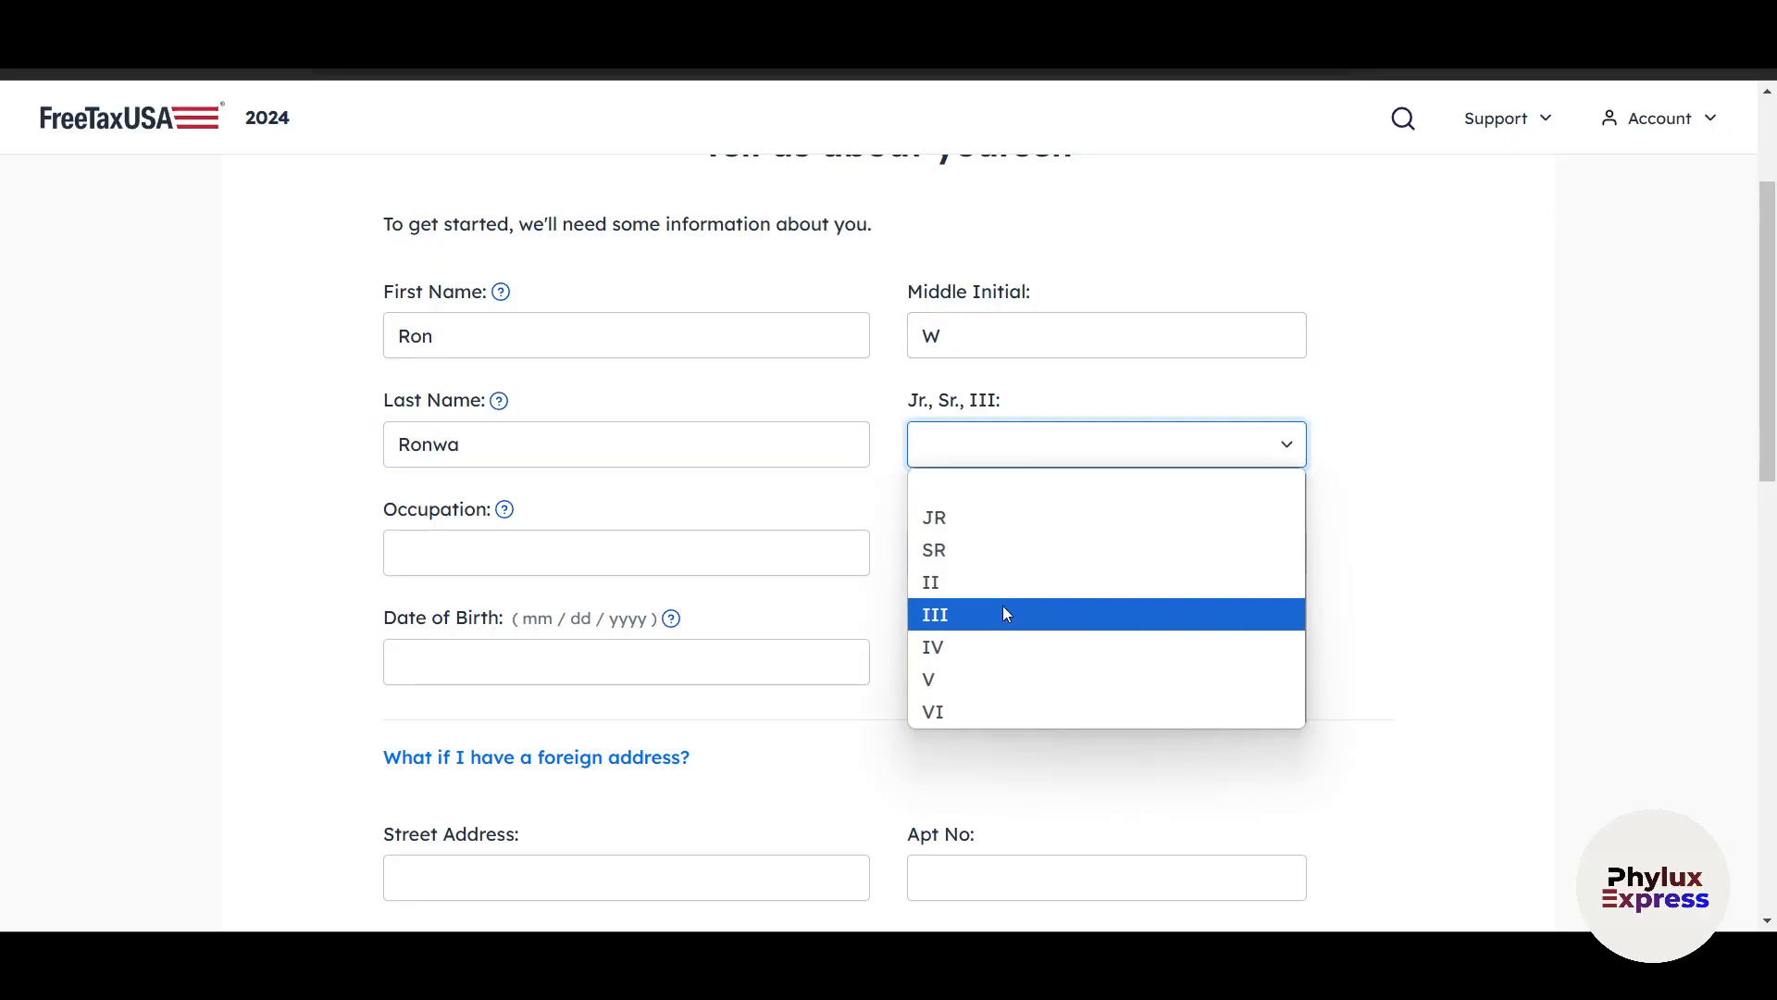
click(995, 646)
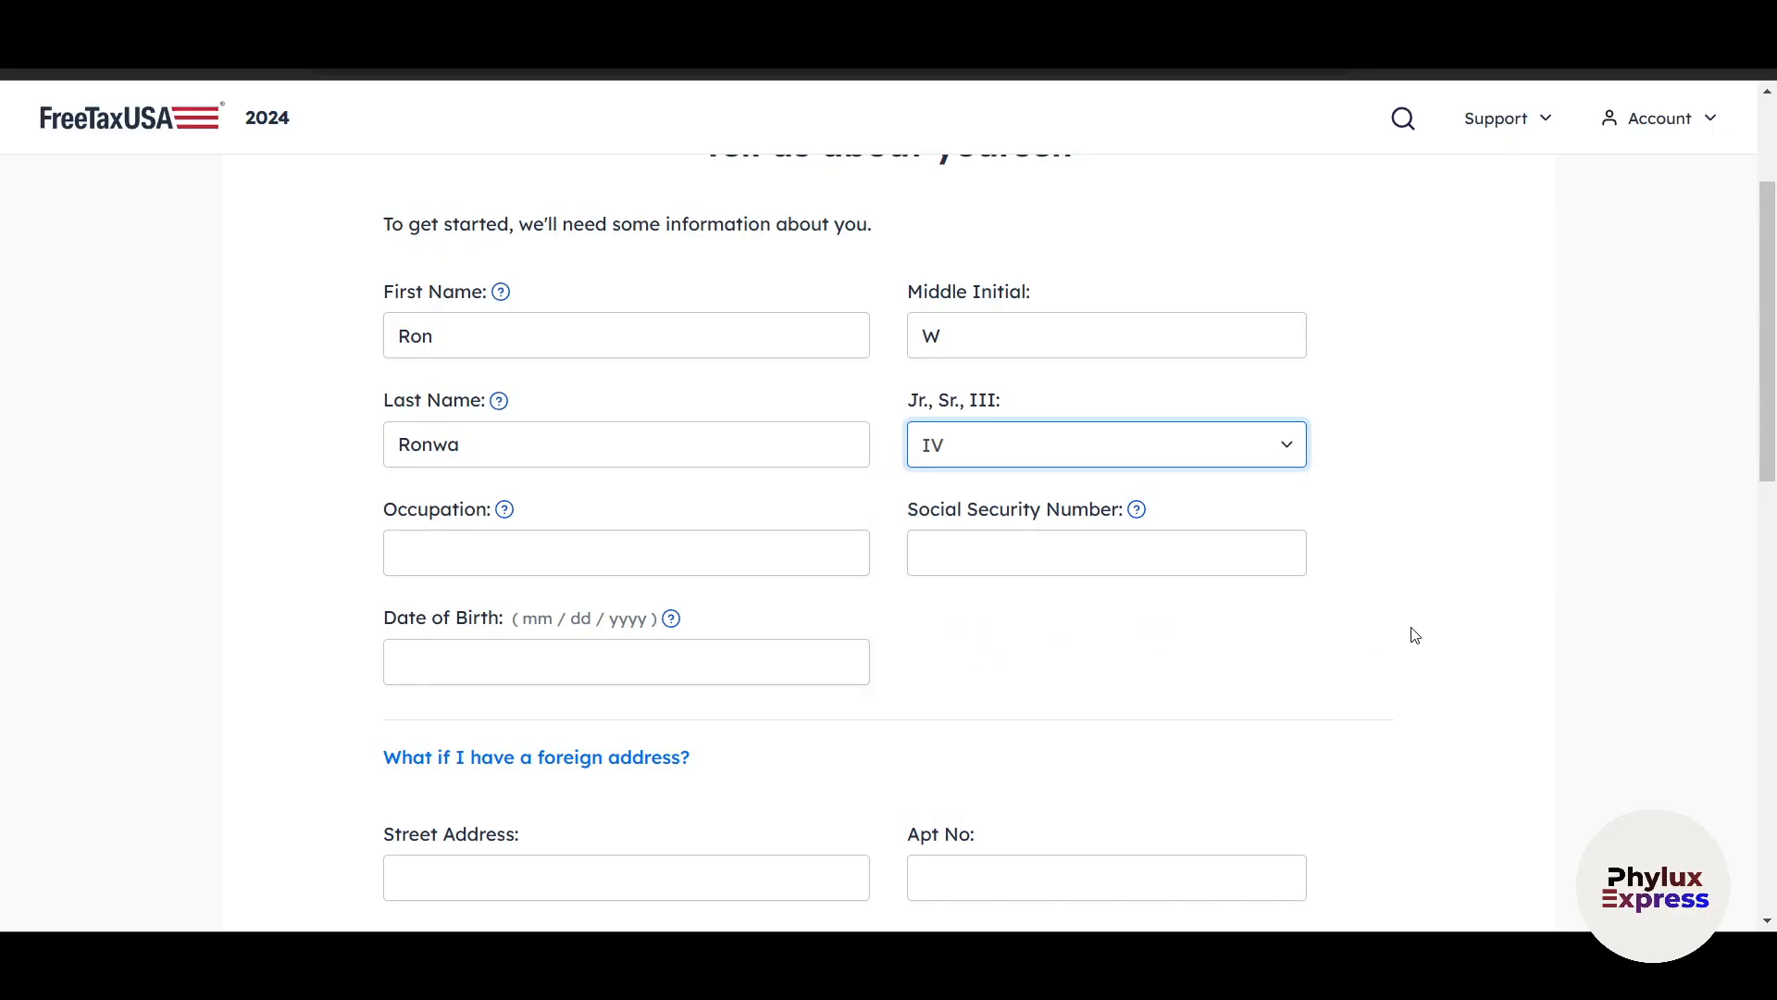
click(723, 557)
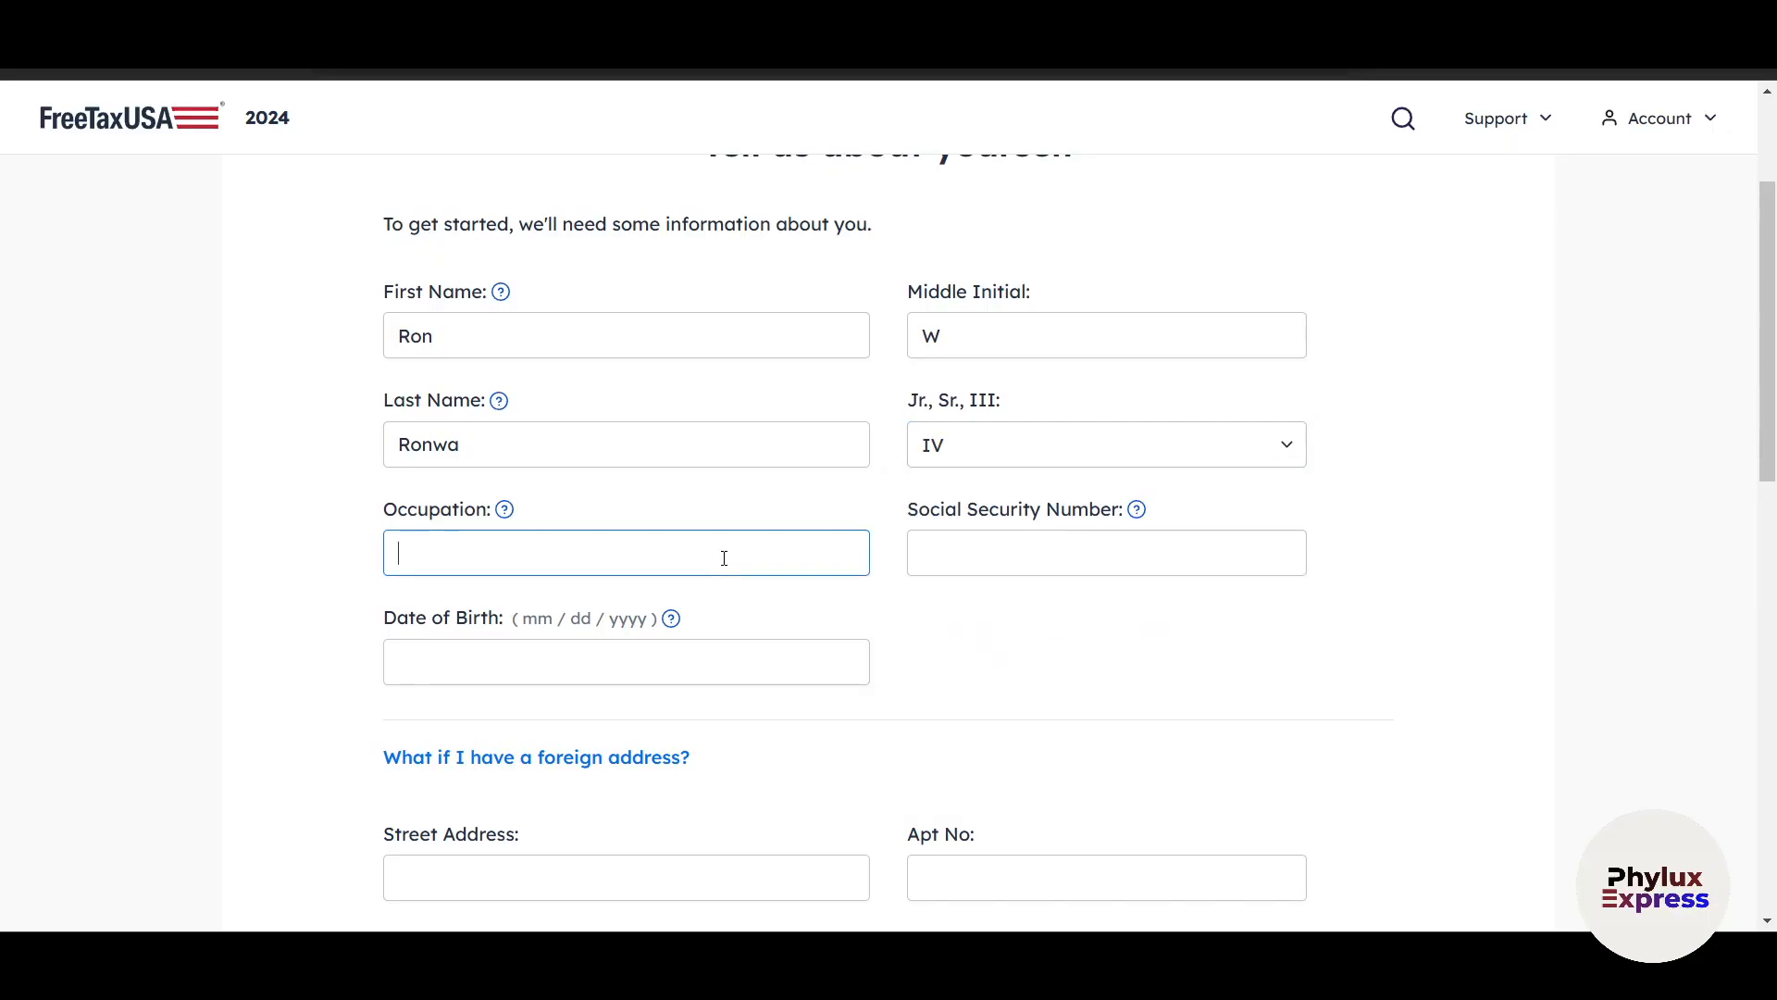
text(manager)
Try to save the personal information with the Social Security number, date of birth and address blank, leaving the eligibility questions at No.
click(991, 571)
scroll(1043, 611, down, 3)
click(597, 426)
scroll(671, 494, down, 7)
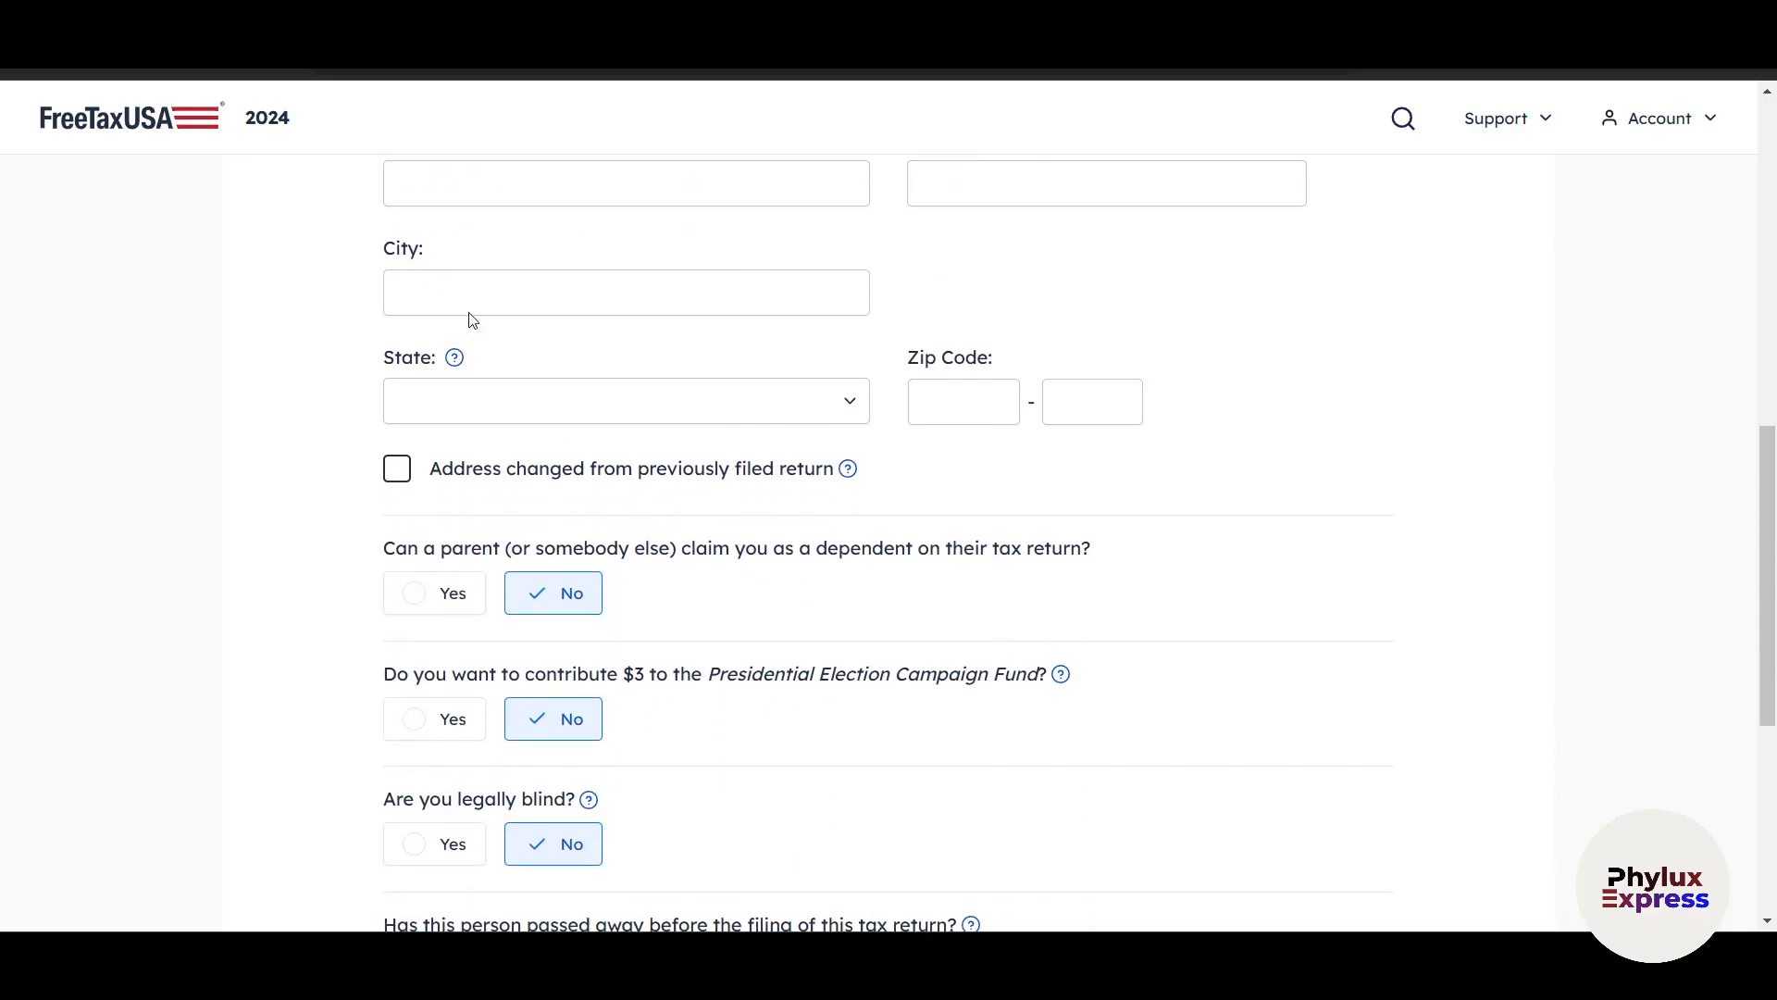
scroll(846, 530, up, 1)
scroll(556, 532, down, 1)
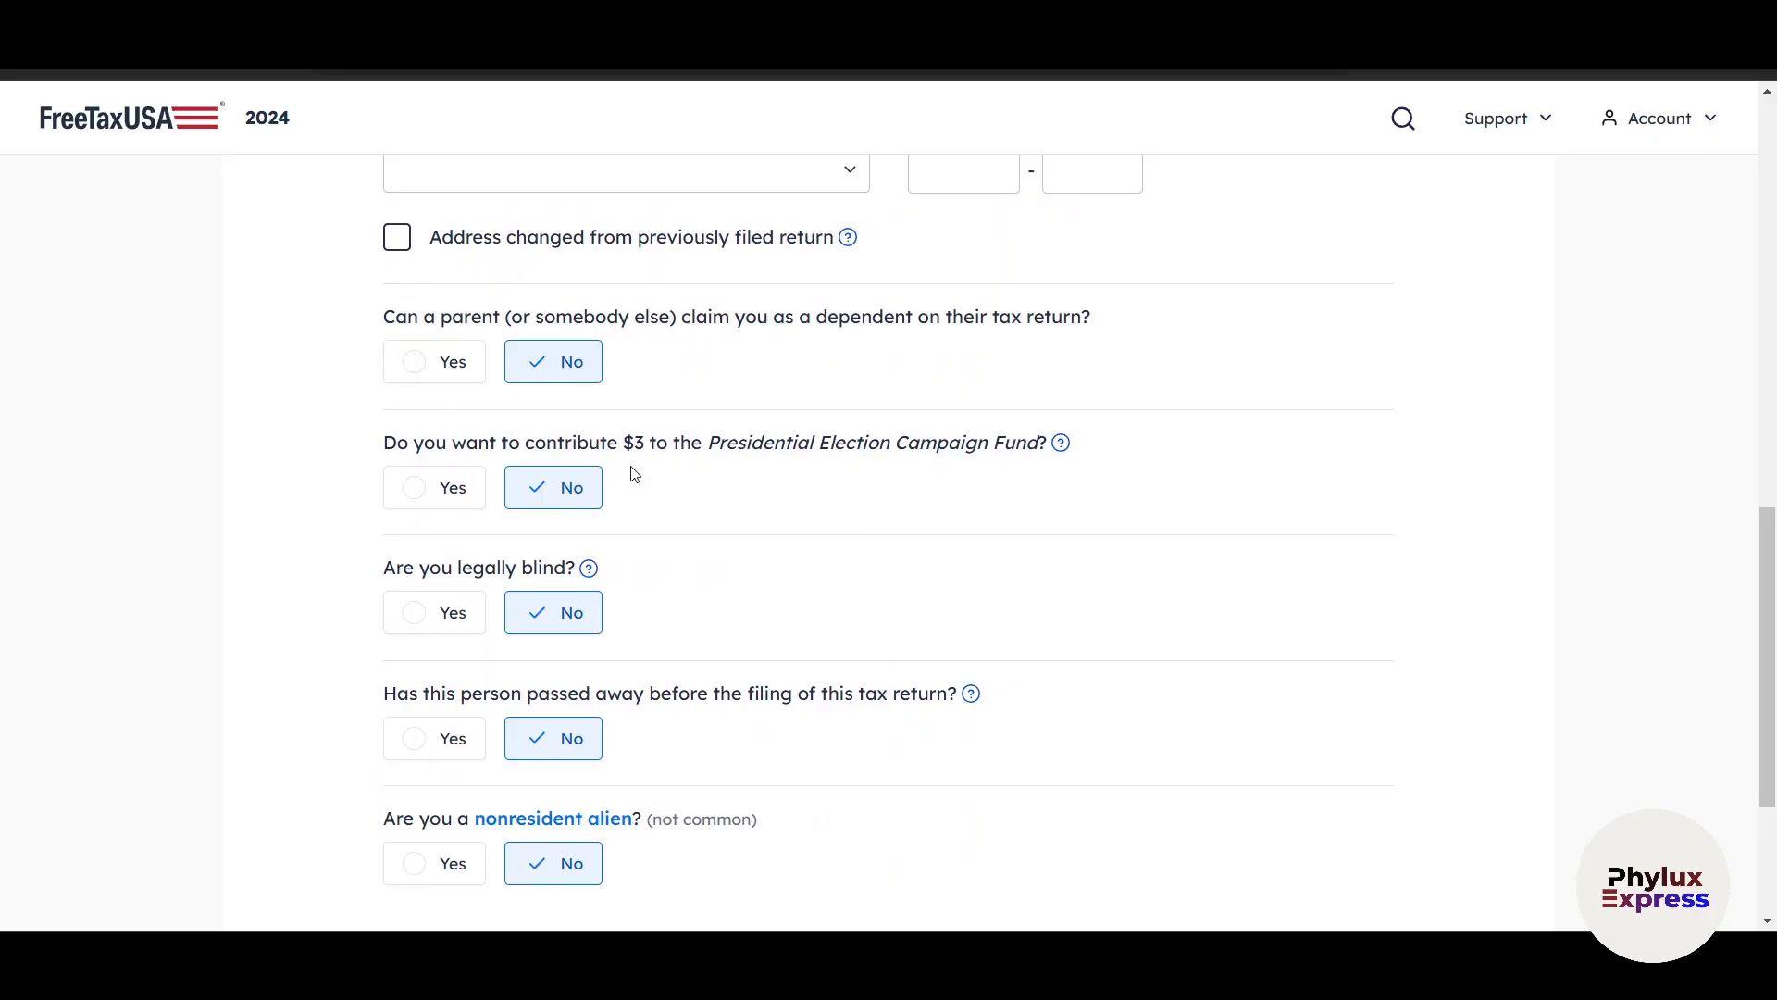
scroll(574, 426, down, 1)
scroll(833, 556, down, 2)
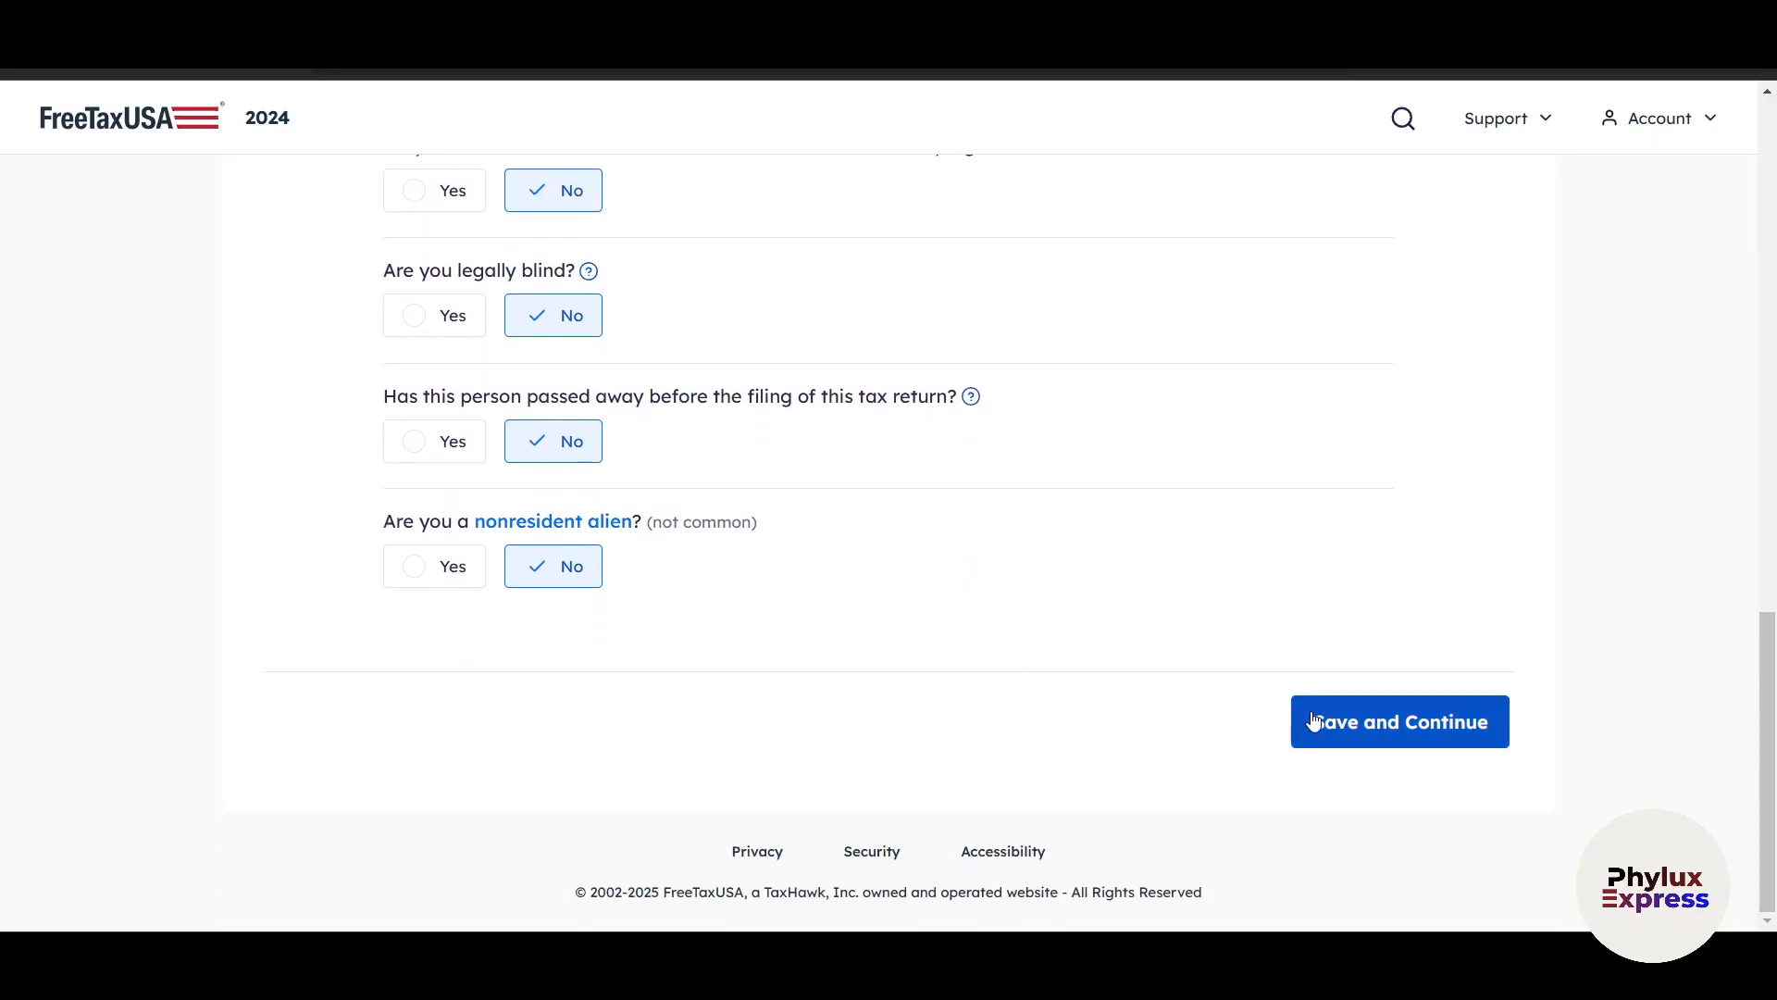
click(1375, 733)
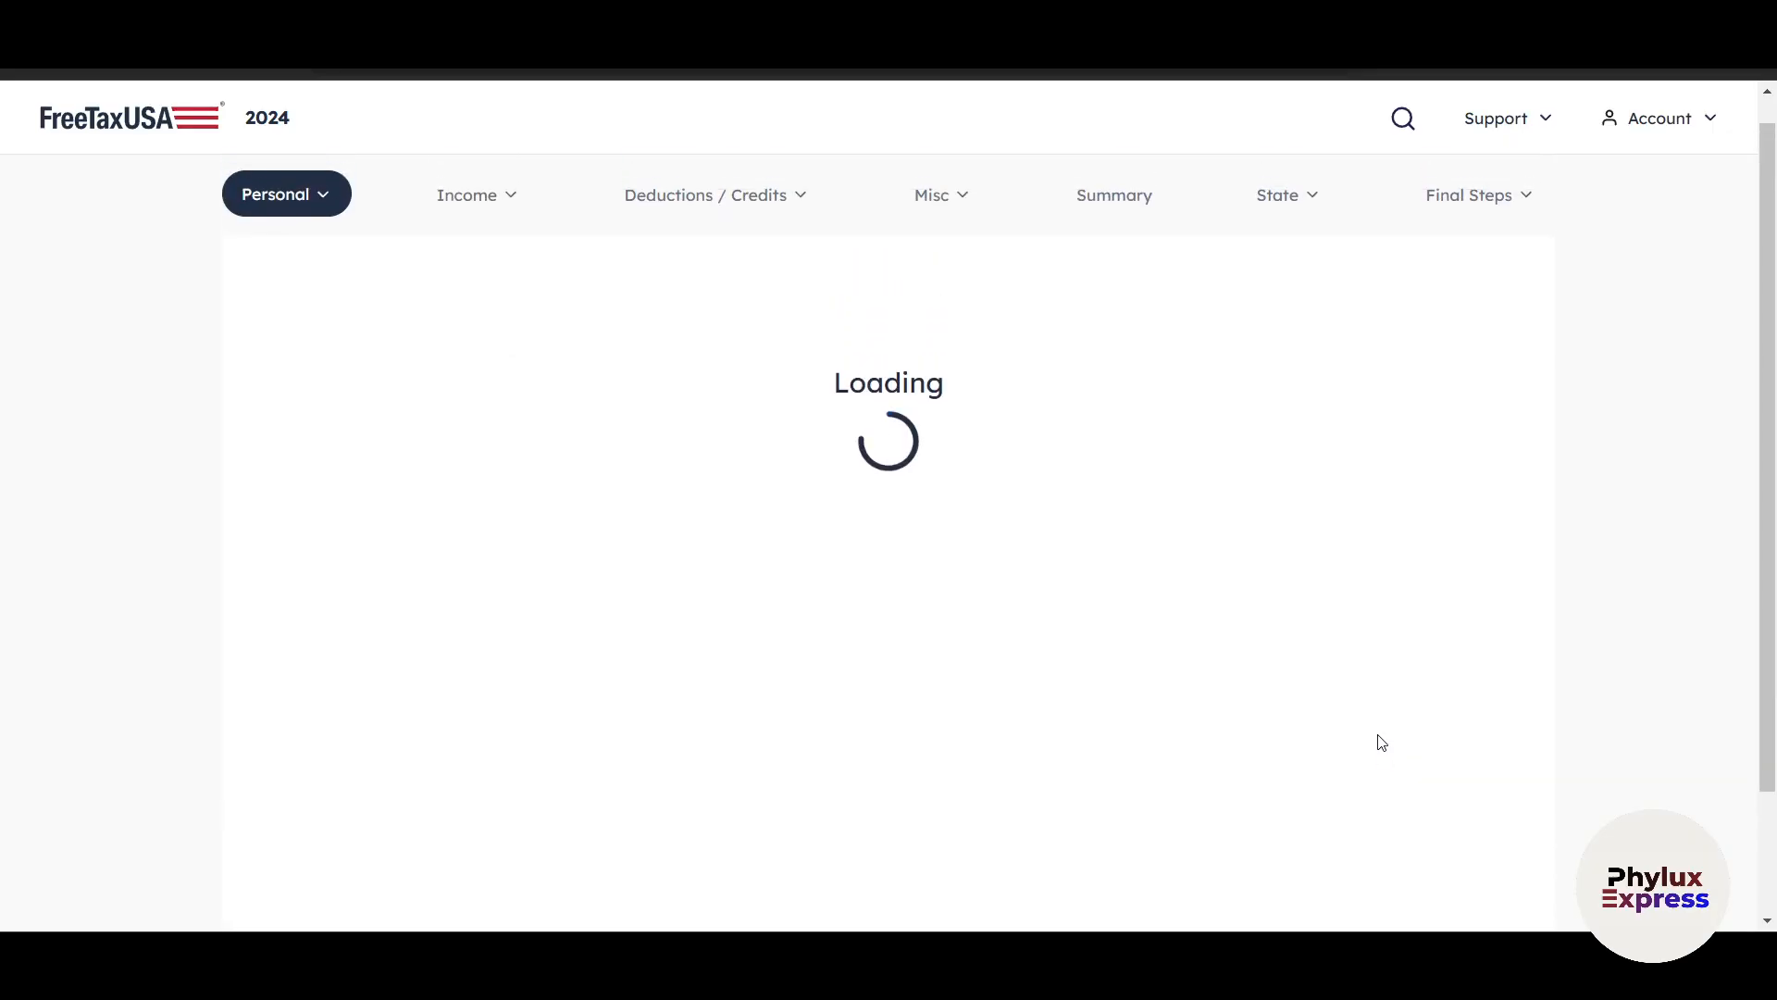
Check the flagged required fields, then save the completed personal information and continue to the filing status question.
scroll(898, 500, down, 5)
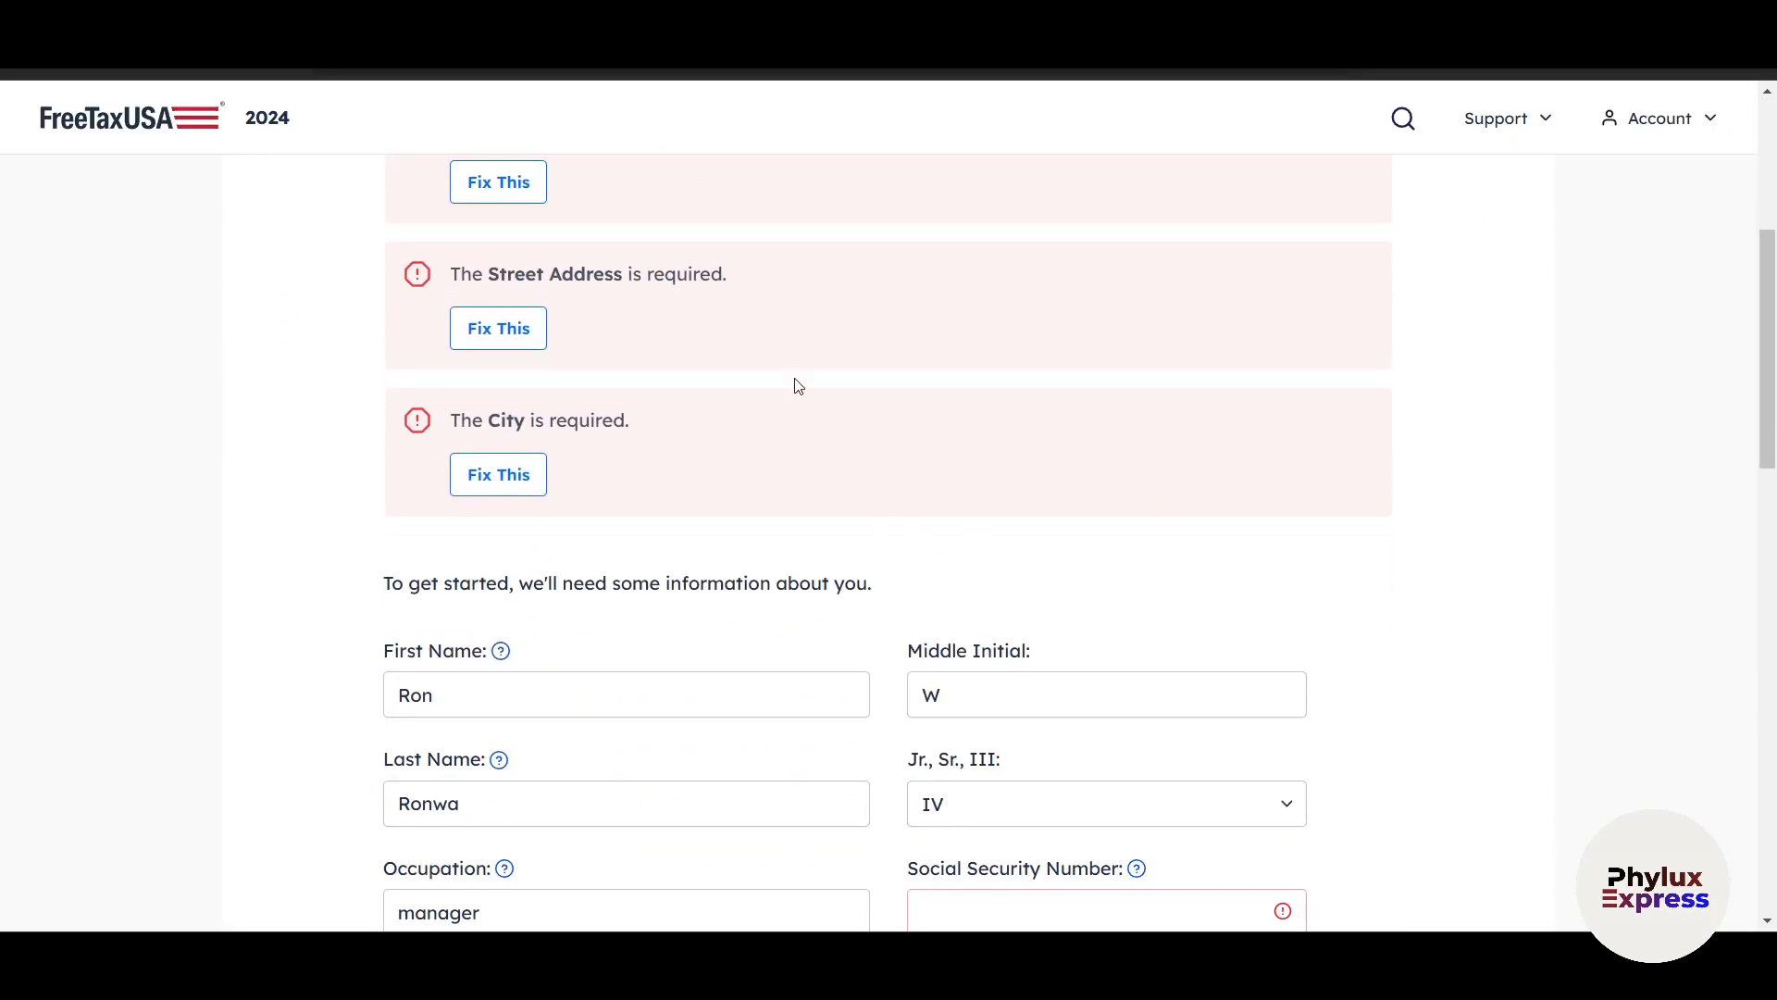
scroll(722, 546, down, 2)
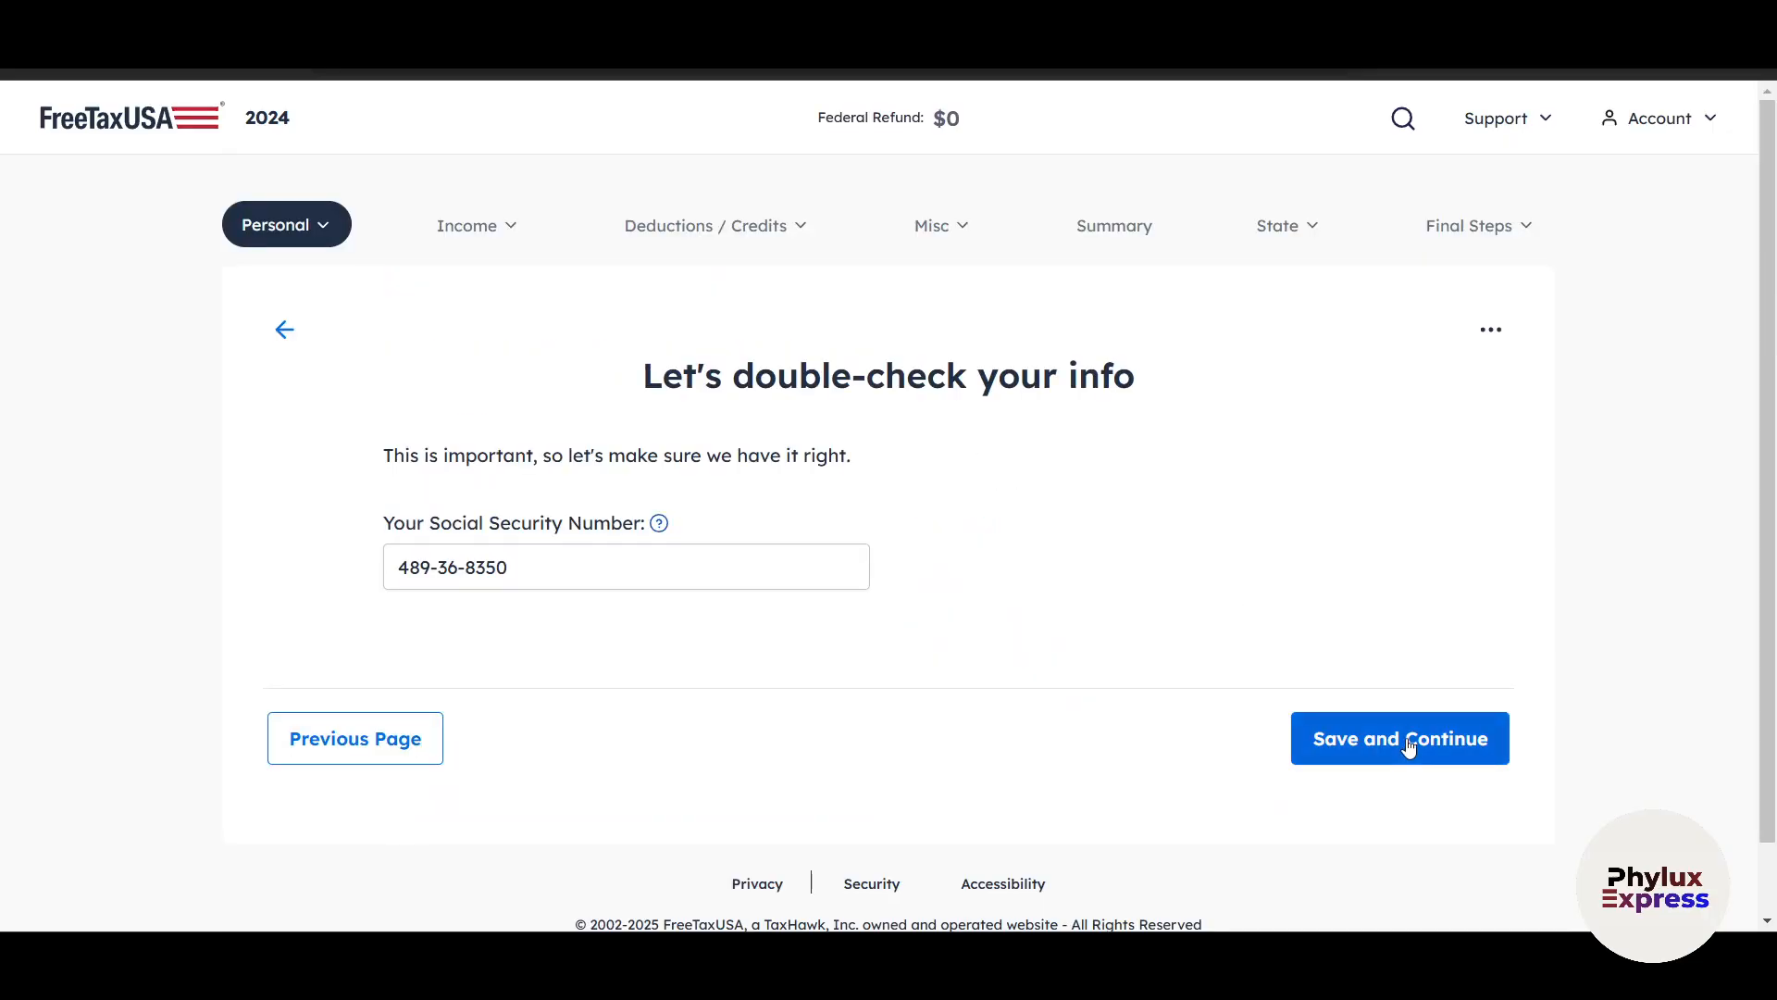
click(1412, 741)
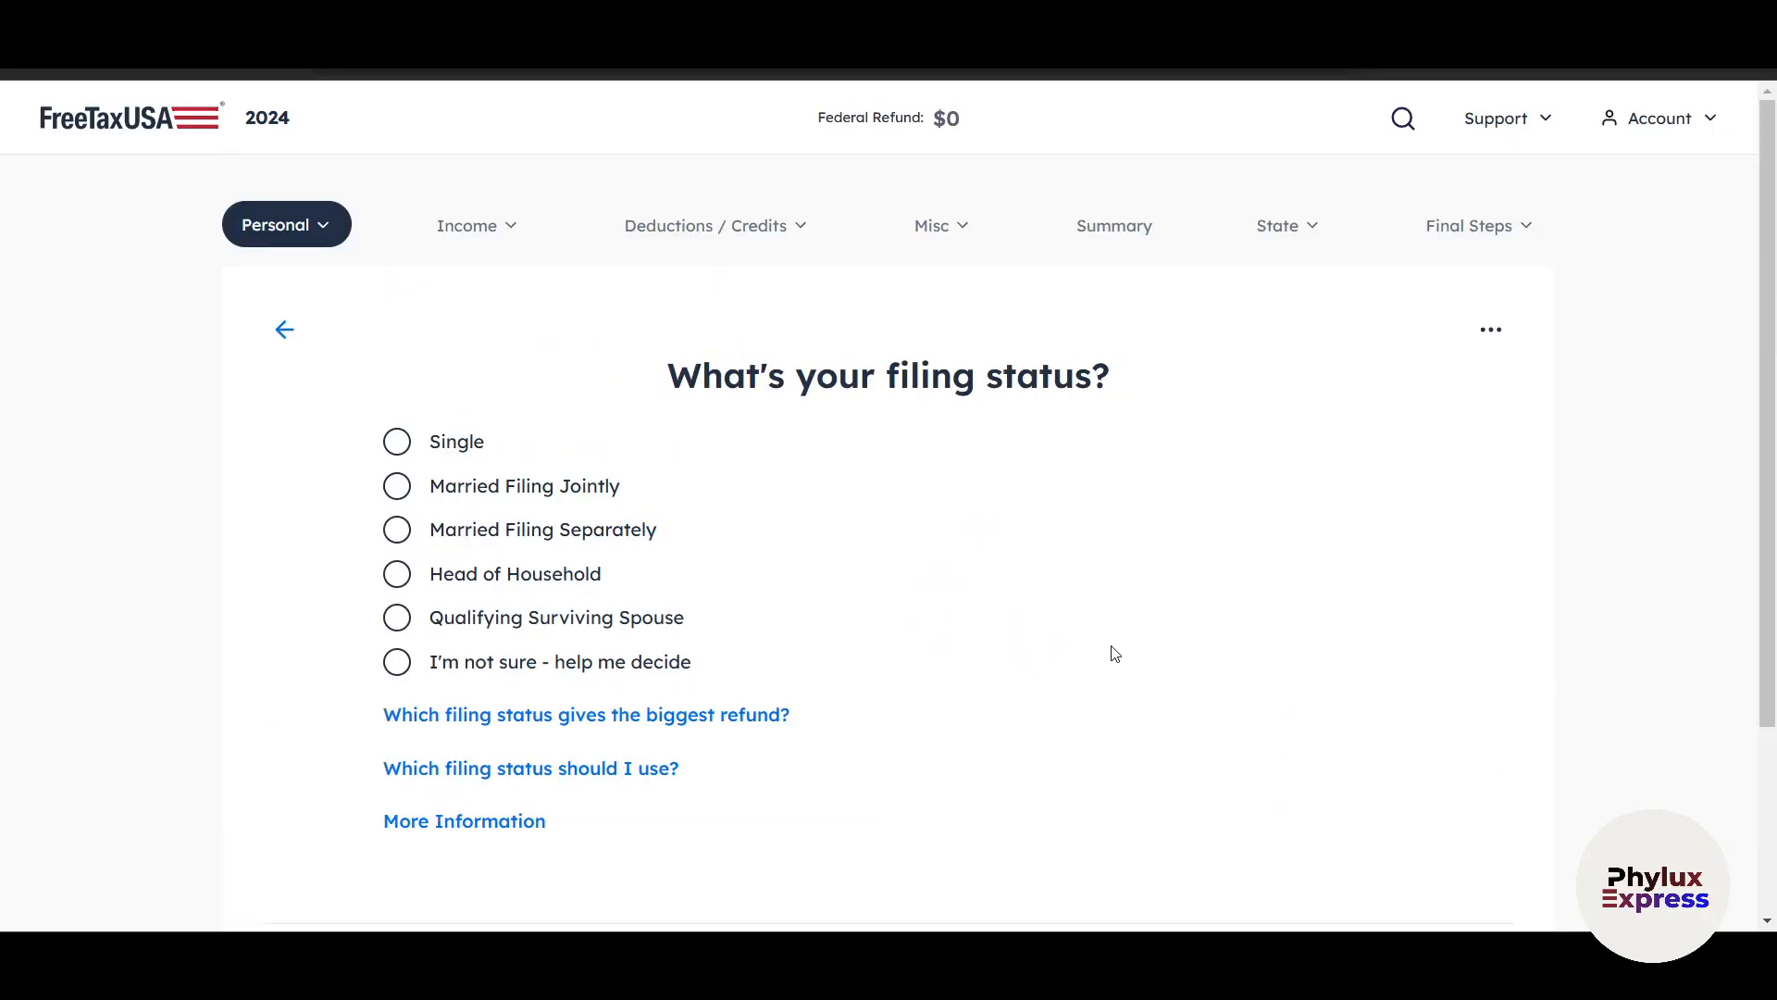
Set the filing status to Single and save it.
scroll(1125, 645, down, 1)
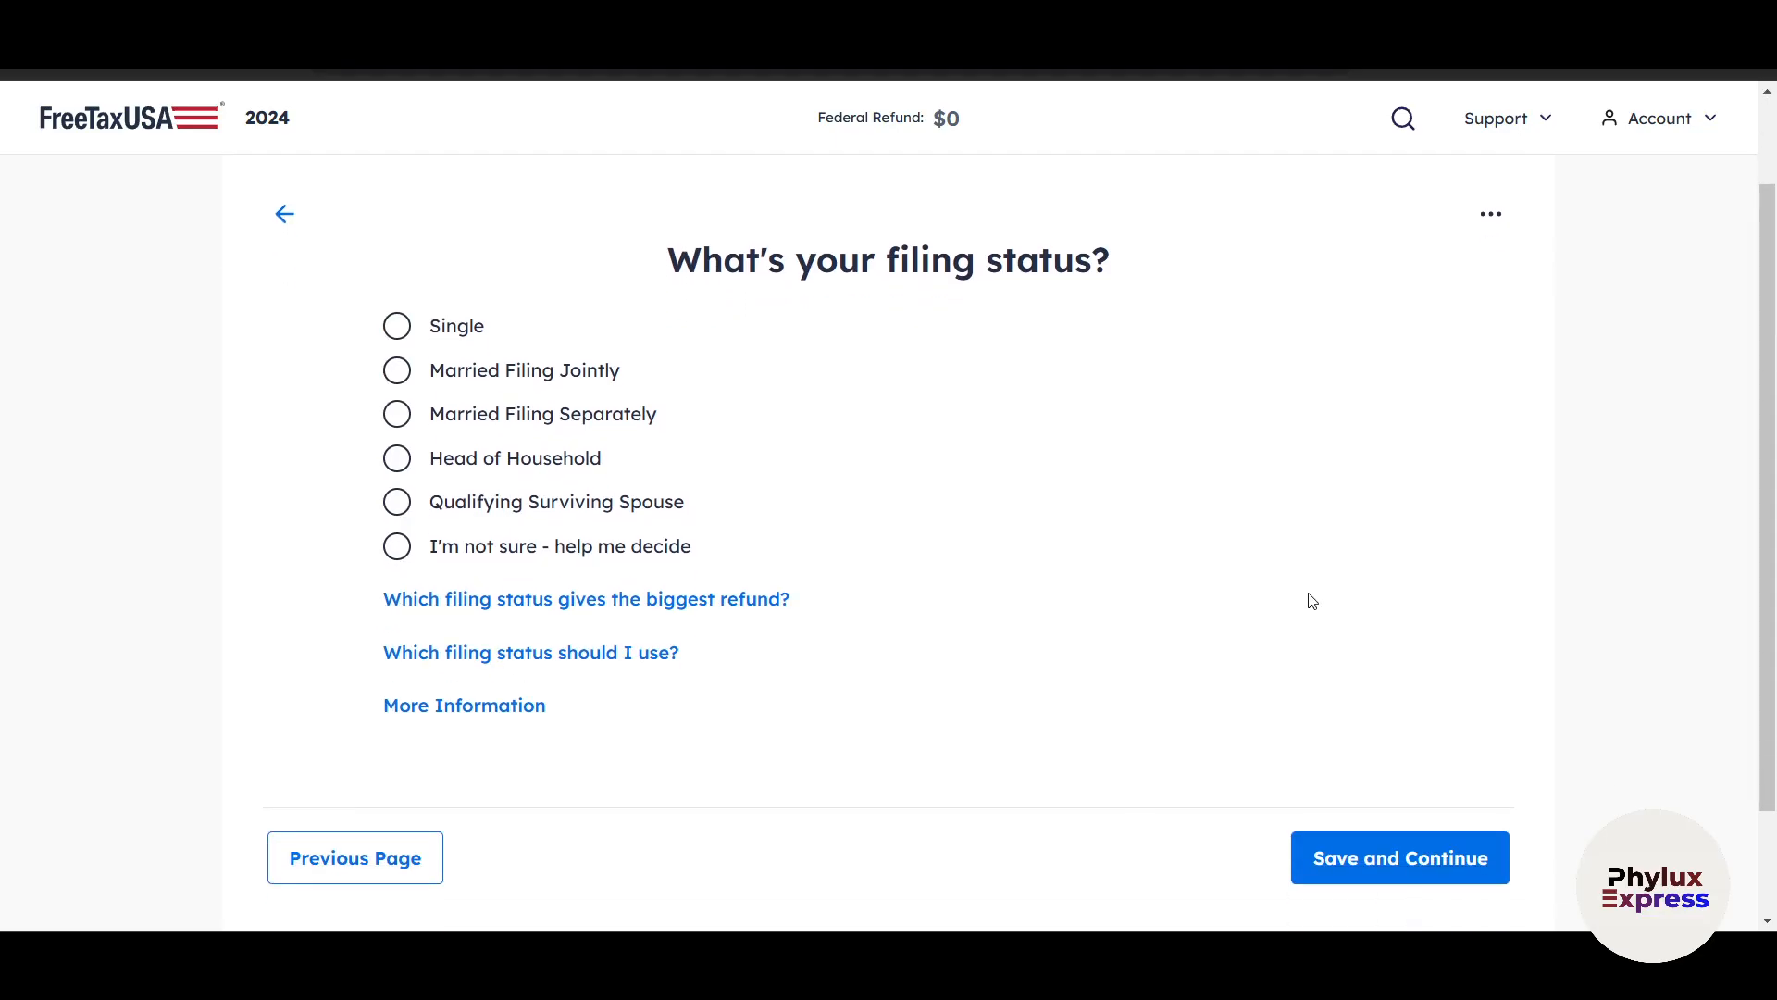
click(397, 336)
scroll(768, 690, down, 2)
click(1357, 724)
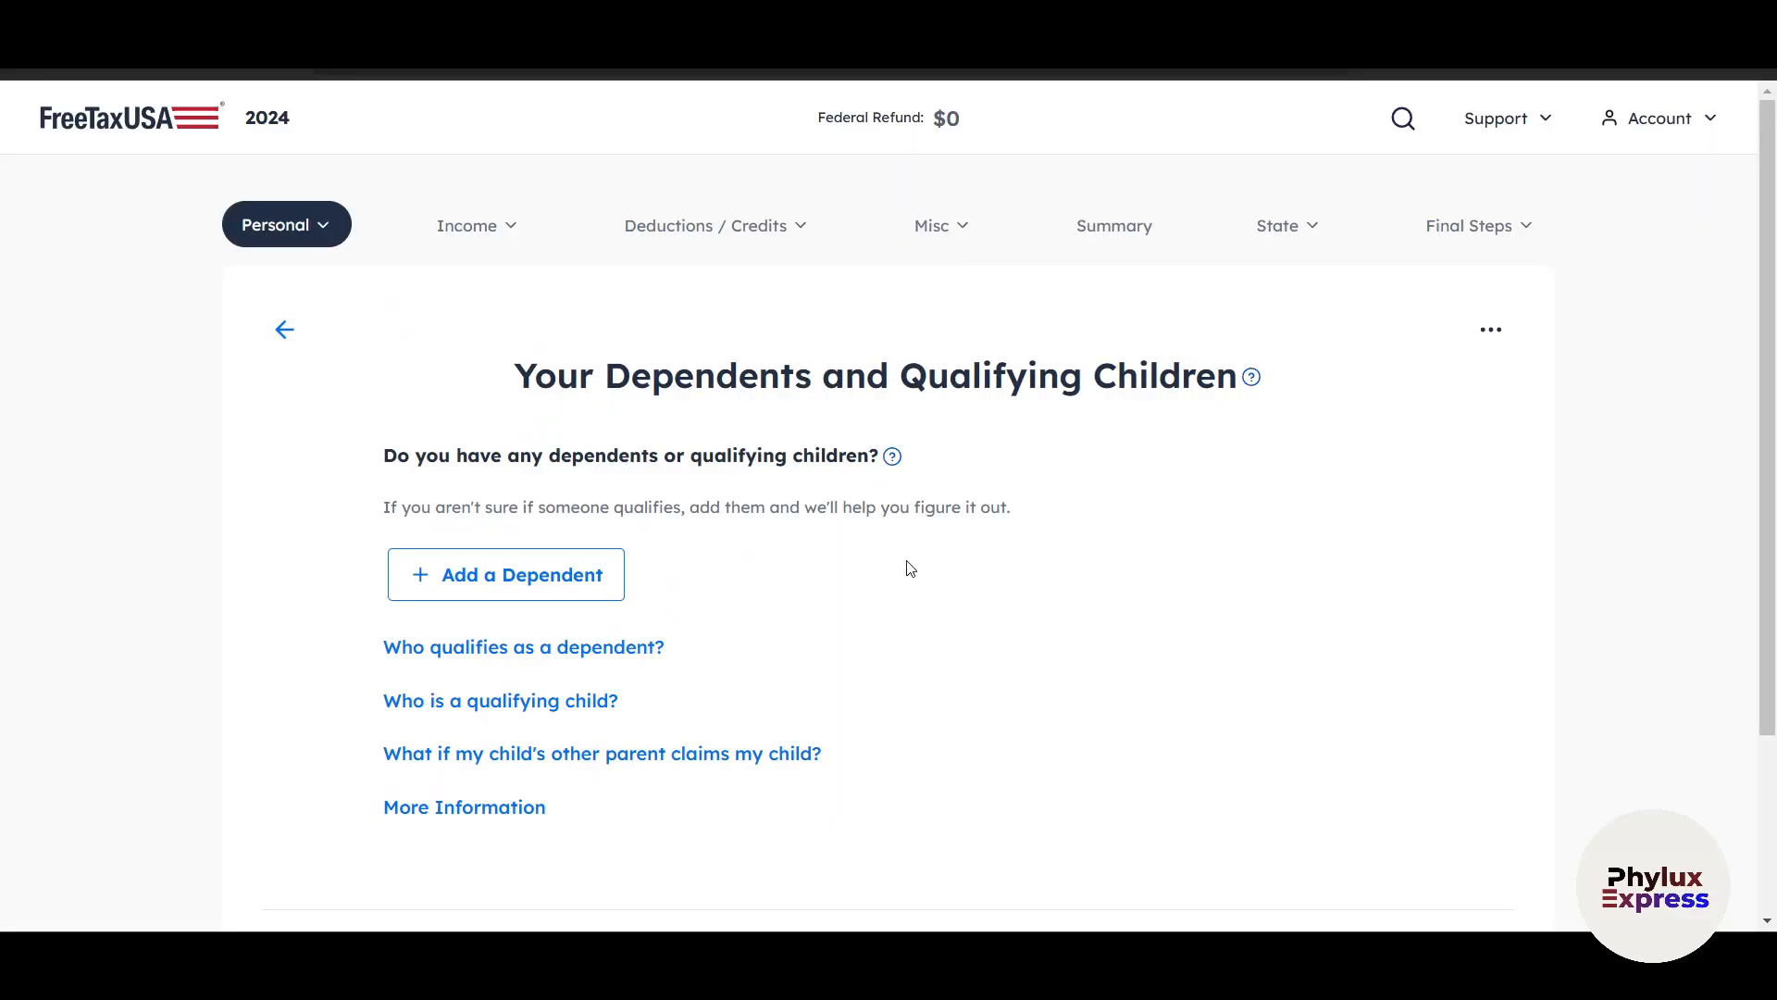
Continue without adding a dependent and accept the personal information summary.
scroll(907, 569, down, 3)
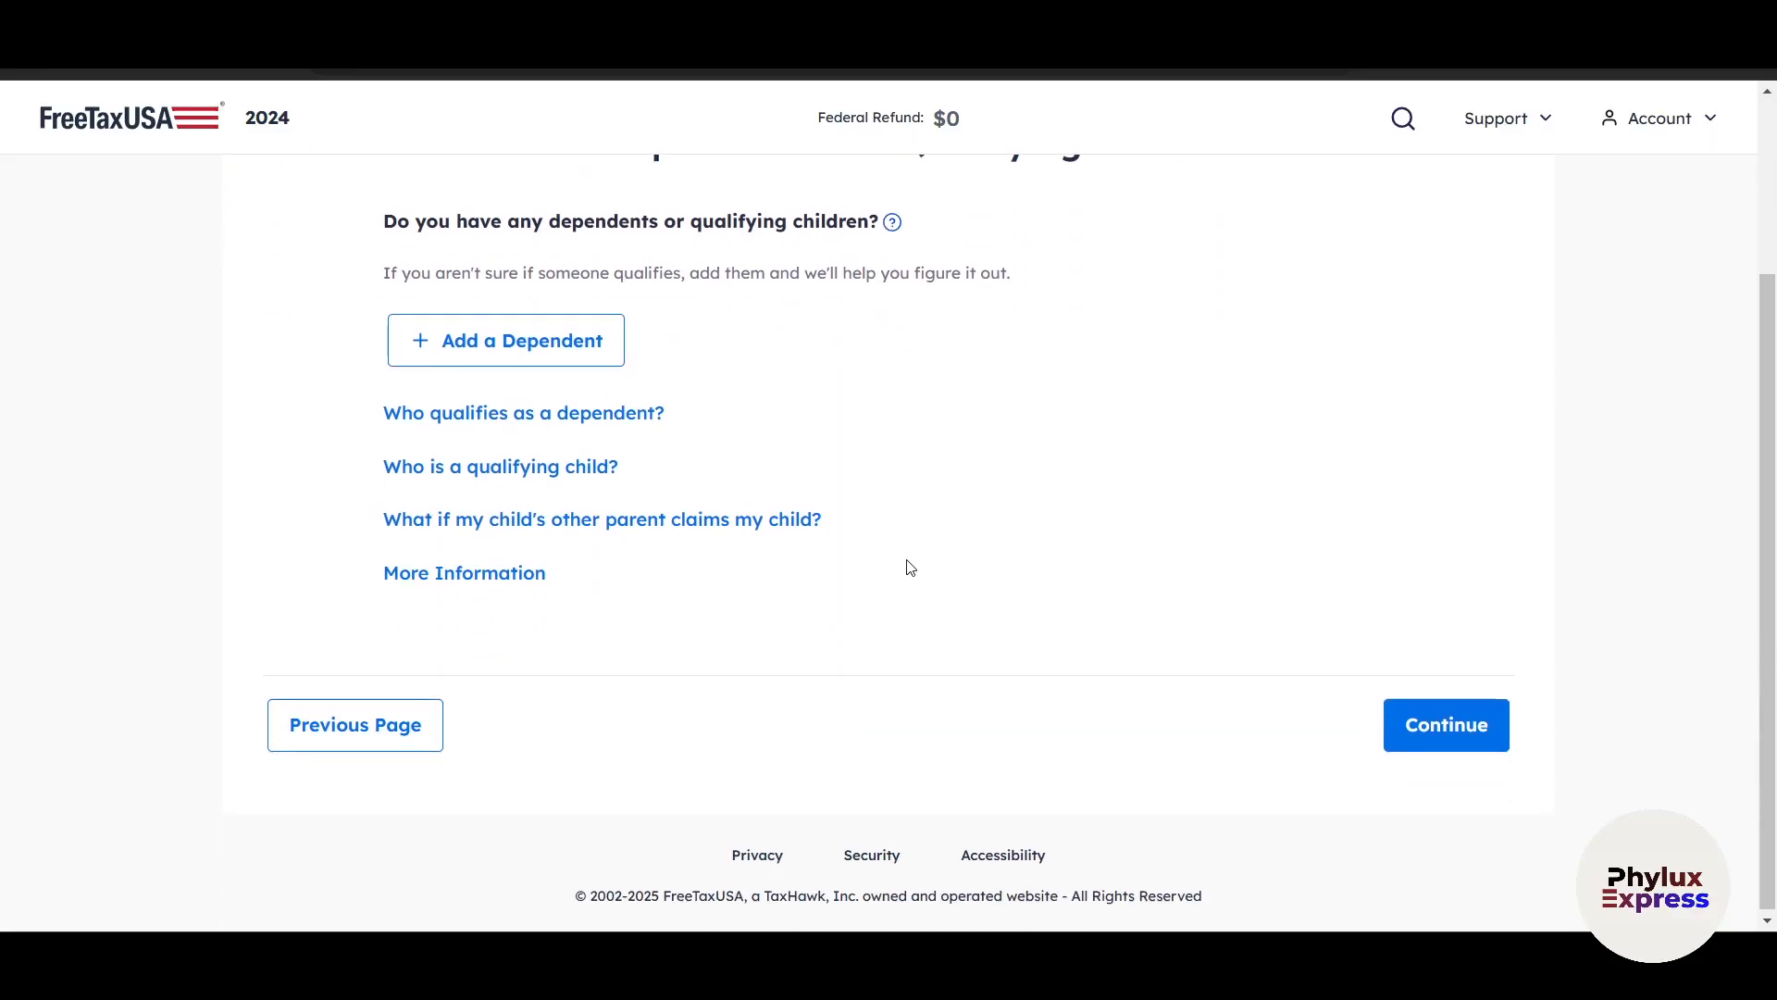
click(1411, 751)
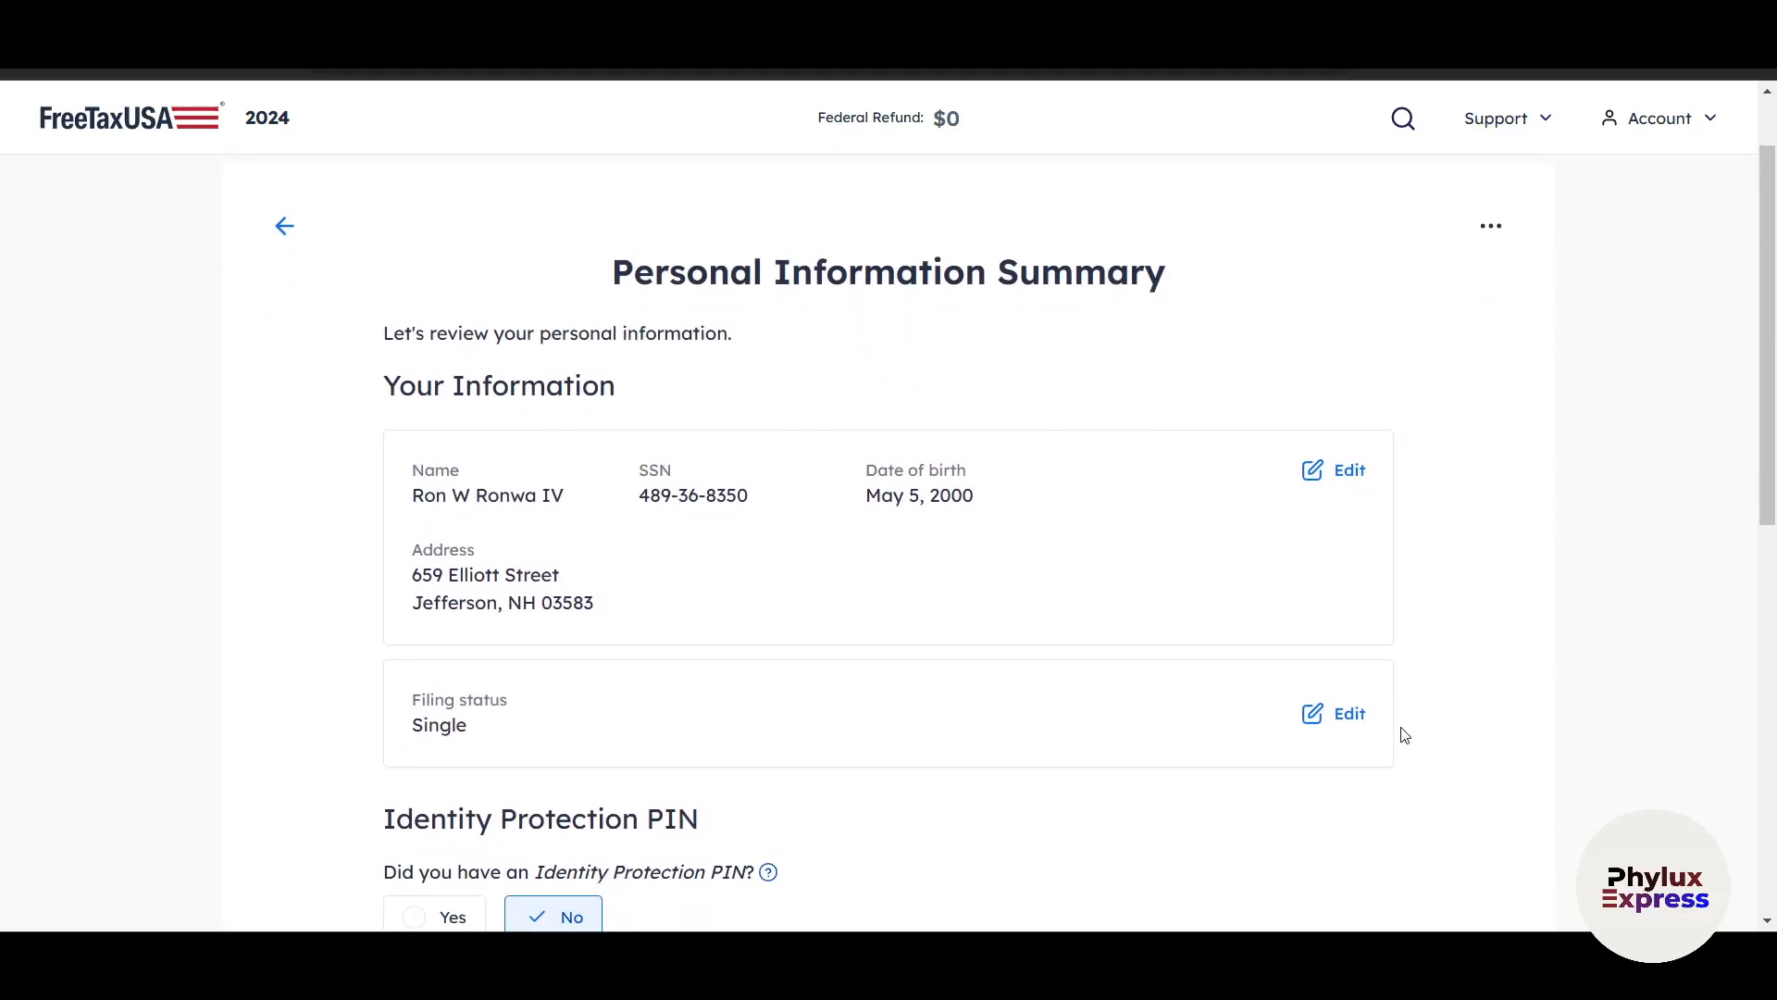
scroll(1404, 734, down, 10)
click(1418, 733)
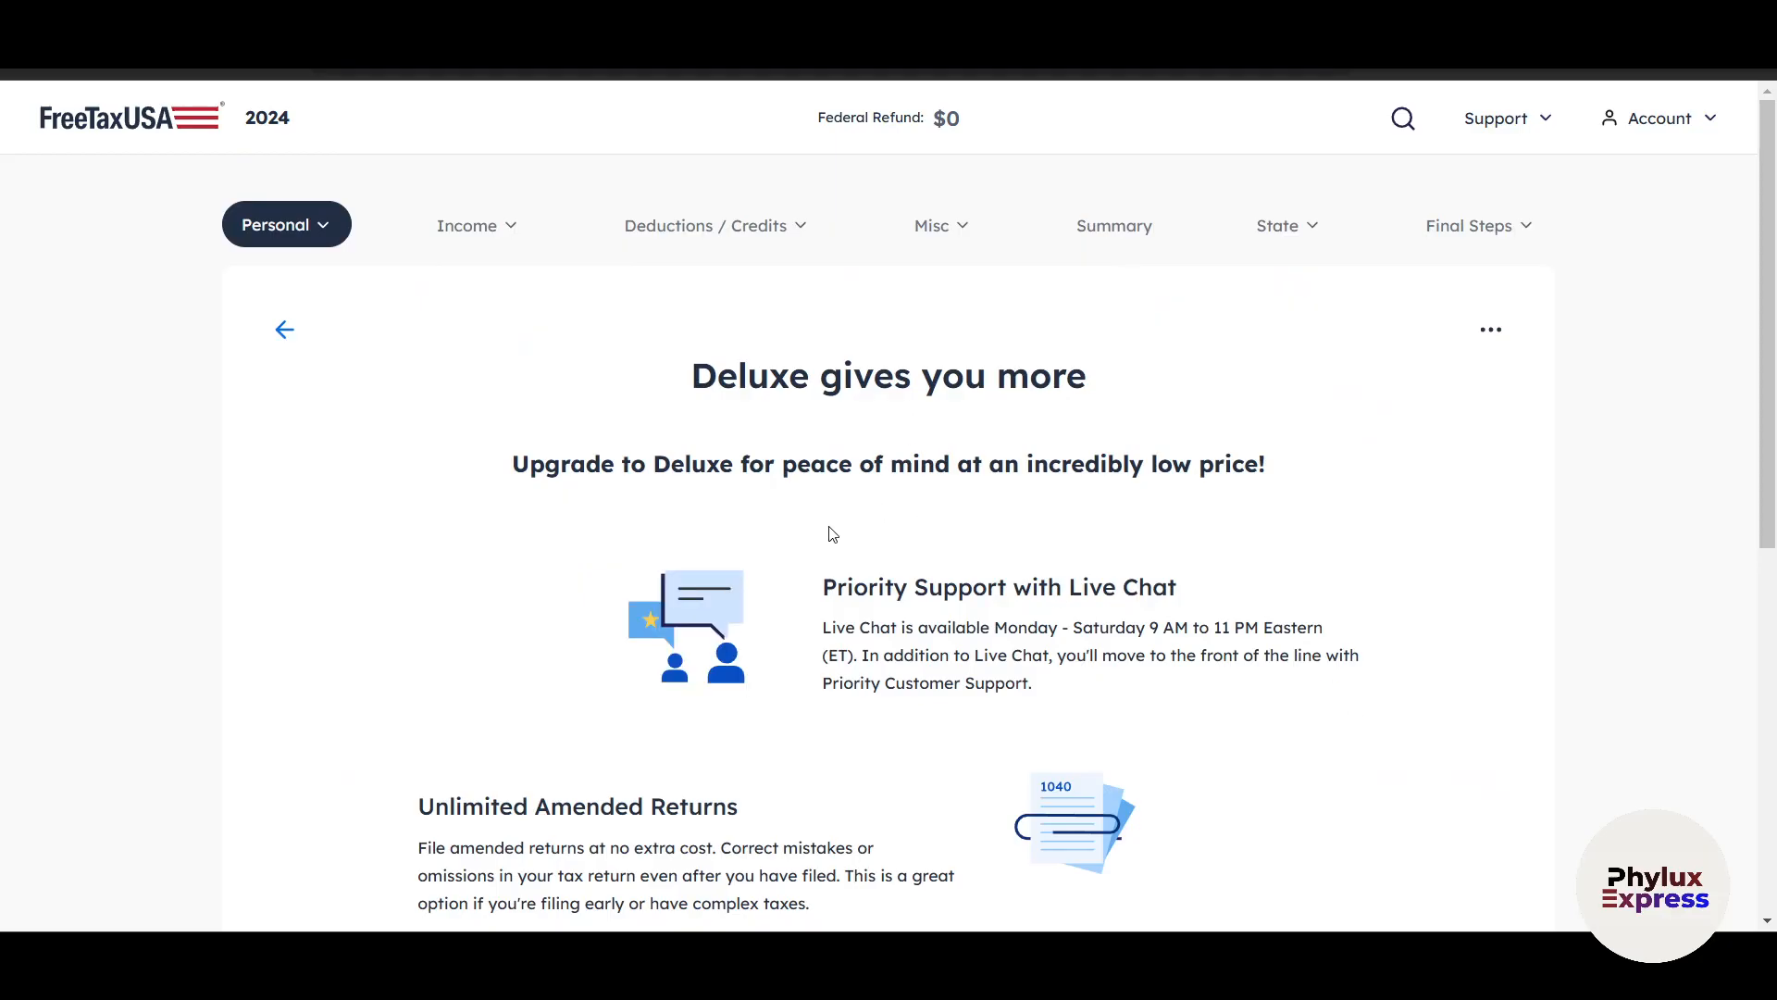
Look over the Deluxe upgrade offer and continue without upgrading.
scroll(832, 534, down, 6)
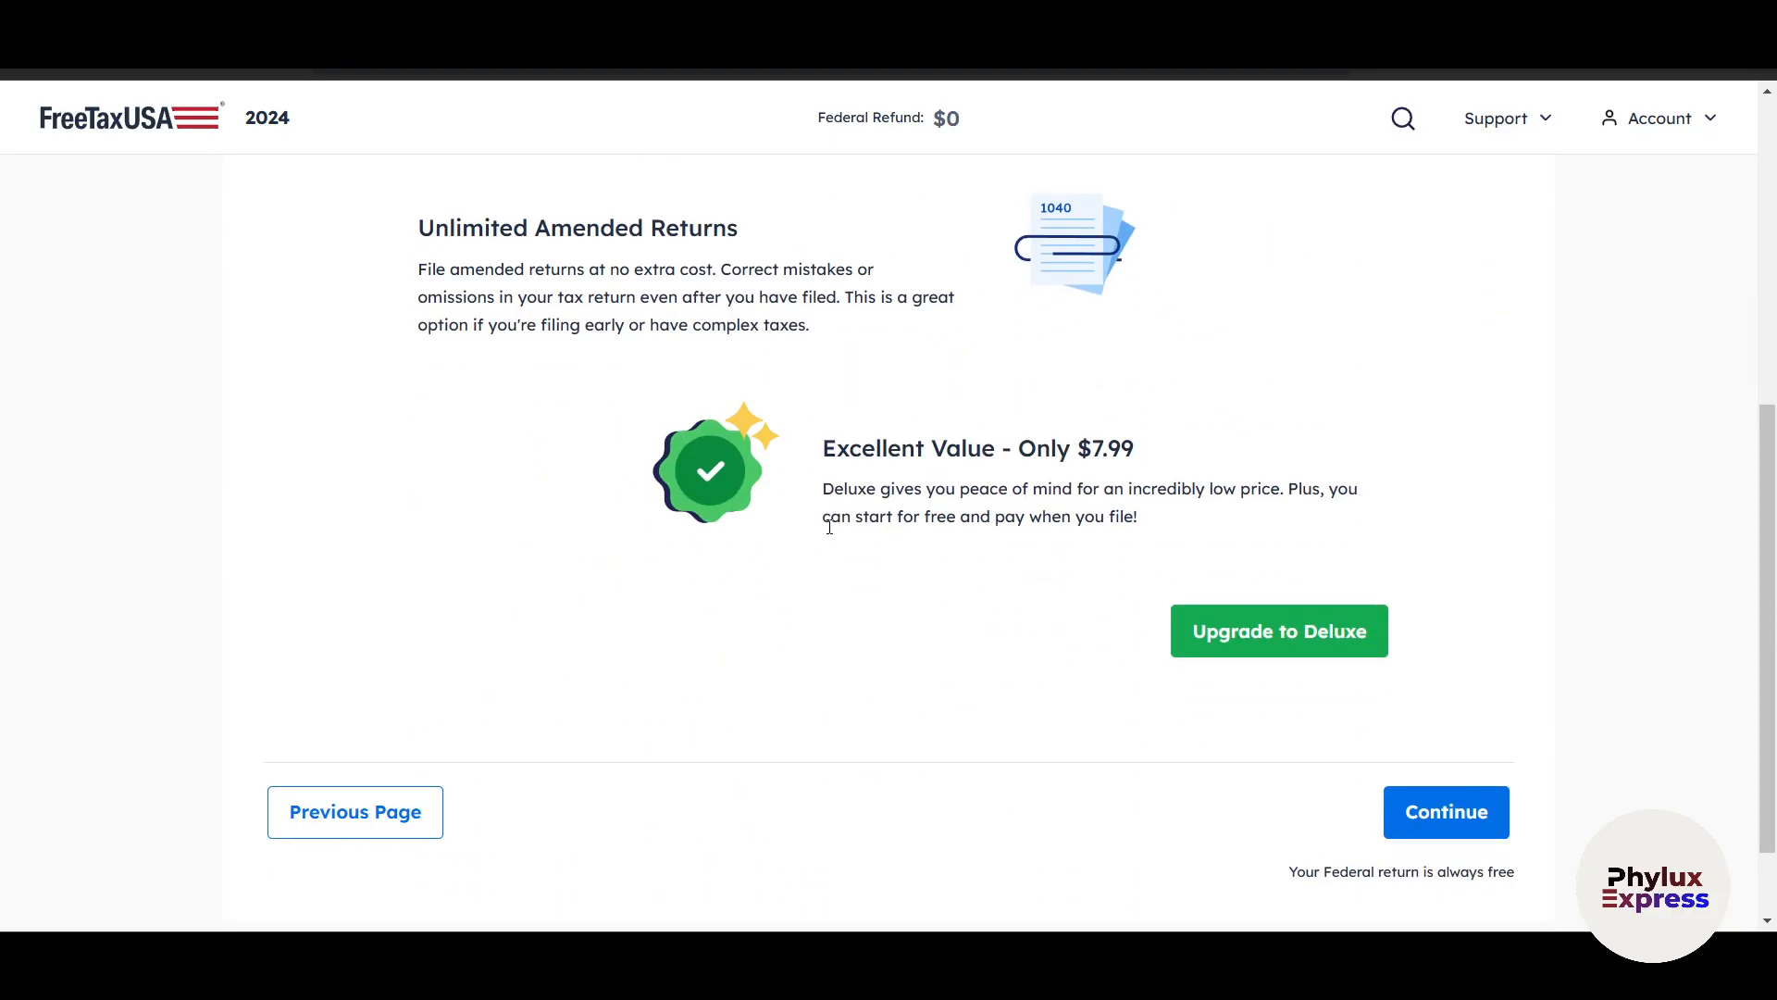
scroll(893, 584, up, 6)
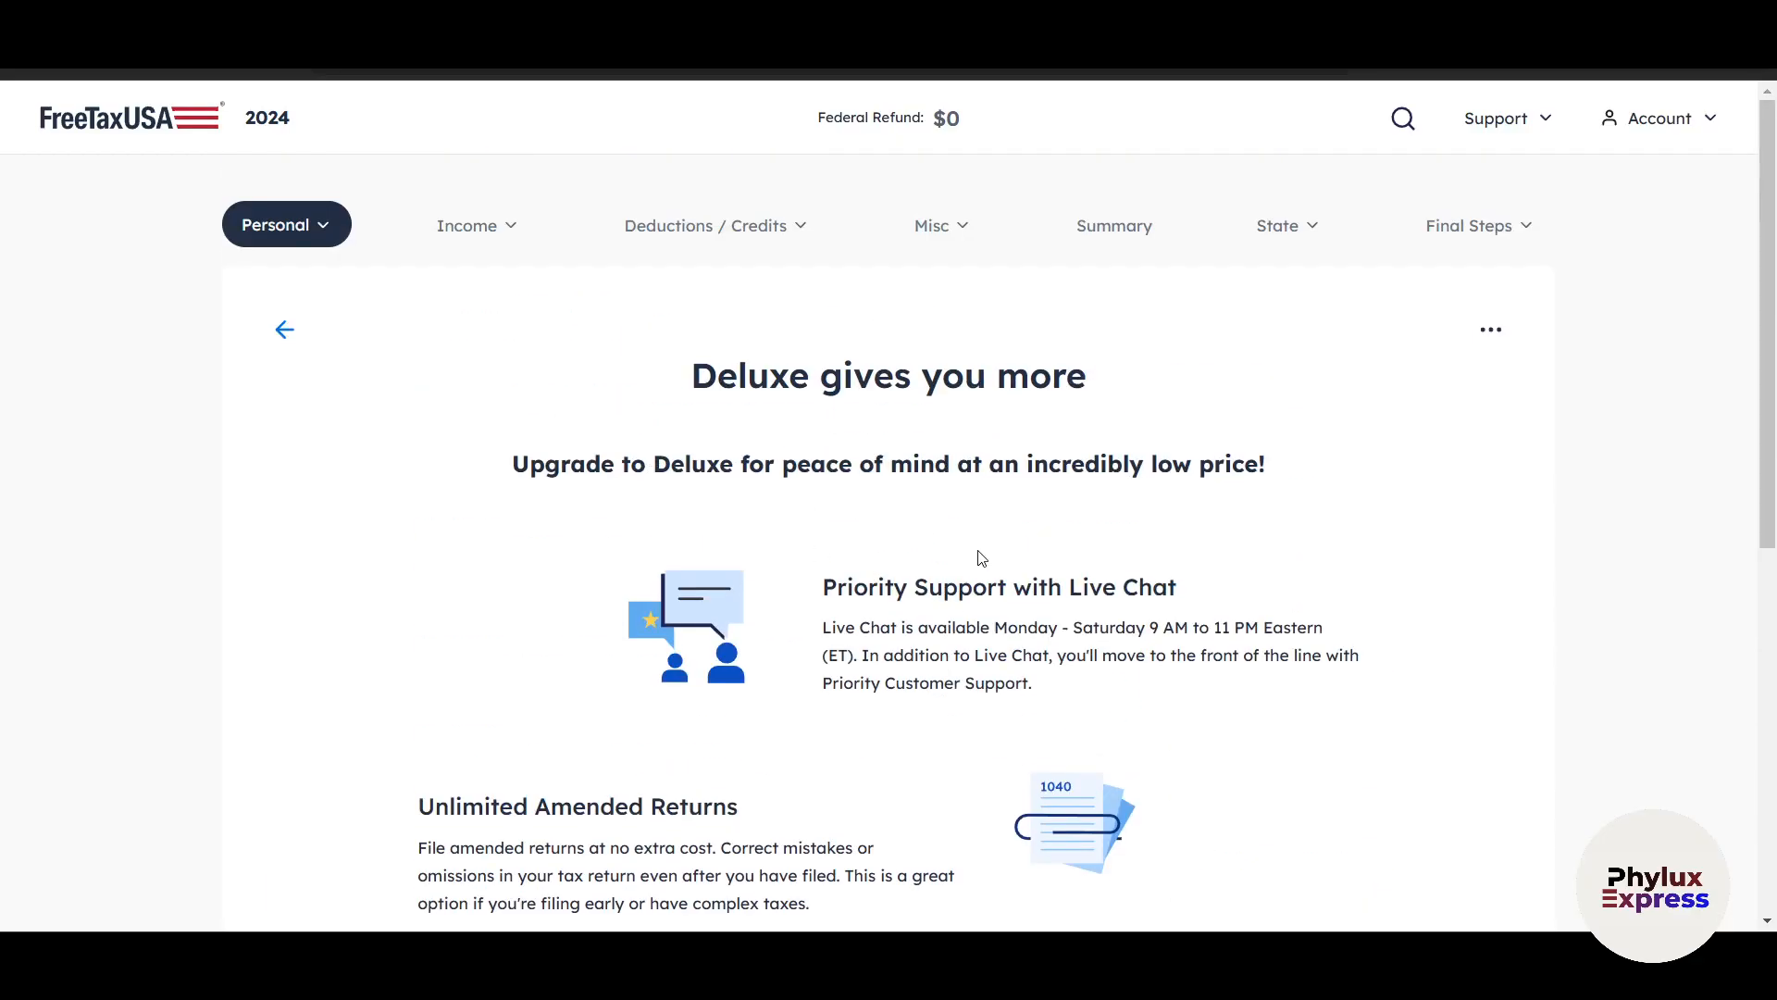
scroll(1000, 566, down, 6)
click(1389, 702)
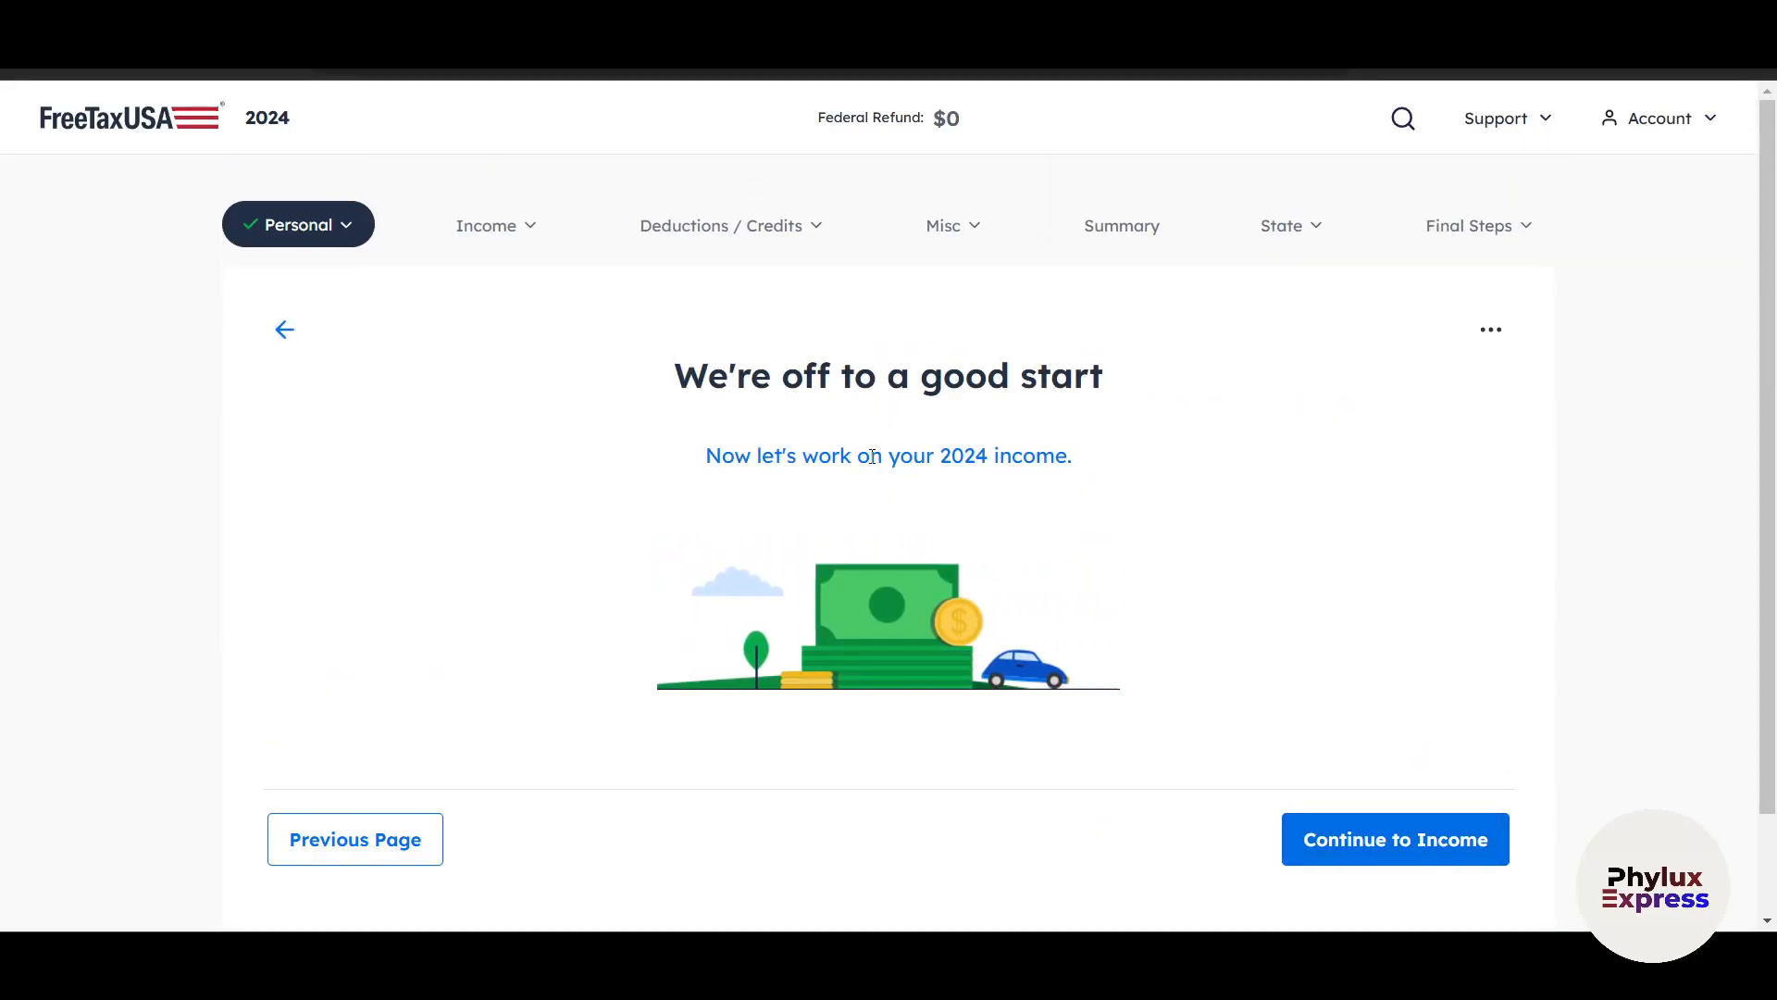
Continue to the income section and look over the Form W-2 wages question.
click(1323, 824)
scroll(1226, 633, down, 1)
scroll(1099, 589, up, 1)
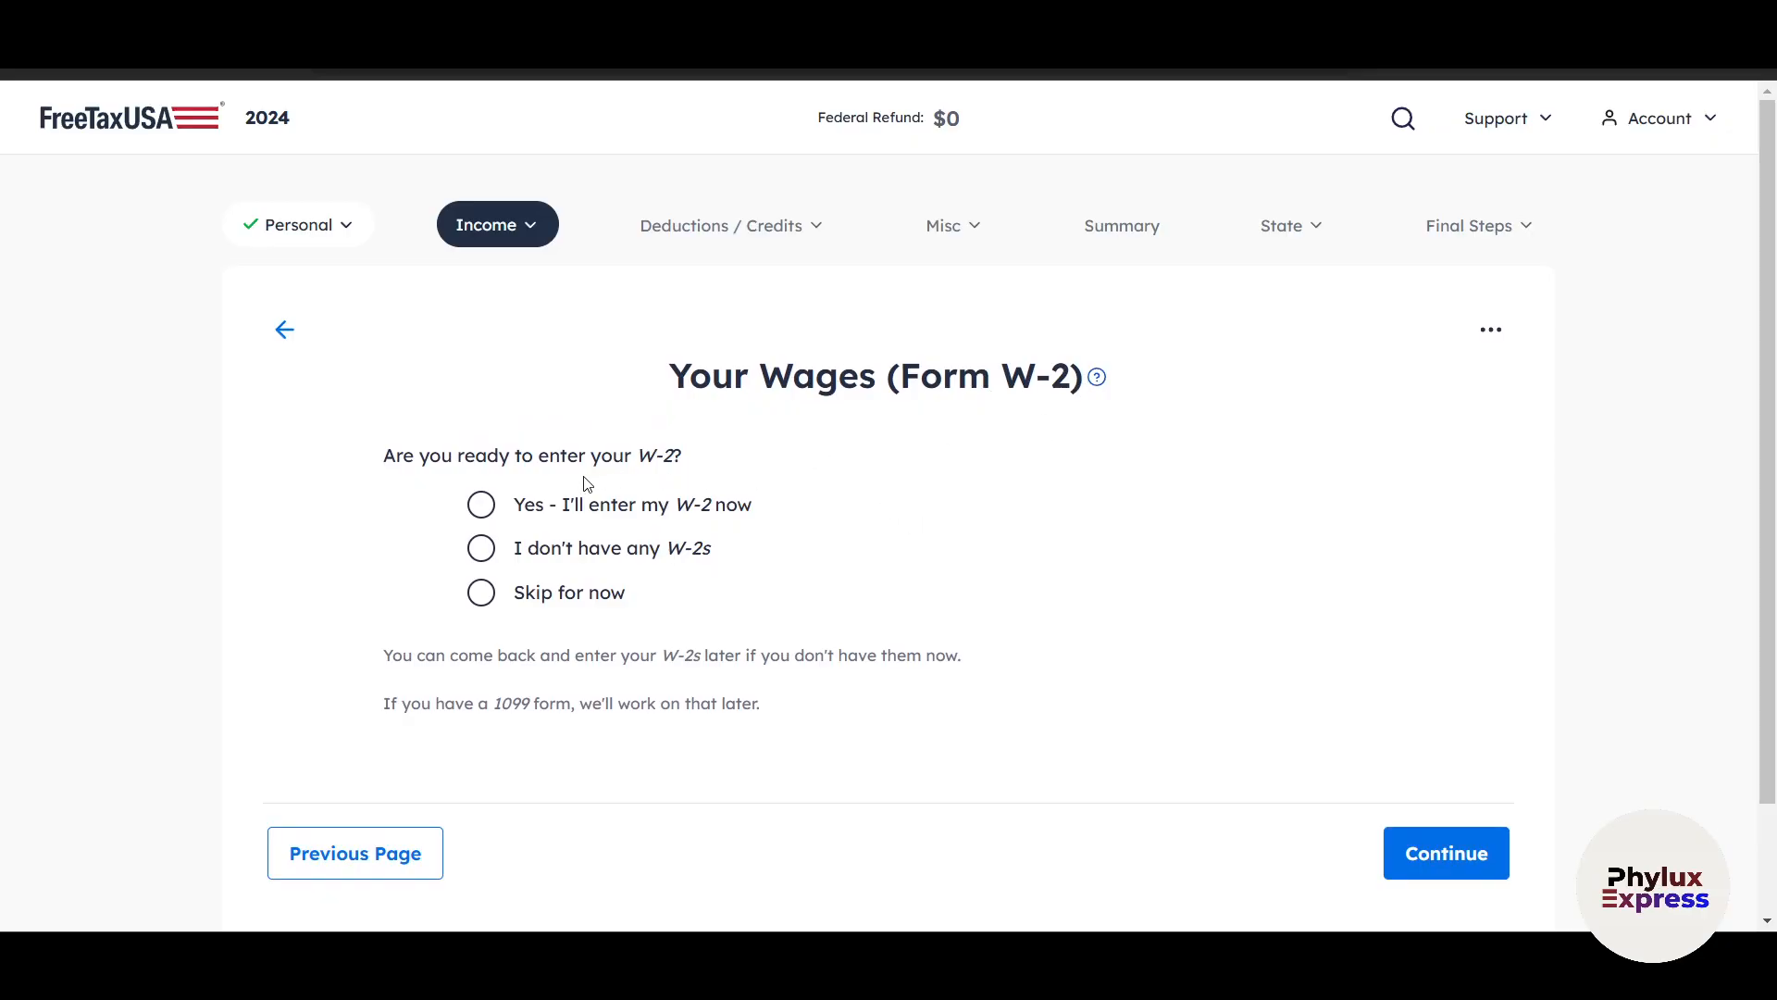
click(481, 506)
scroll(1254, 786, down, 1)
click(1417, 741)
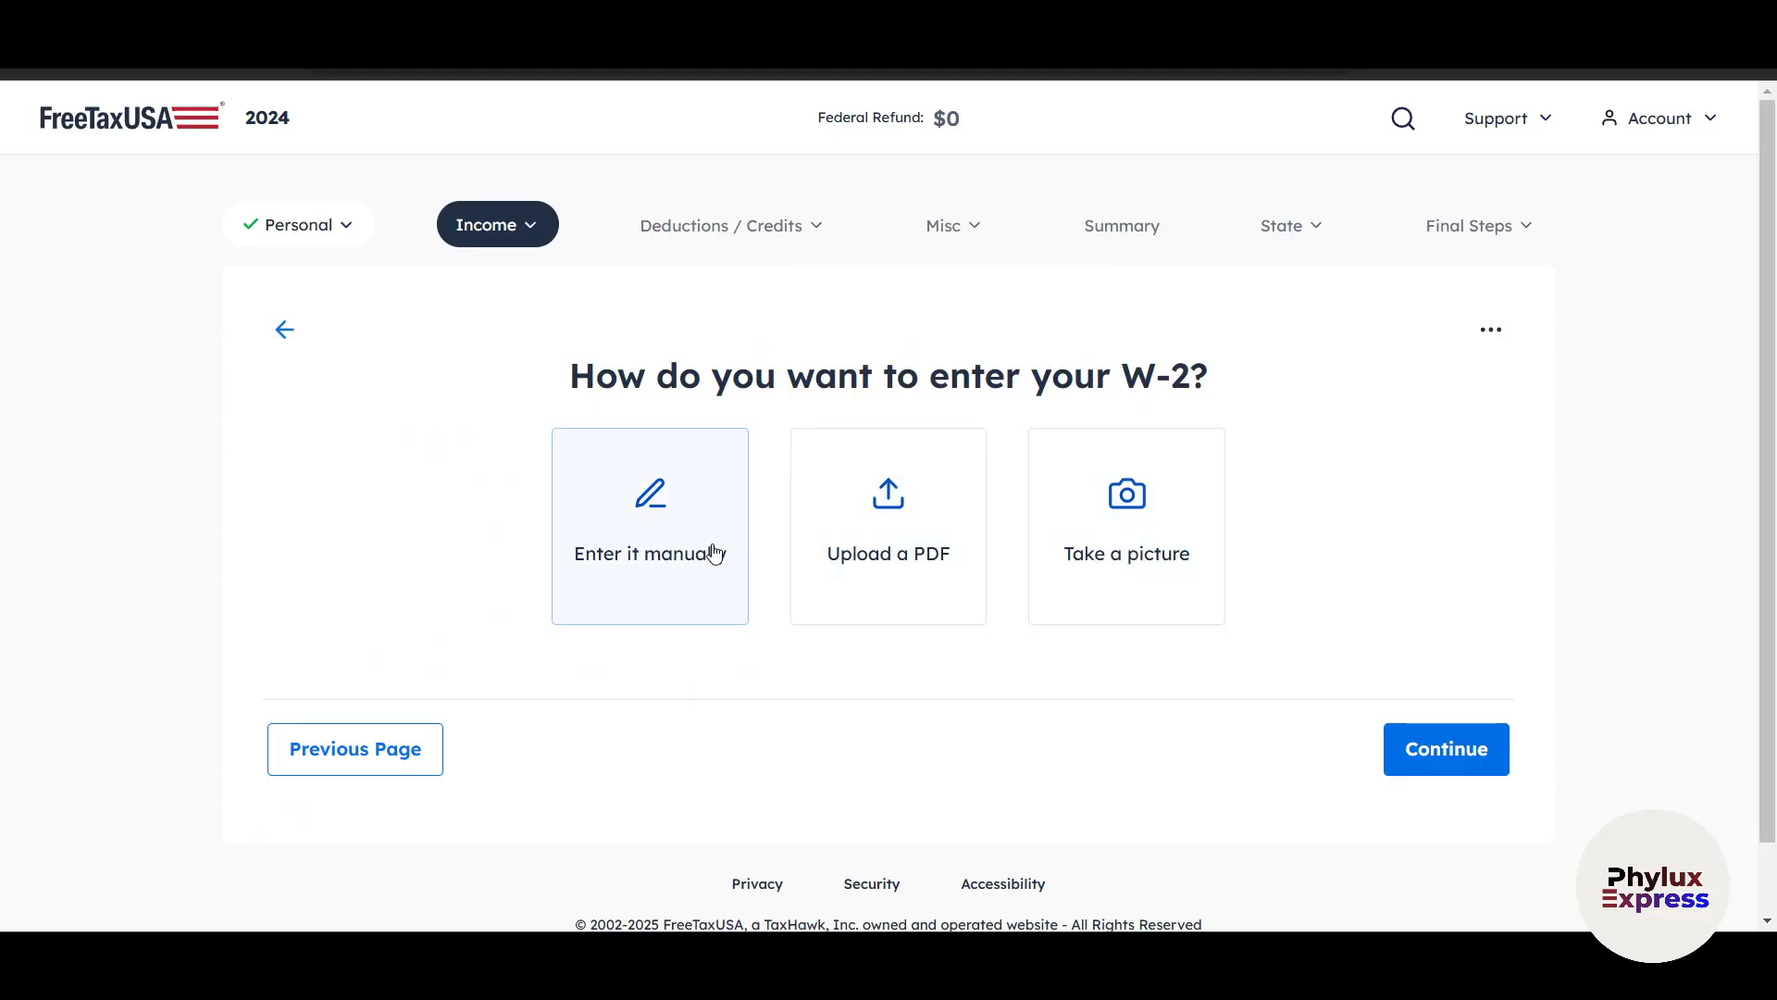
click(373, 767)
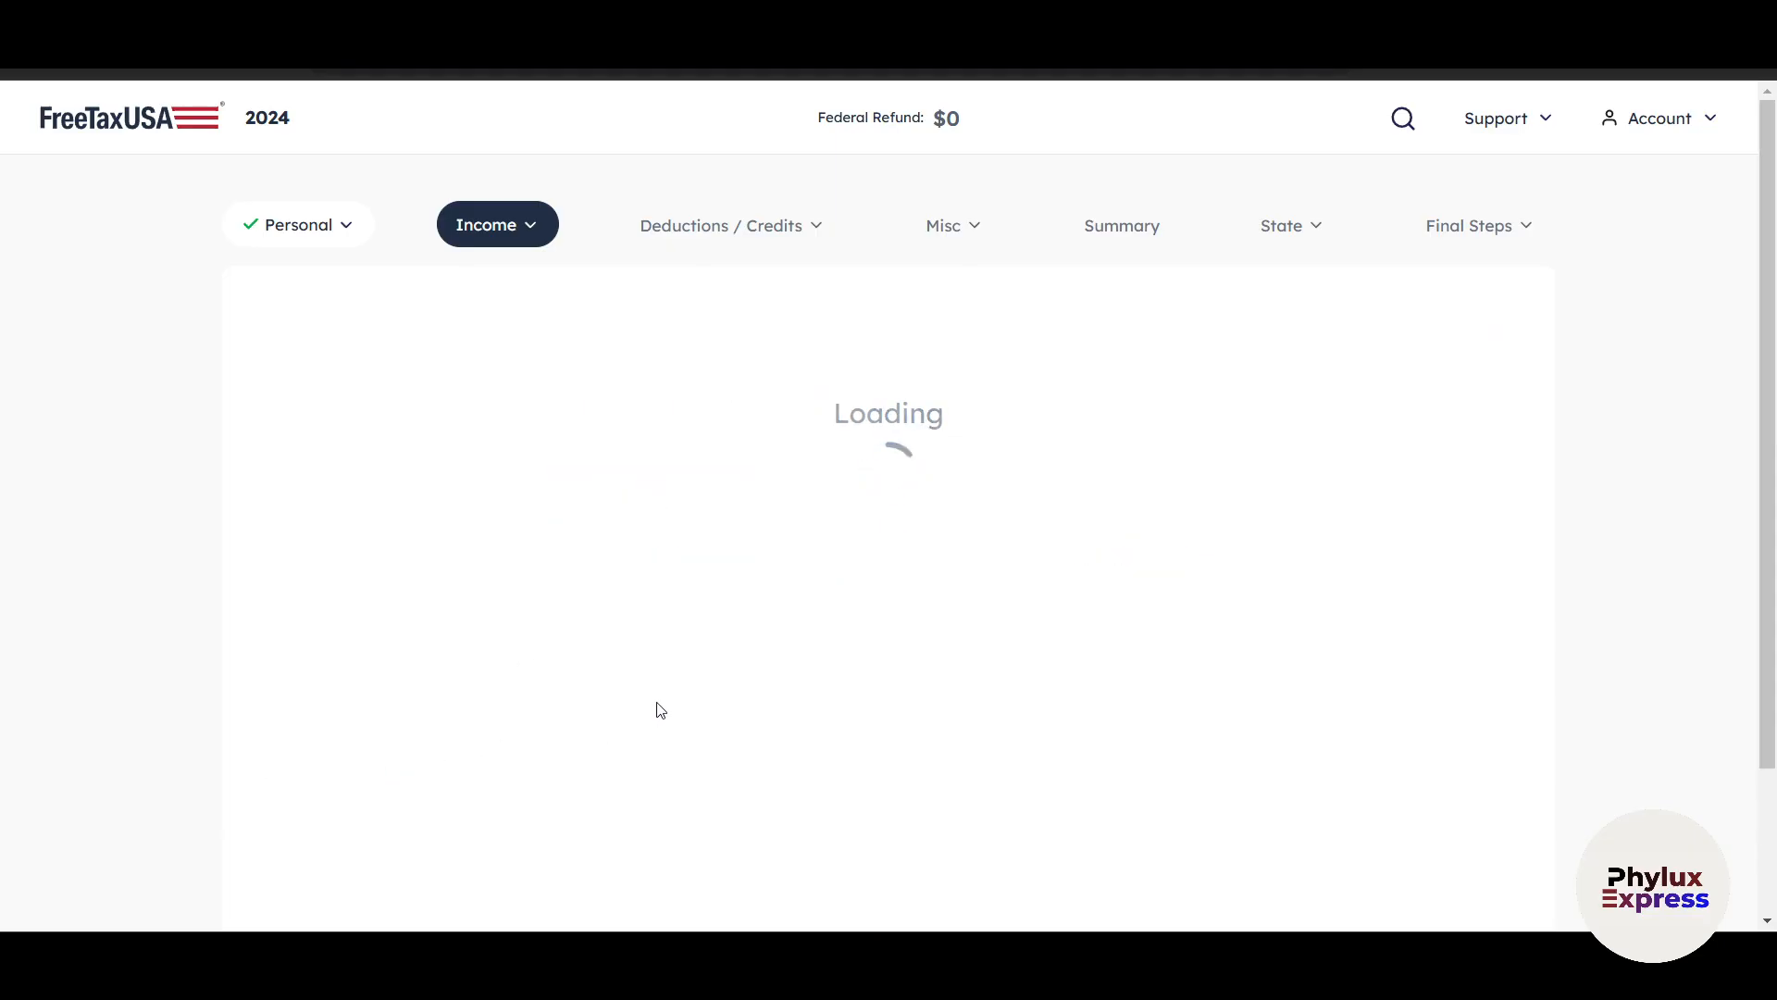
Answer Skip for now for the W-2 wages and continue to the income overview.
click(481, 593)
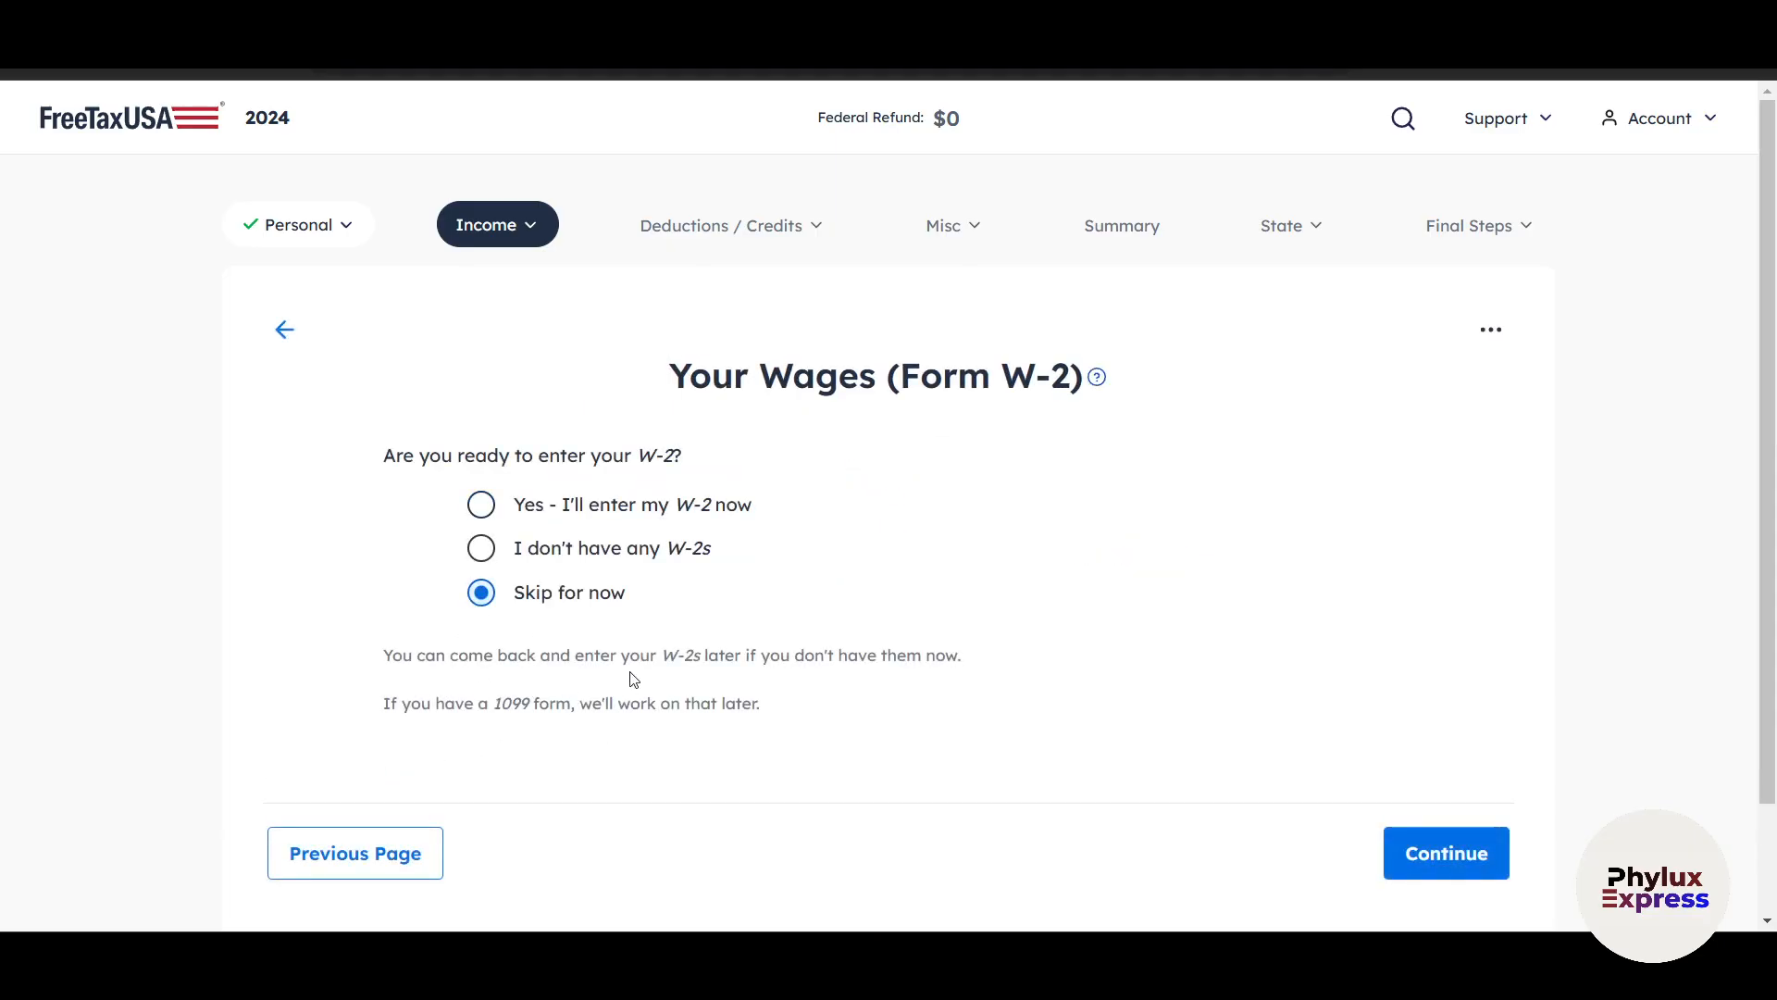
click(1395, 850)
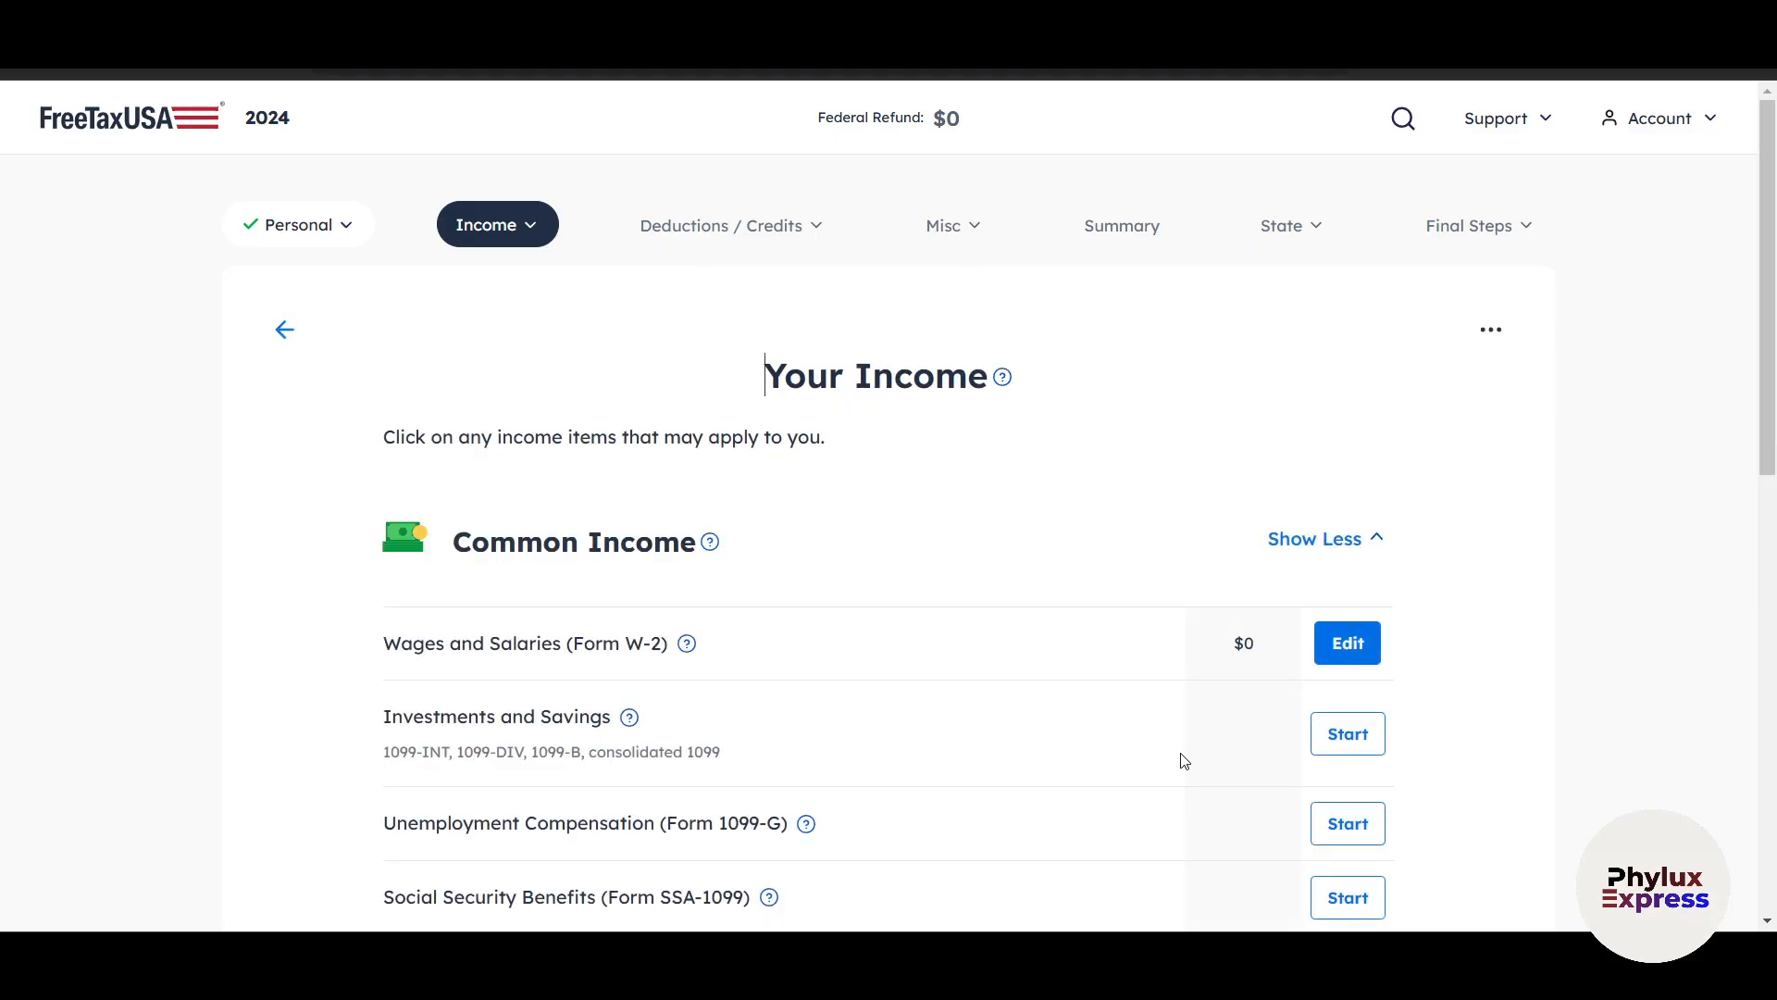
Examine the Common, Business and Rental, and Uncommon Income categories available for the return.
scroll(1139, 812, down, 3)
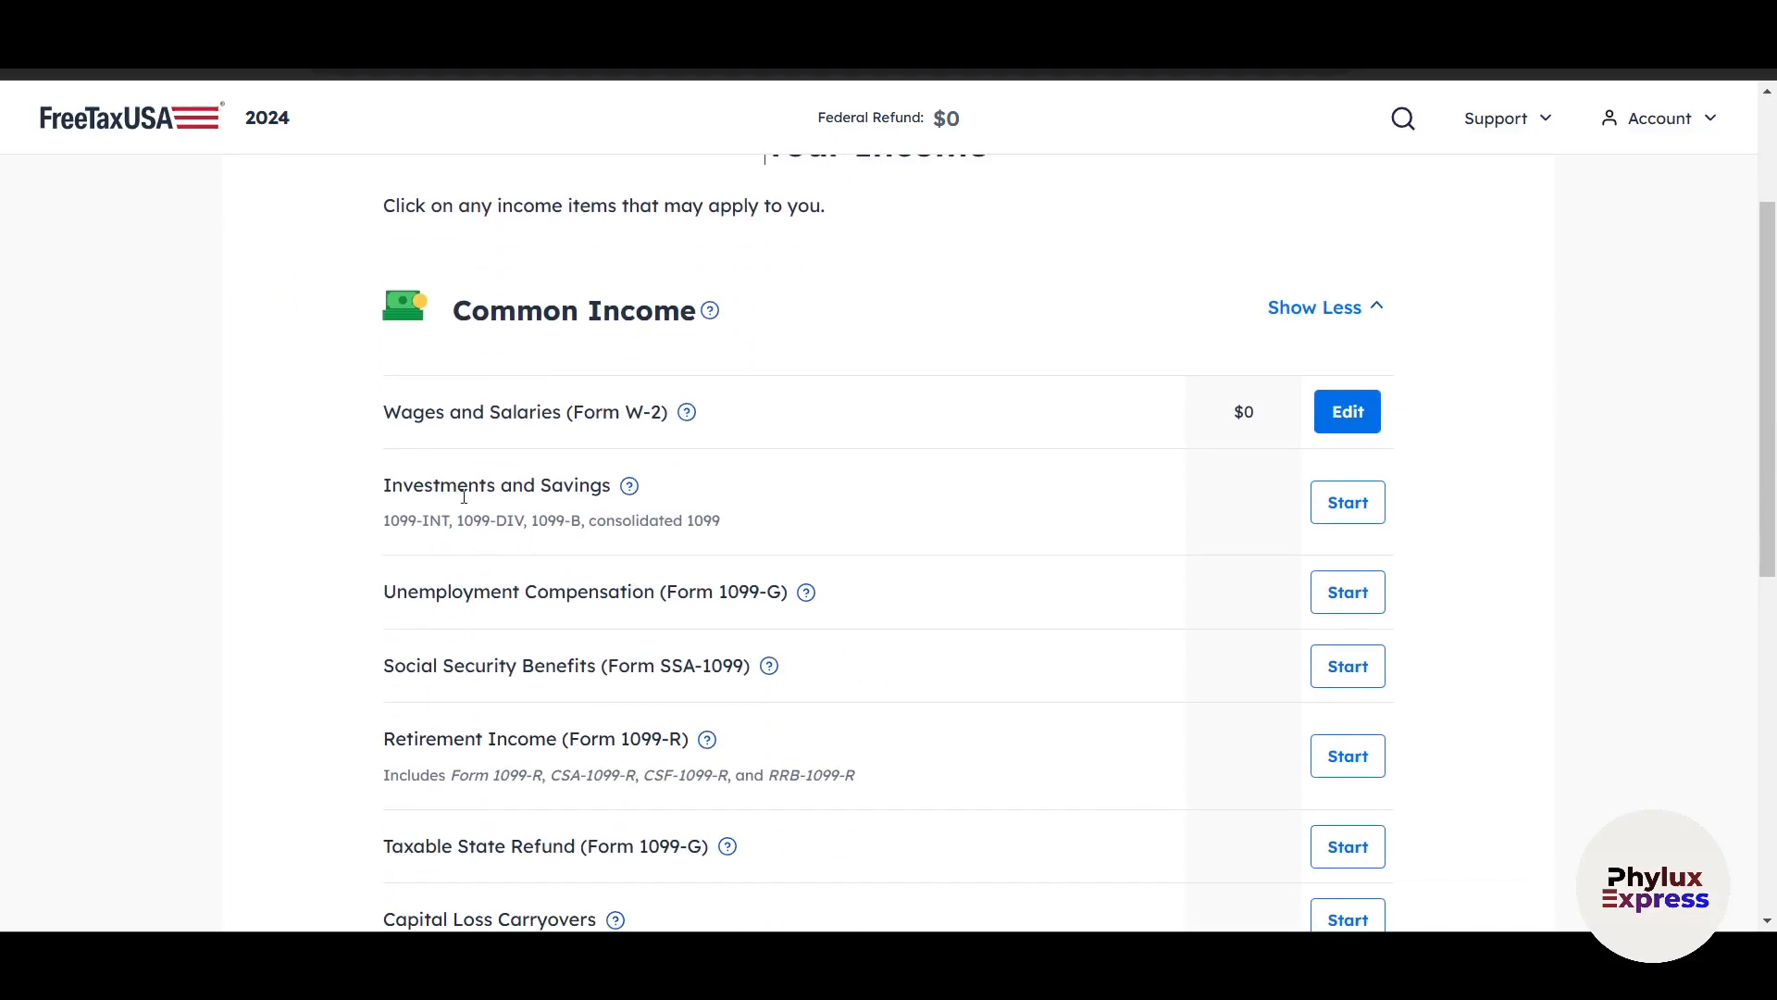
drag(433, 491, 526, 519)
click(262, 536)
scroll(380, 545, down, 2)
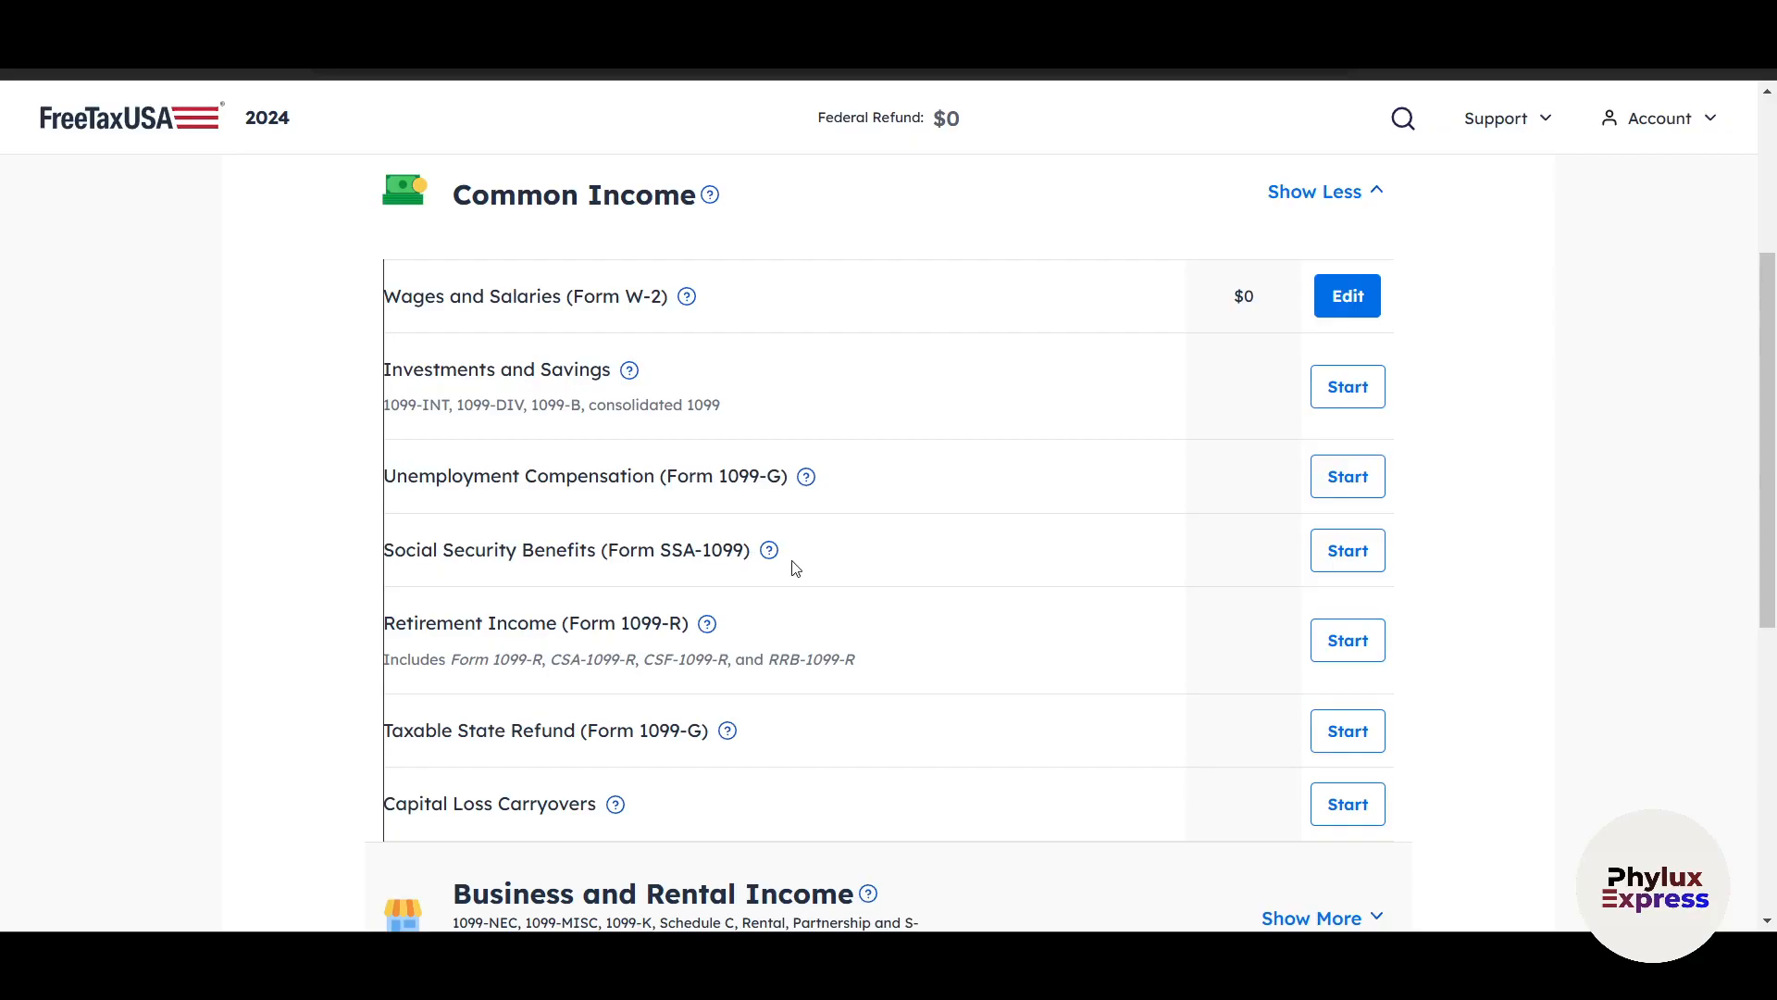
scroll(796, 568, down, 1)
scroll(592, 518, down, 4)
scroll(1380, 599, up, 1)
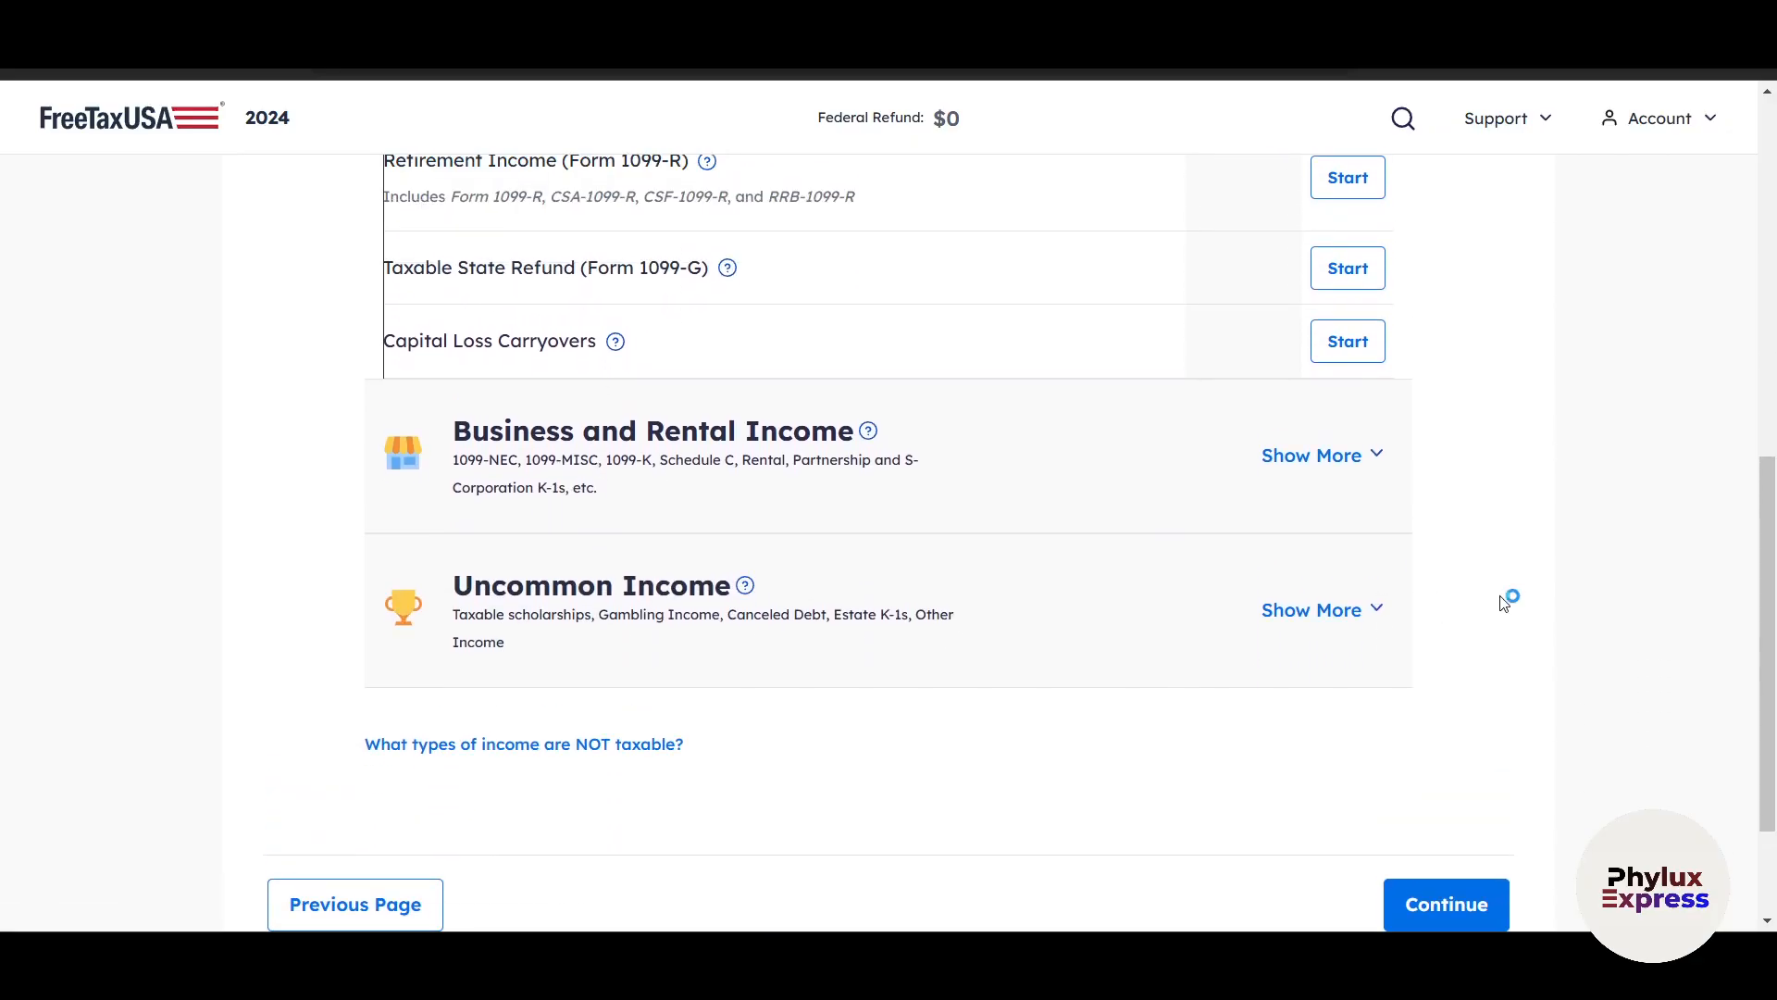
scroll(1503, 602, up, 4)
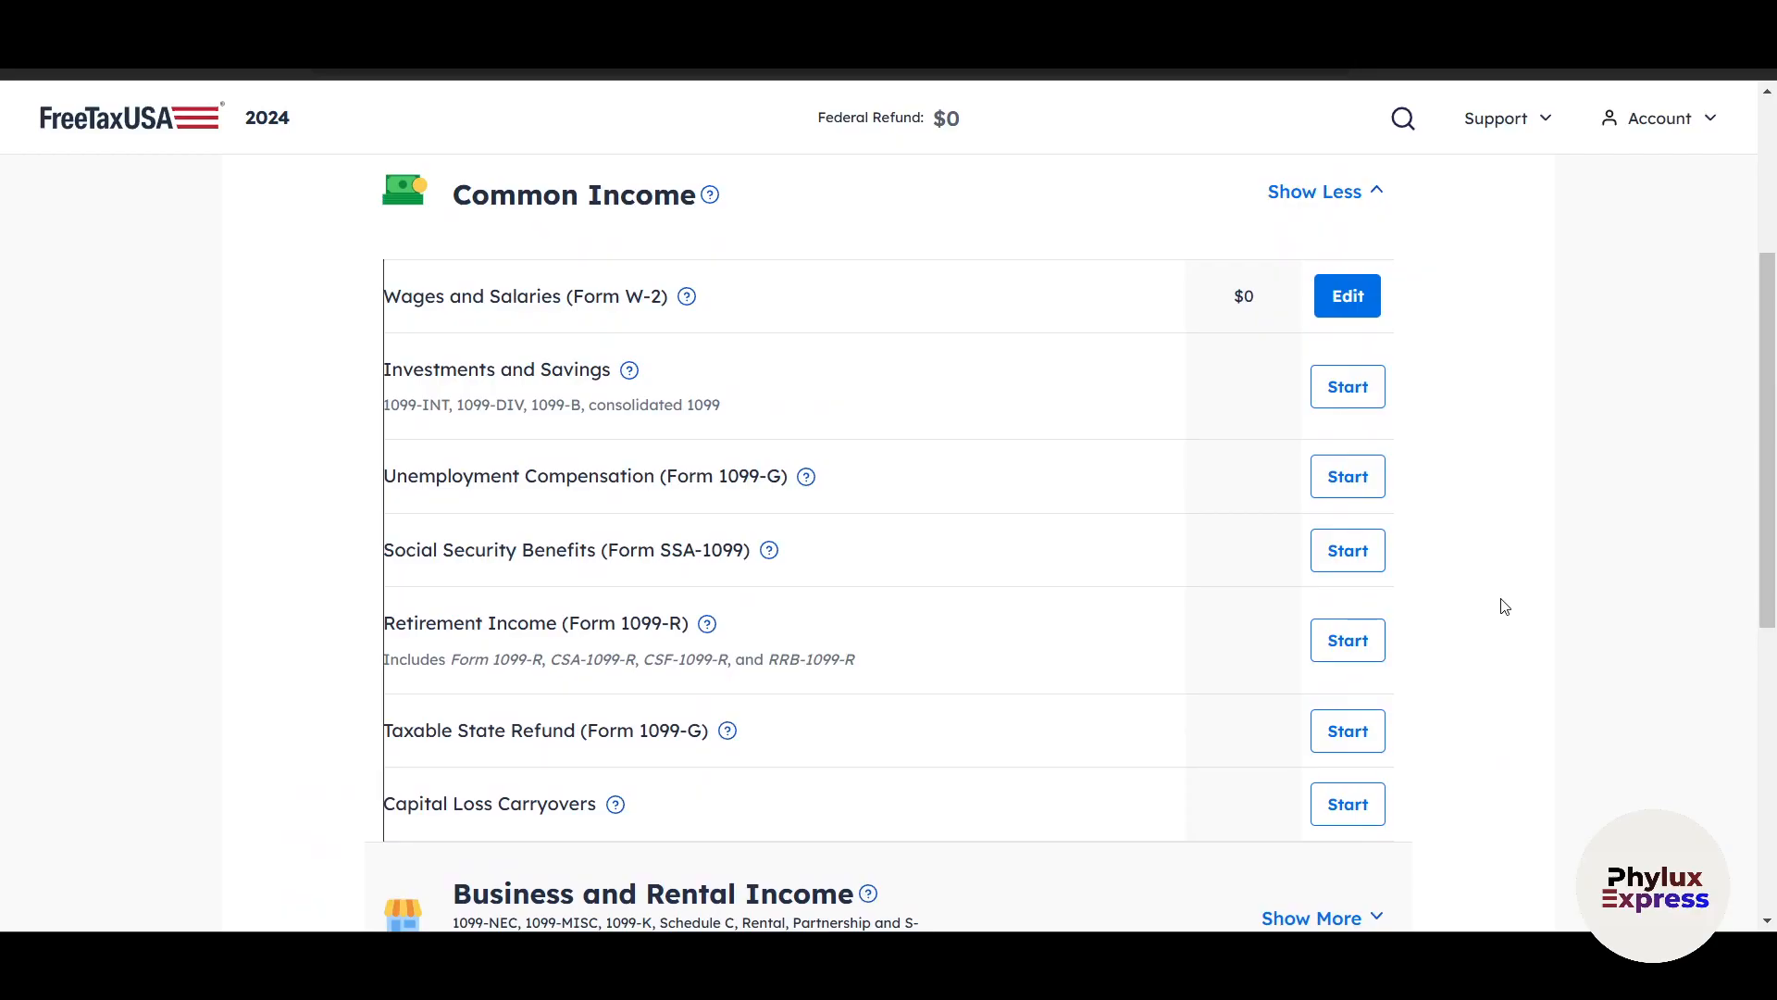
scroll(1501, 603, down, 3)
scroll(1500, 603, up, 4)
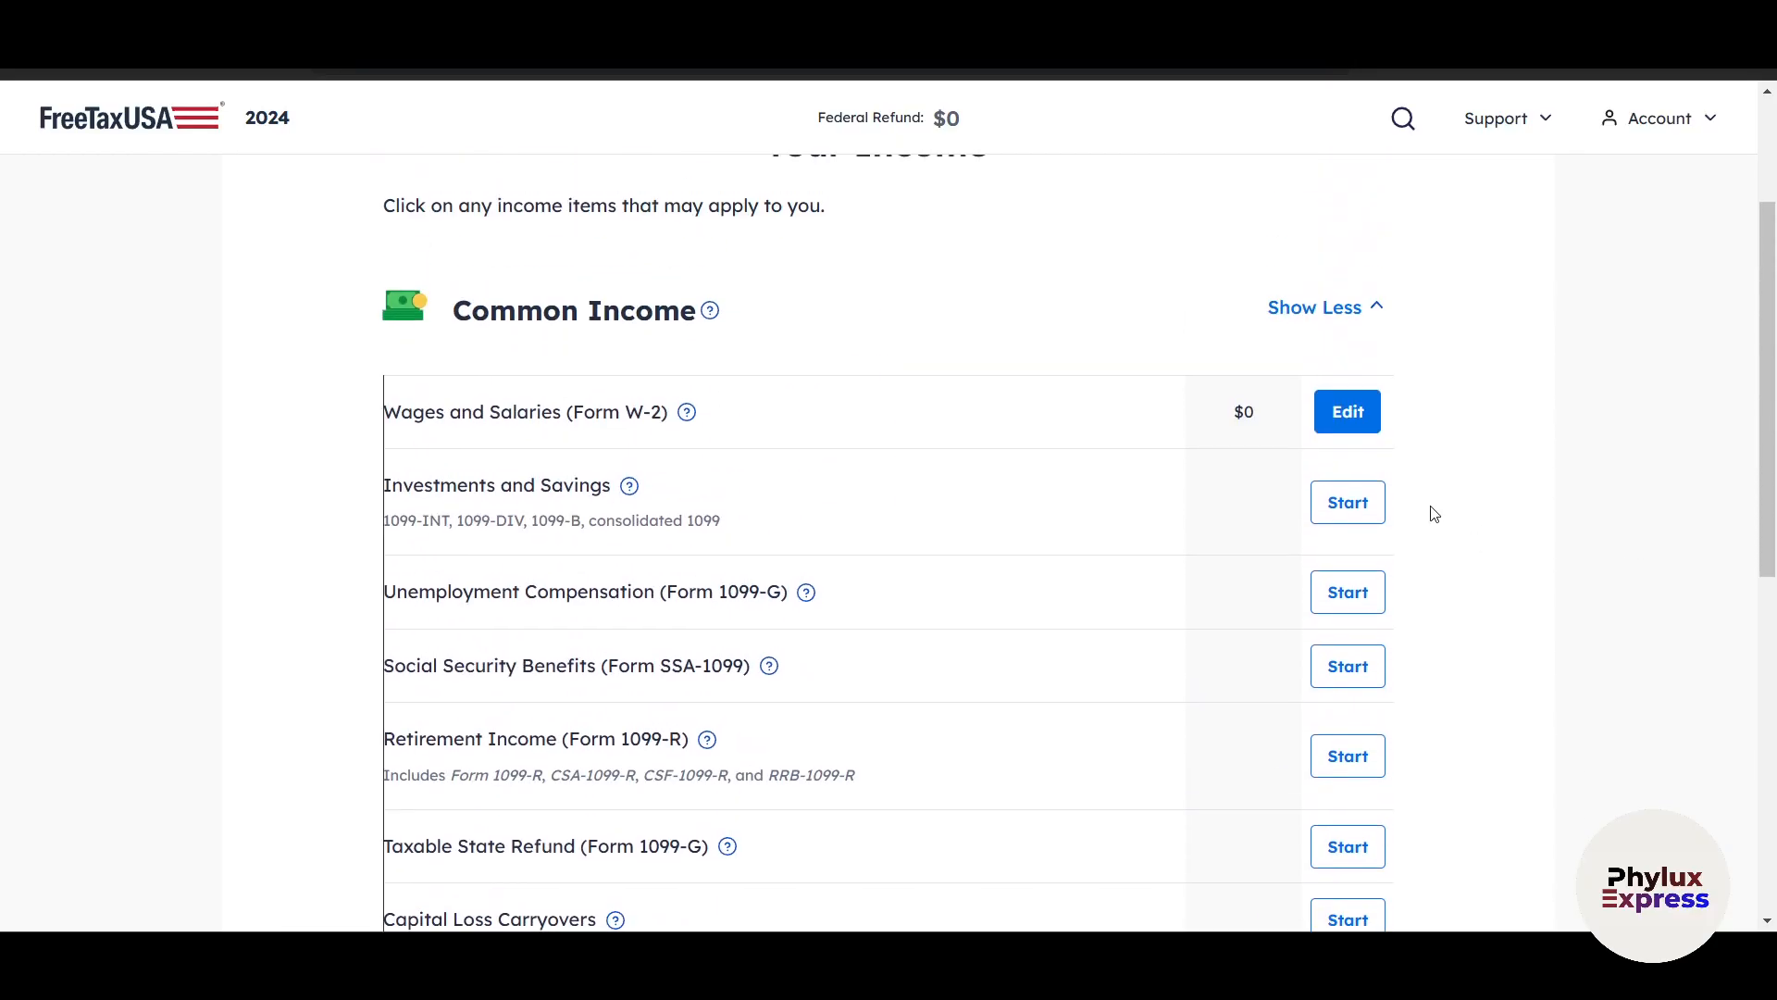
scroll(1037, 491, down, 1)
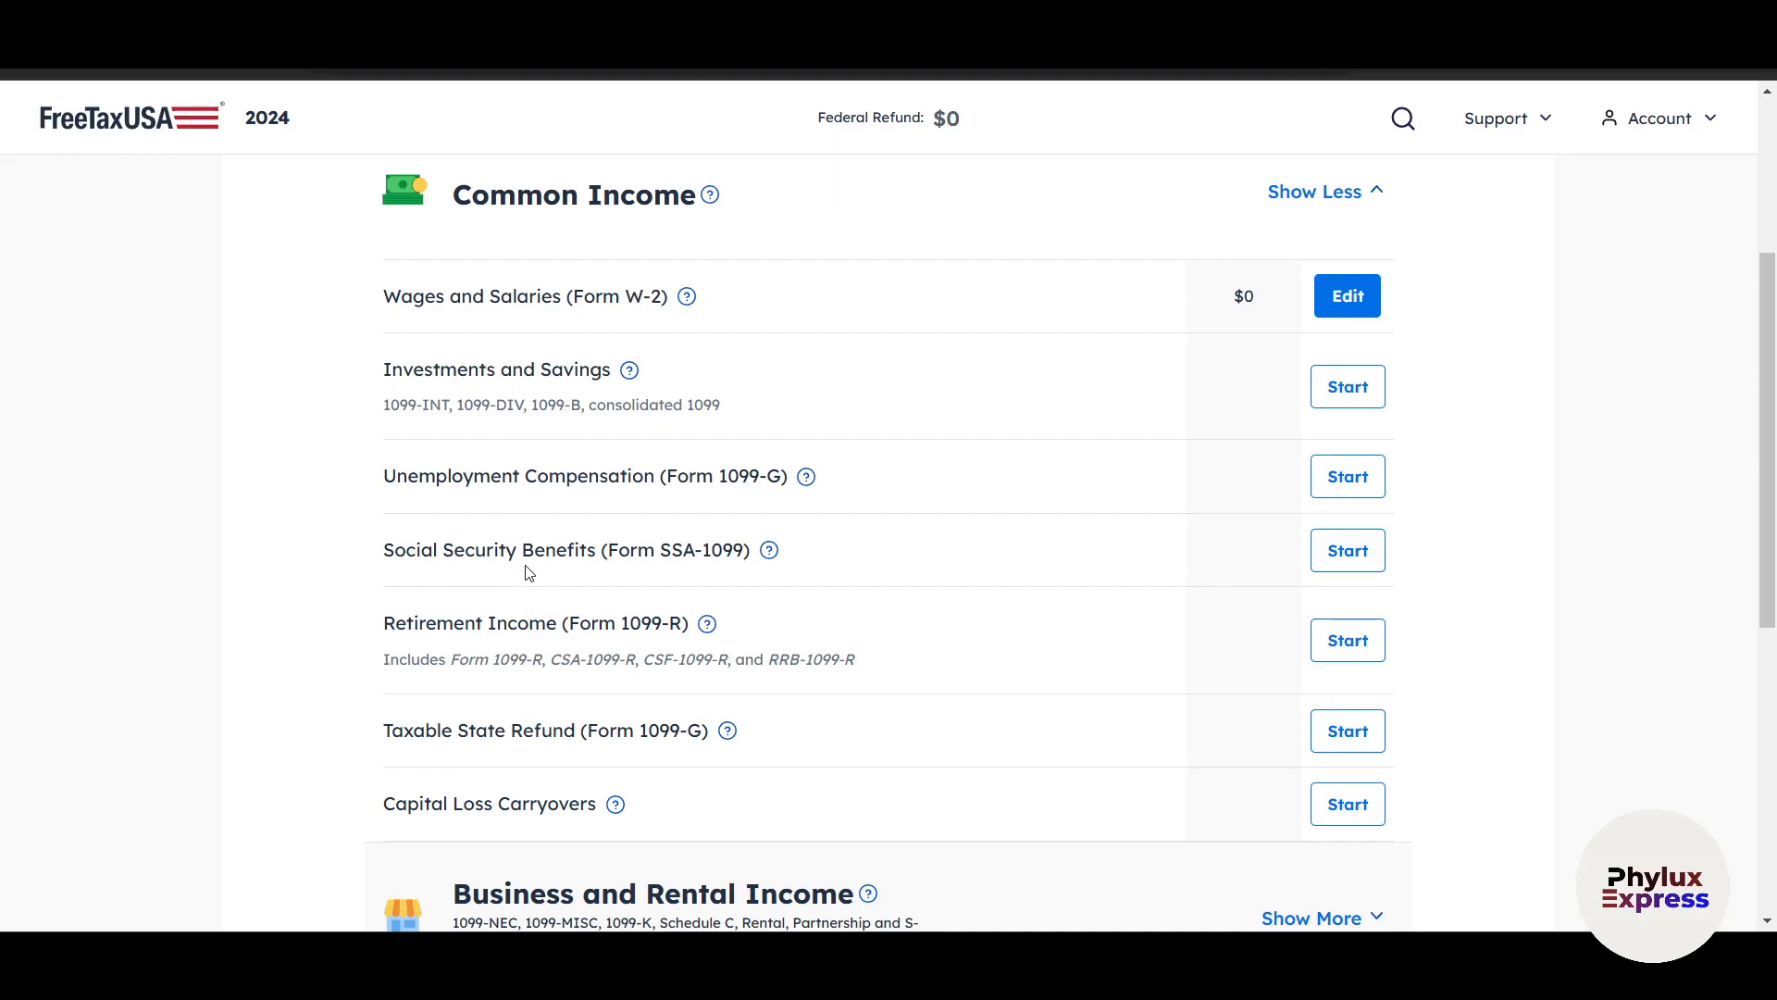
Complete the Unemployment Compensation questions with Yes for Form 1099-G and No for other unemployment compensation, continuing without adding a 1099-G.
click(1347, 478)
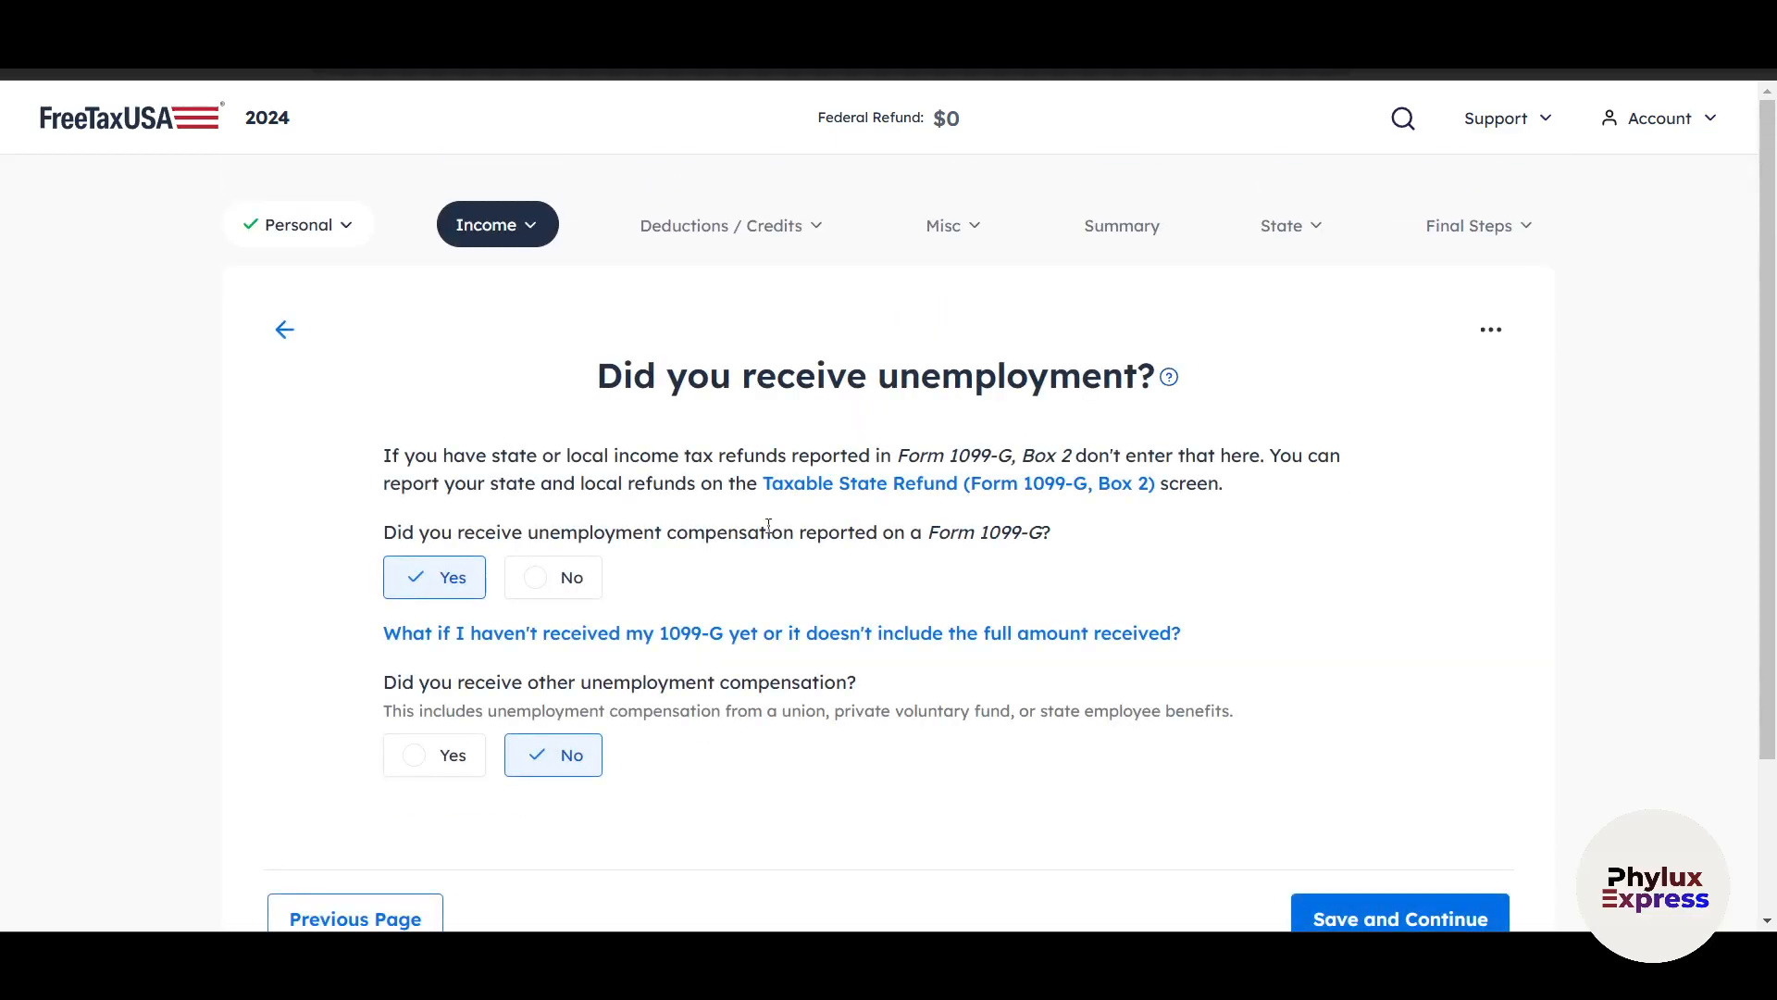
scroll(602, 556, down, 1)
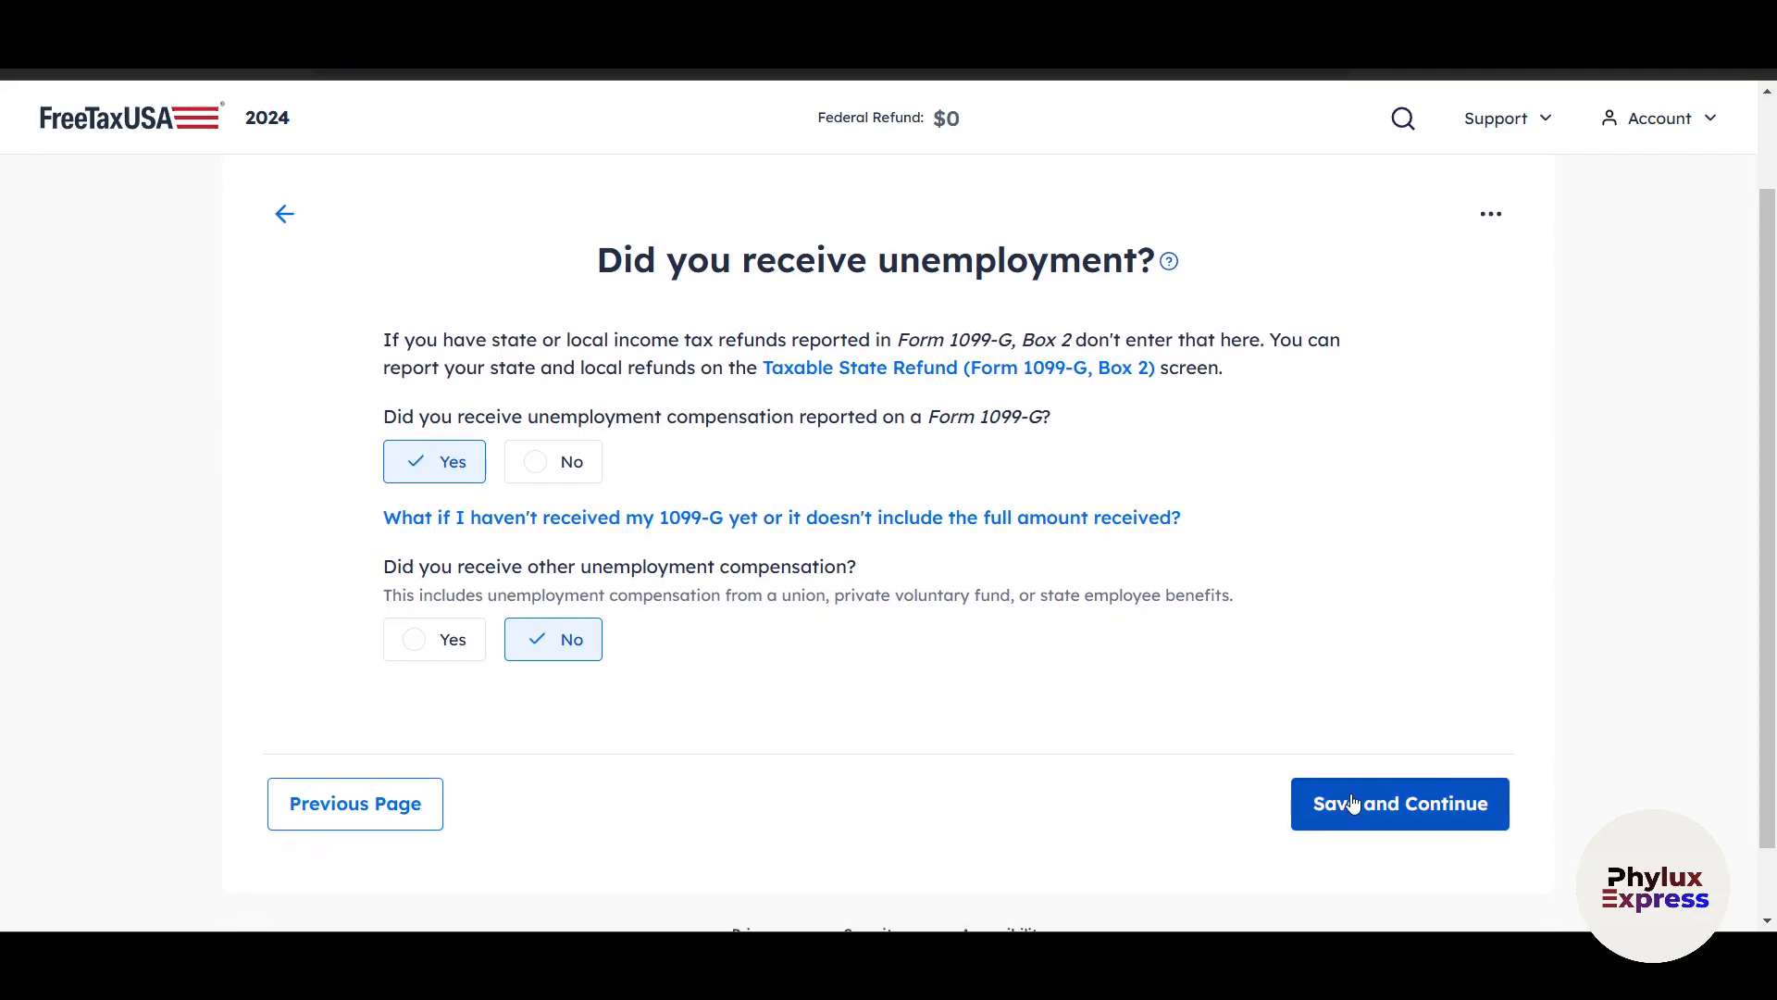
click(1357, 802)
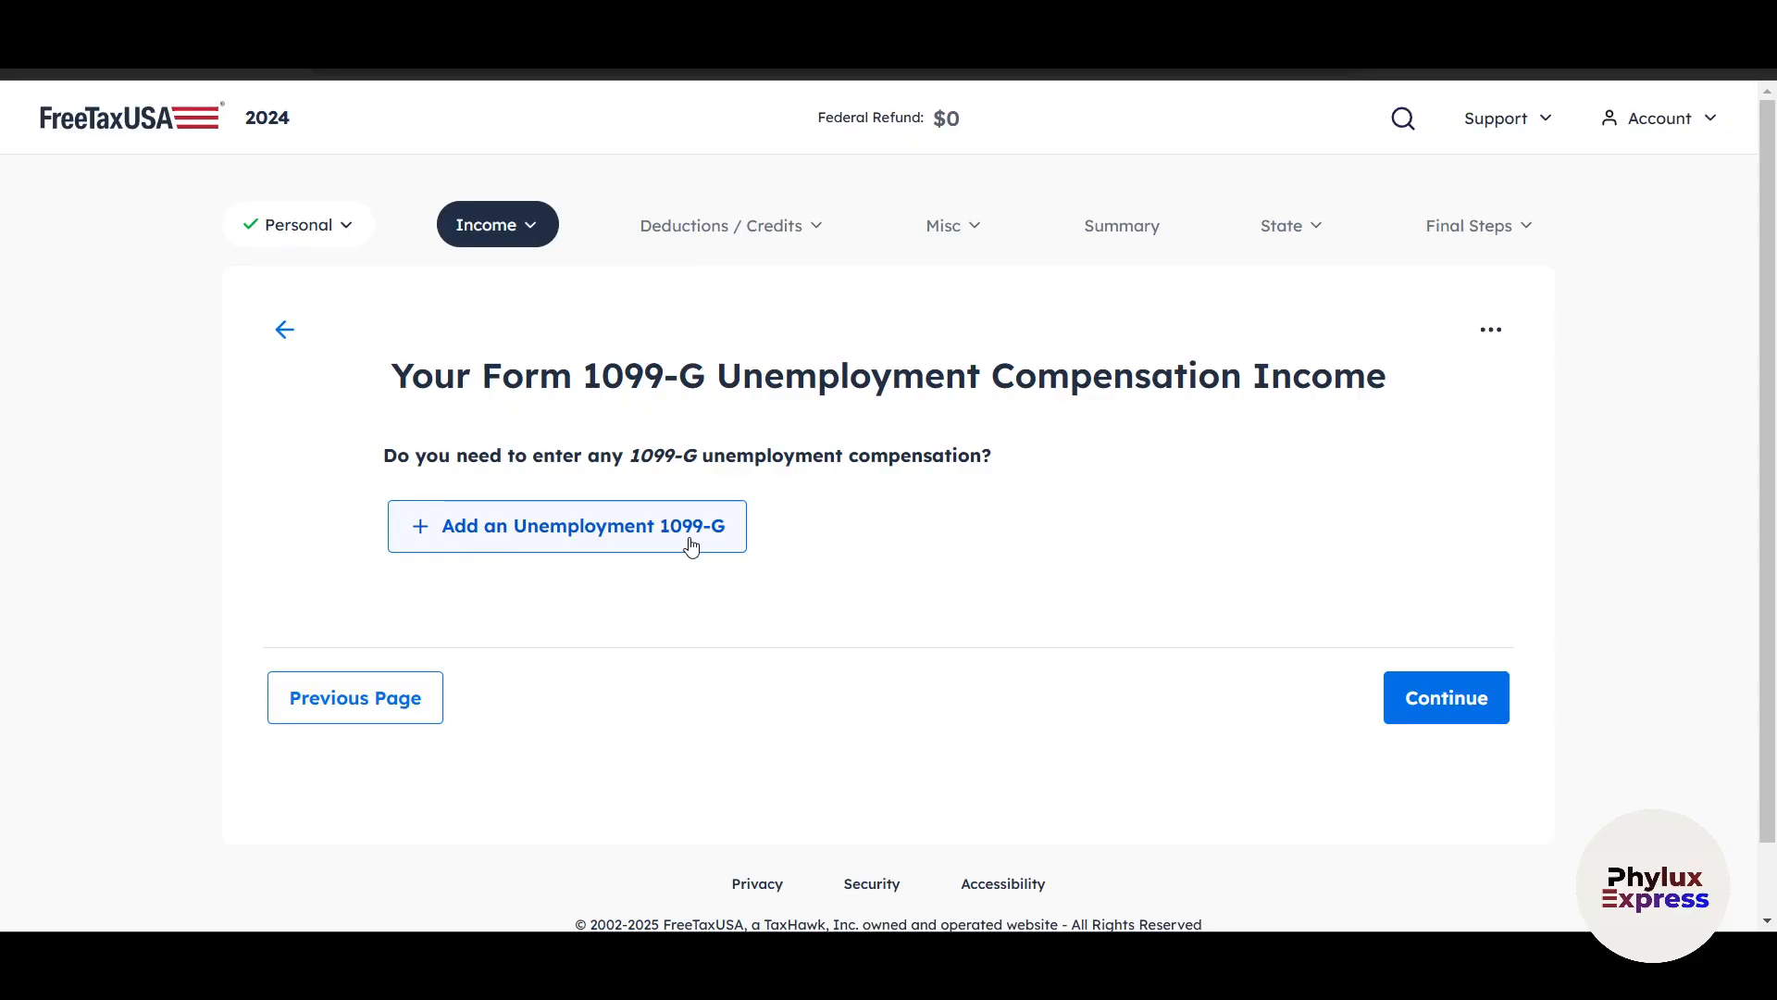
click(1457, 698)
Expand the Business and Rental Income category and examine the income types it offers.
scroll(1024, 647, down, 5)
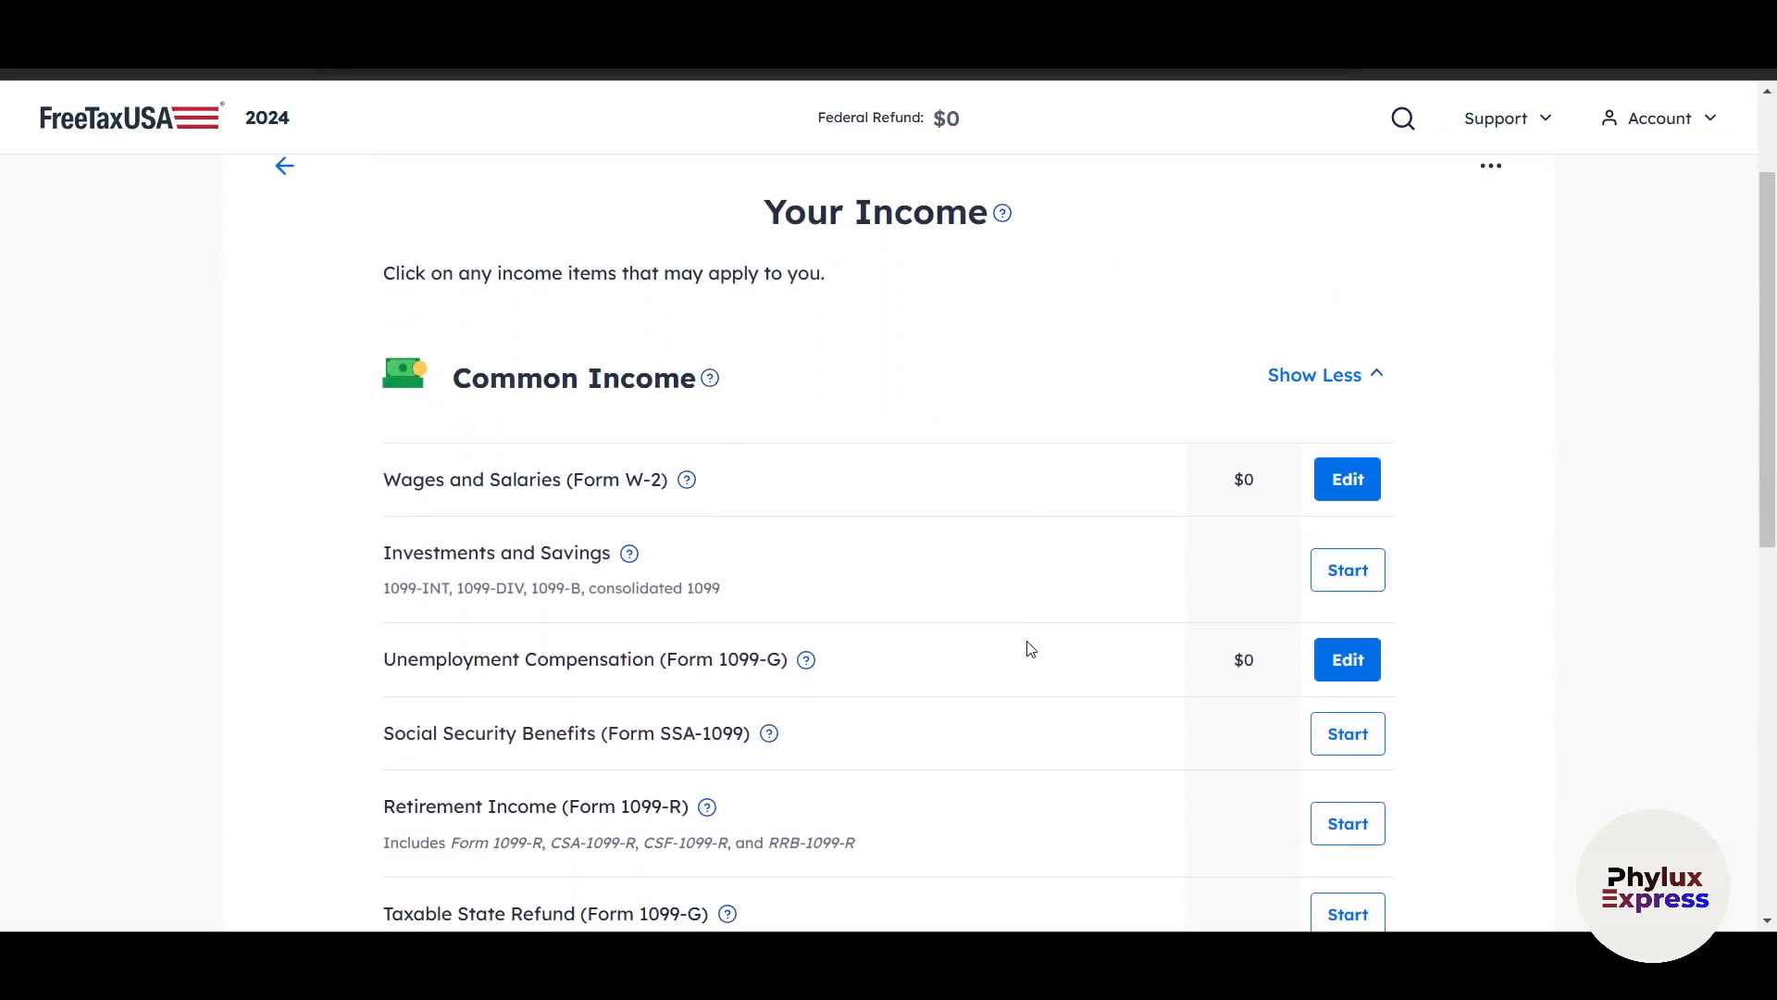
scroll(1349, 666, down, 3)
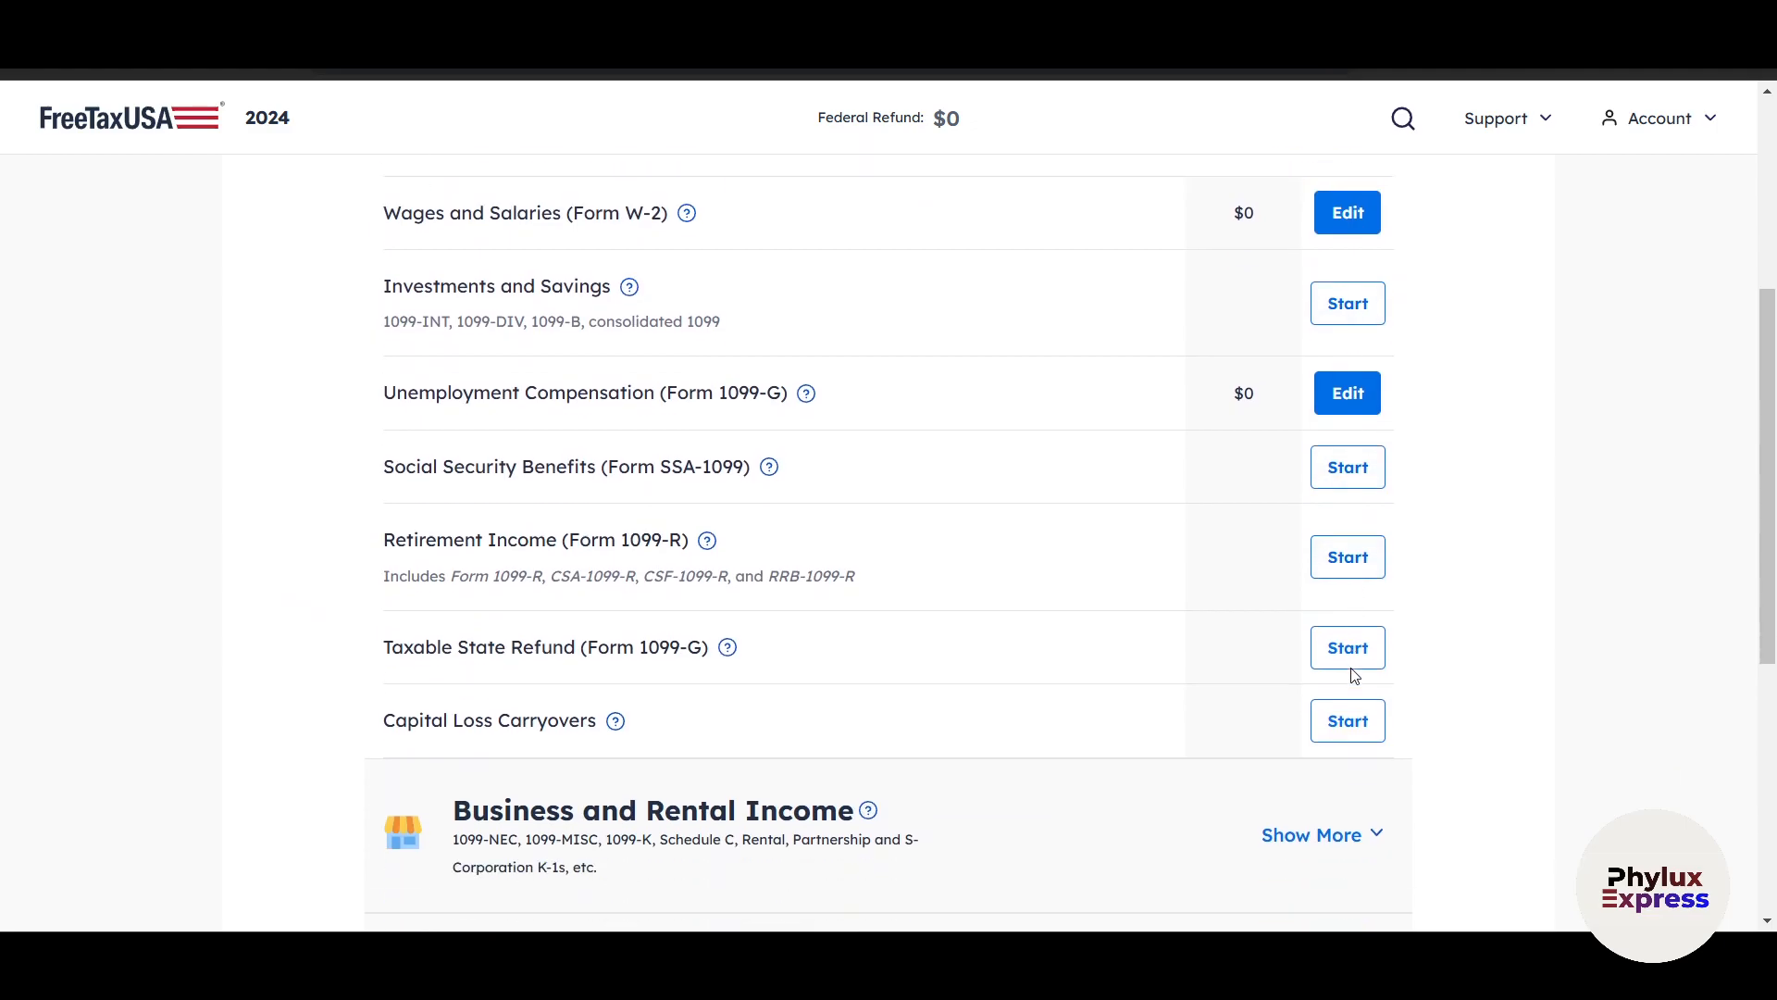
scroll(1350, 685, down, 1)
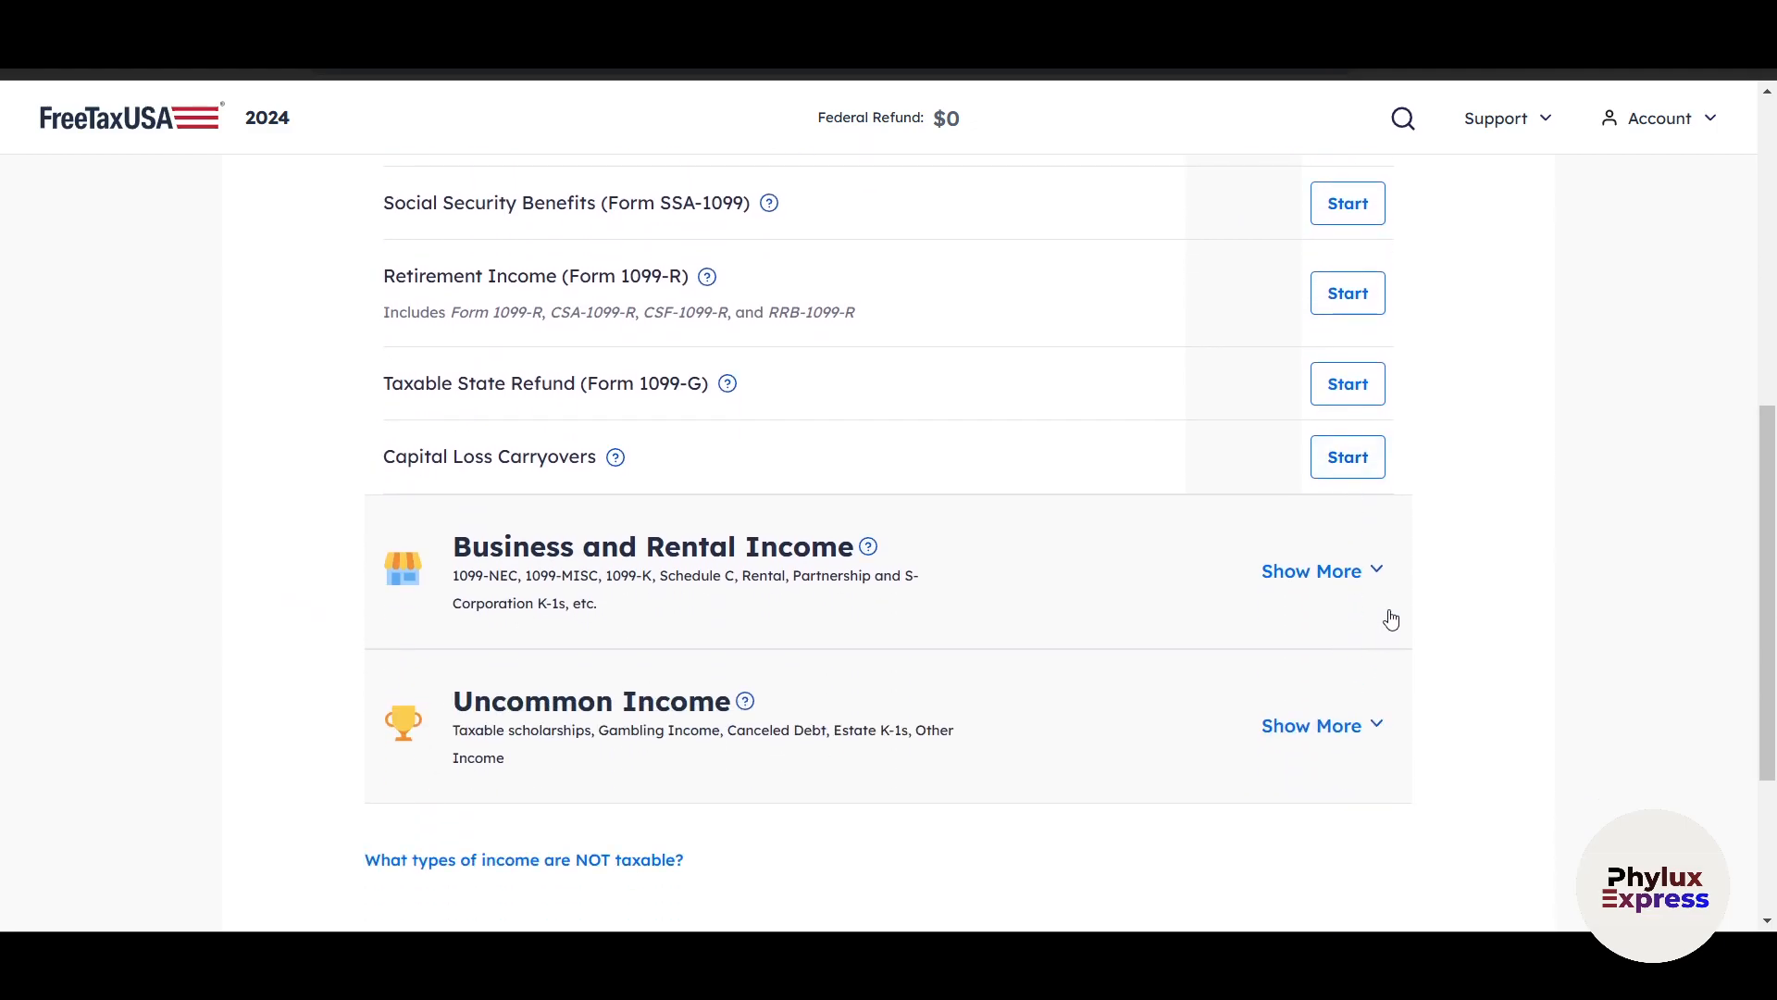
click(1373, 585)
scroll(1407, 602, down, 2)
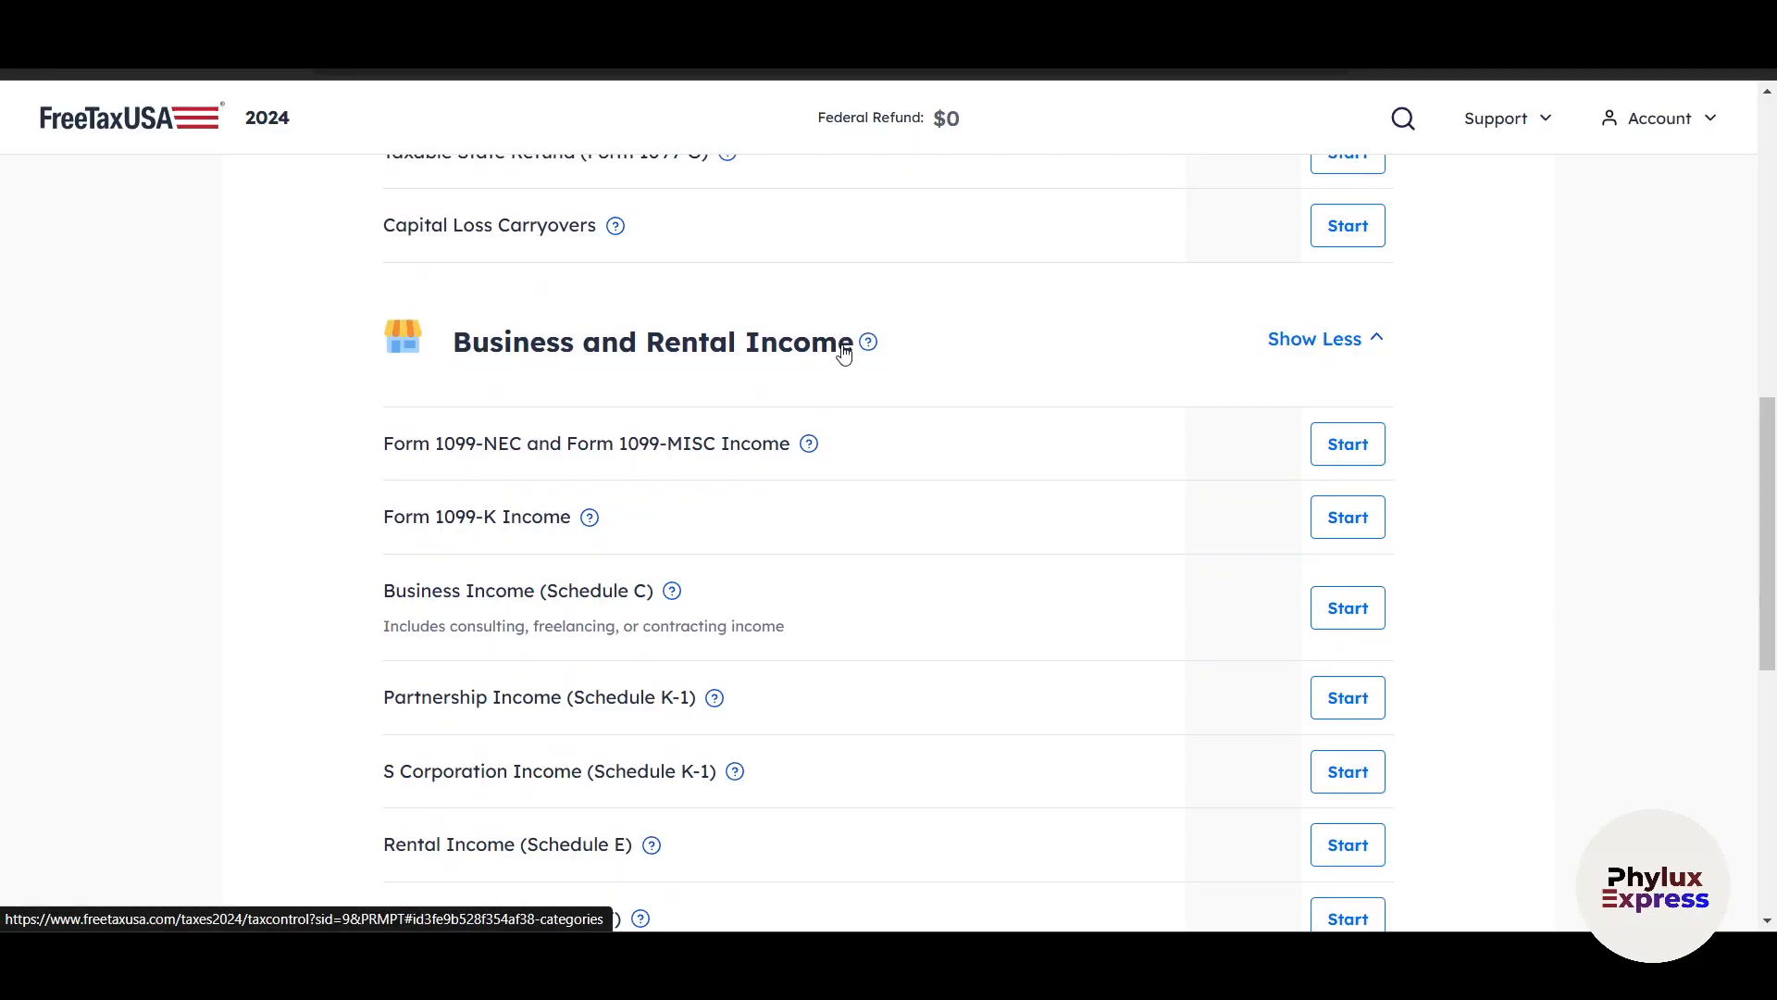
scroll(583, 556, down, 4)
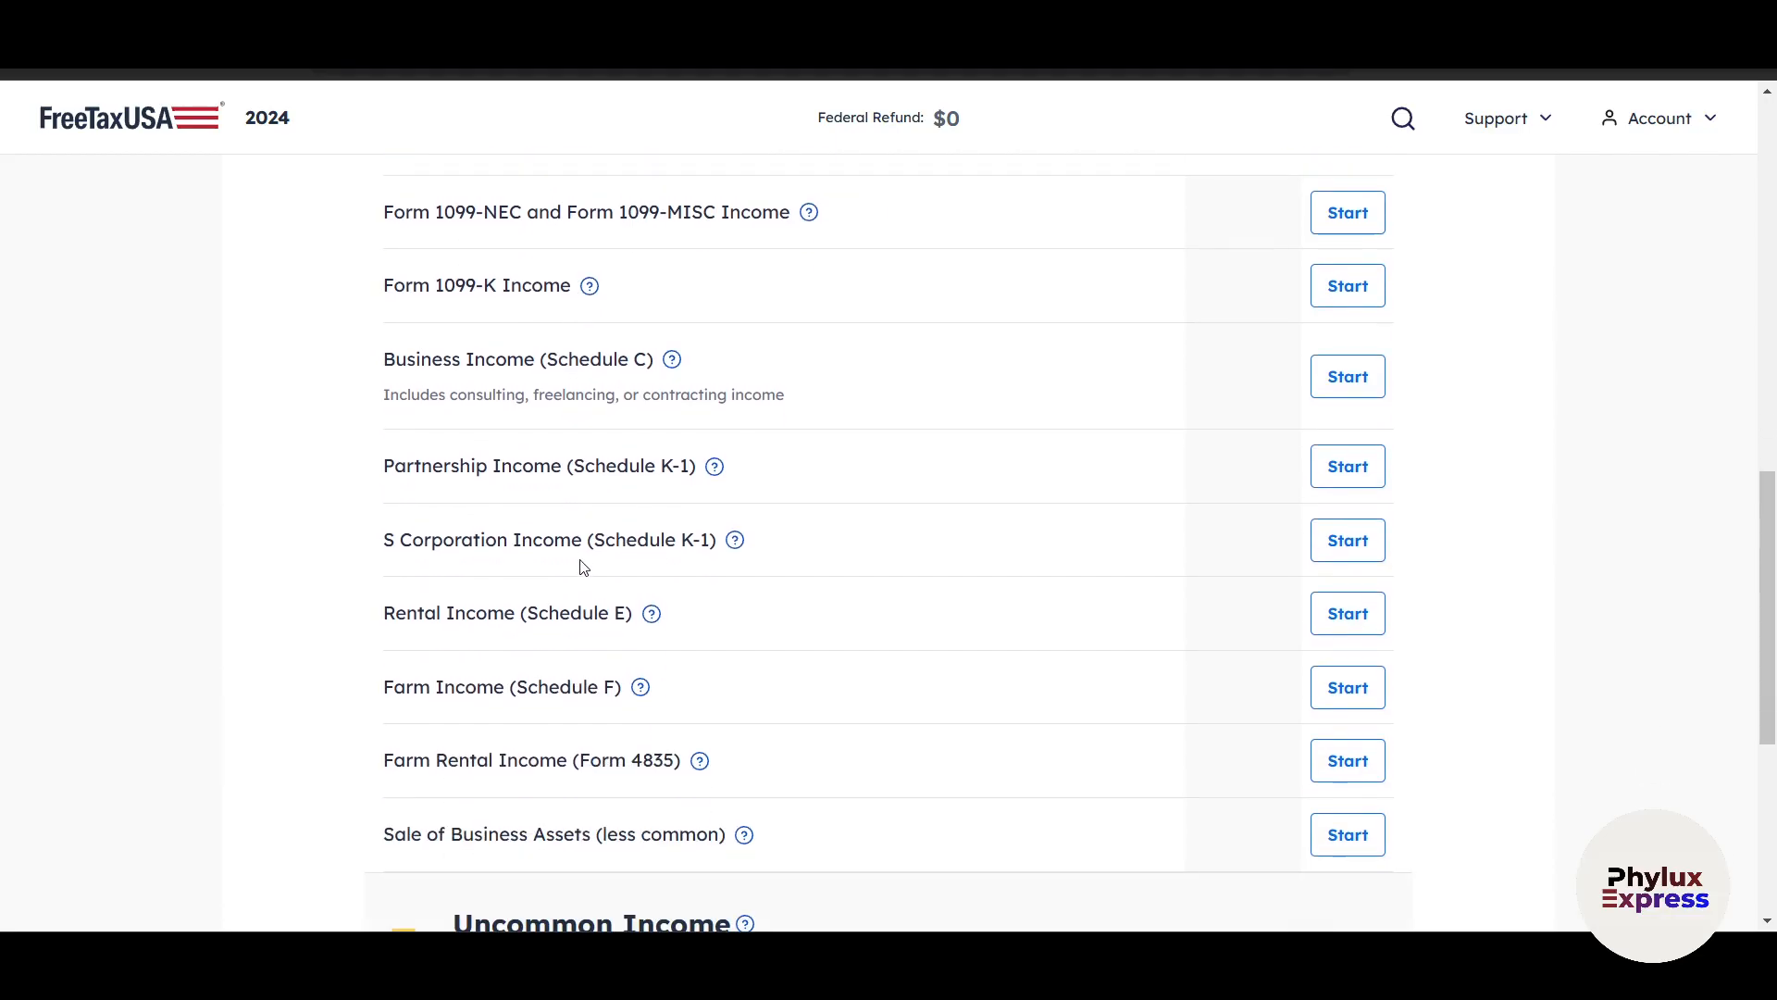
scroll(1065, 555, down, 2)
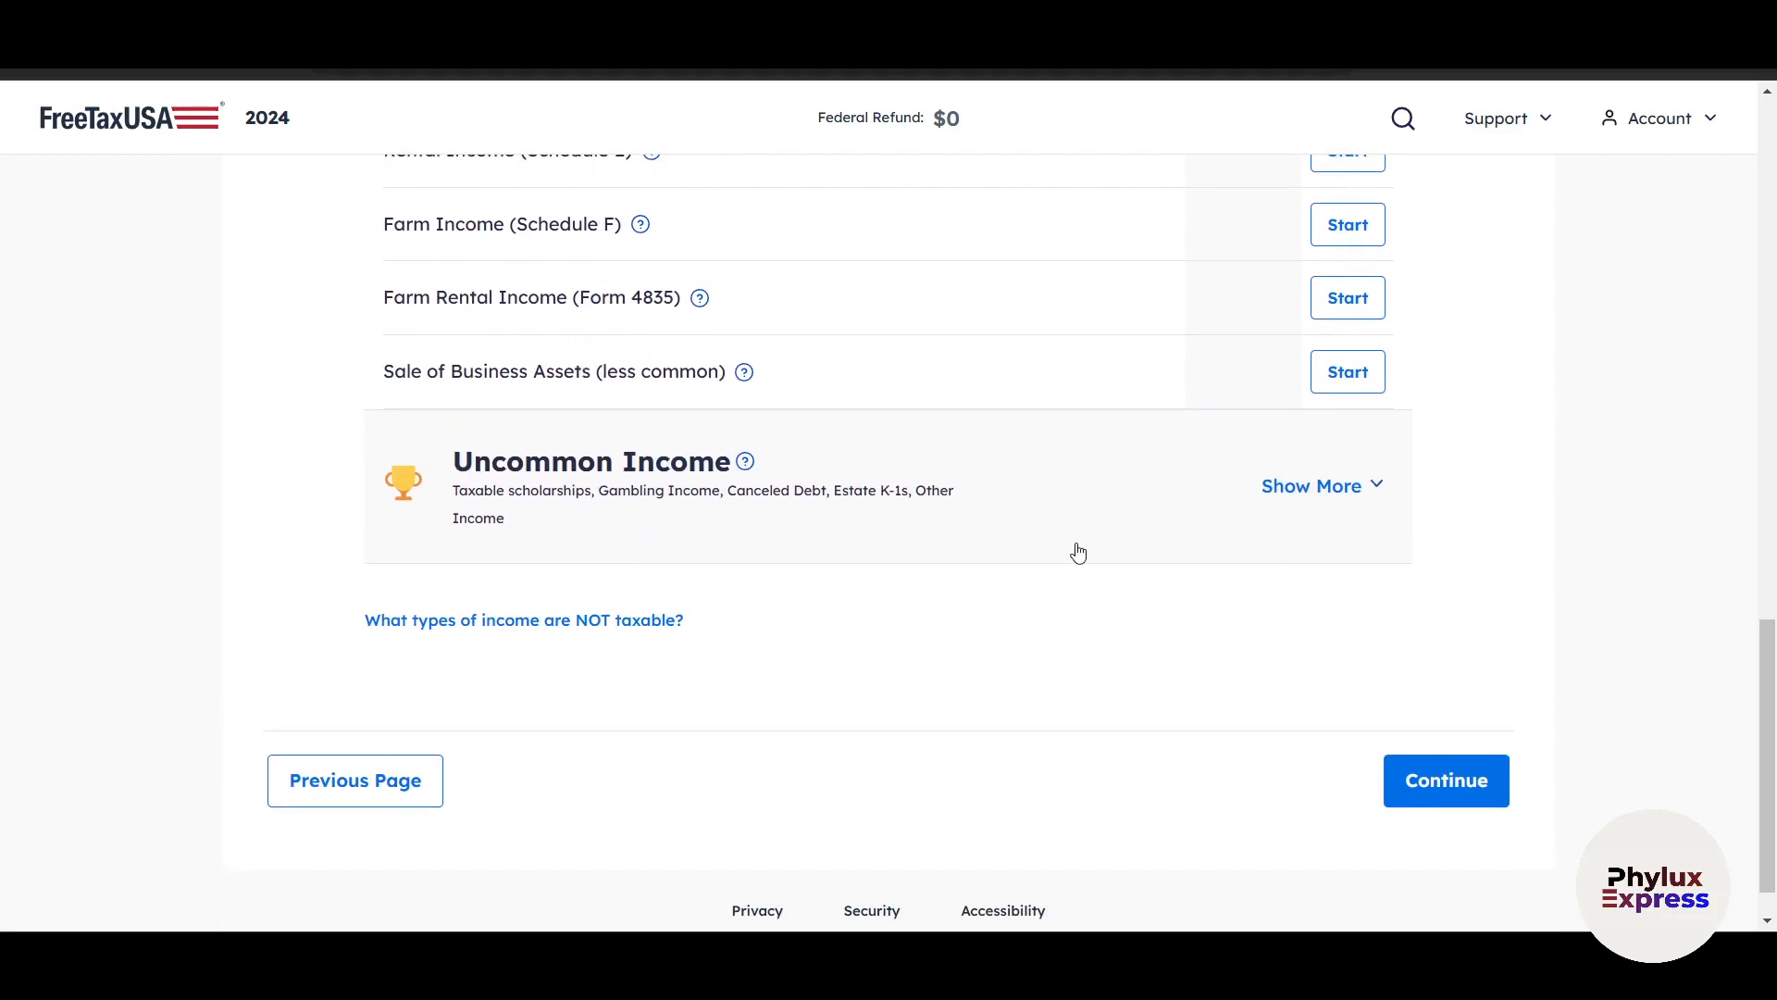
scroll(1451, 615, up, 3)
scroll(1468, 609, up, 3)
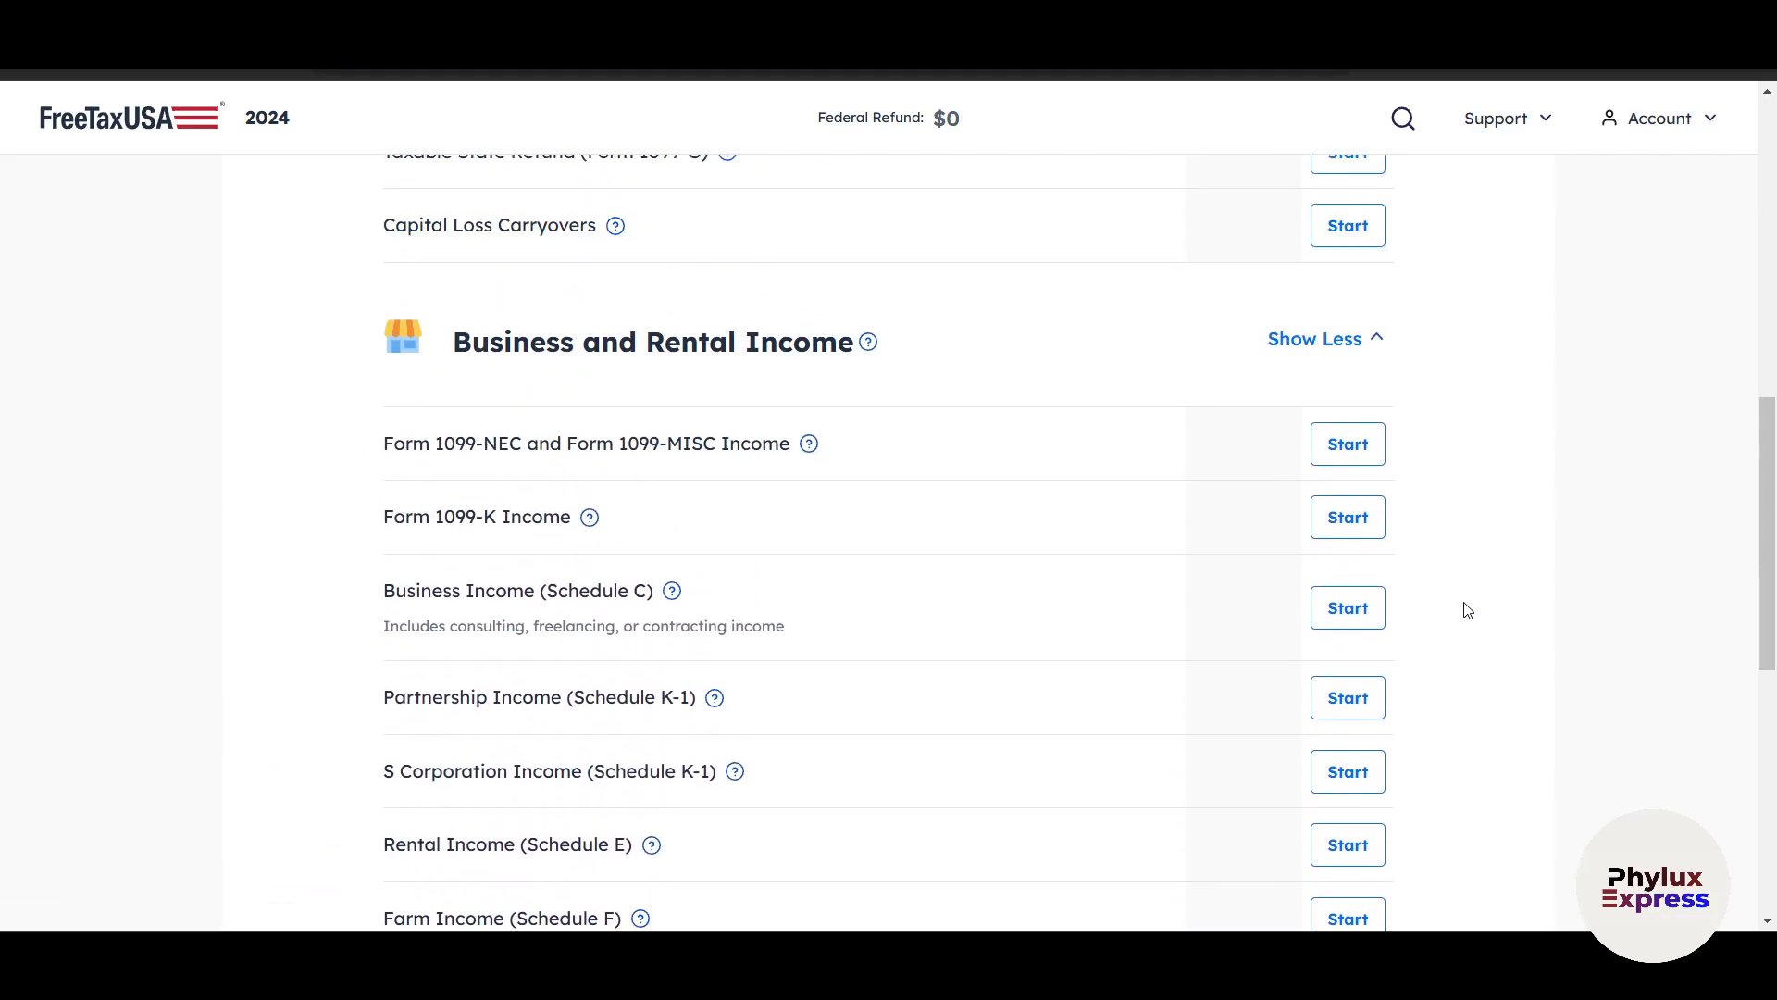
Look back over the Common Income and Business and Rental Income entries on the income overview.
scroll(385, 527, up, 1)
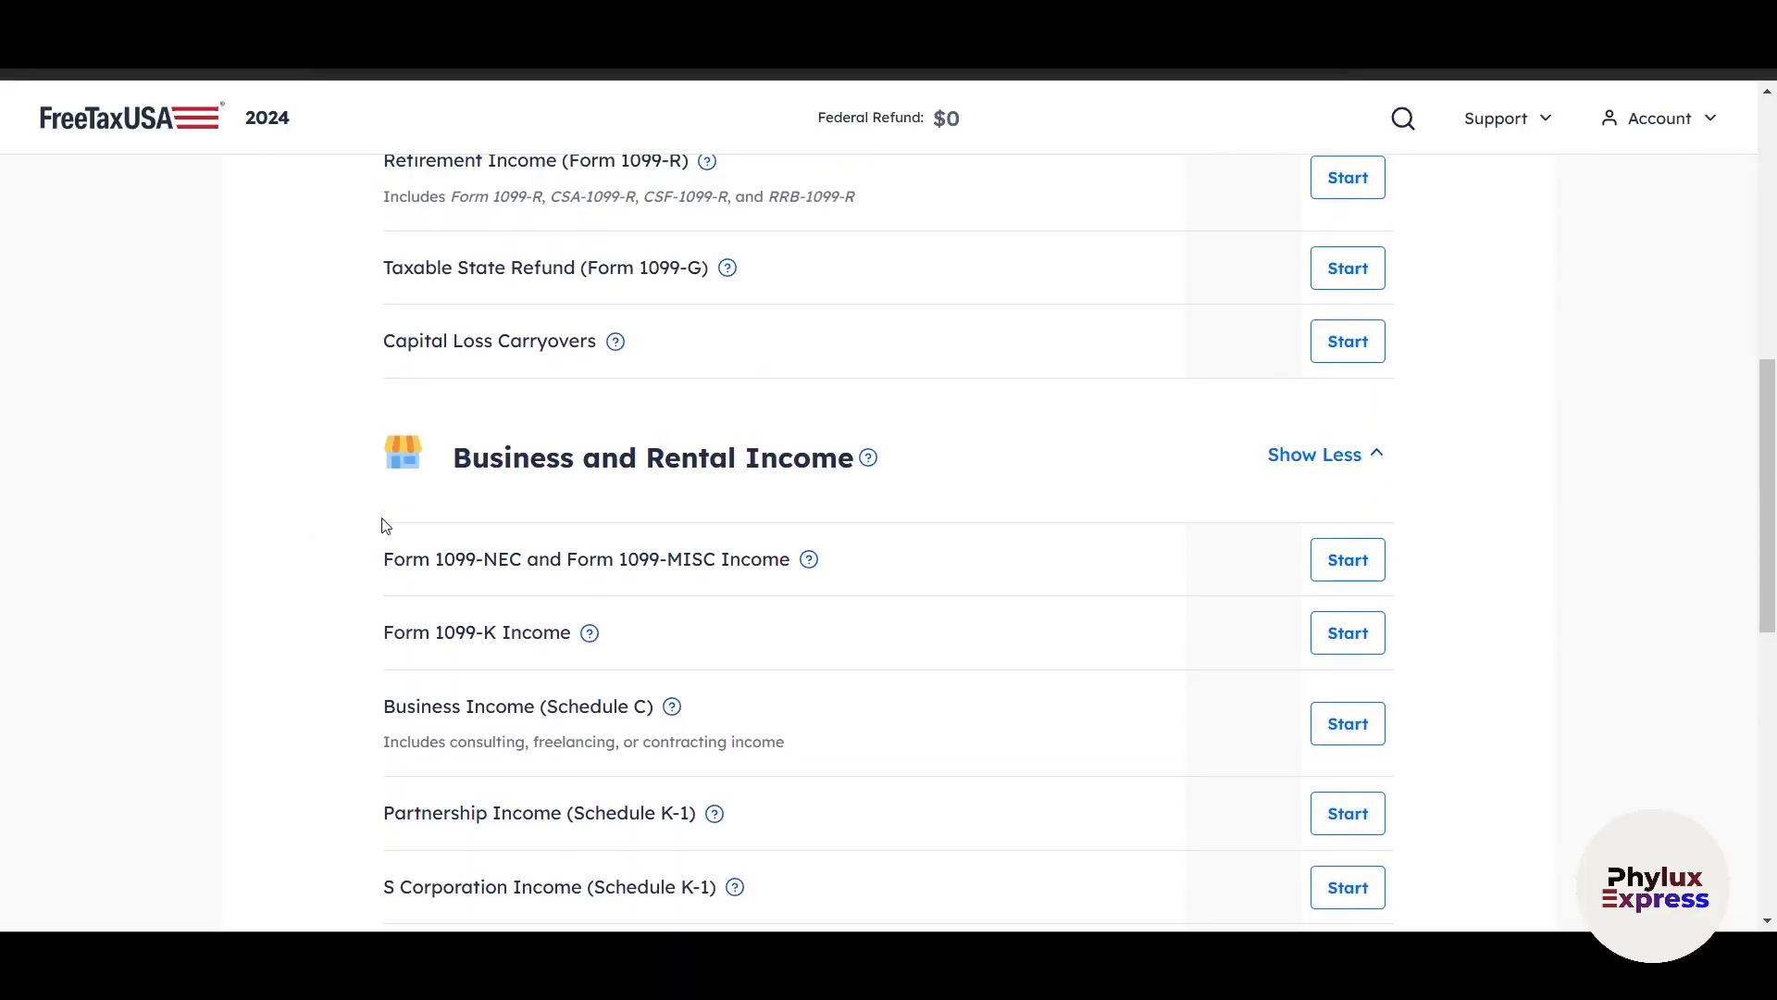
scroll(385, 525, up, 2)
scroll(385, 524, up, 3)
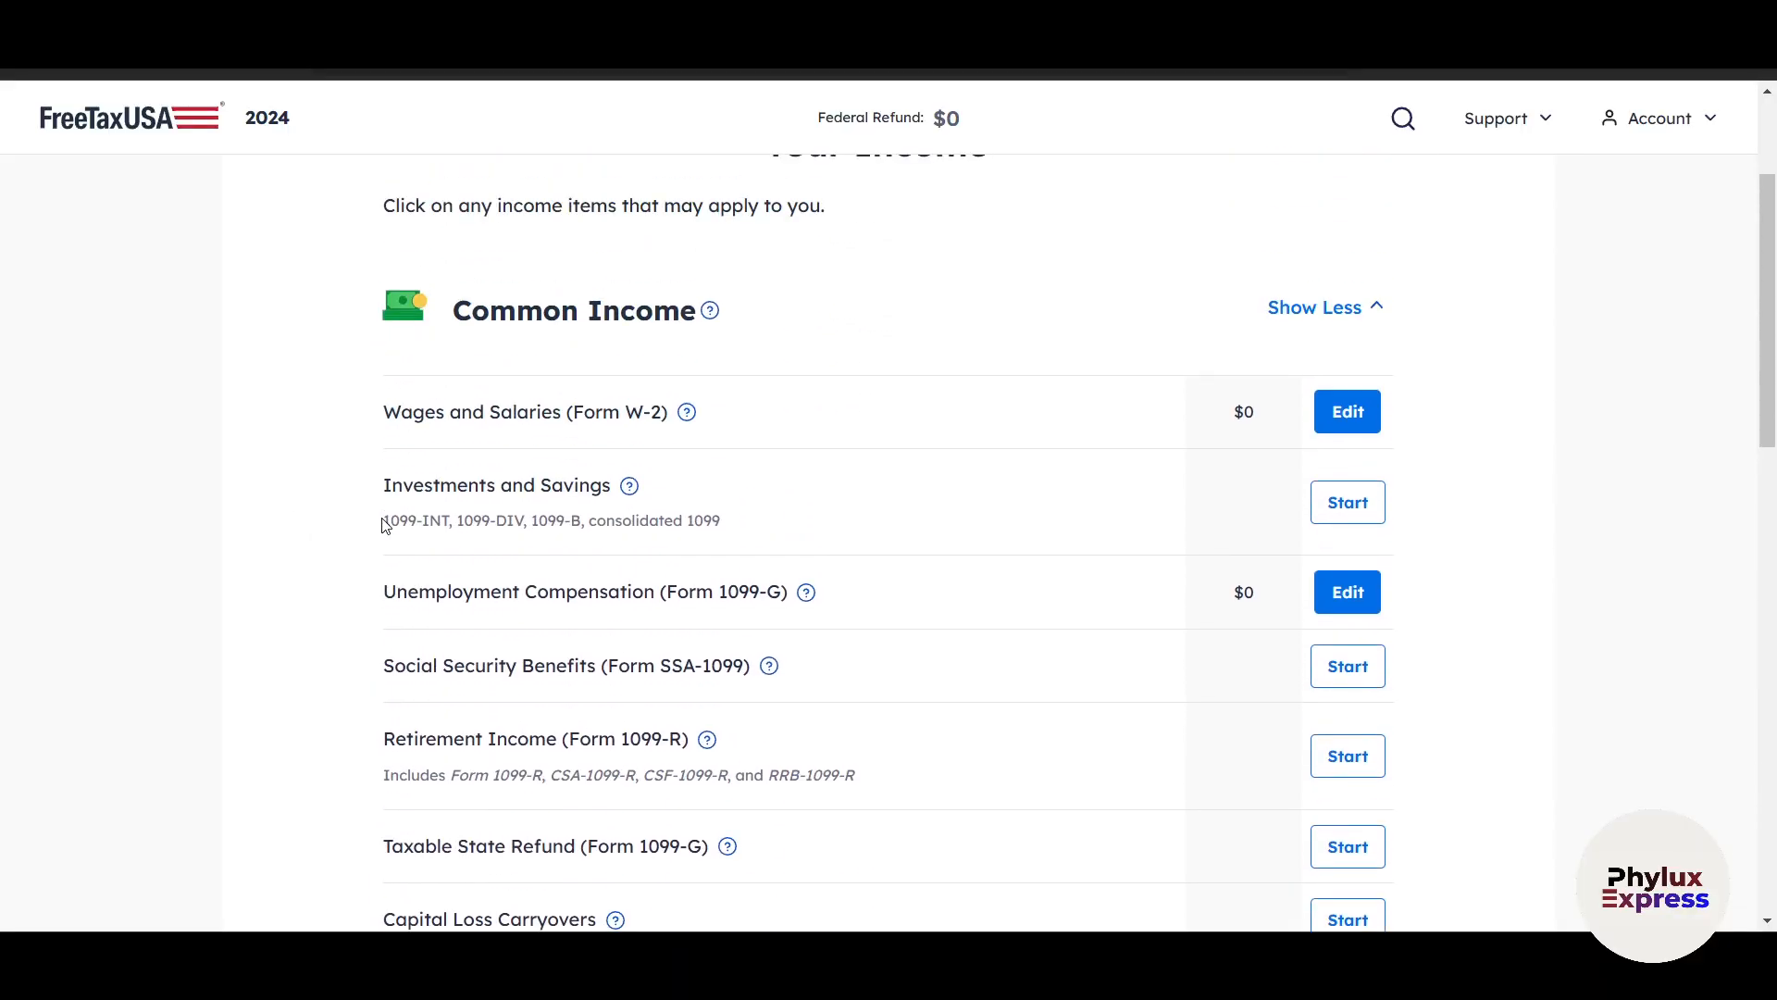
scroll(385, 525, down, 2)
scroll(383, 524, up, 4)
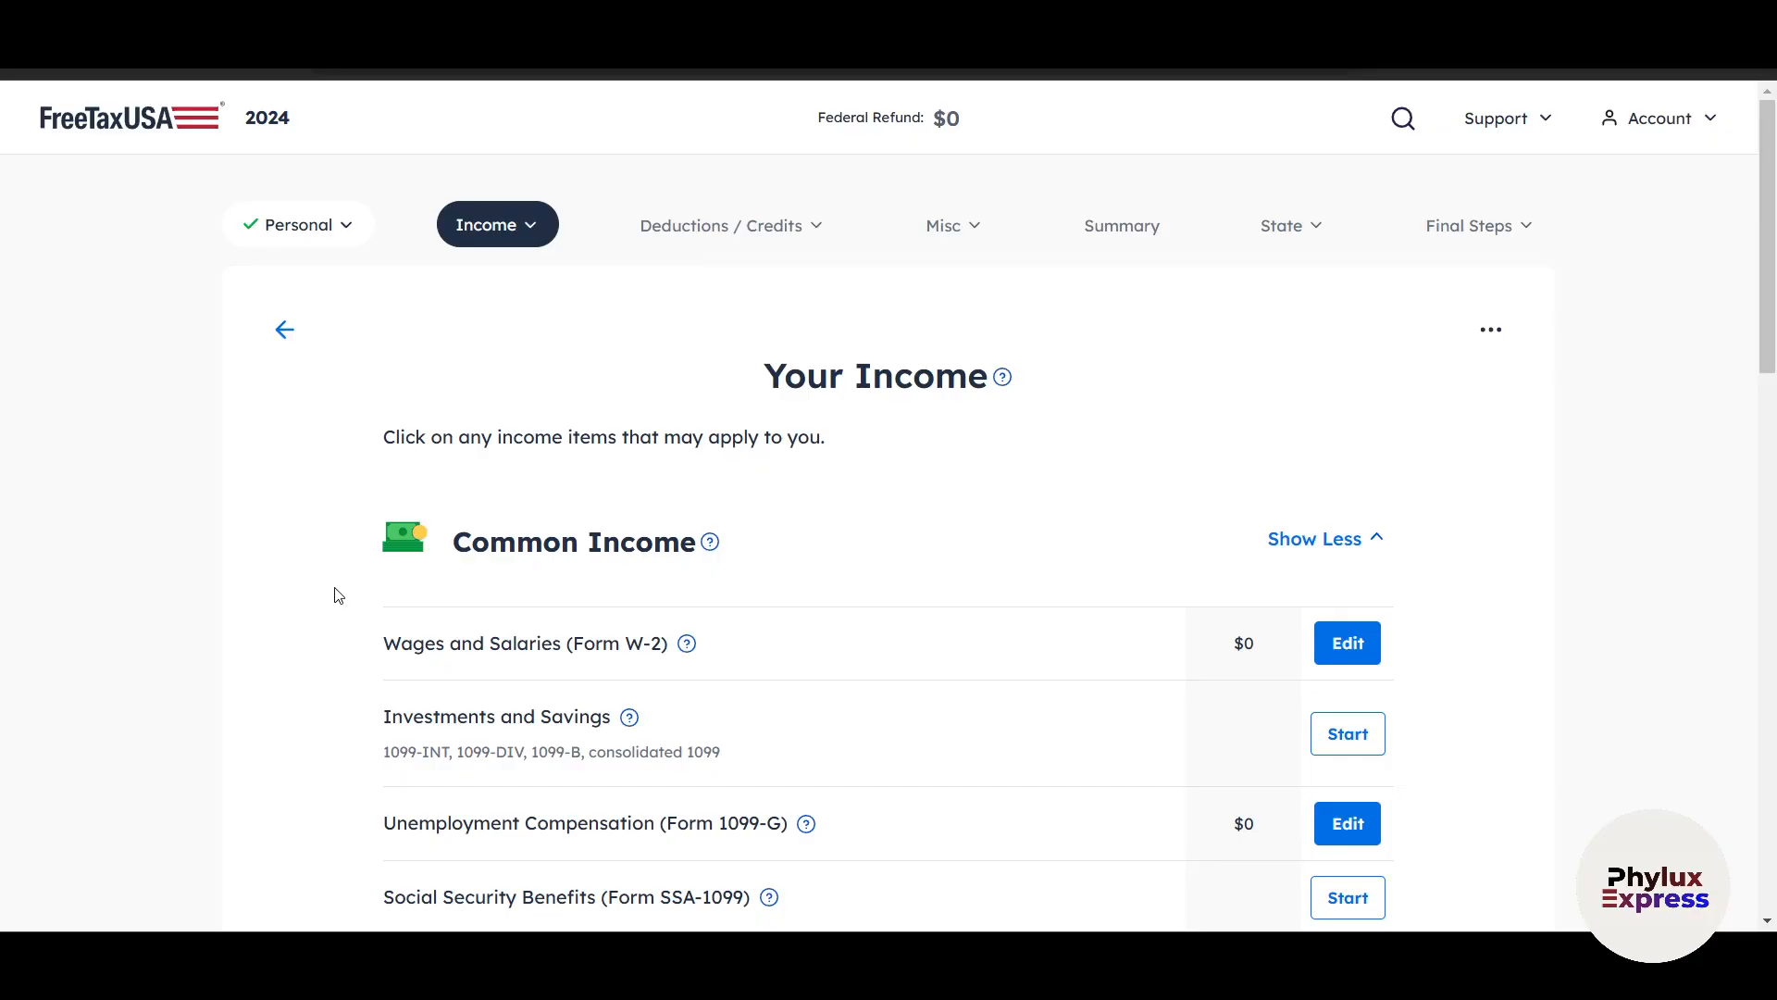
scroll(338, 595, down, 13)
scroll(339, 606, up, 4)
scroll(339, 606, down, 4)
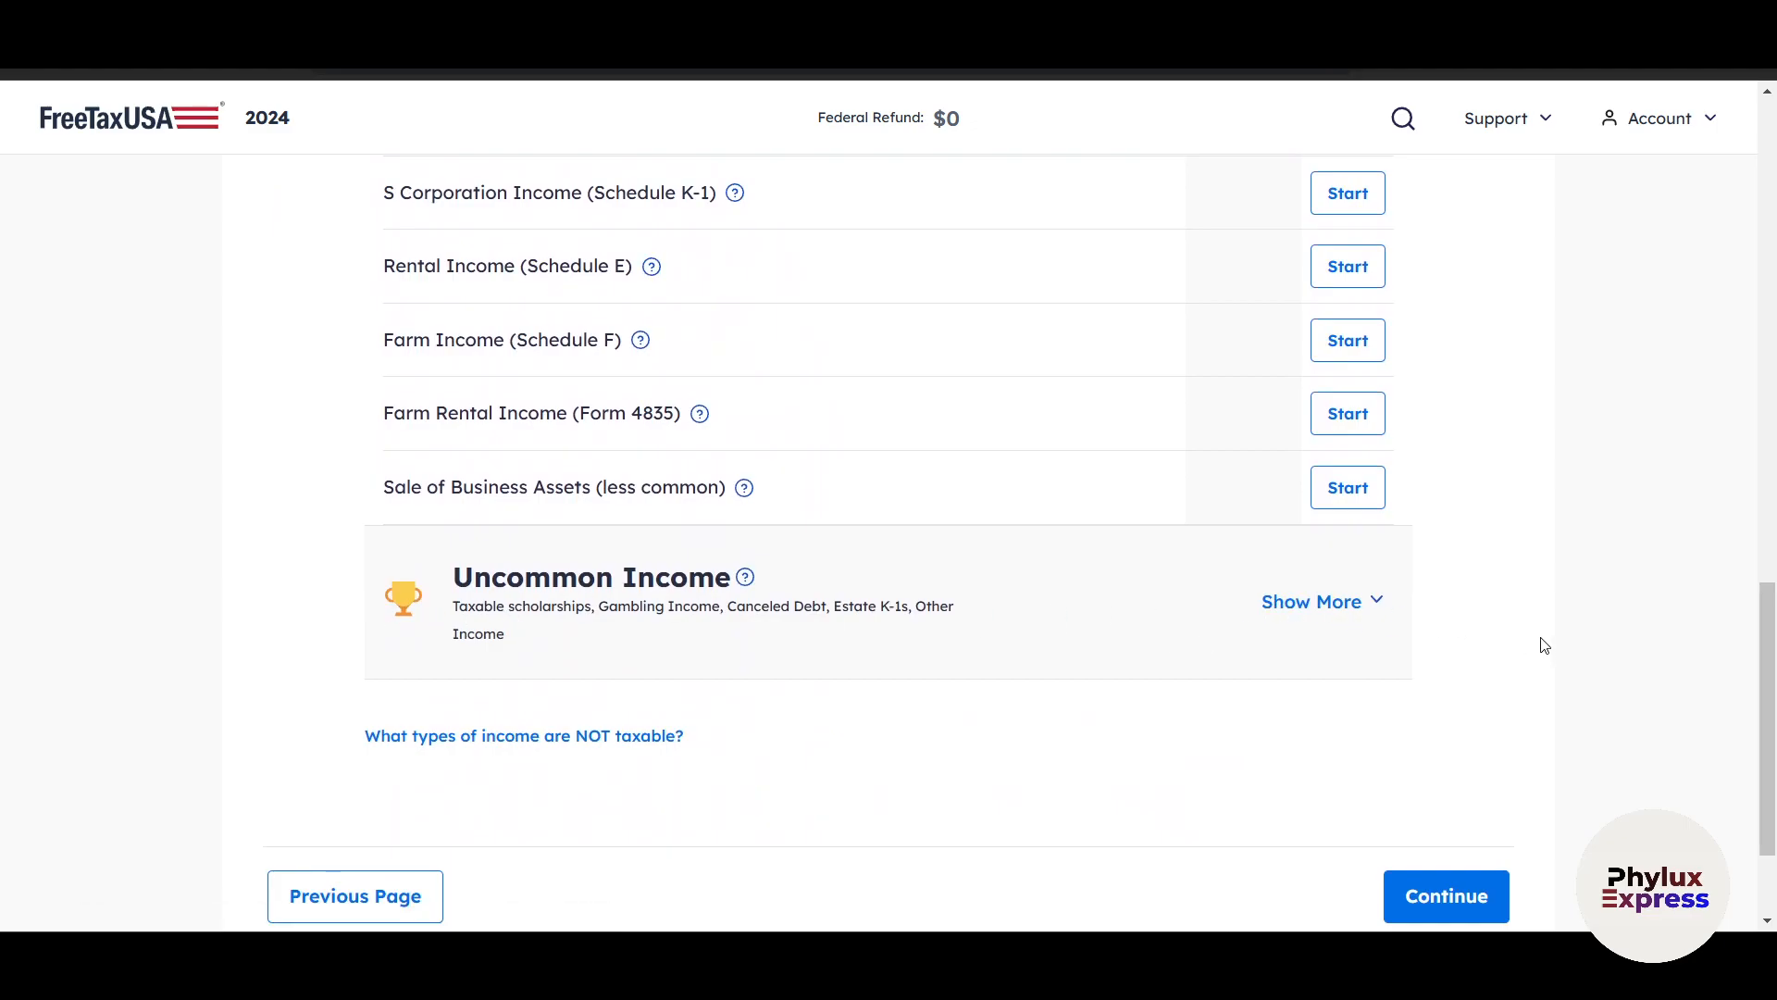
Expand the Uncommon Income category and examine its entries through Other Income.
scroll(1544, 645, down, 1)
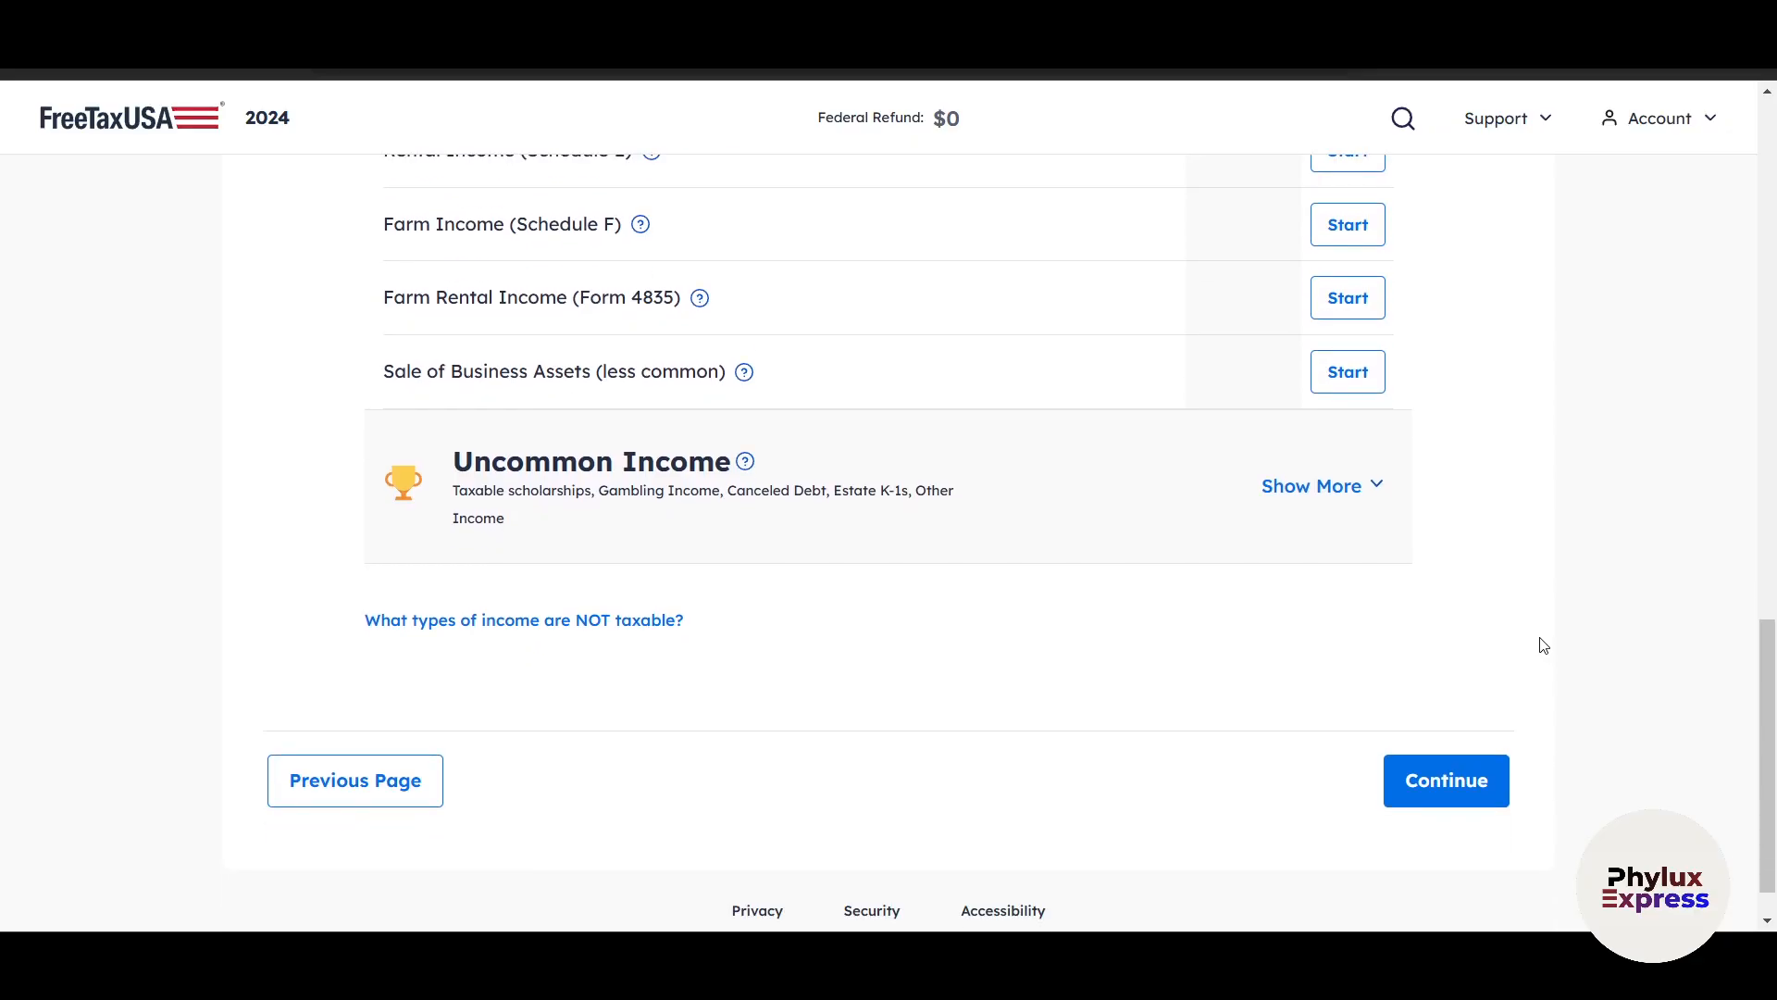
click(1324, 488)
scroll(1512, 638, down, 10)
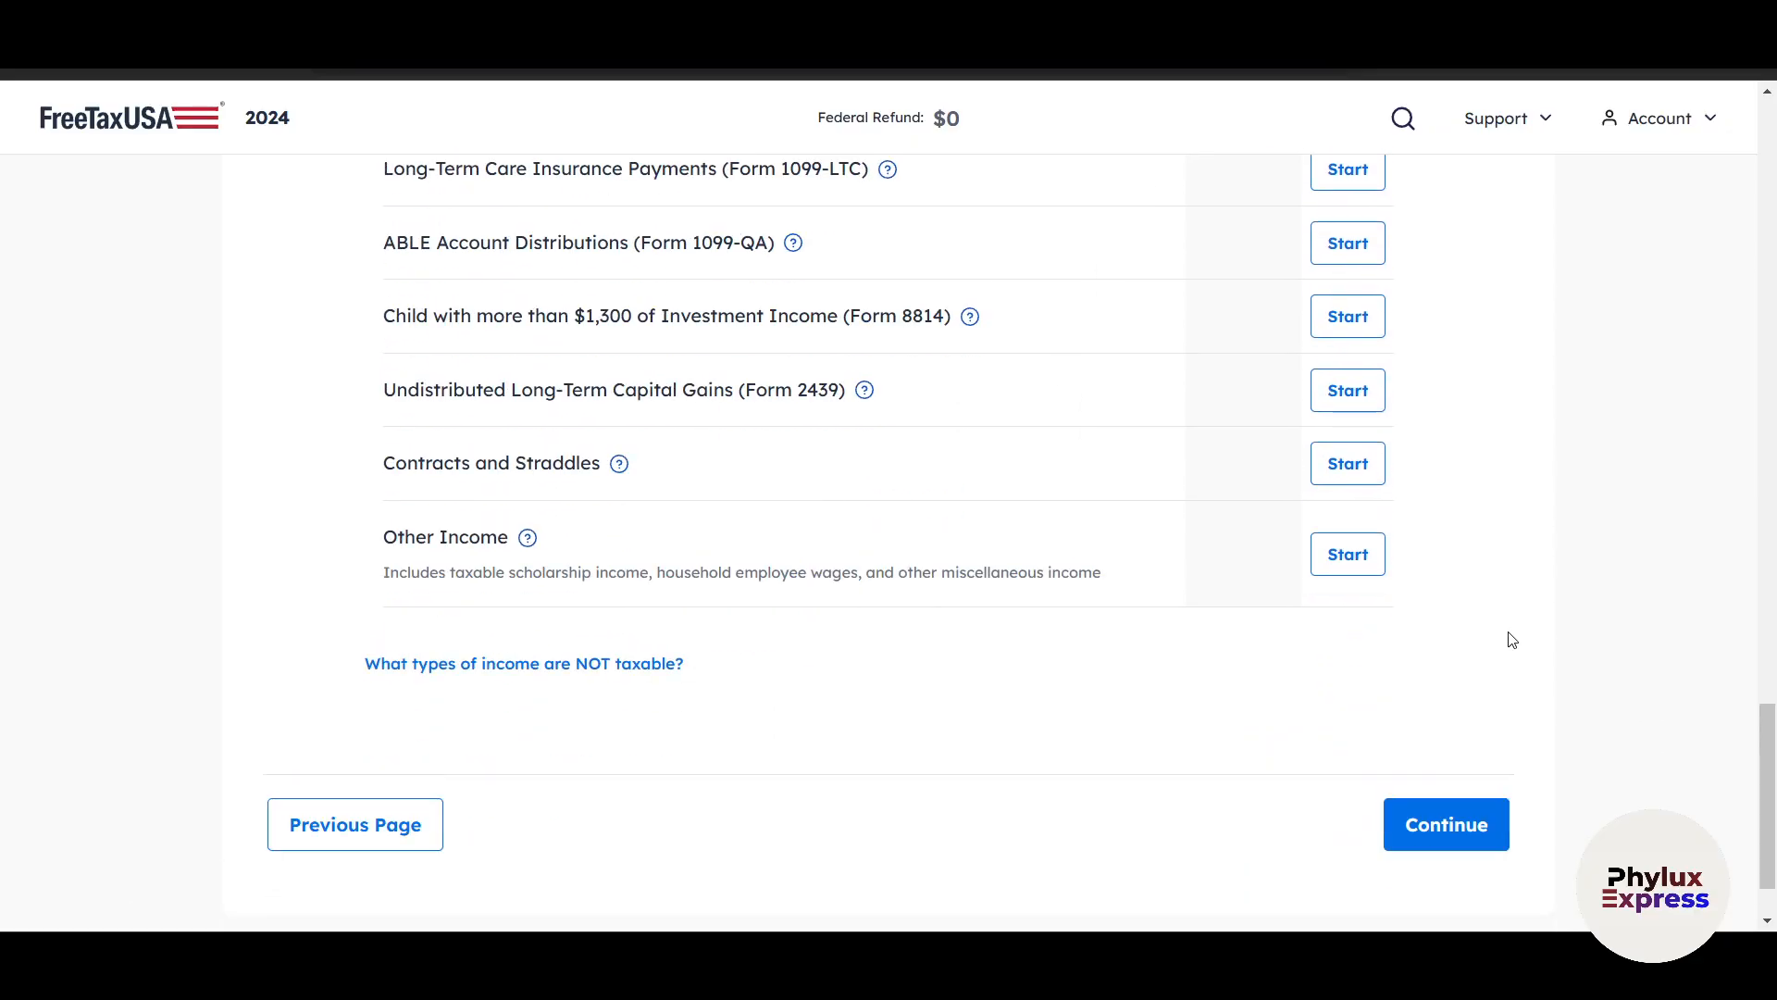
scroll(1511, 638, up, 7)
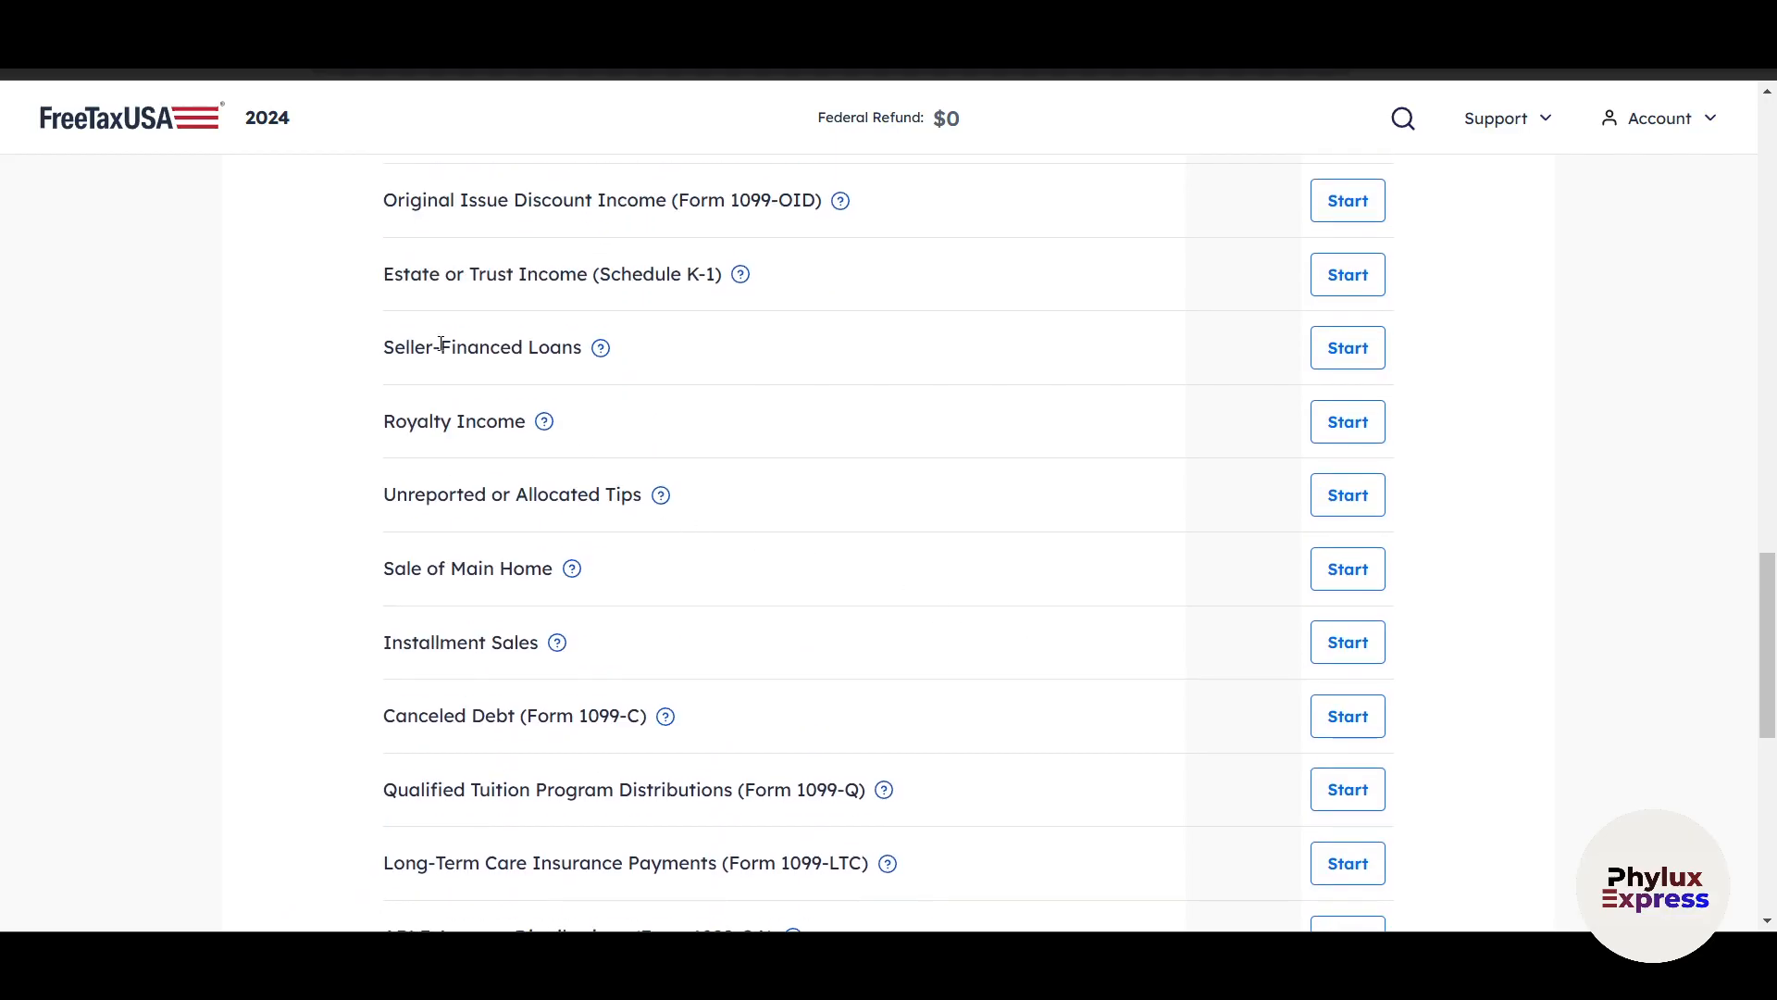
scroll(545, 291, up, 1)
scroll(555, 445, down, 3)
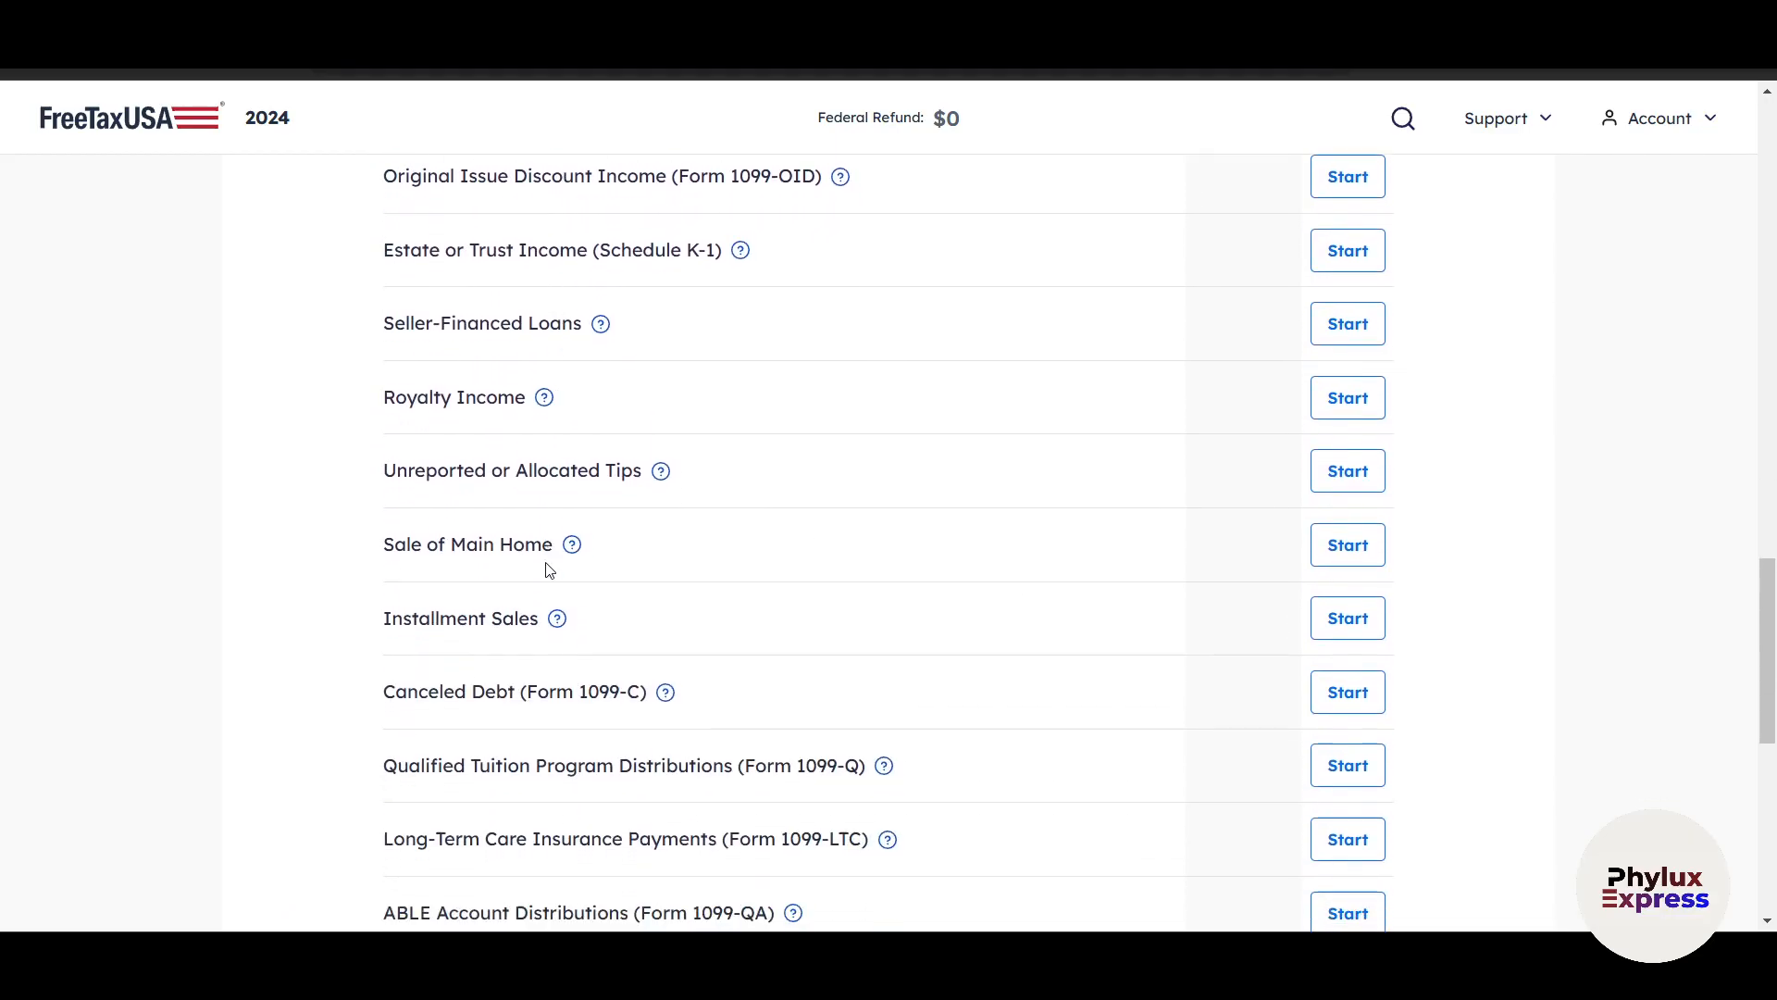
scroll(547, 562, down, 8)
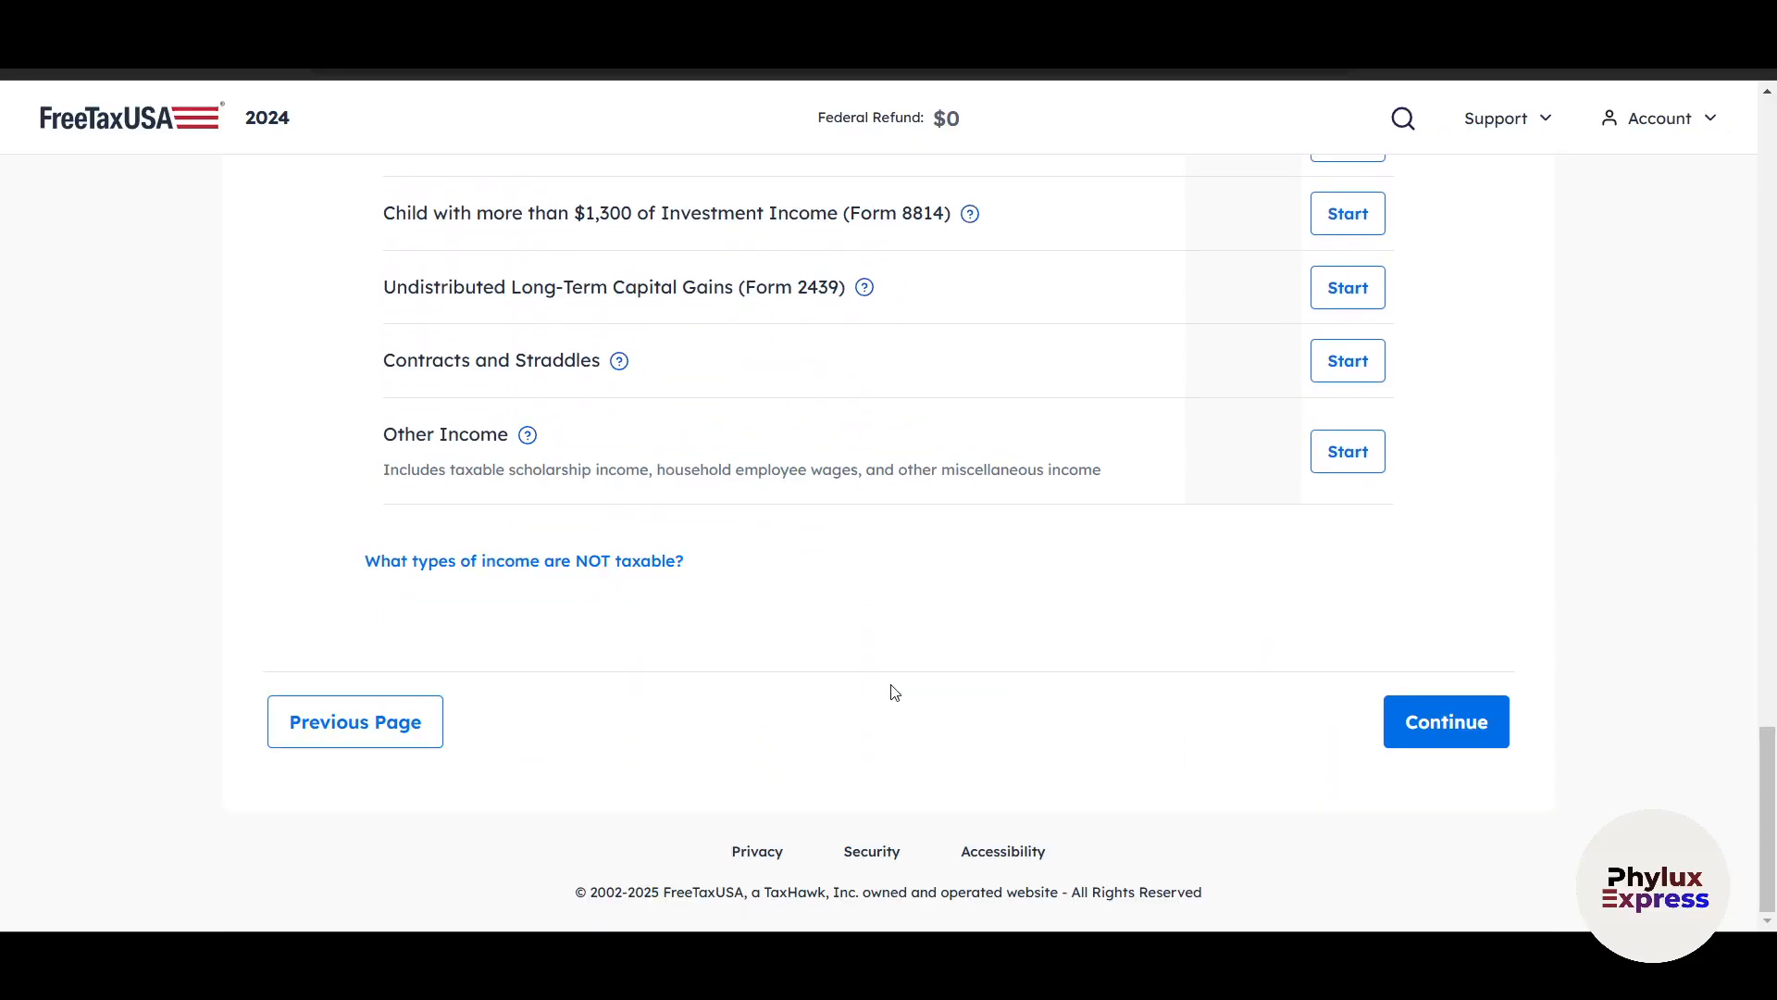
Continue from the income overview without further entries and read the Cryptocurrency question for 2024.
right_click(585, 585)
click(764, 672)
click(1388, 732)
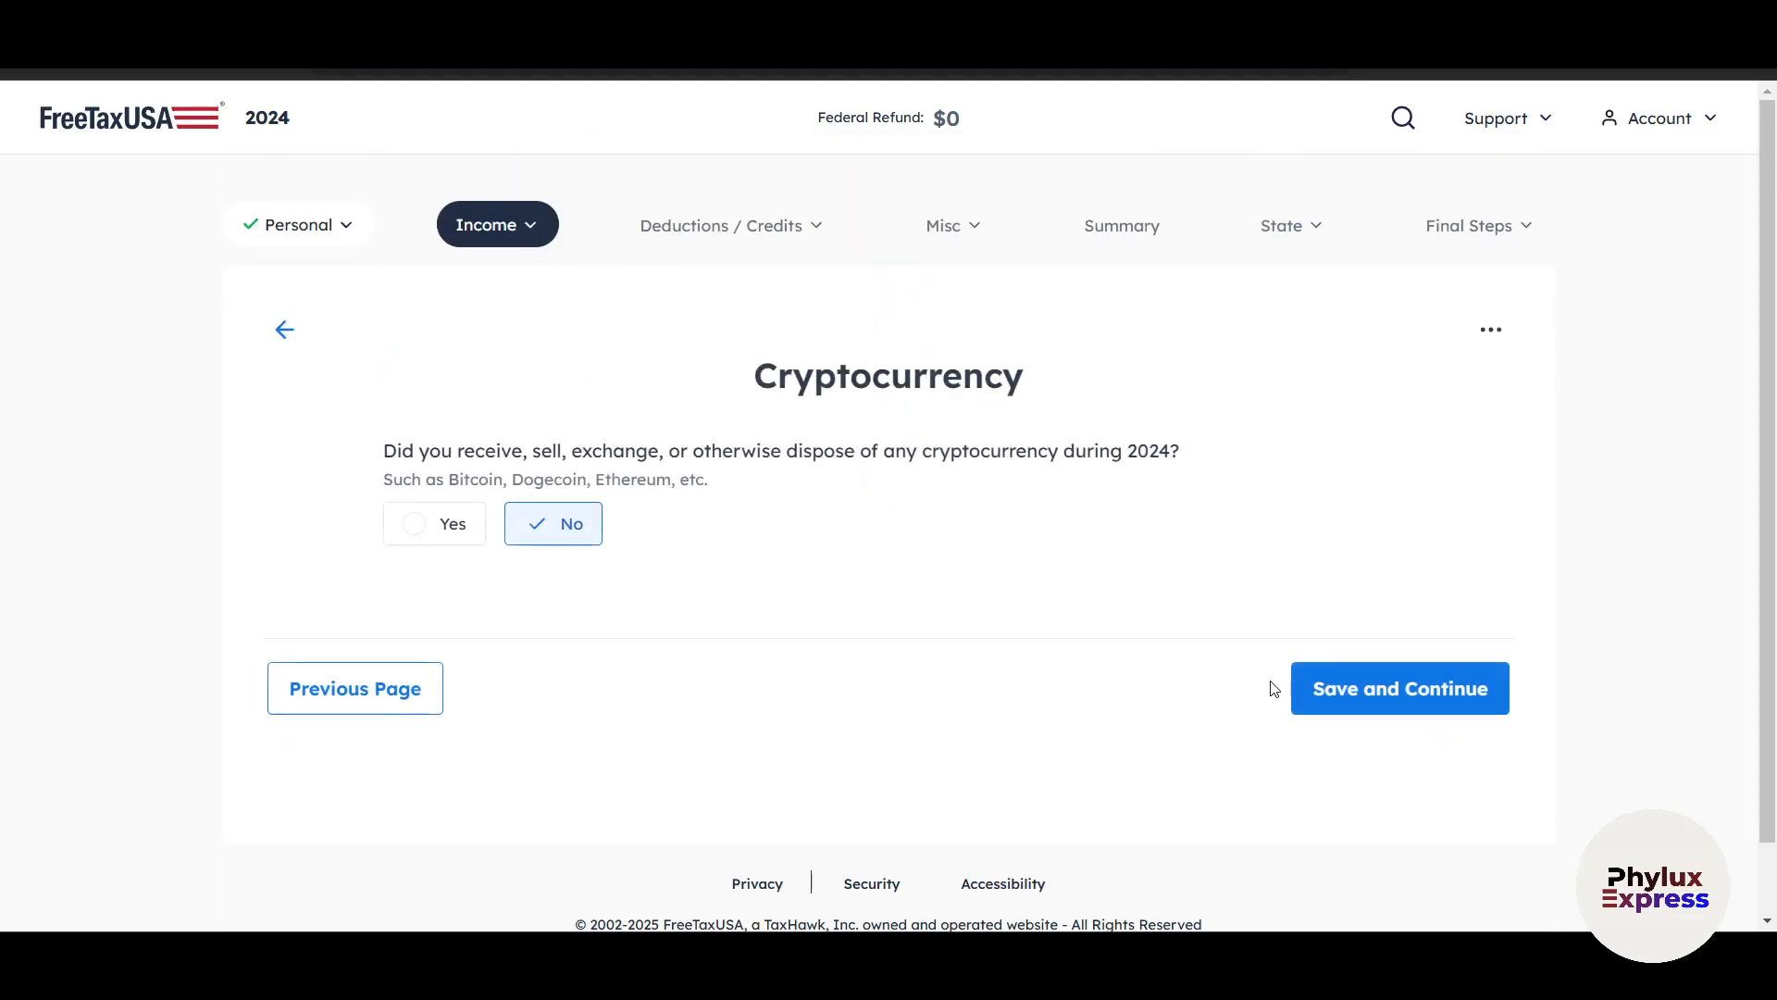
drag(754, 379, 1024, 382)
click(838, 511)
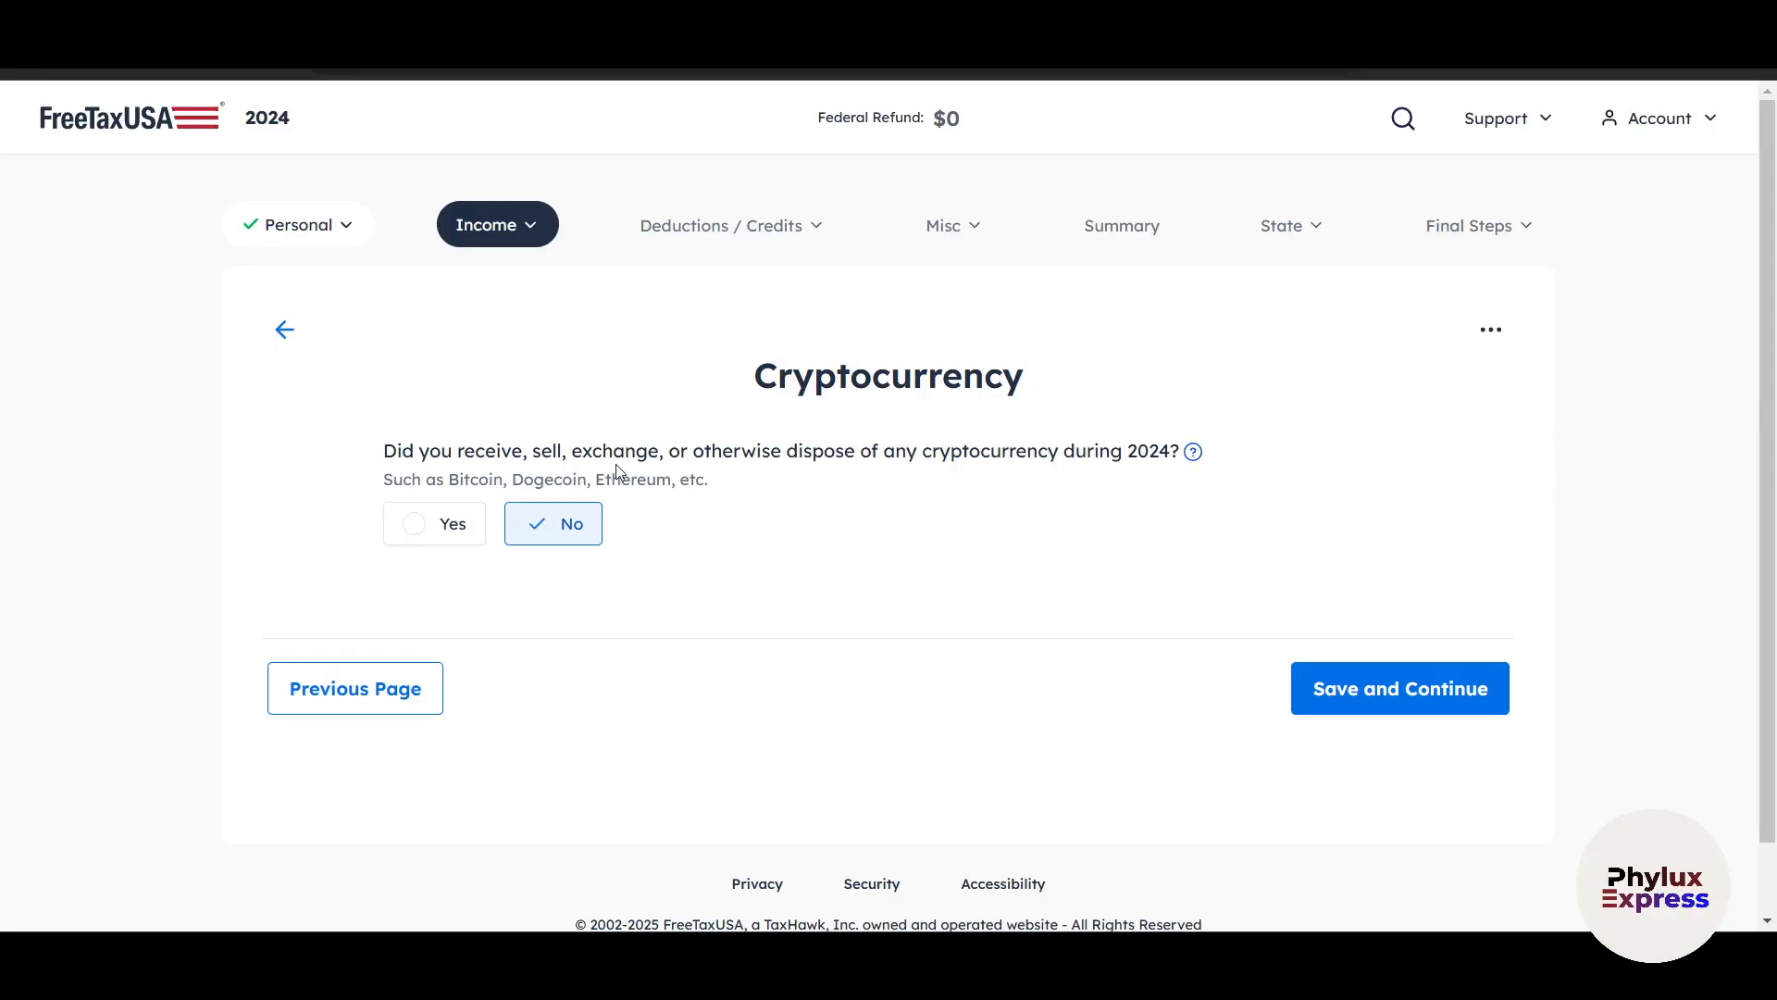
Try answering Yes to the cryptocurrency question, look over the Income from Cryptocurrency guidance, and return to the question.
click(450, 530)
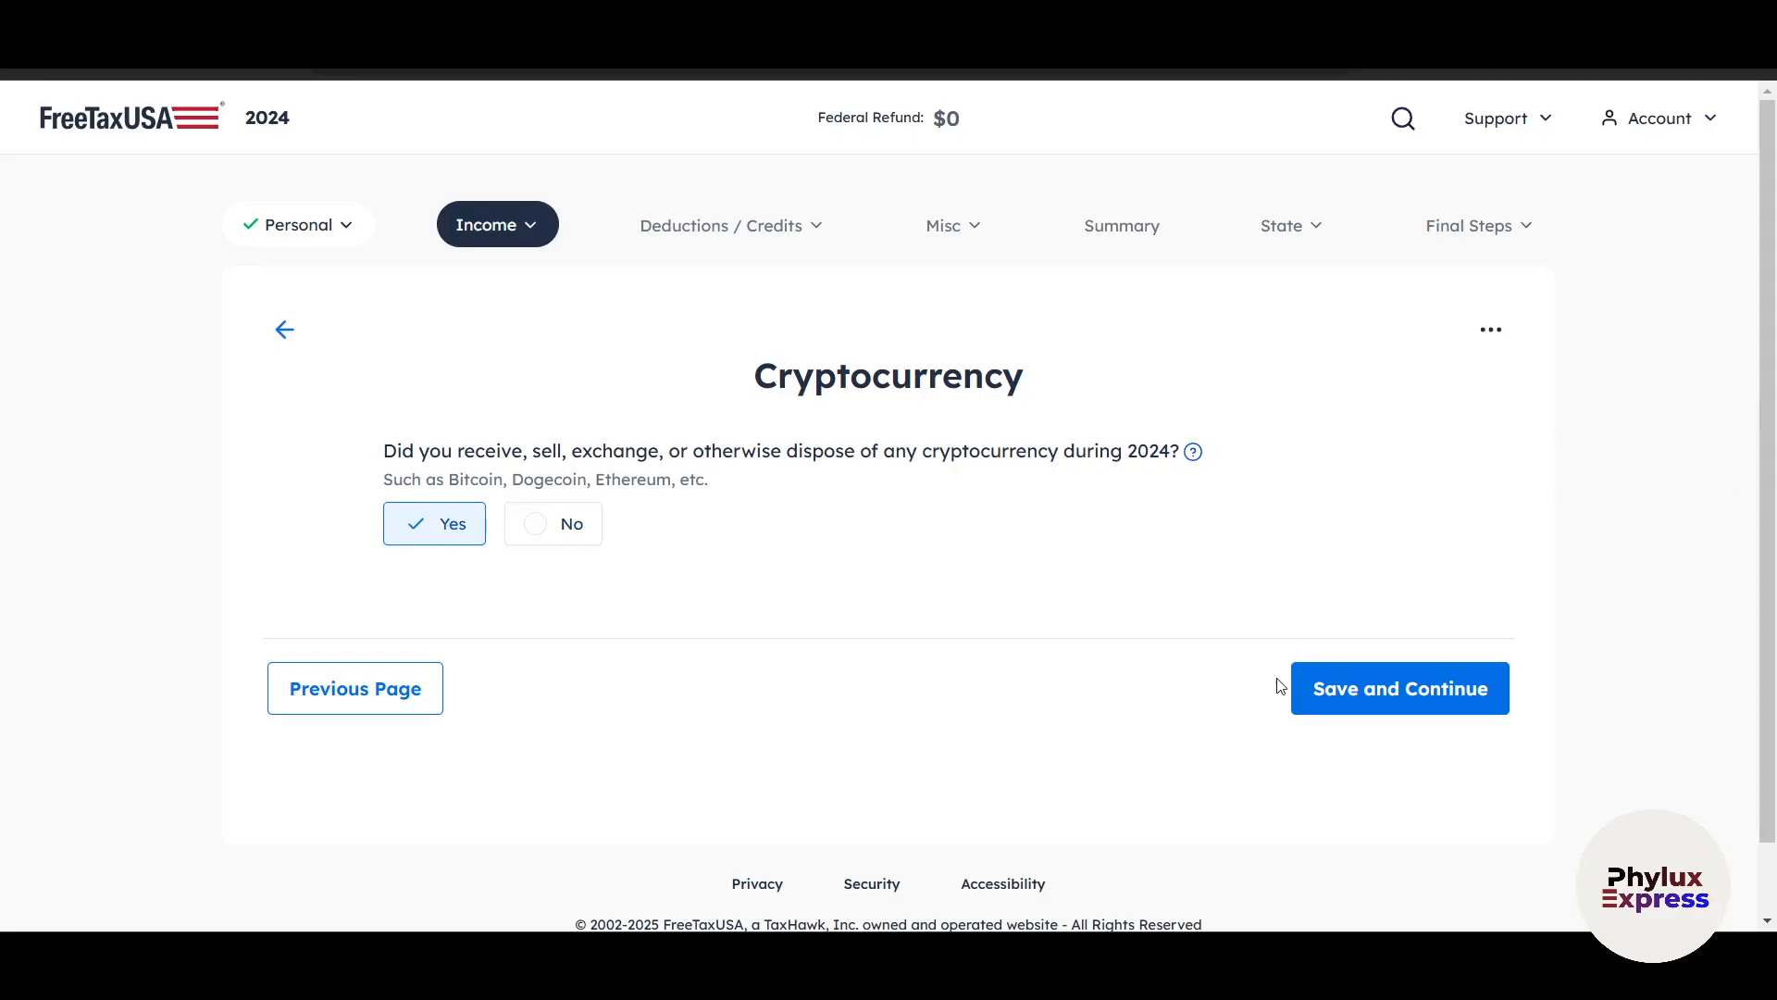
click(1370, 689)
scroll(992, 682, down, 1)
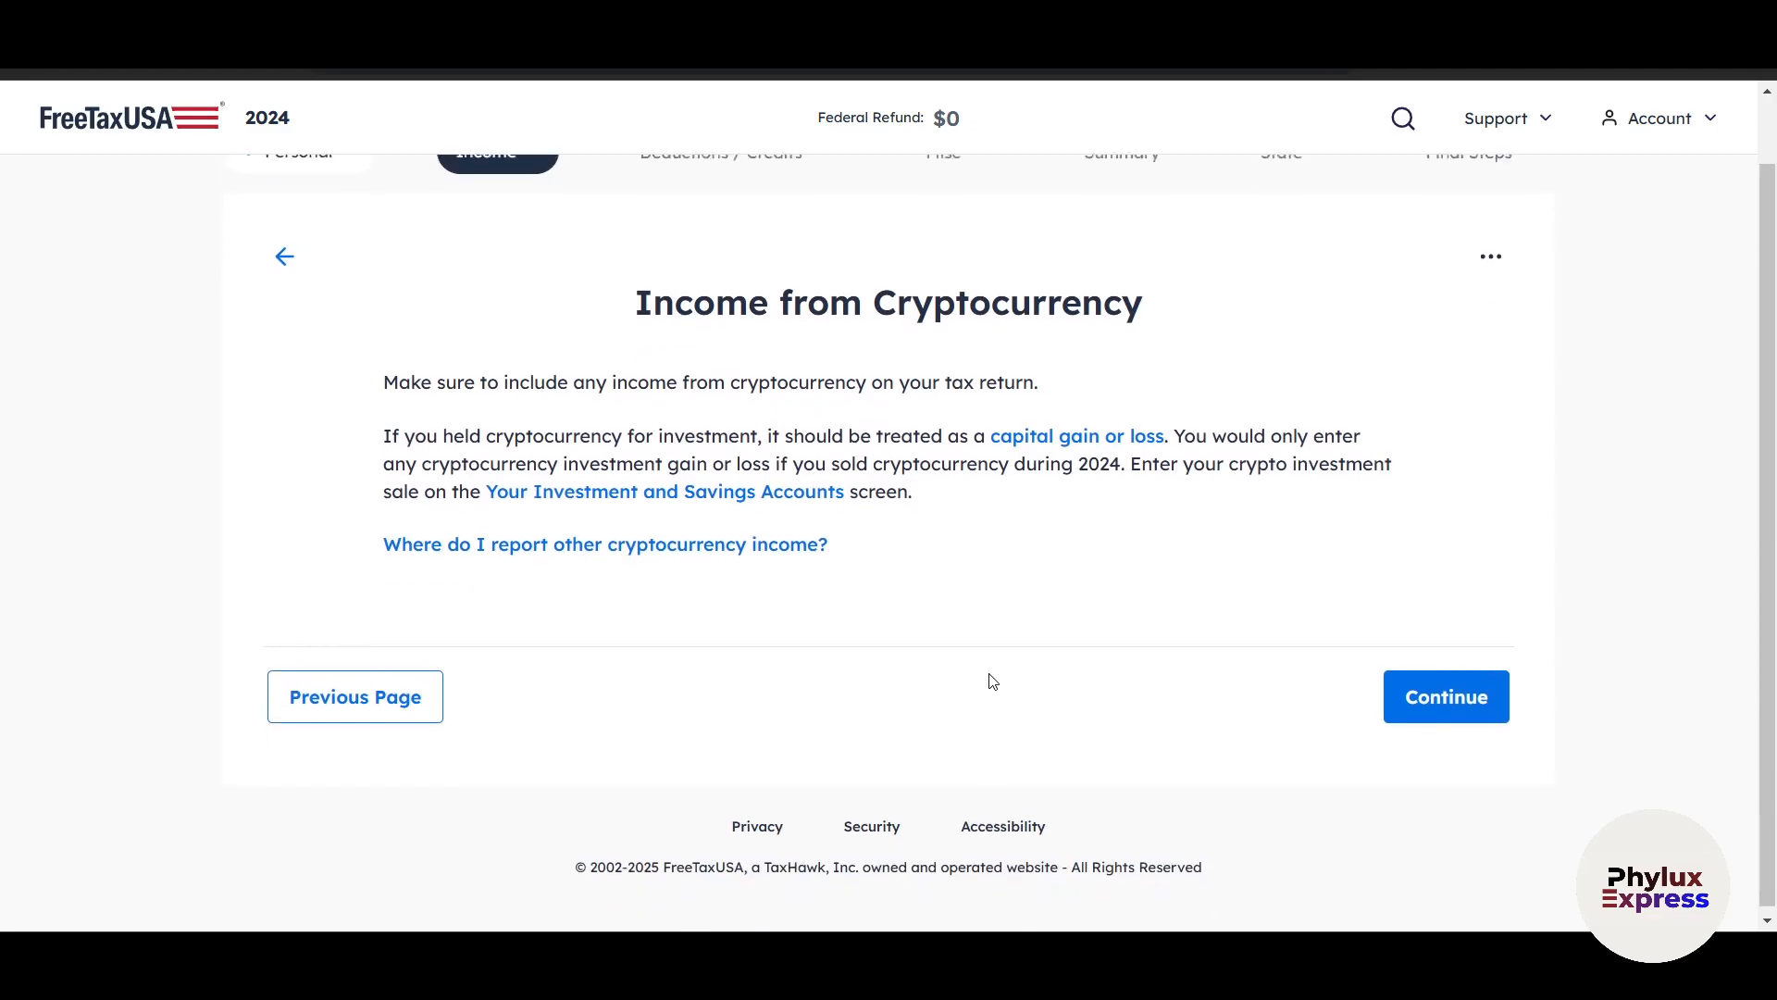
click(368, 697)
Answer No to the 2024 cryptocurrency question and save it to proceed to the income summary.
click(520, 524)
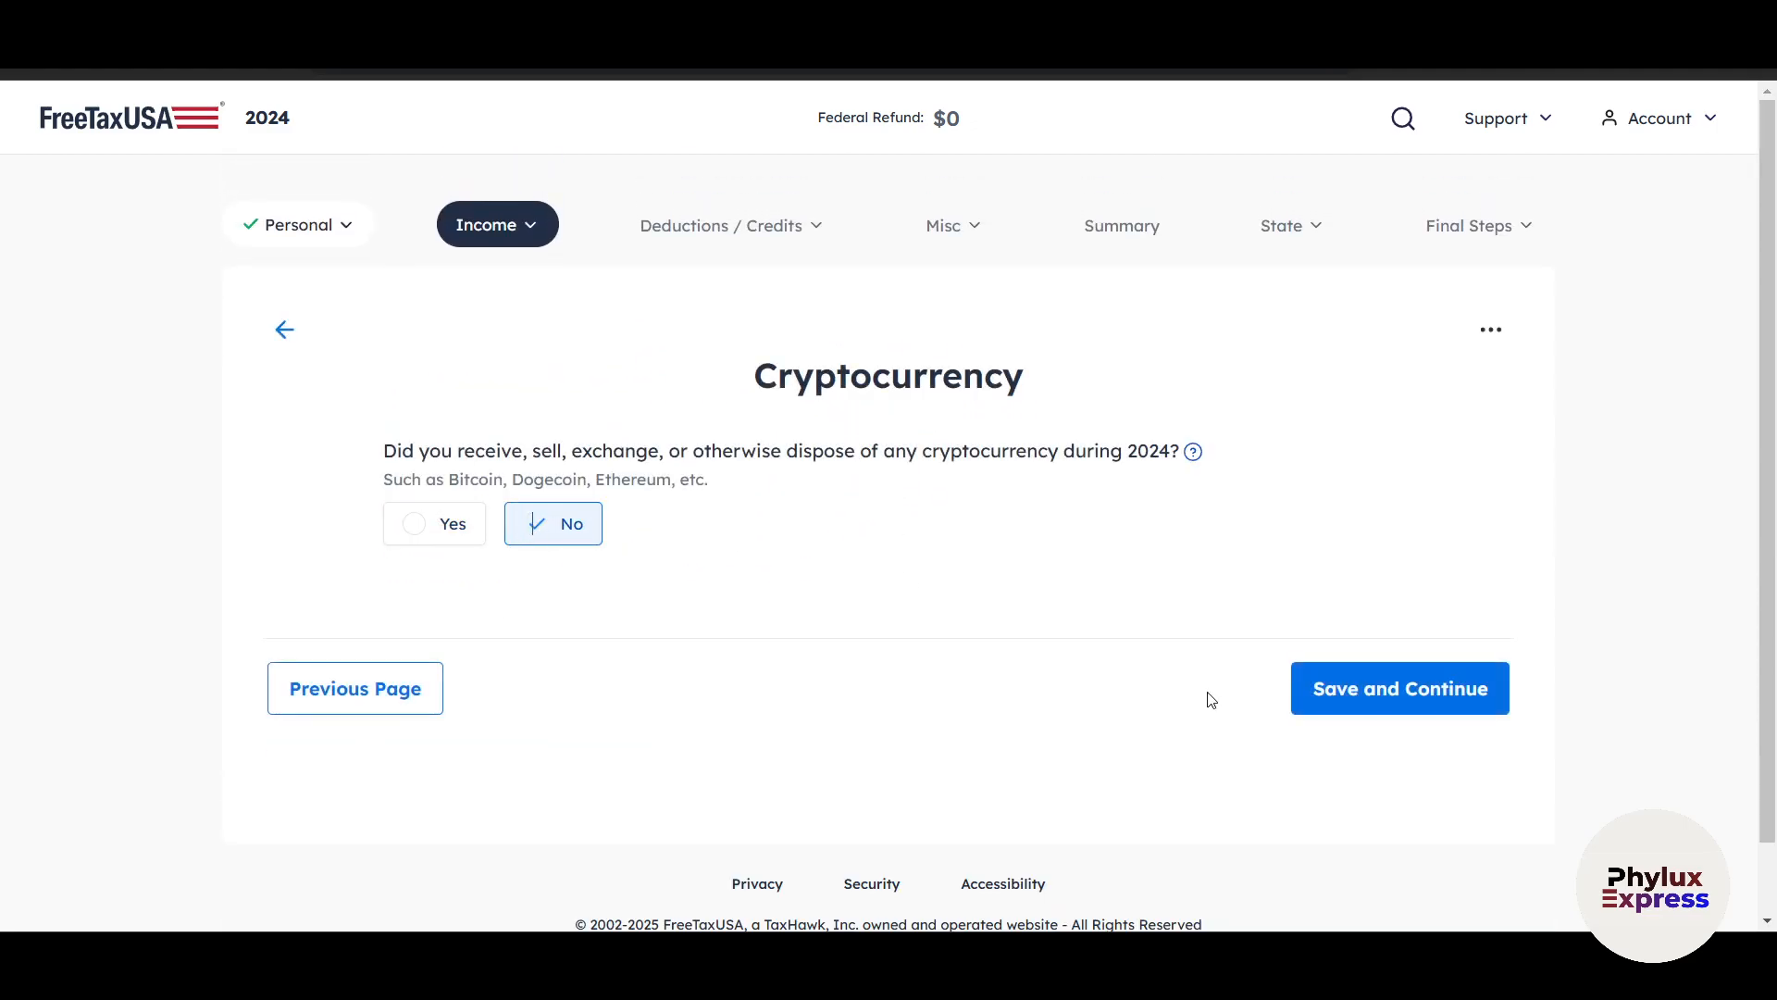
click(1393, 695)
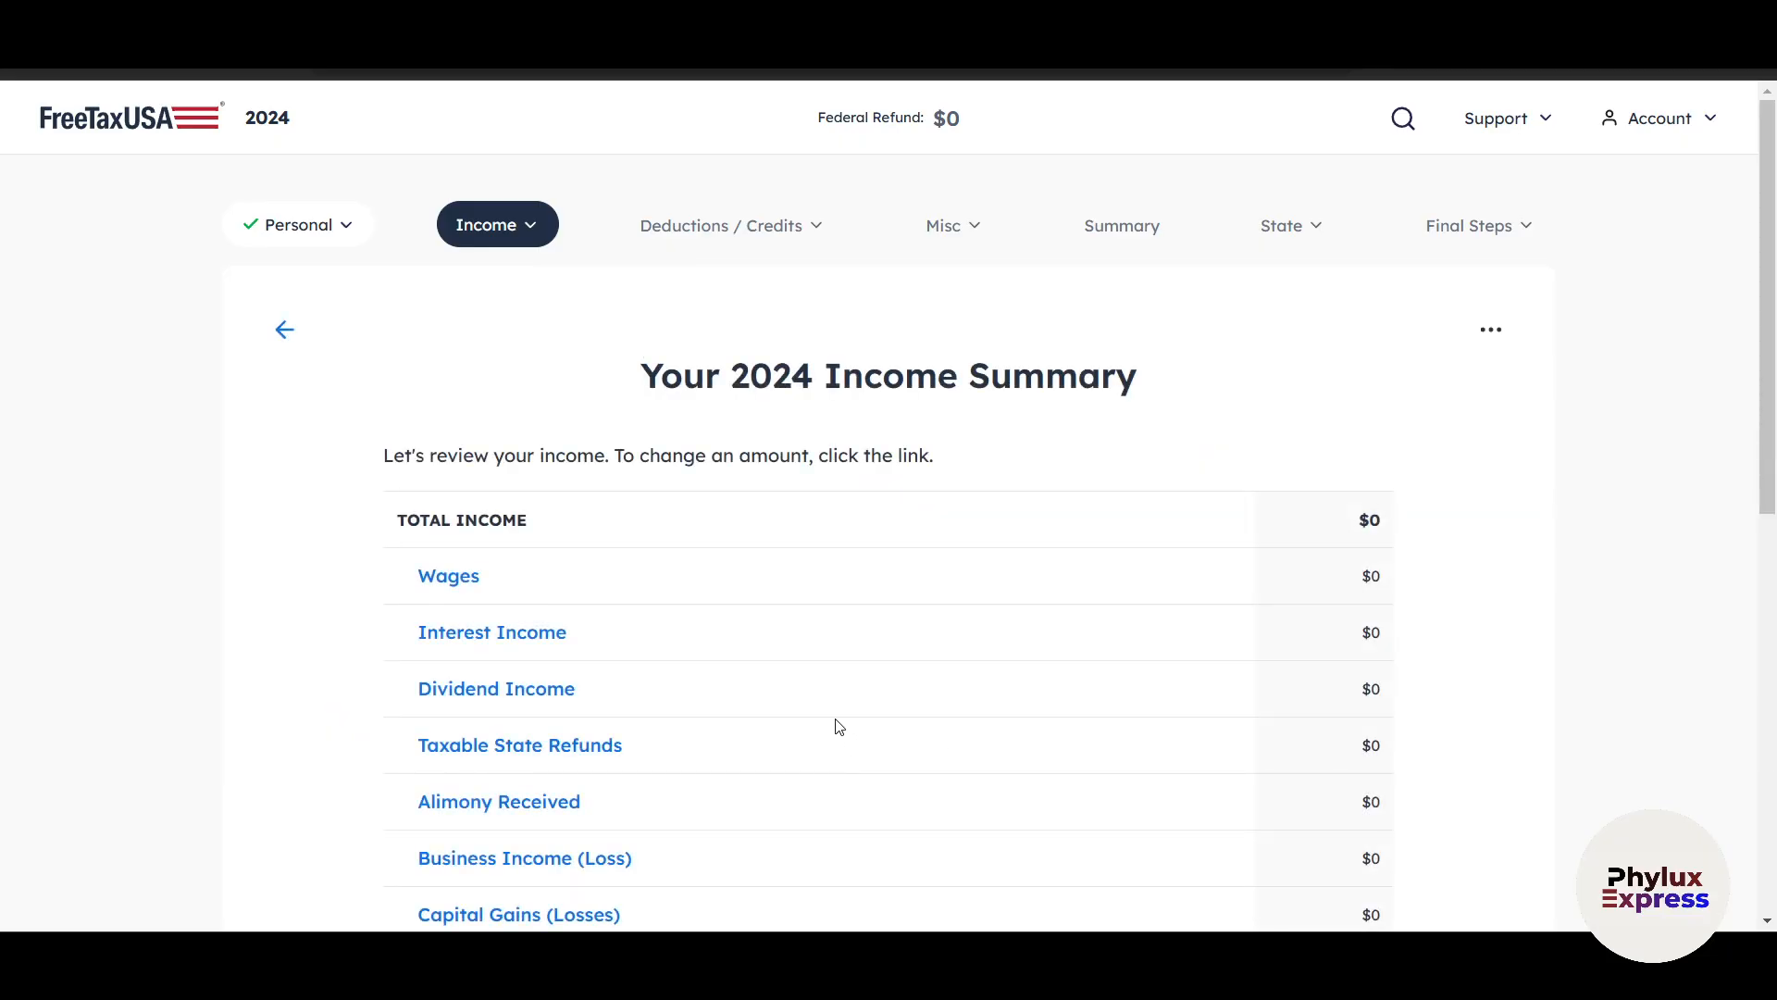
Review the total and individual entries in the 2024 Income Summary, and continue past it.
scroll(802, 547, down, 3)
scroll(802, 547, up, 3)
scroll(1389, 569, down, 7)
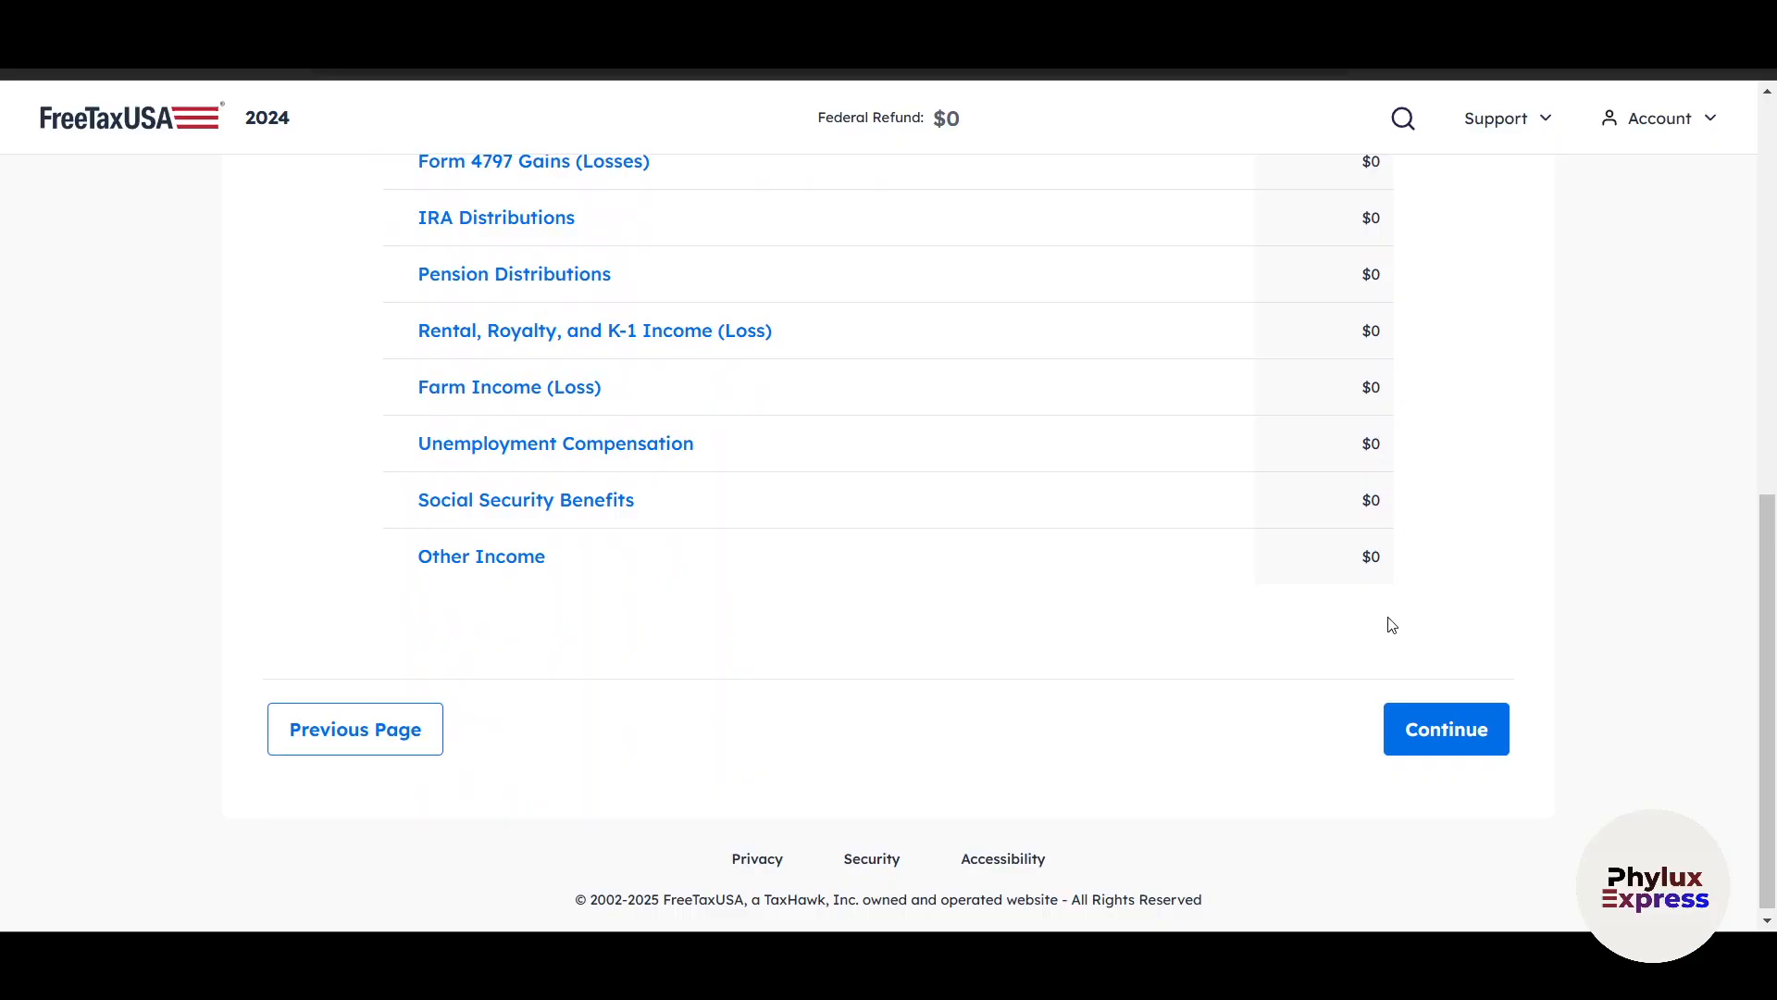
scroll(1386, 620, up, 5)
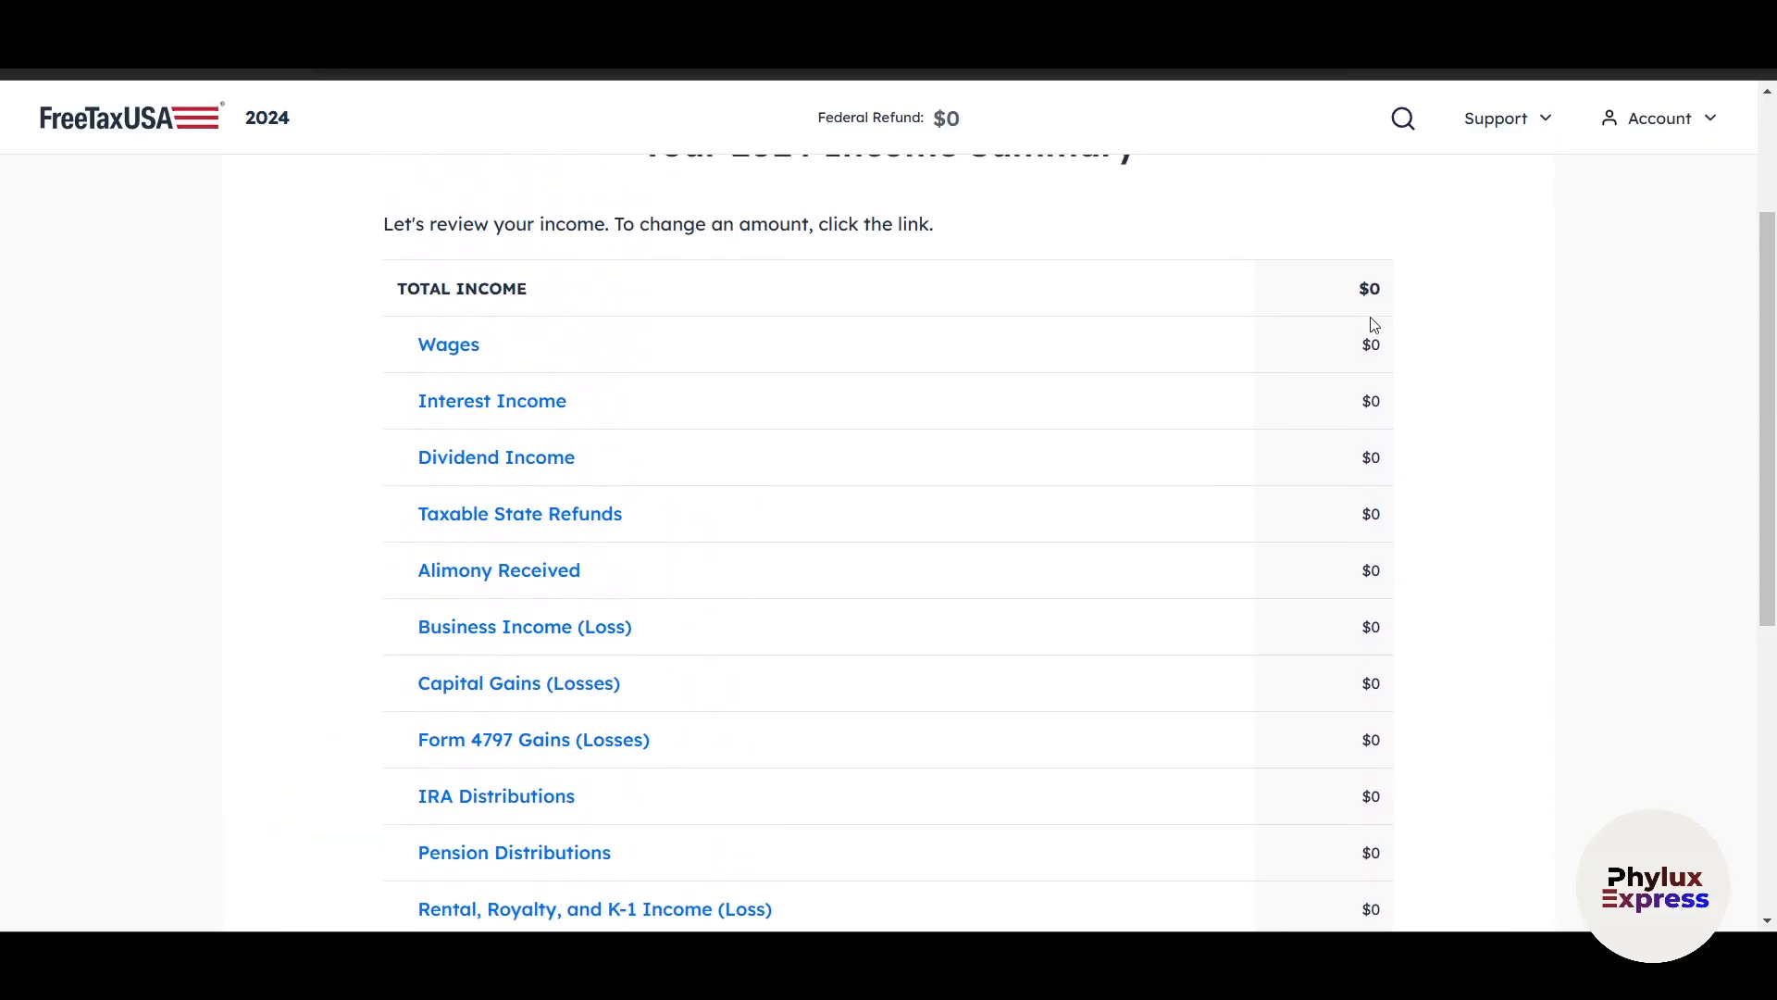
scroll(1434, 588, down, 6)
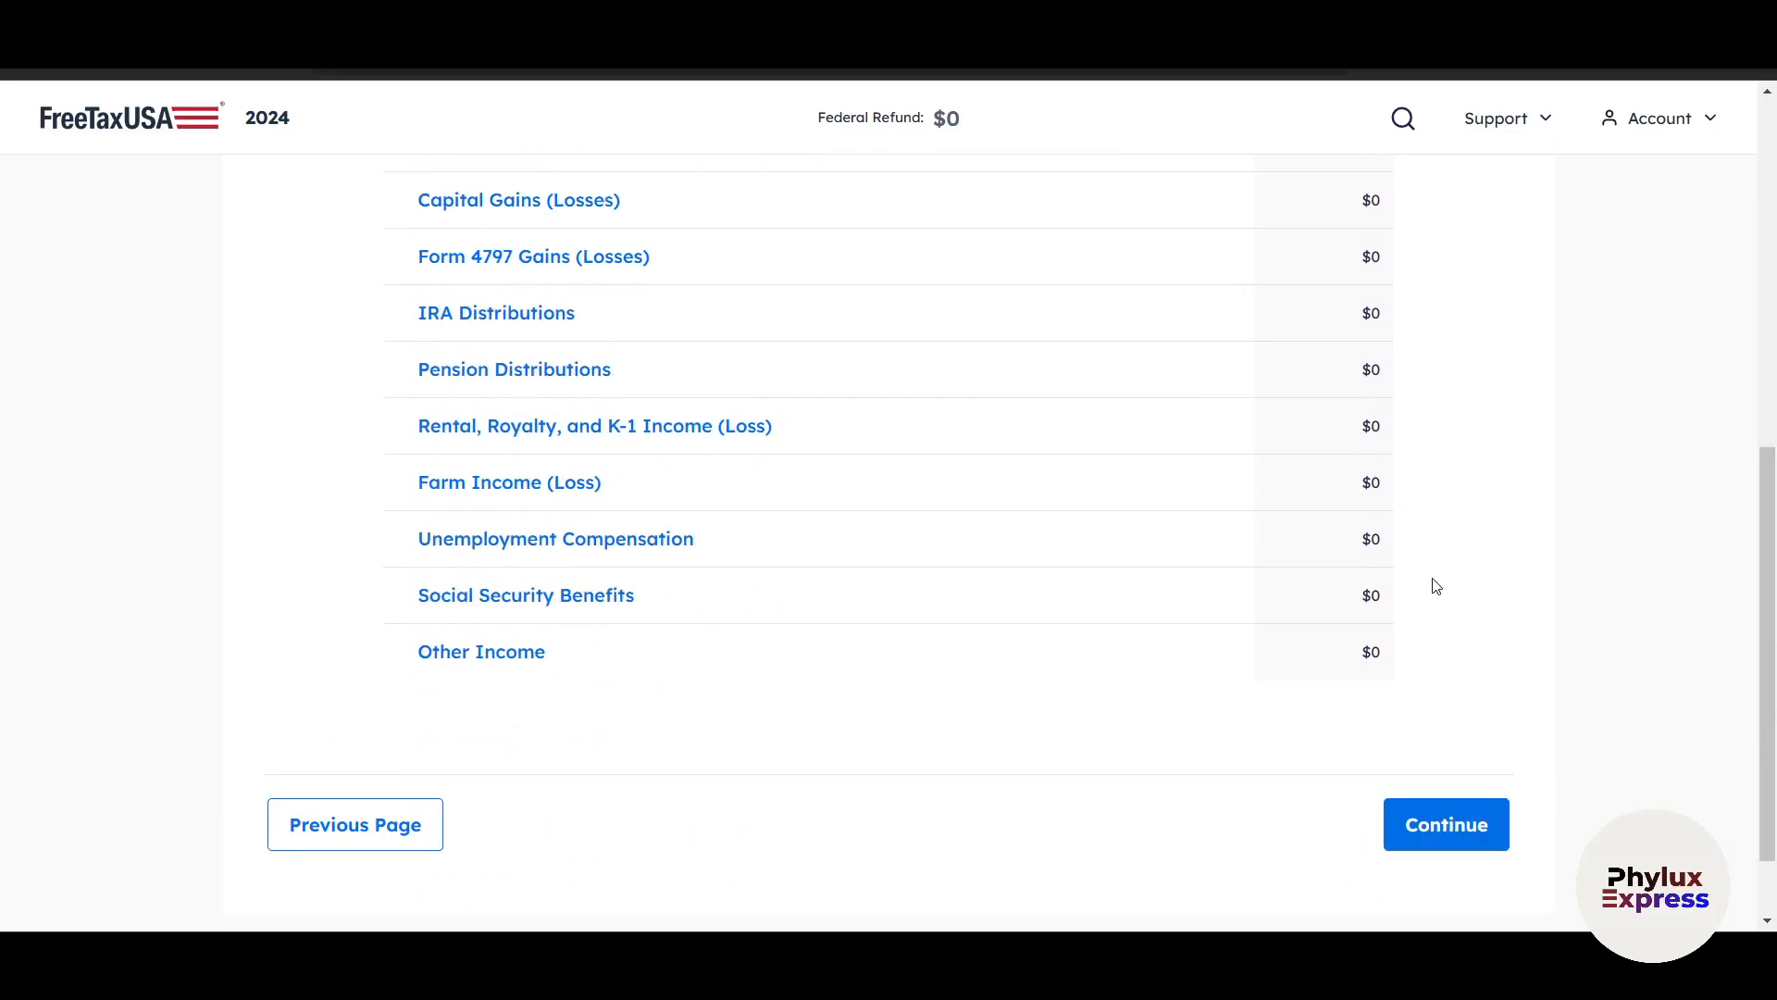
scroll(1444, 717, up, 1)
scroll(1468, 552, up, 6)
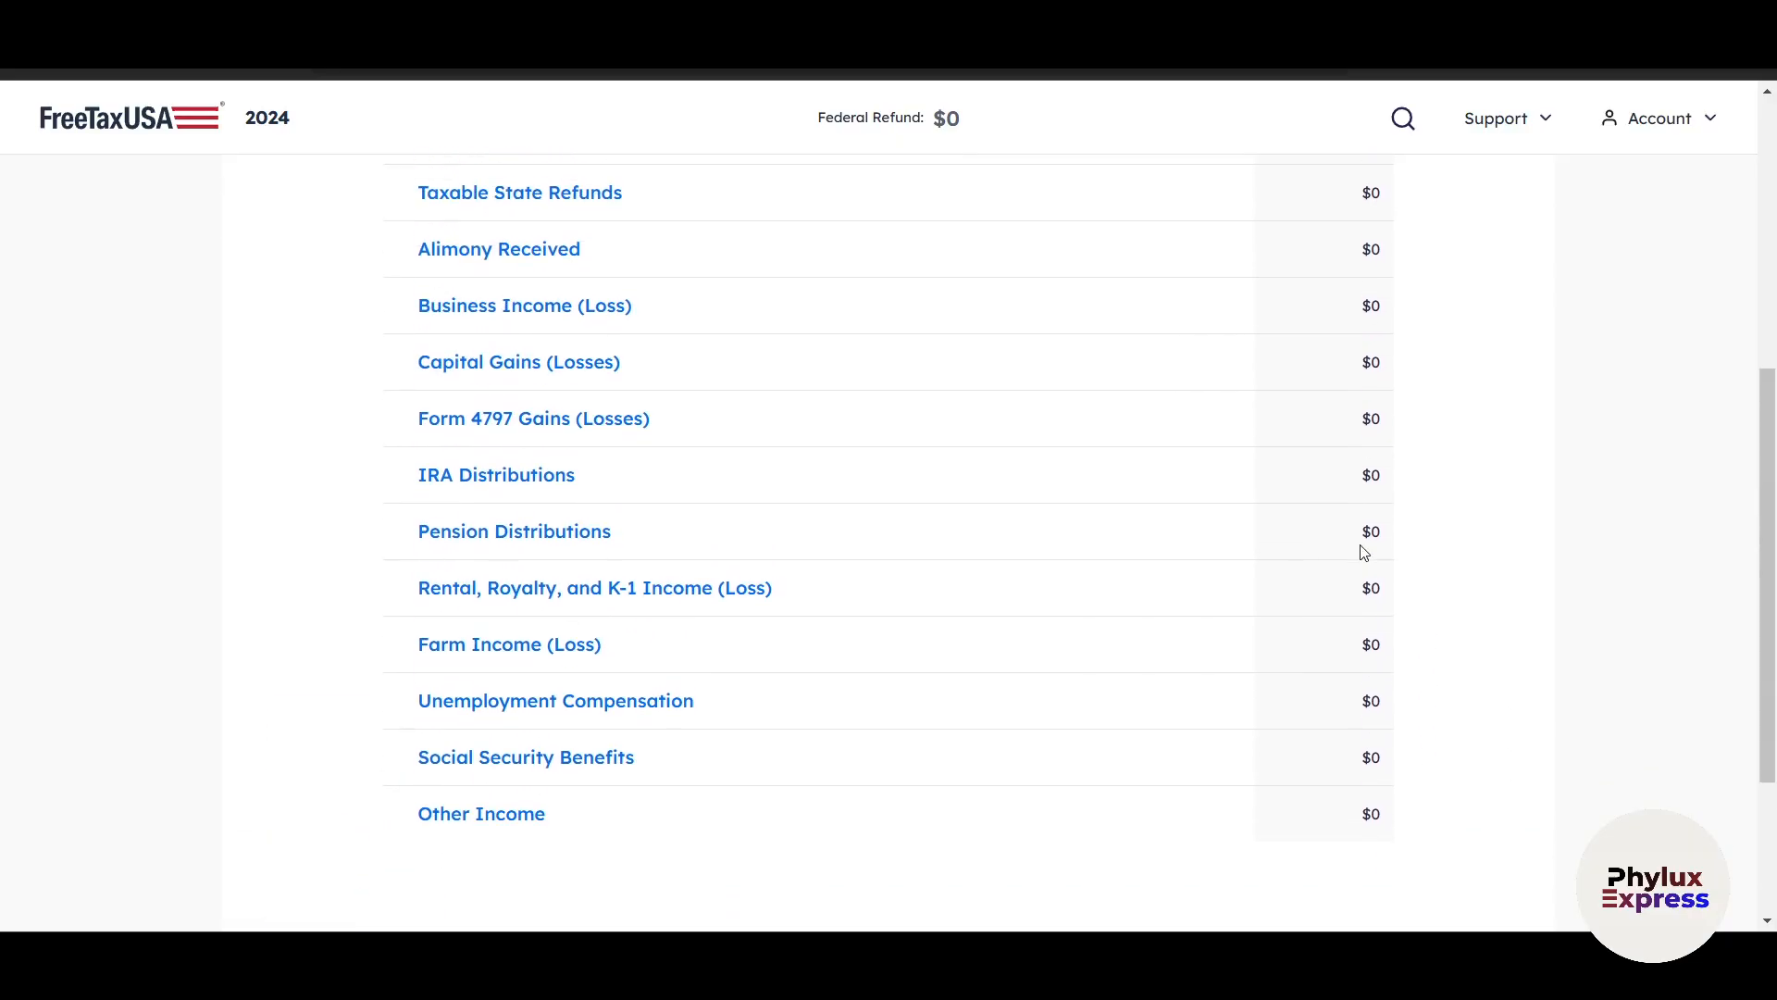
scroll(1468, 552, down, 7)
click(1417, 749)
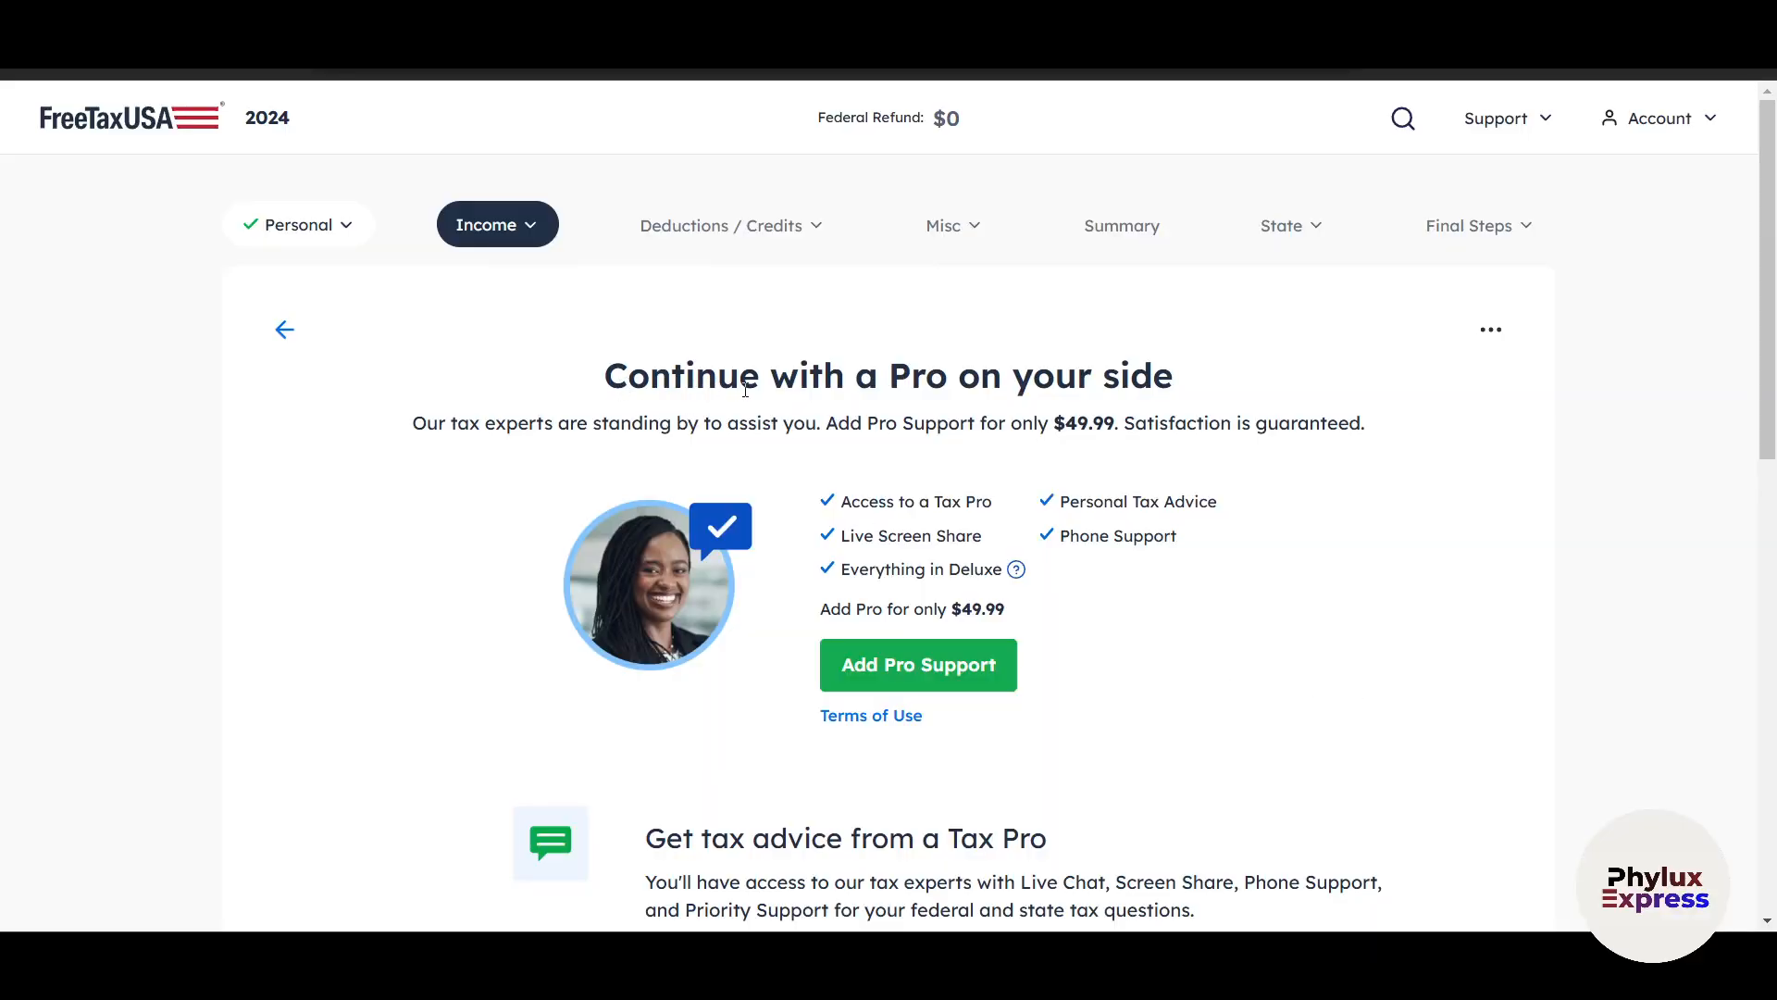
Look over the Pro Support offer and continue without adding it.
scroll(1111, 509, down, 10)
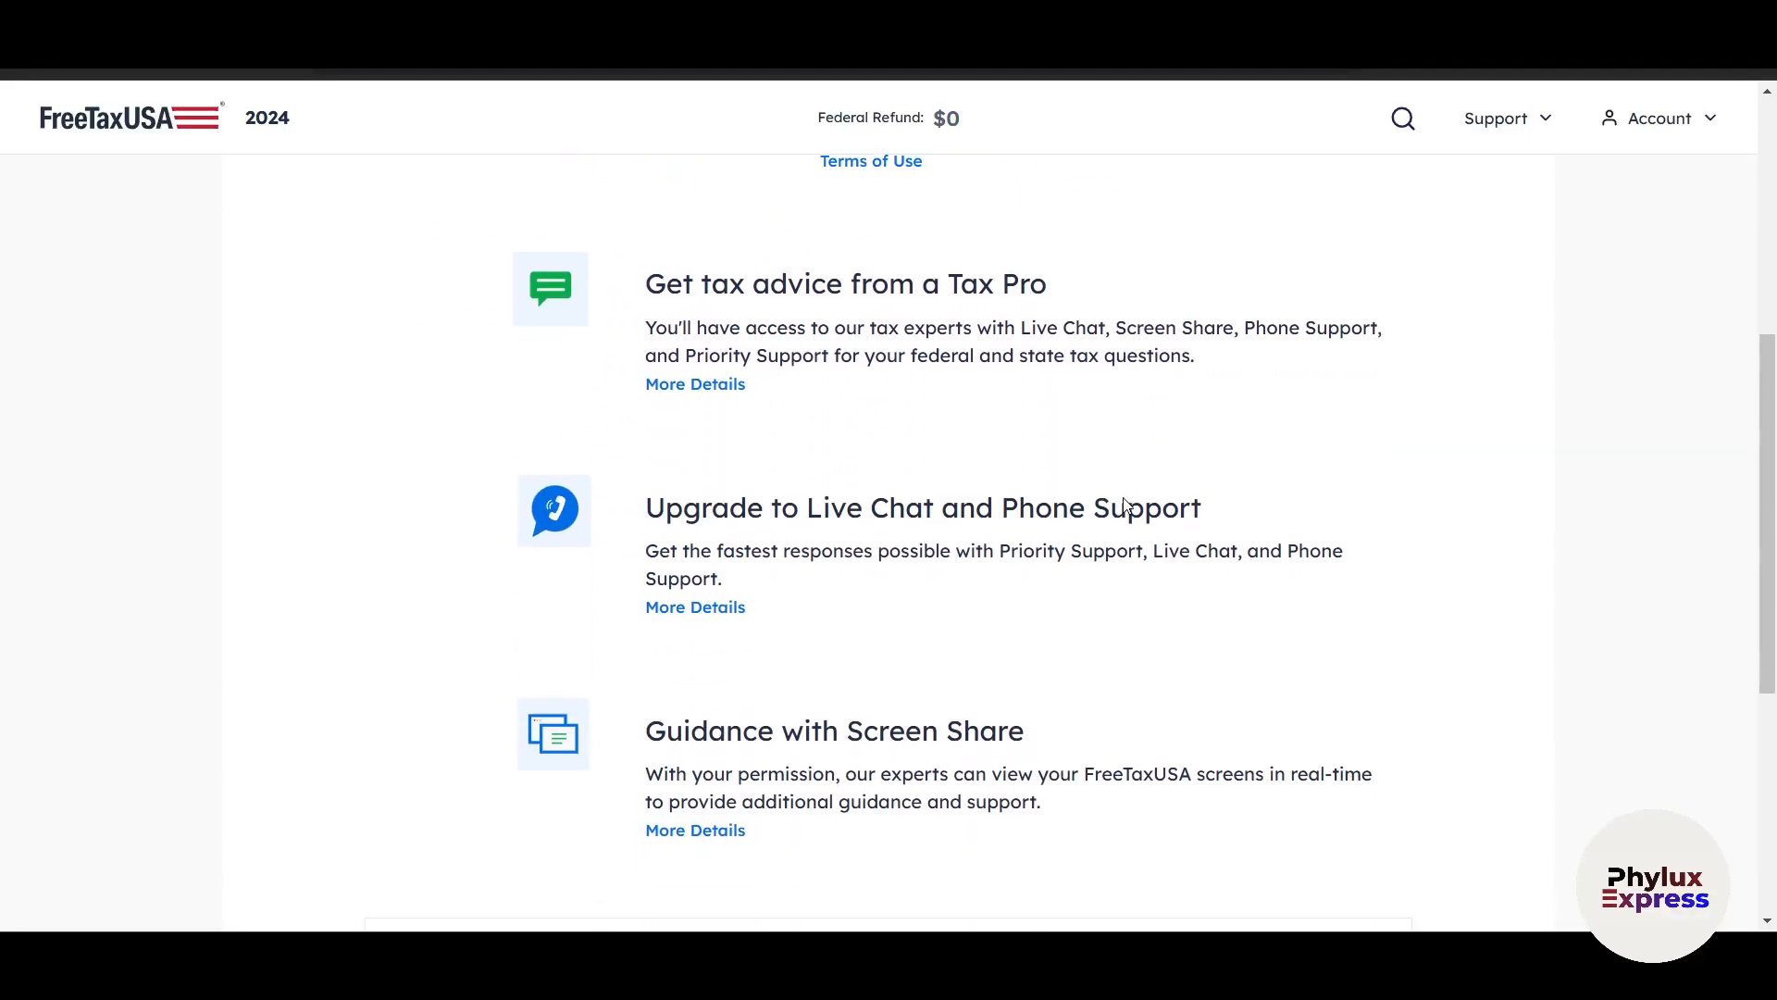
click(1424, 759)
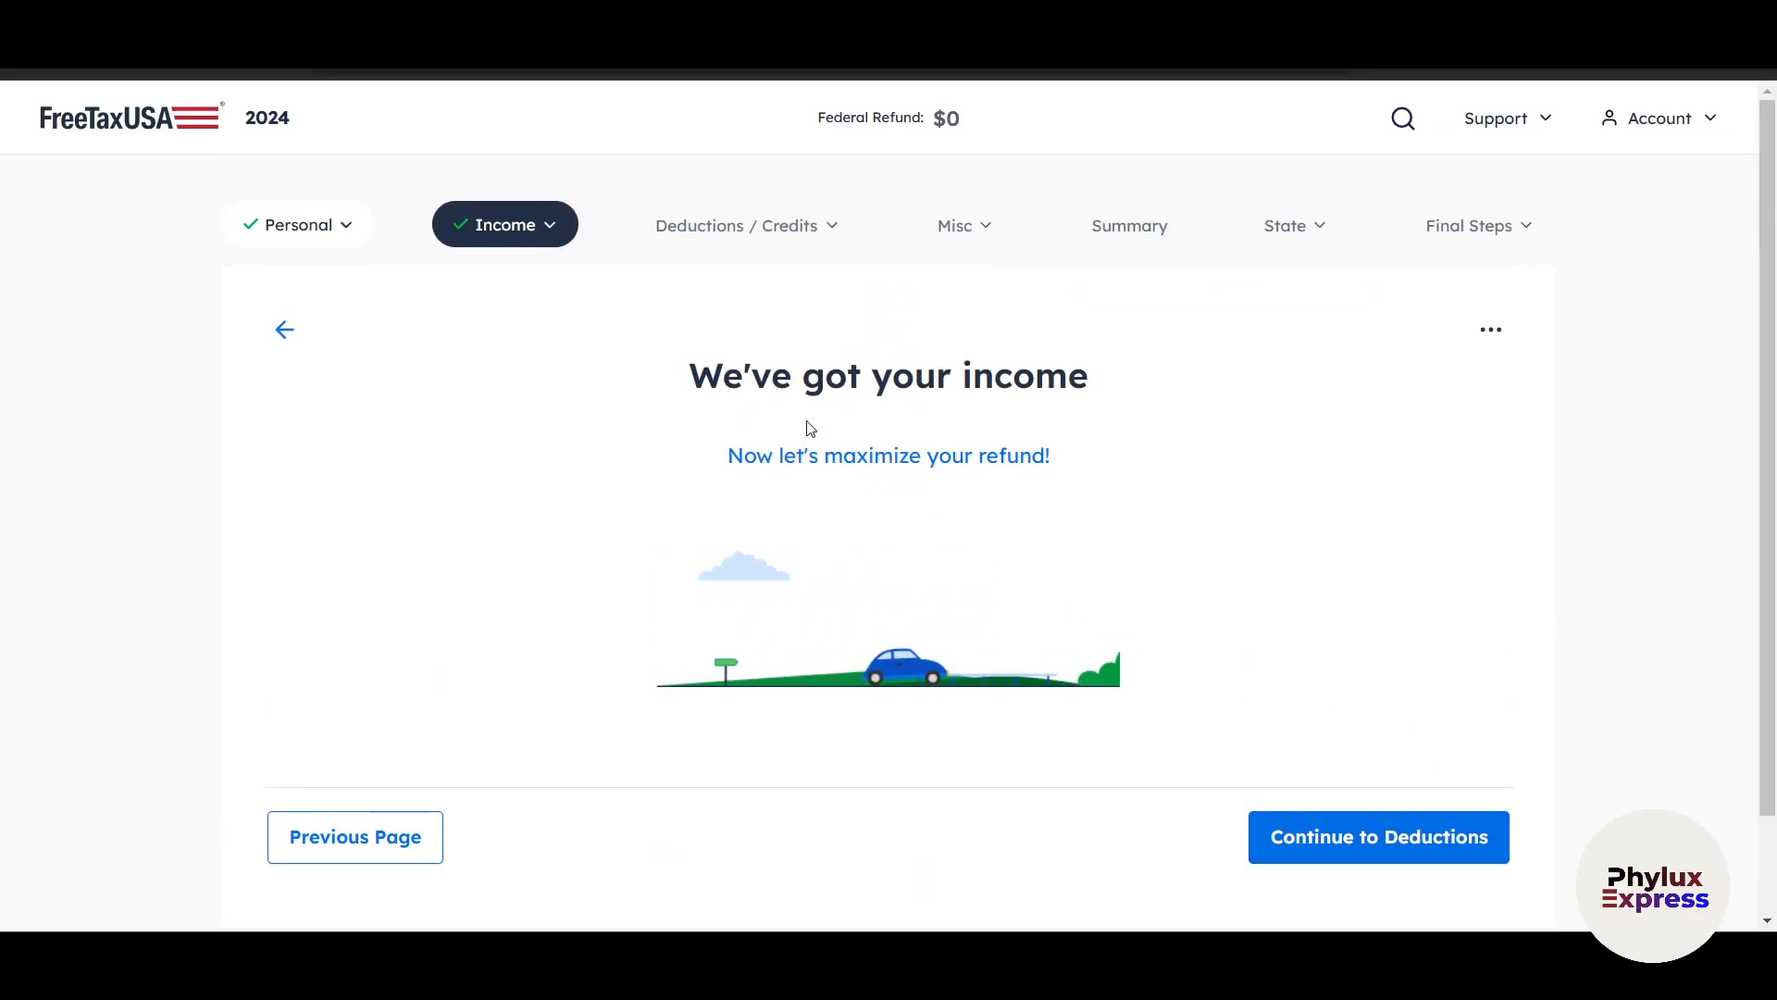
Proceed to the deductions section and select Made a donation as an applicable deduction.
click(1309, 840)
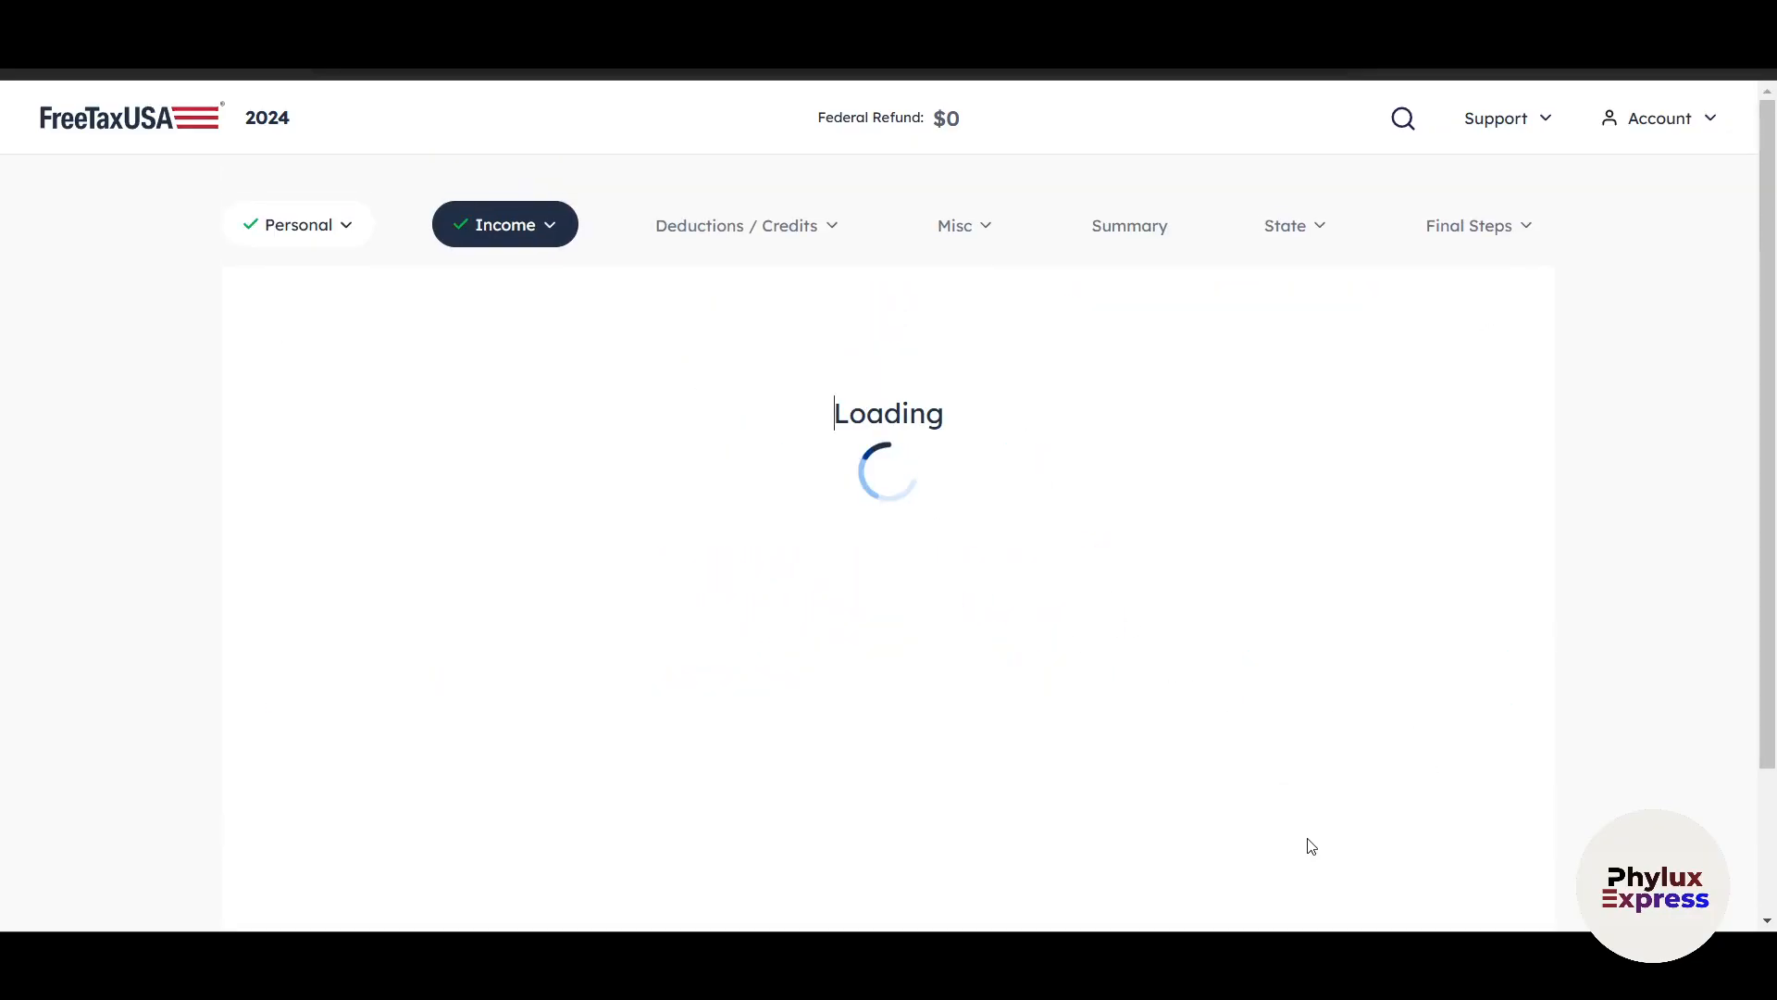
scroll(1190, 769, down, 1)
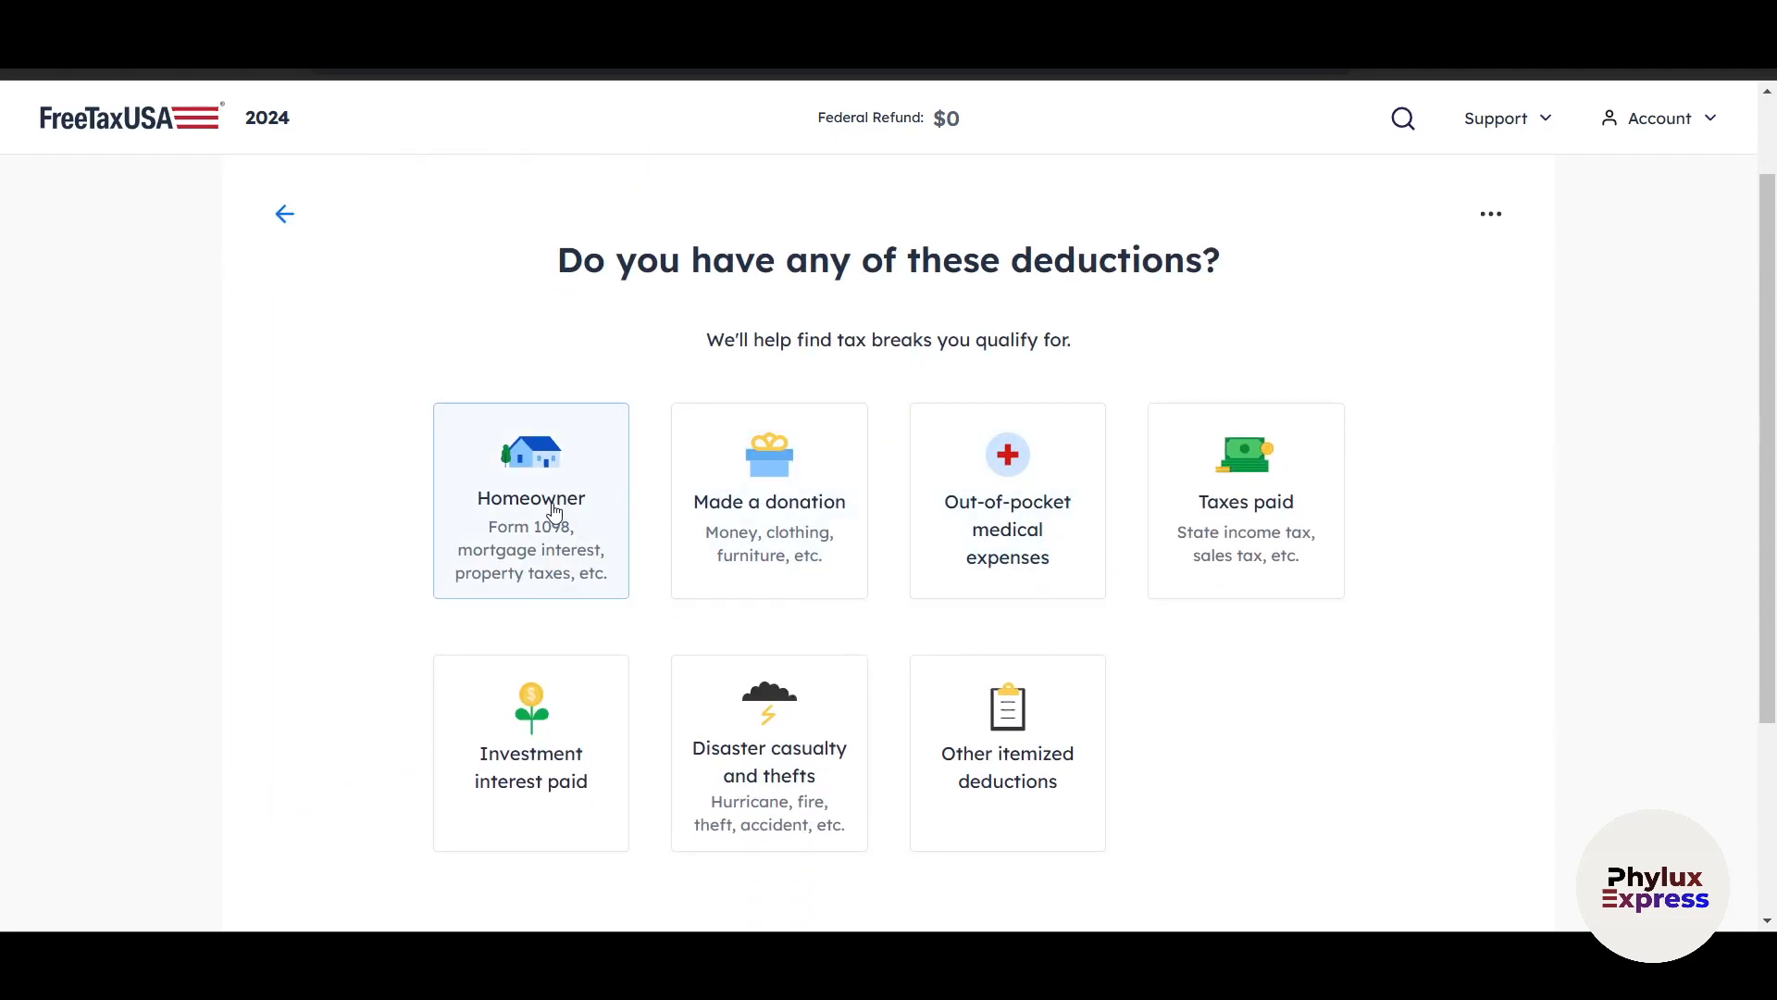
click(812, 532)
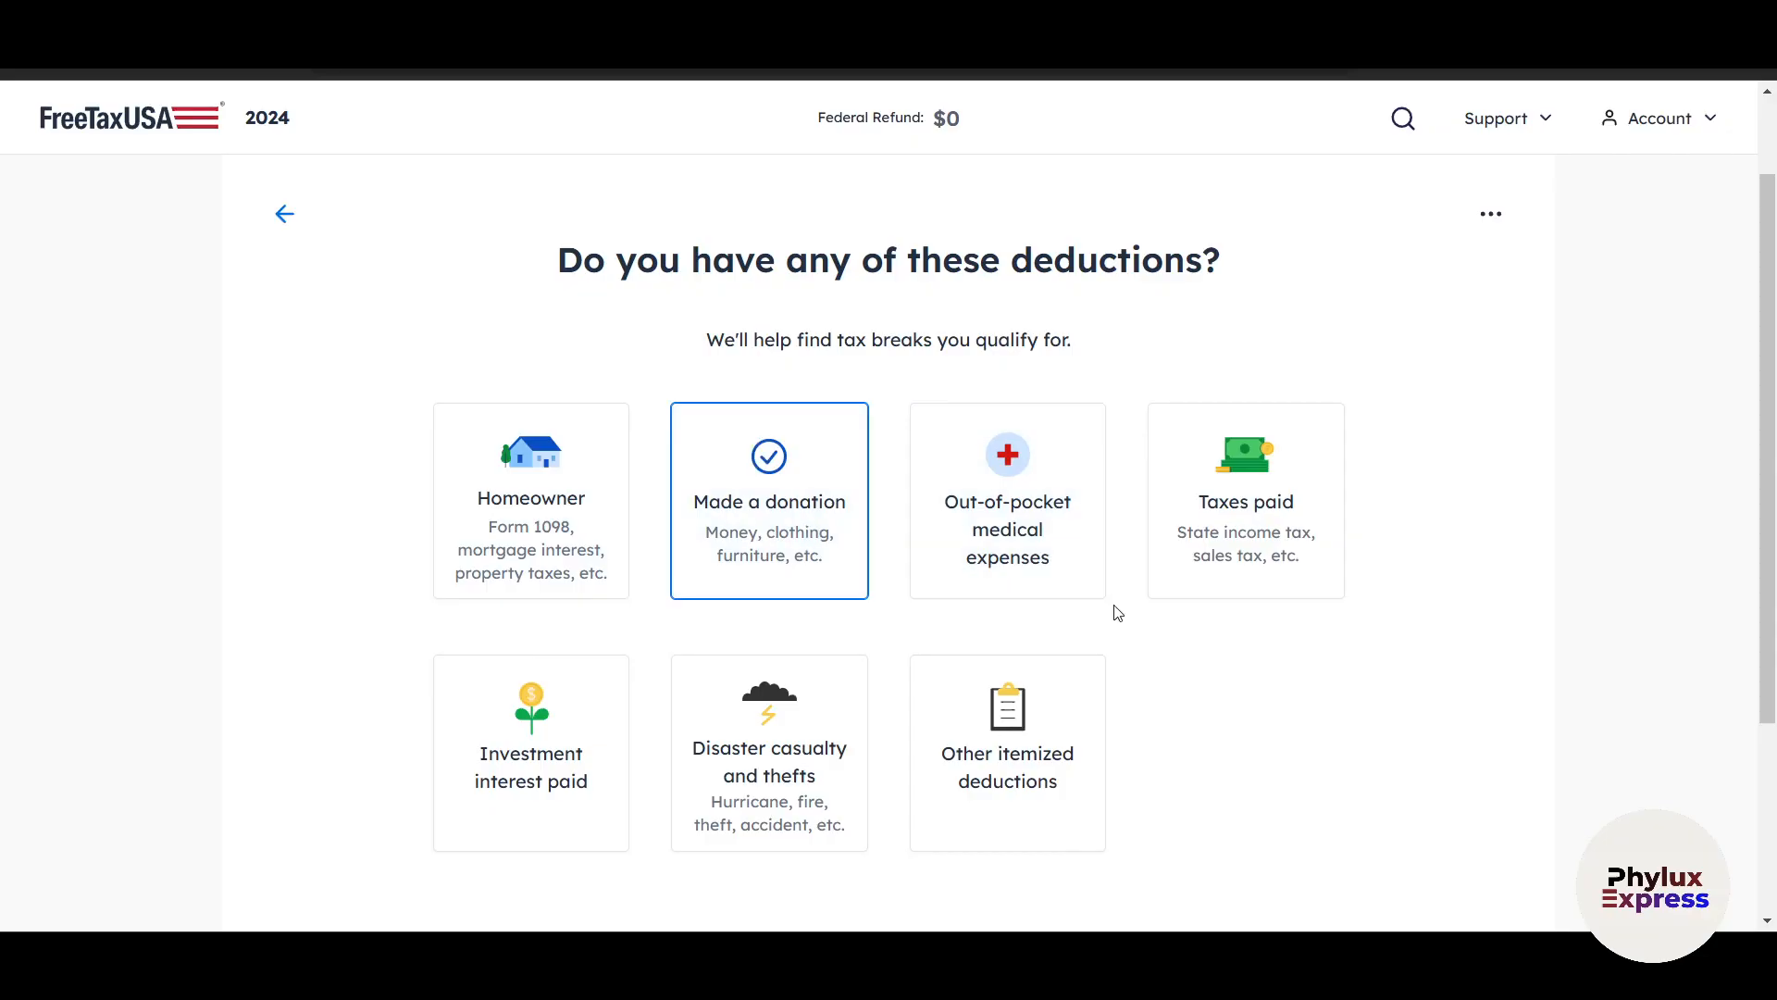
Save the deductions selection with Made a donation as the only chosen deduction.
click(1281, 533)
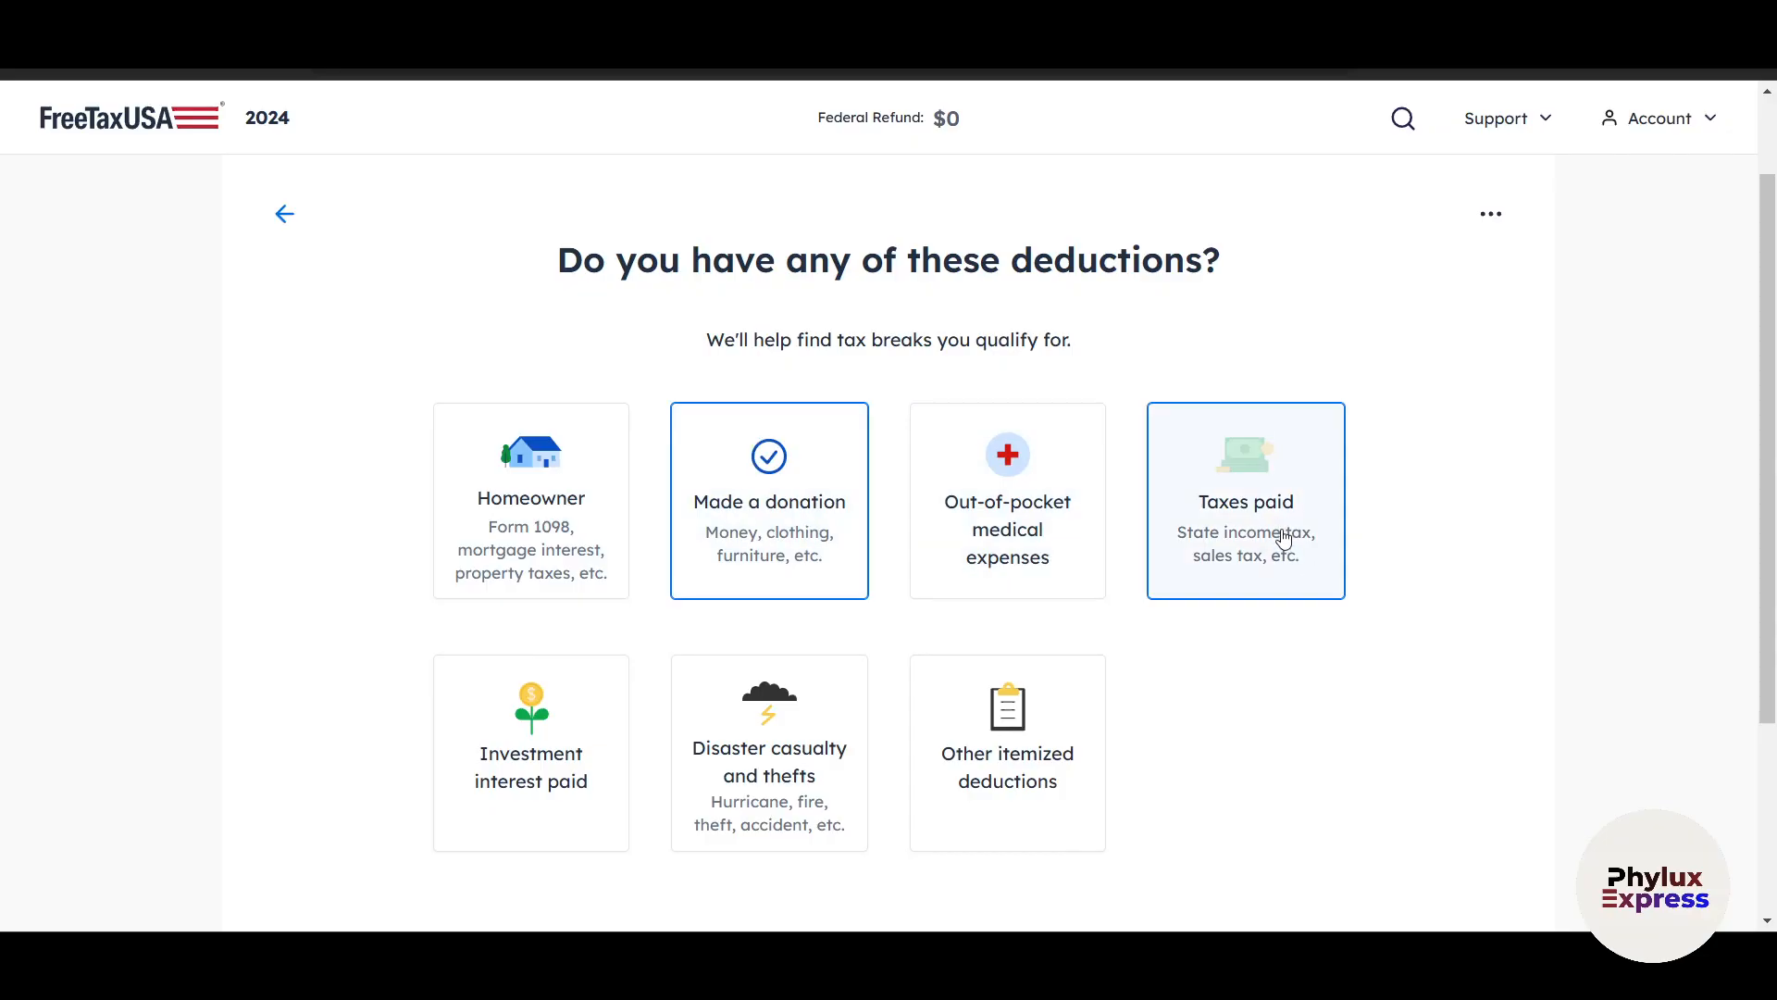
scroll(1274, 643, down, 3)
click(1222, 342)
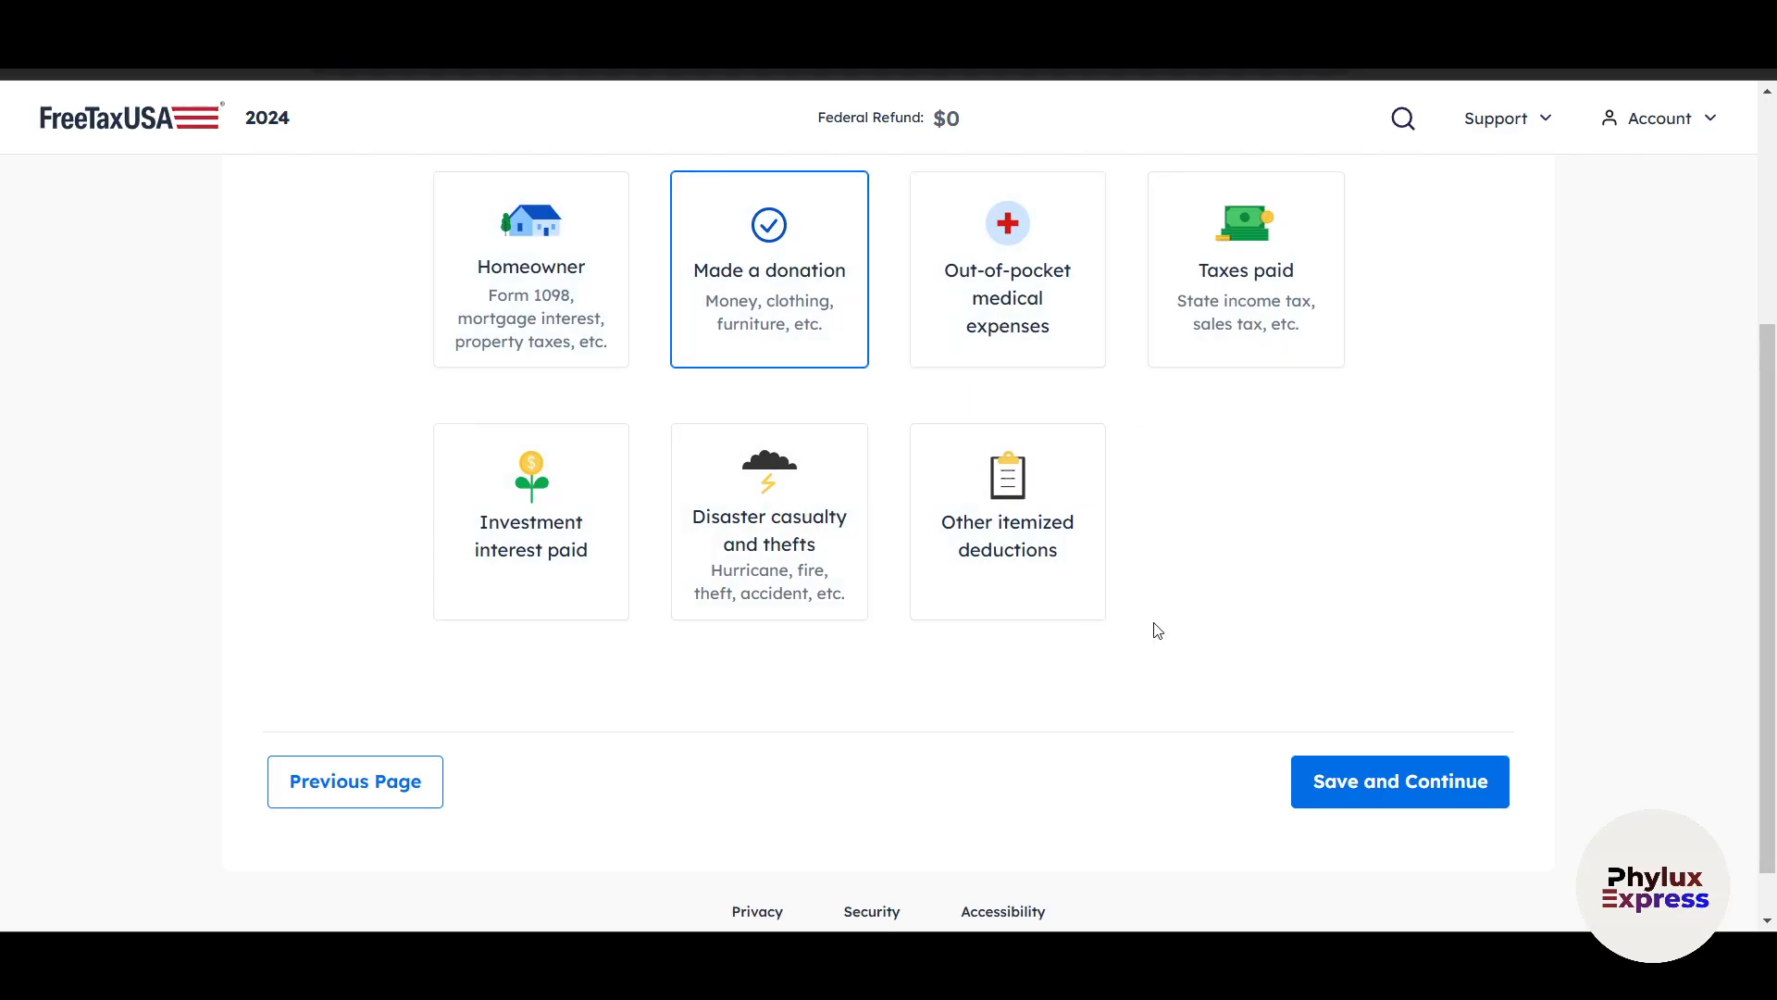
click(1335, 778)
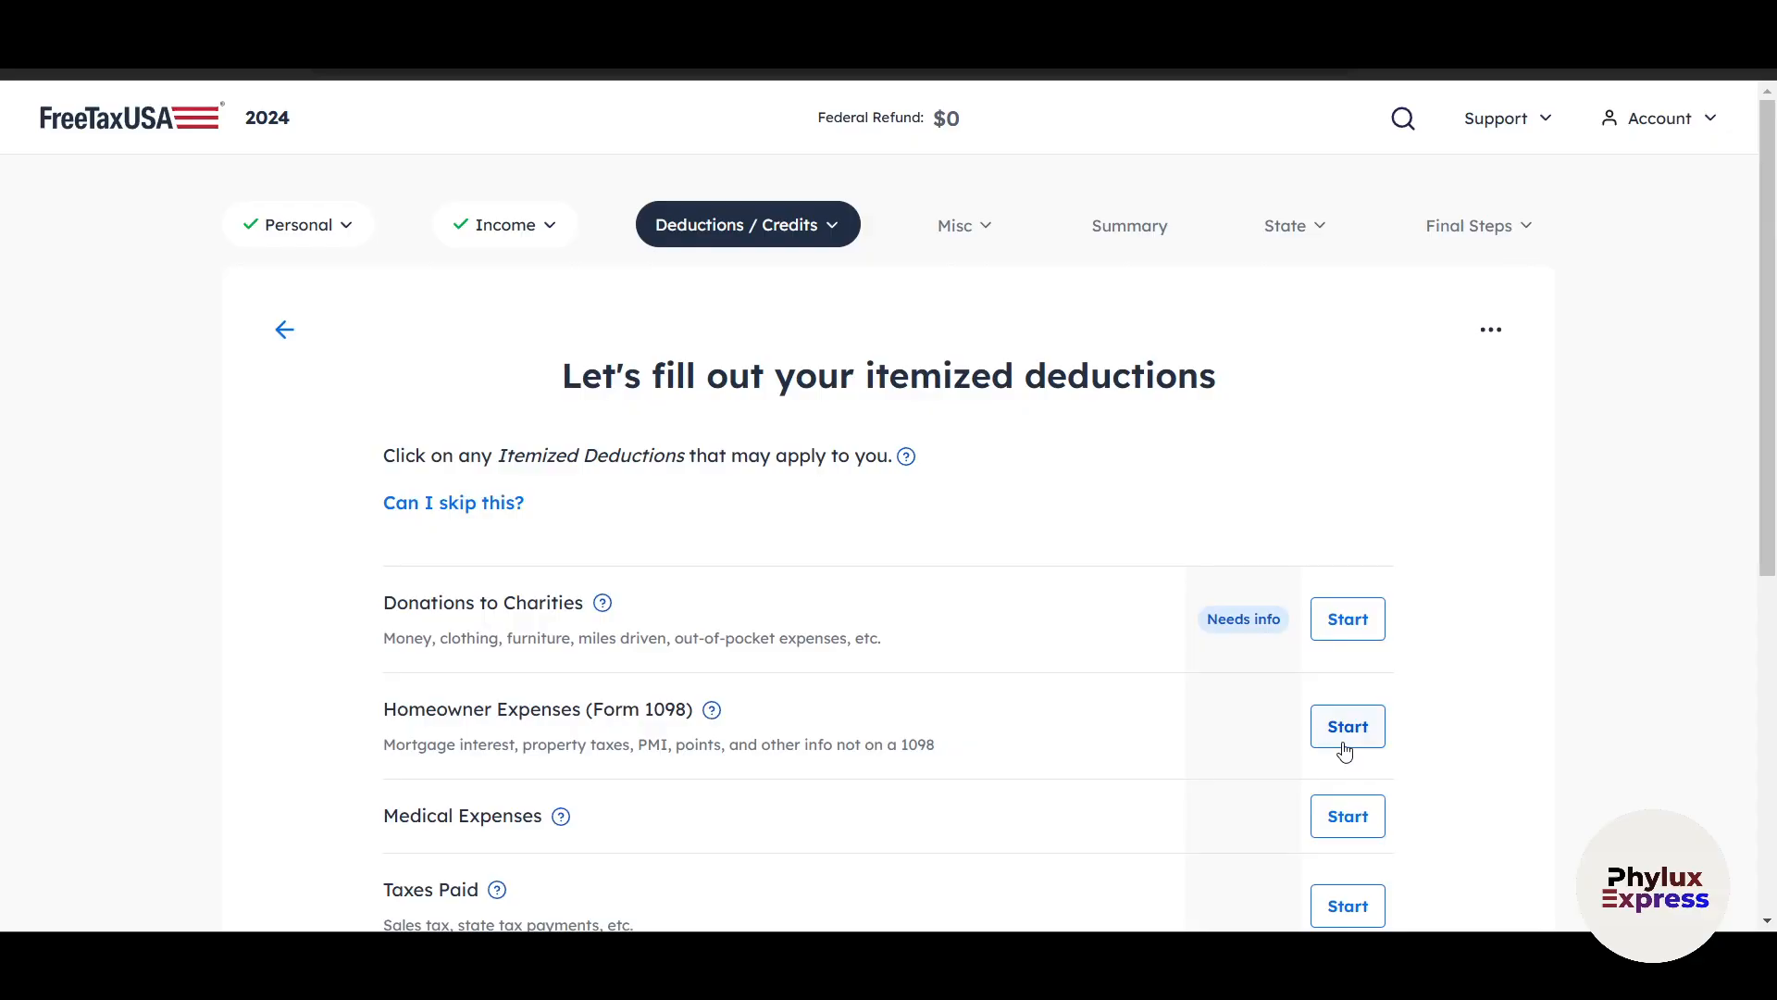
Open the Donations to Charities form, look through its questions, and save it with the donation amounts and volunteer mileage left blank.
scroll(1453, 681, down, 3)
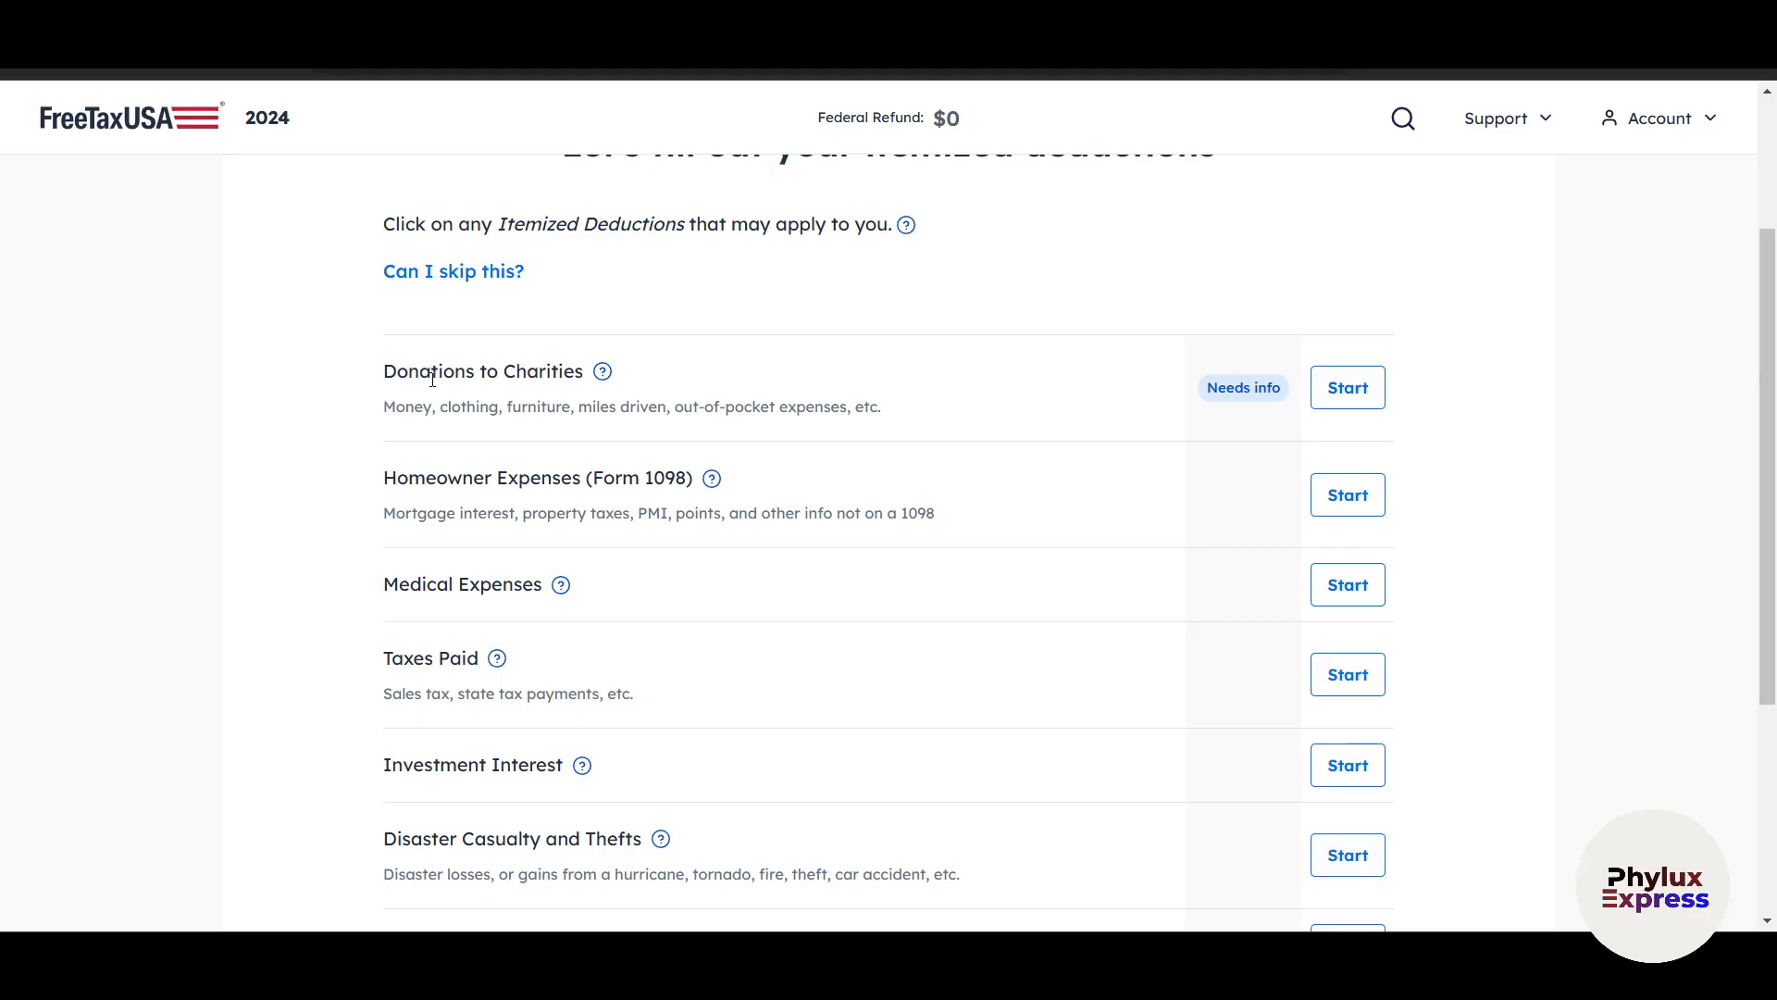
click(1346, 387)
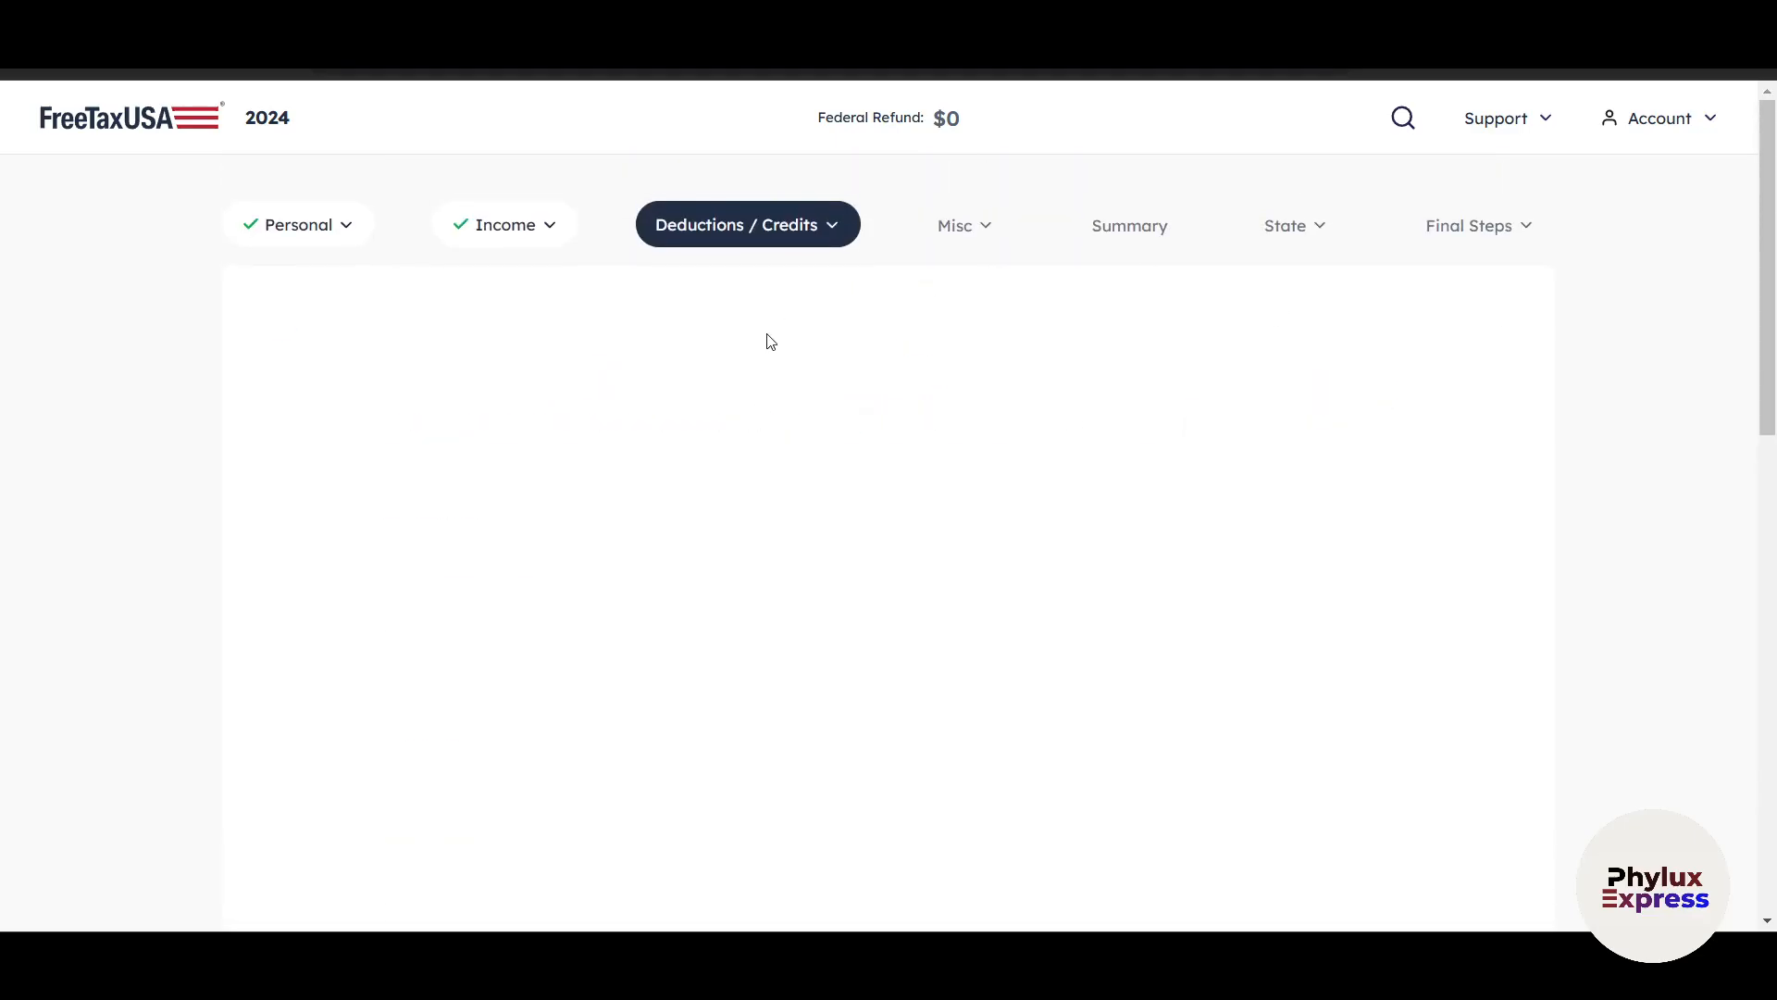
scroll(896, 702, down, 4)
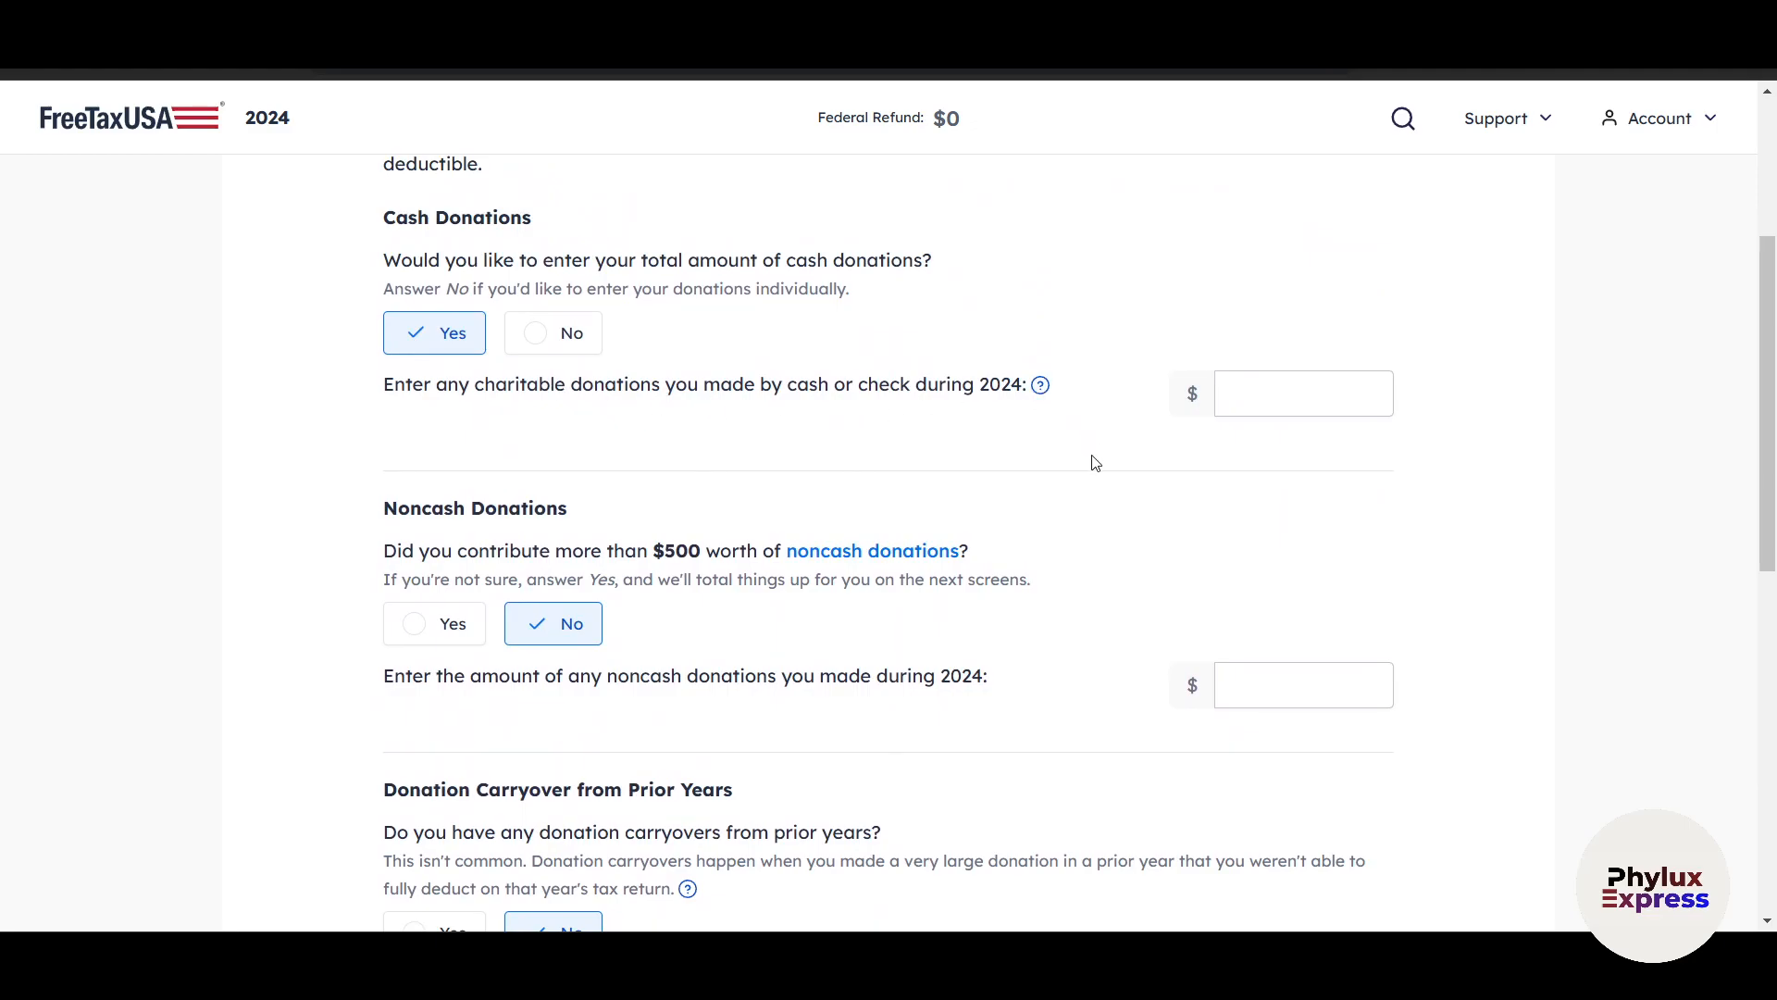
scroll(1092, 518, down, 1)
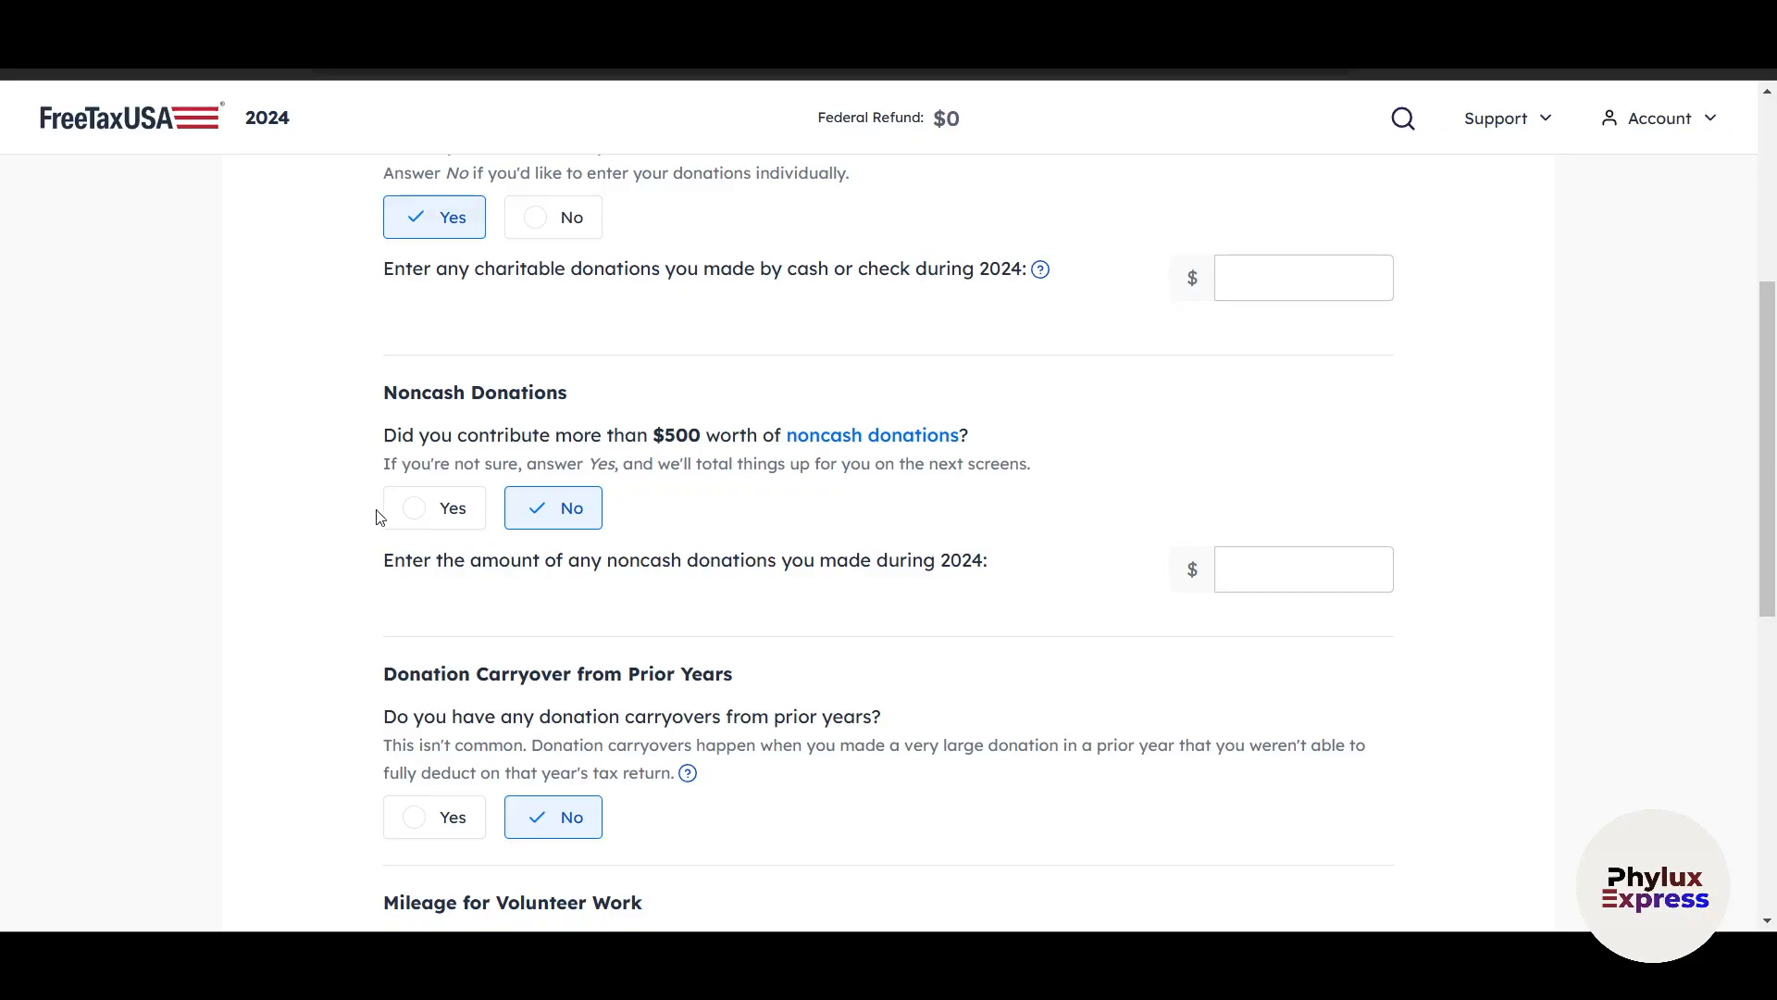
scroll(1196, 571, down, 6)
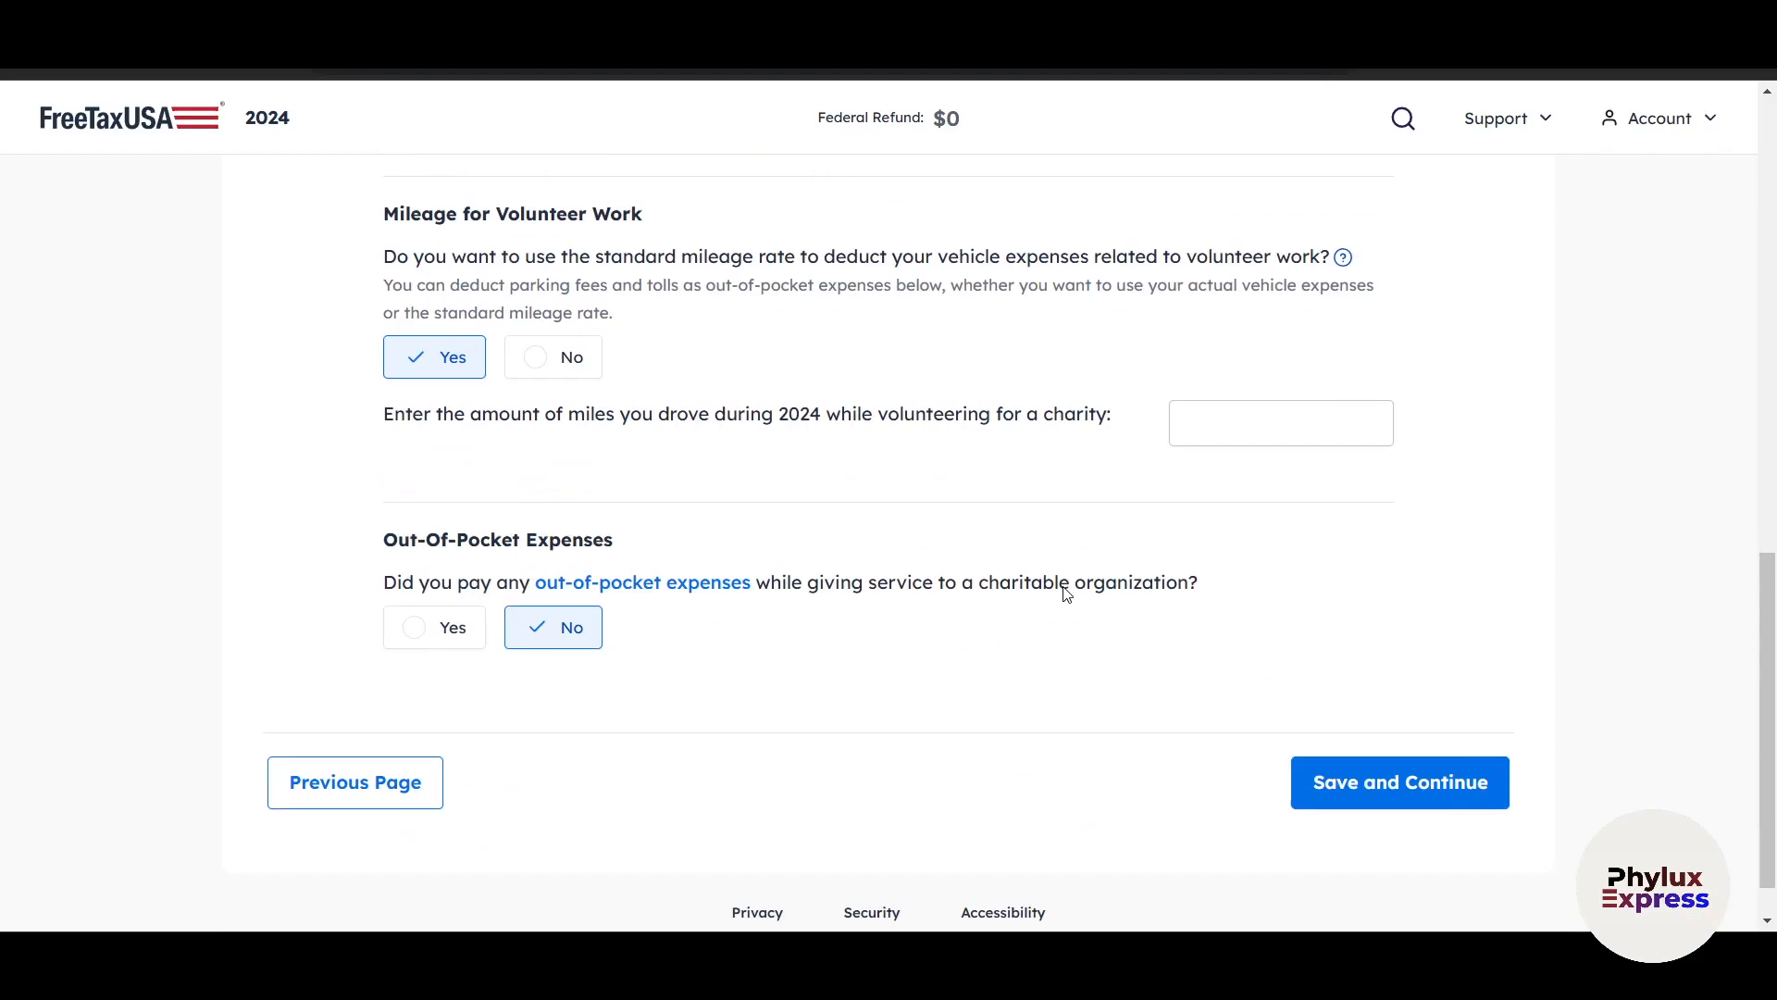
click(1318, 728)
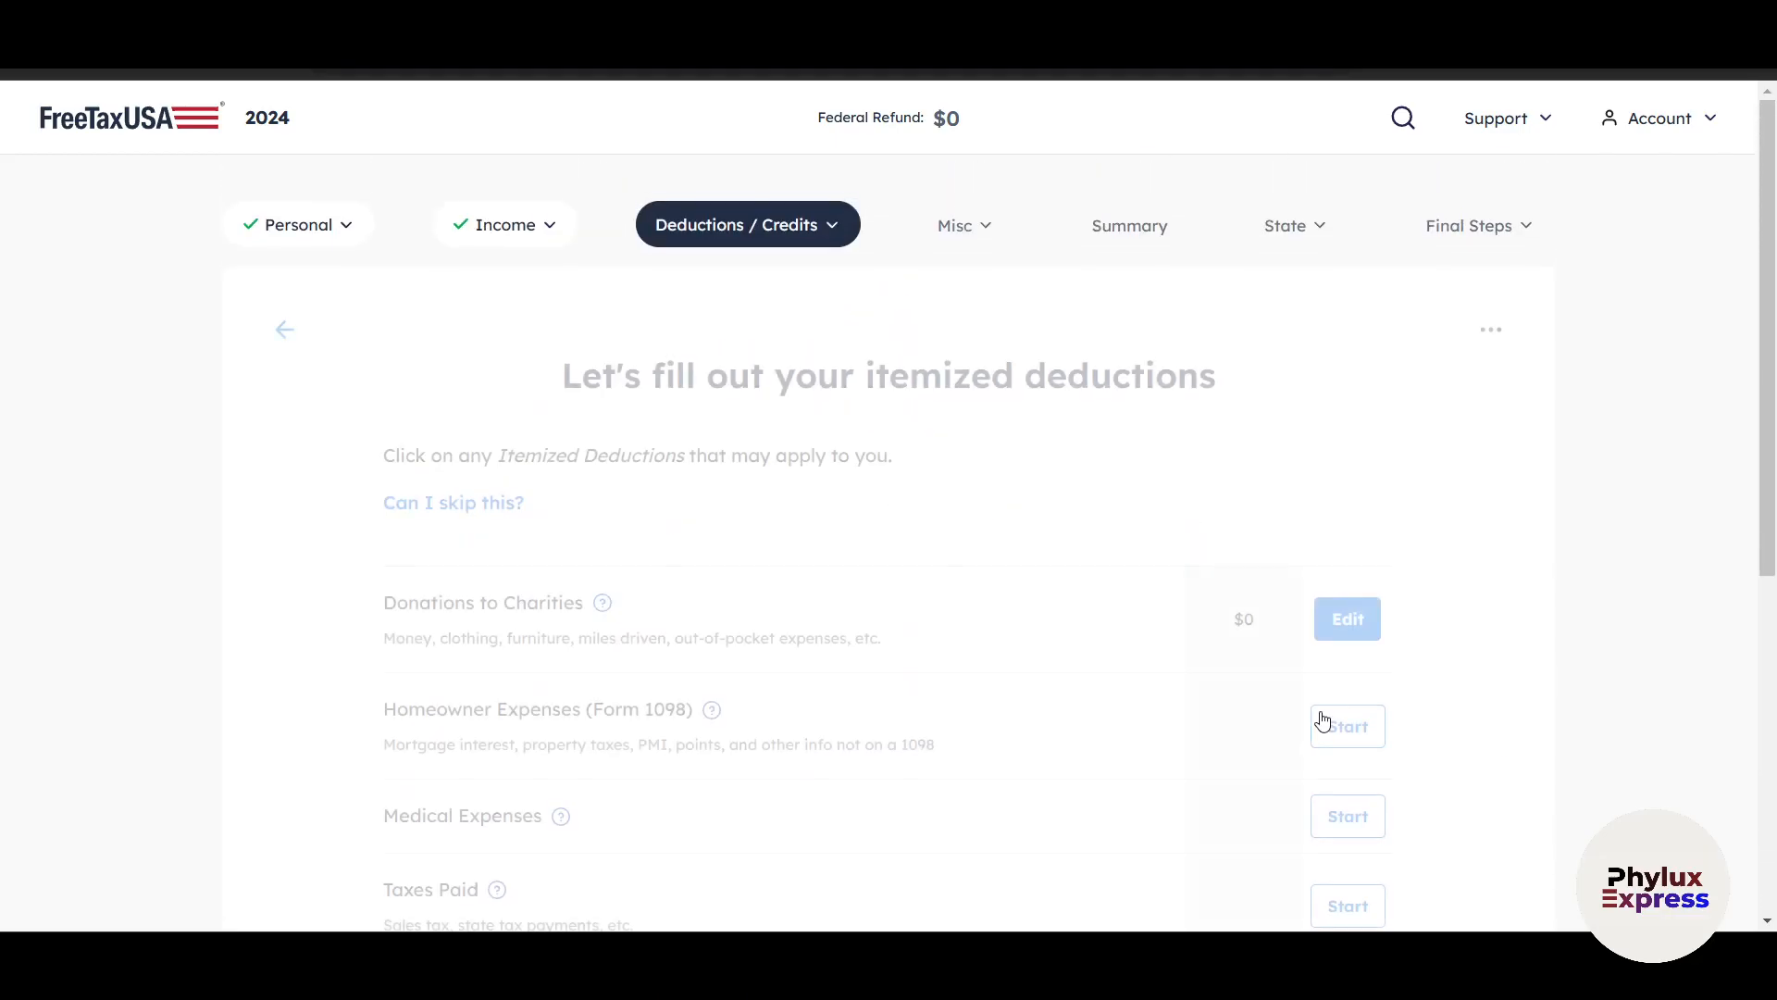
Continue past the itemized deductions list and save the Standard Deduction as the deduction choice.
scroll(1324, 722, down, 5)
click(1417, 727)
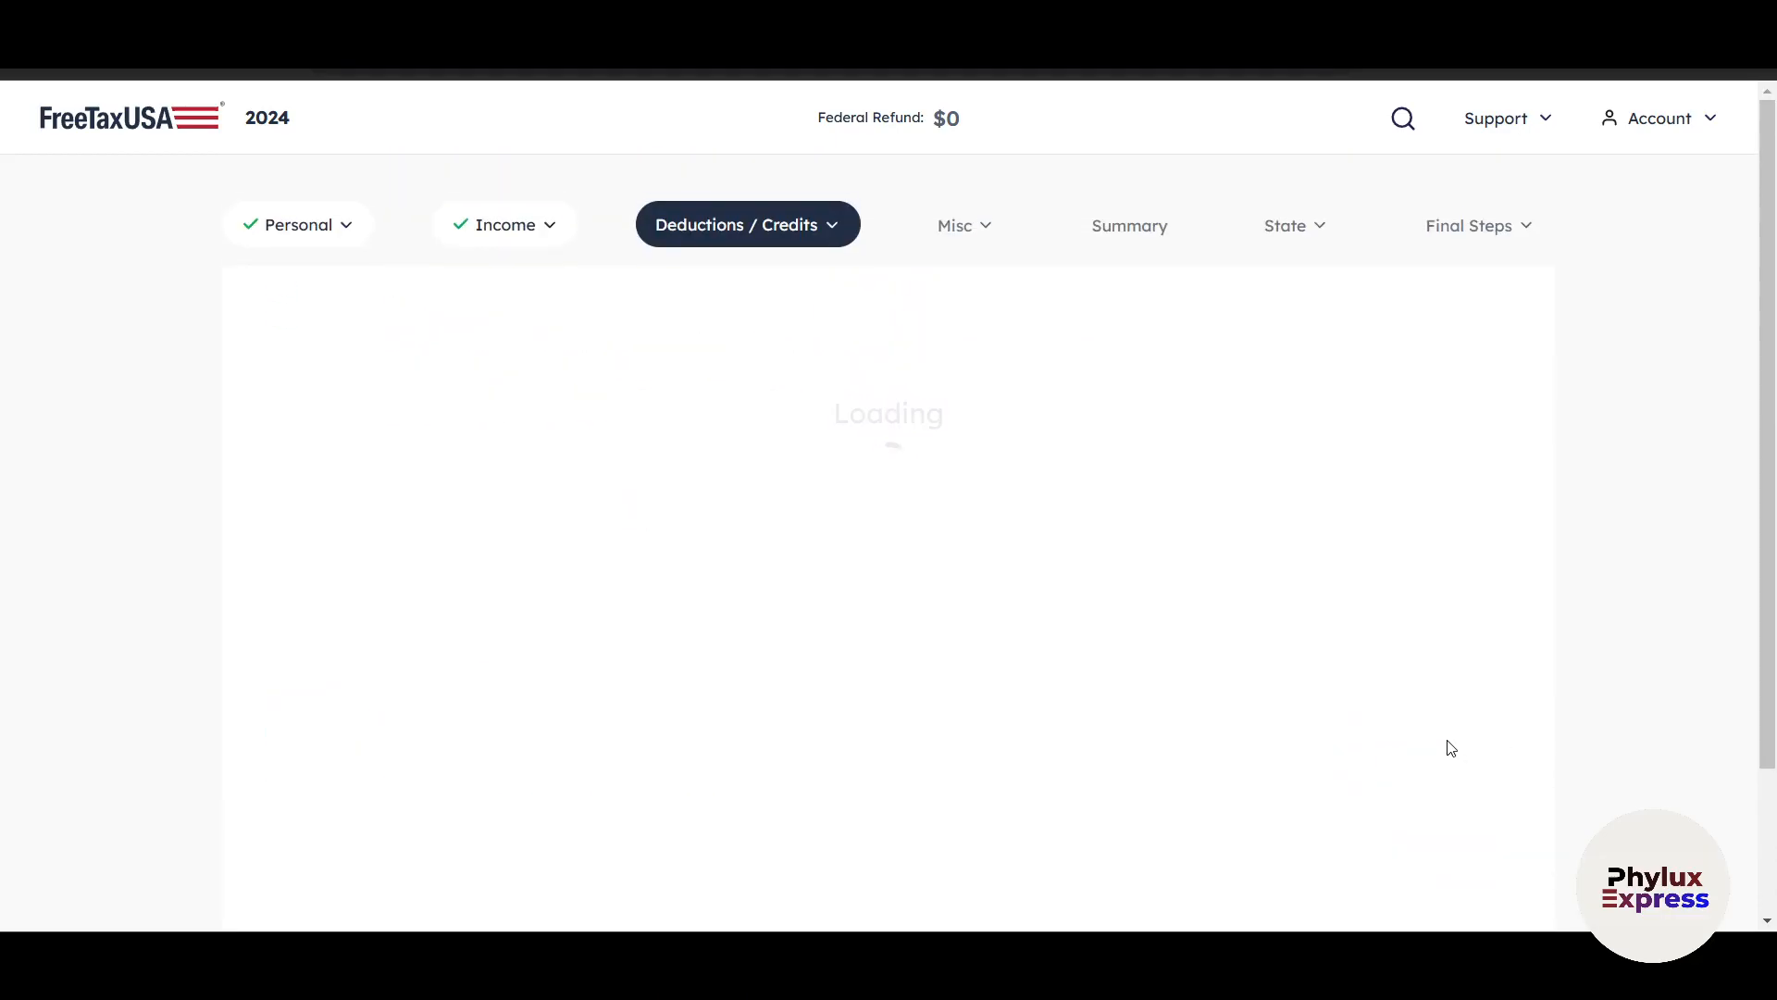
scroll(1442, 741, up, 2)
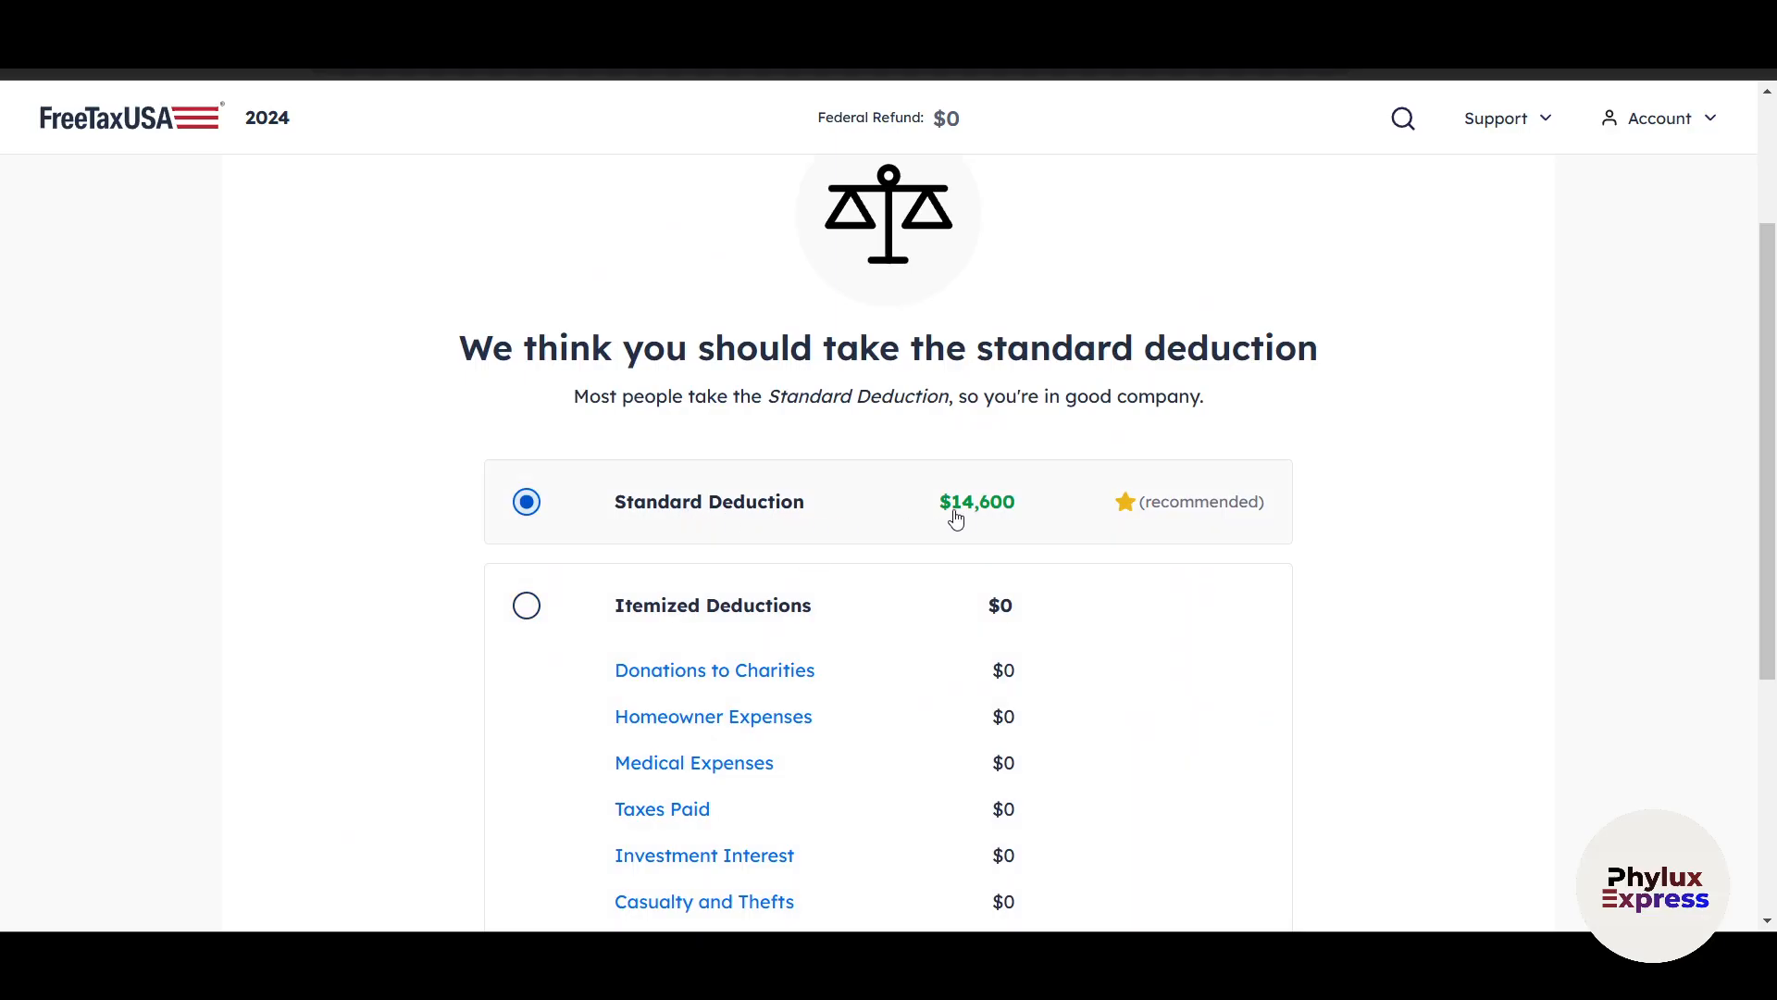
scroll(1023, 512, down, 2)
scroll(923, 628, down, 1)
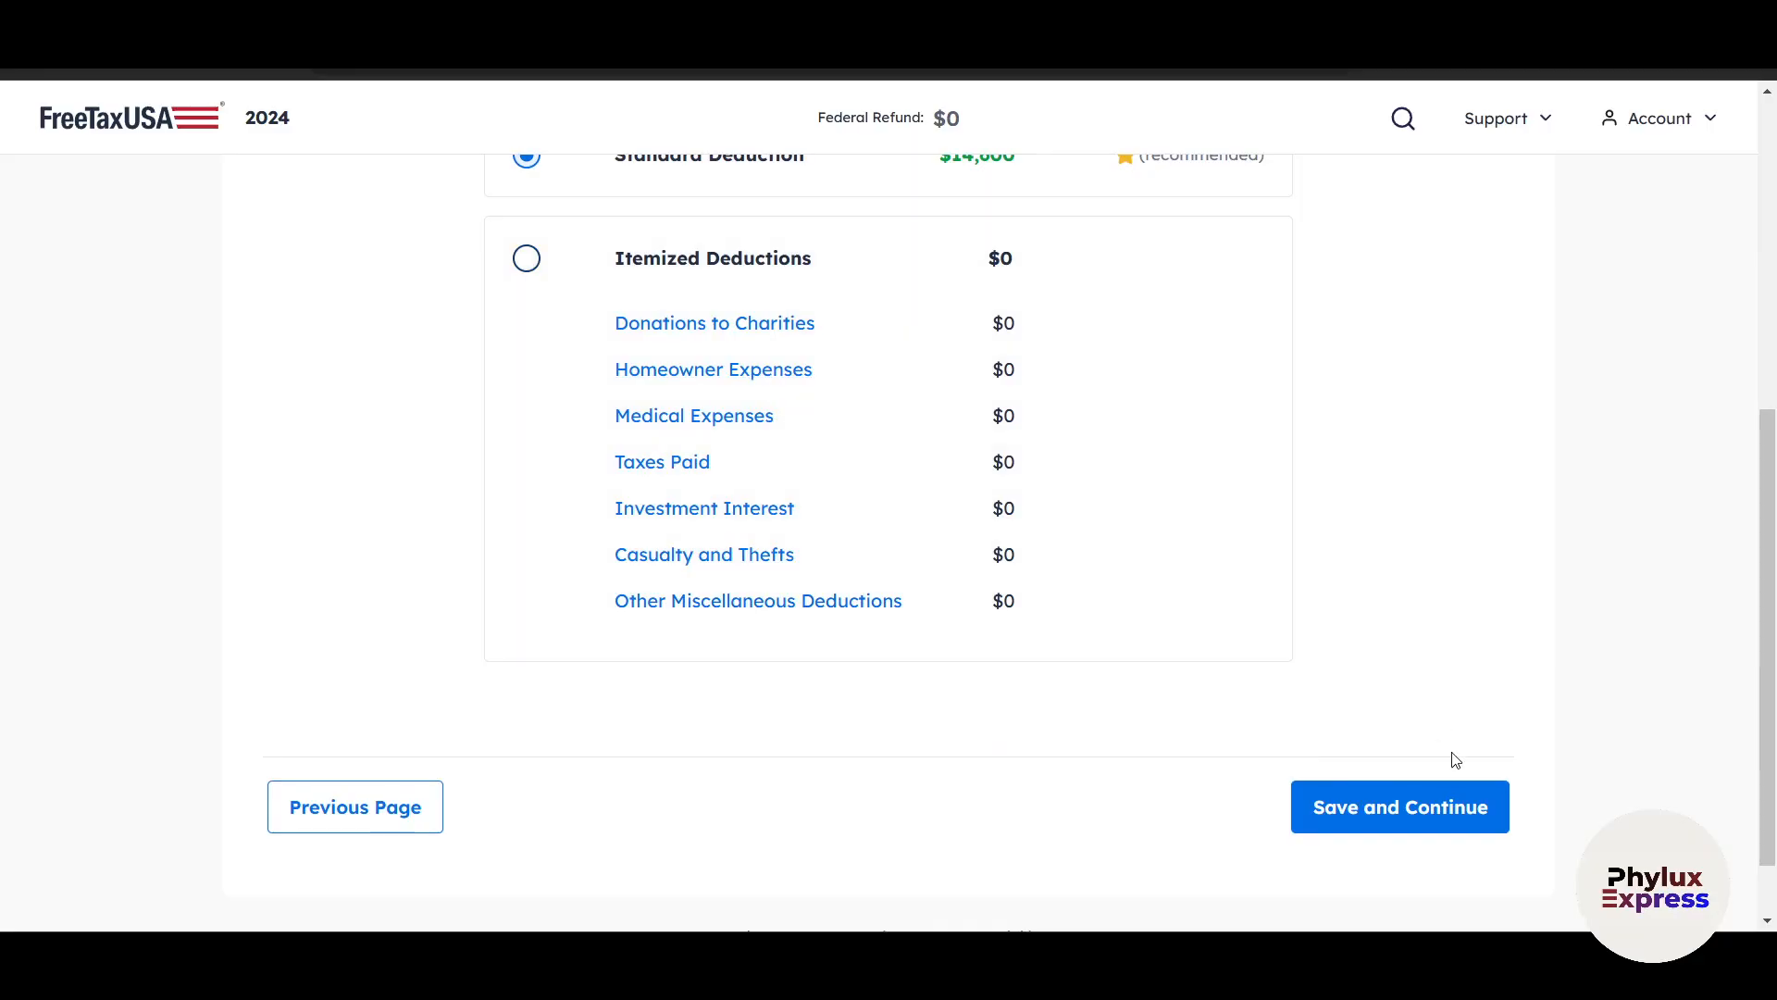
click(1458, 822)
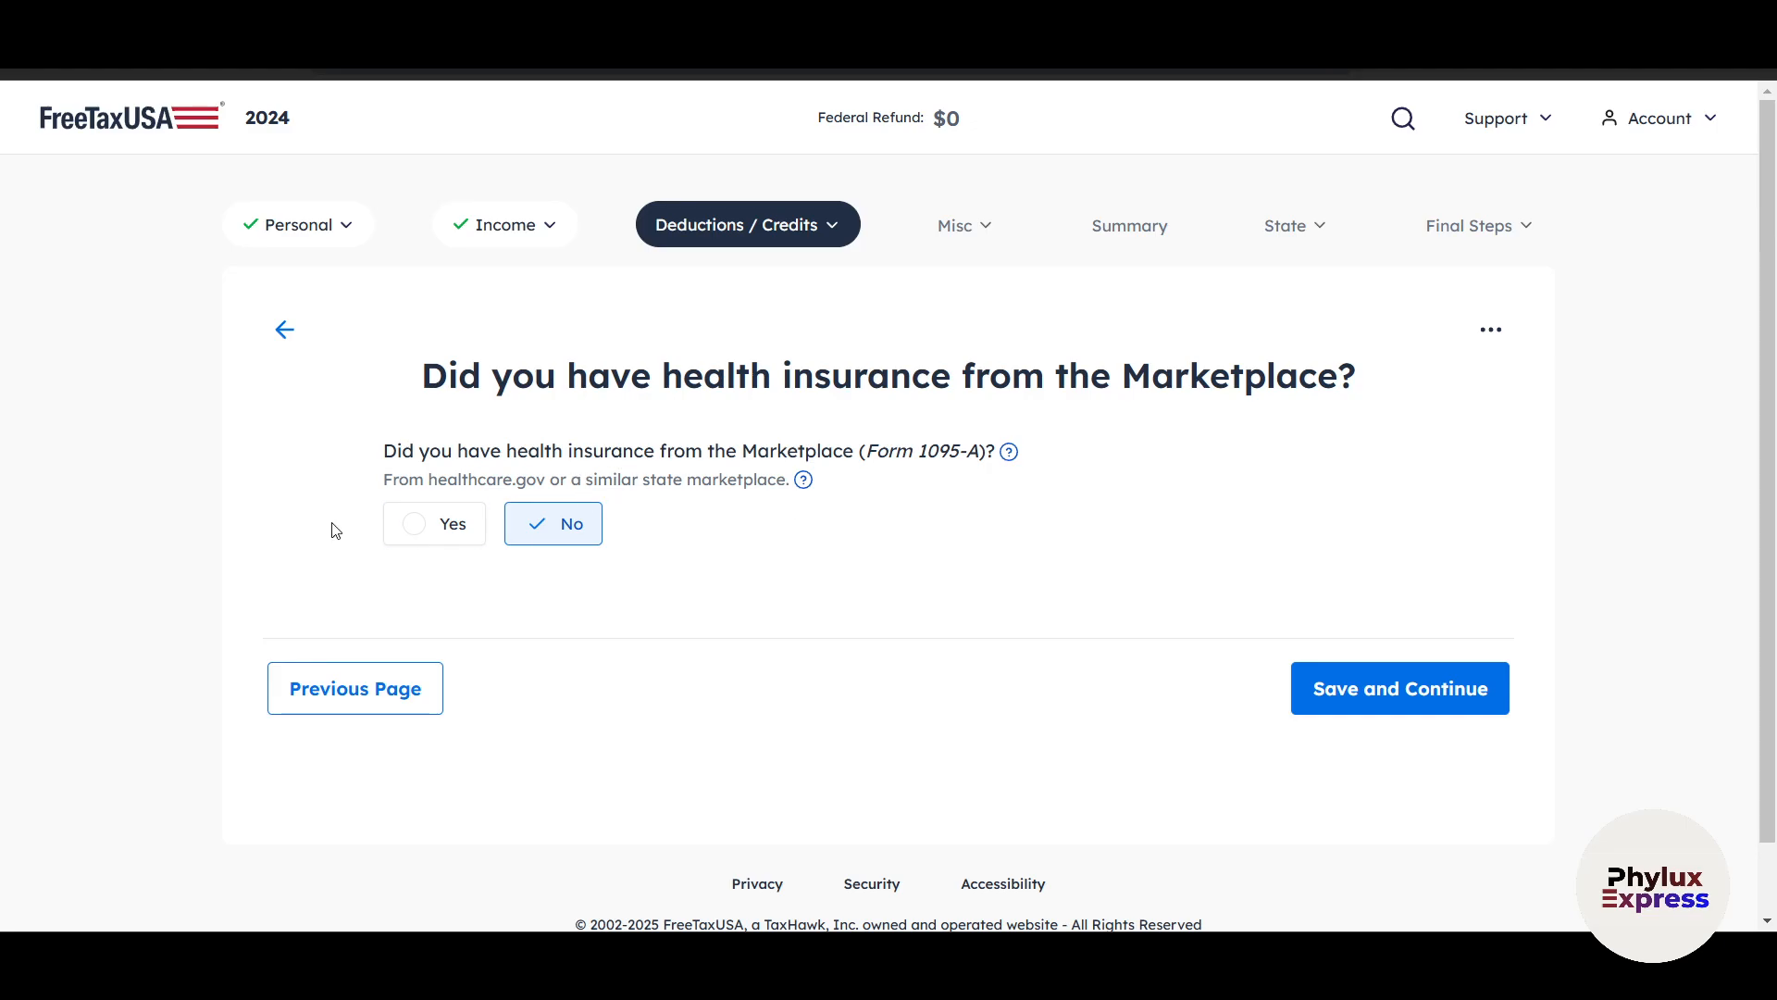
click(413, 523)
scroll(476, 578, down, 2)
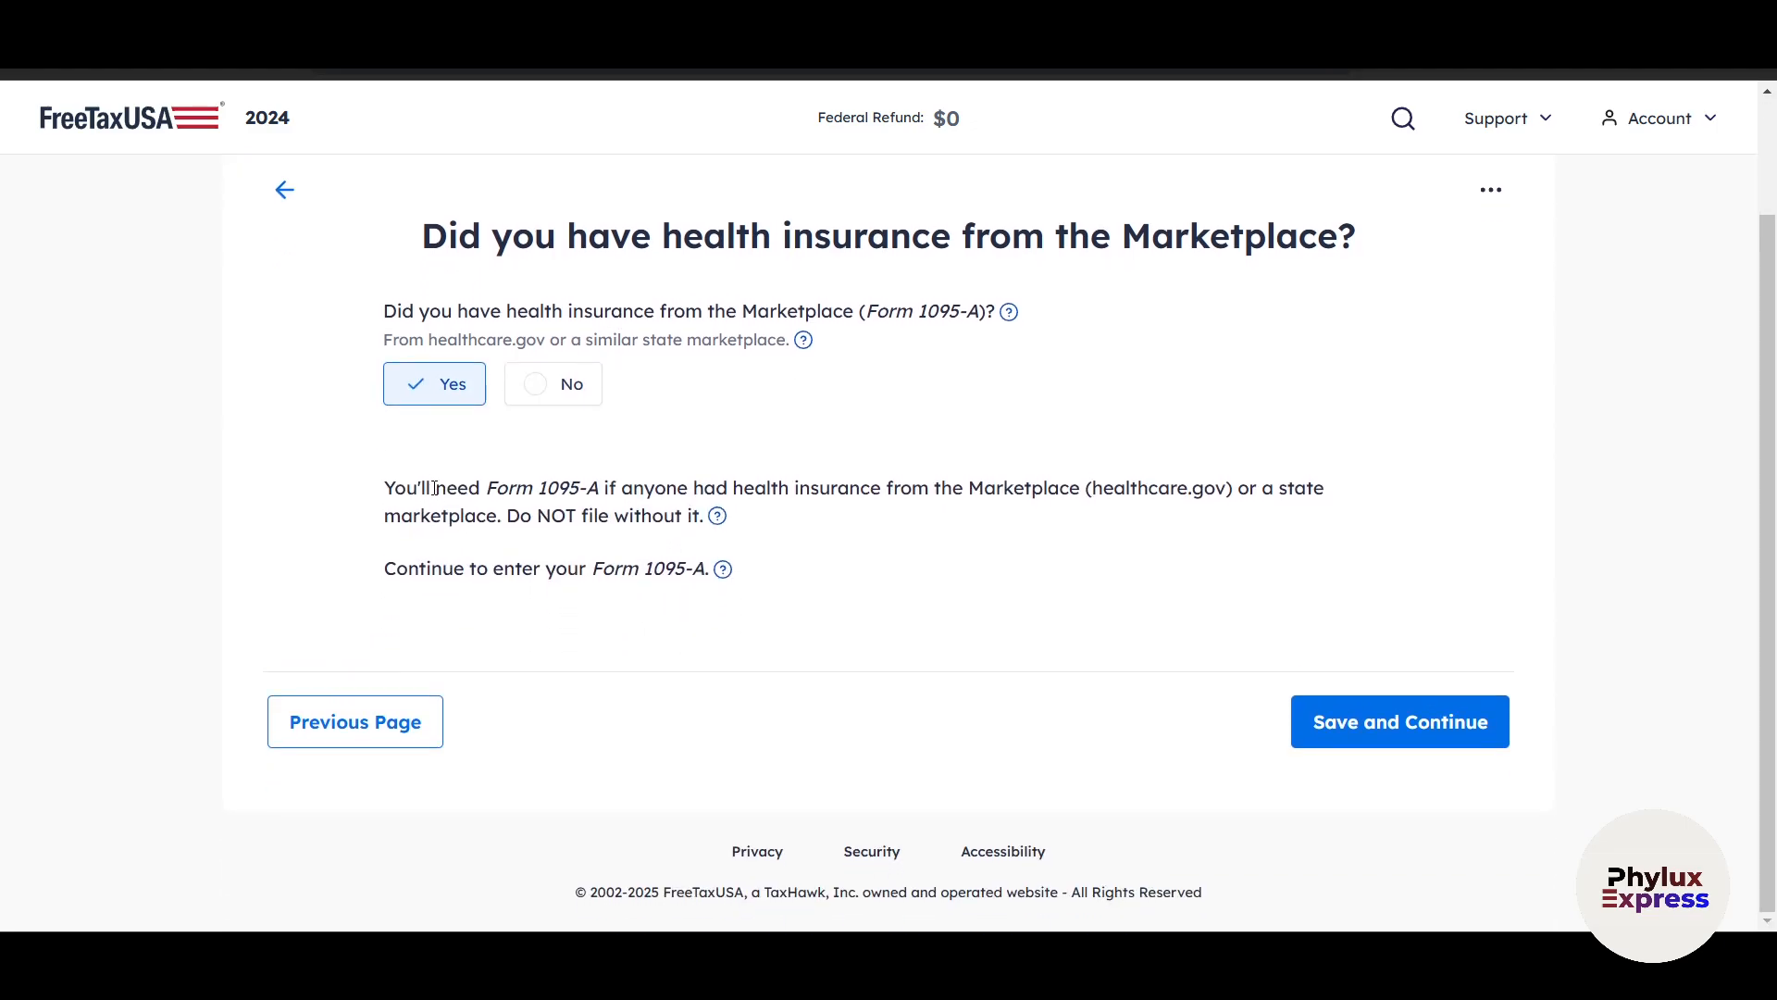
drag(417, 487, 512, 488)
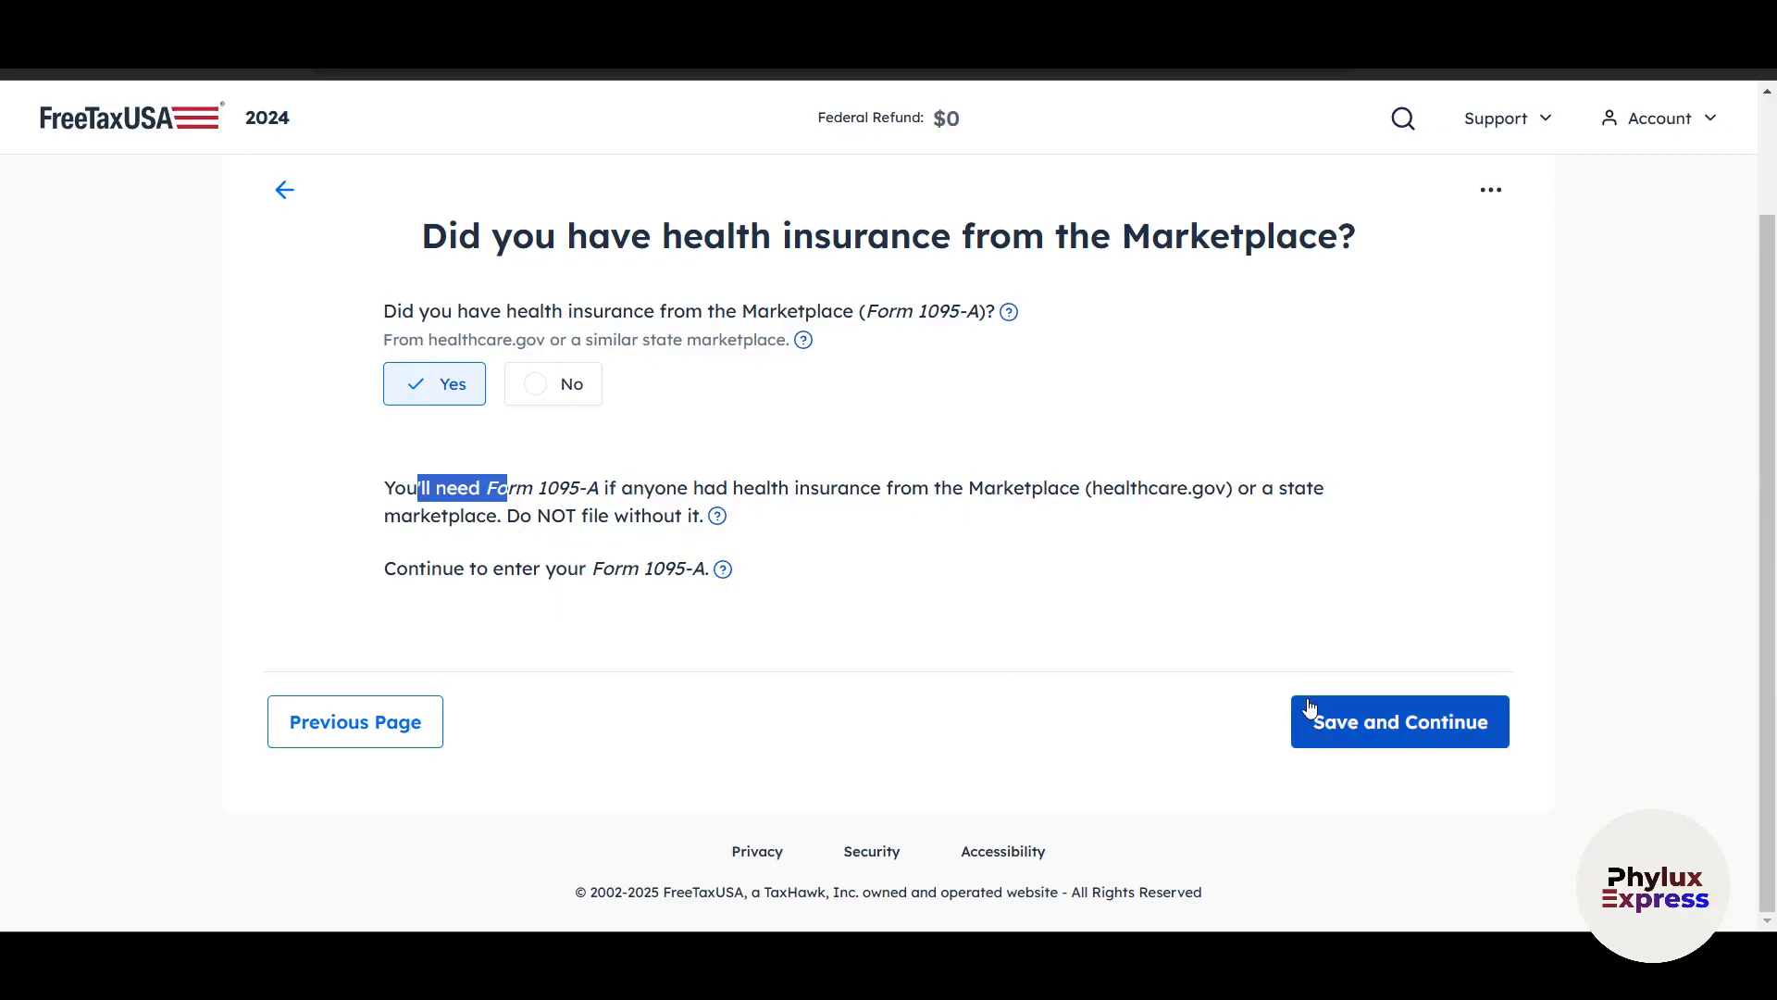
drag(614, 569, 694, 570)
click(1084, 607)
click(541, 380)
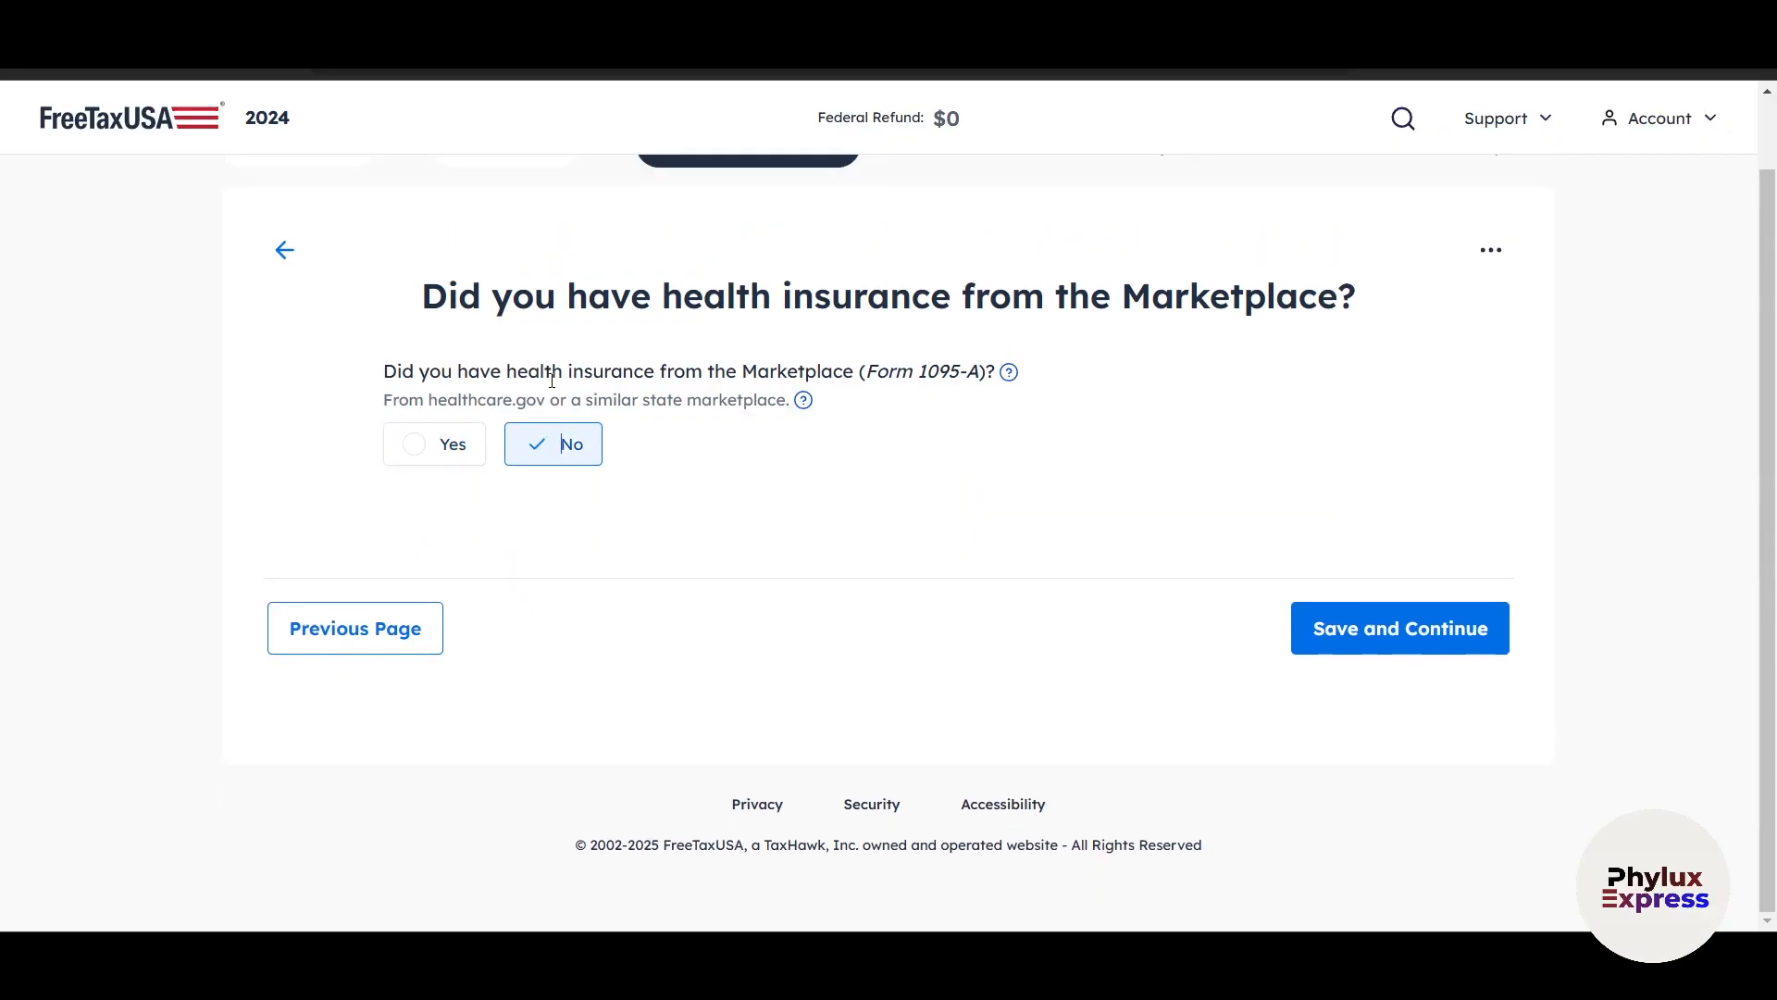
Save No as the answer for Marketplace health insurance and for both IRA contribution questions.
click(1413, 610)
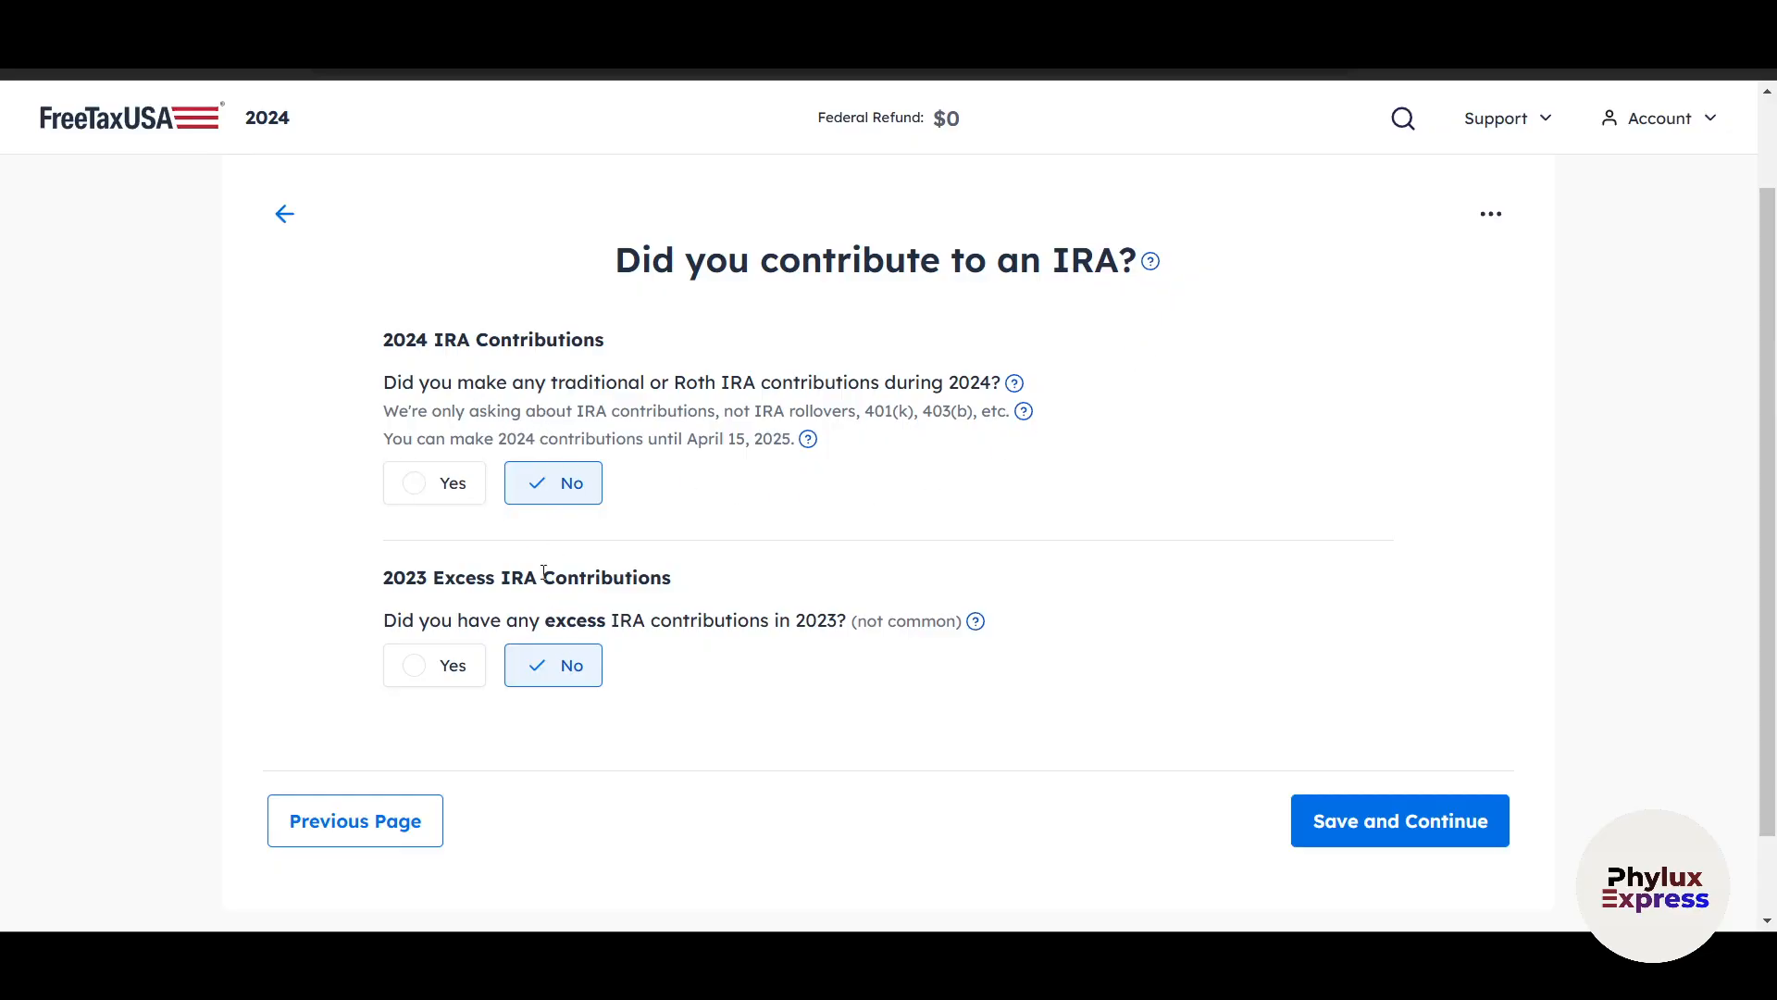
click(1413, 824)
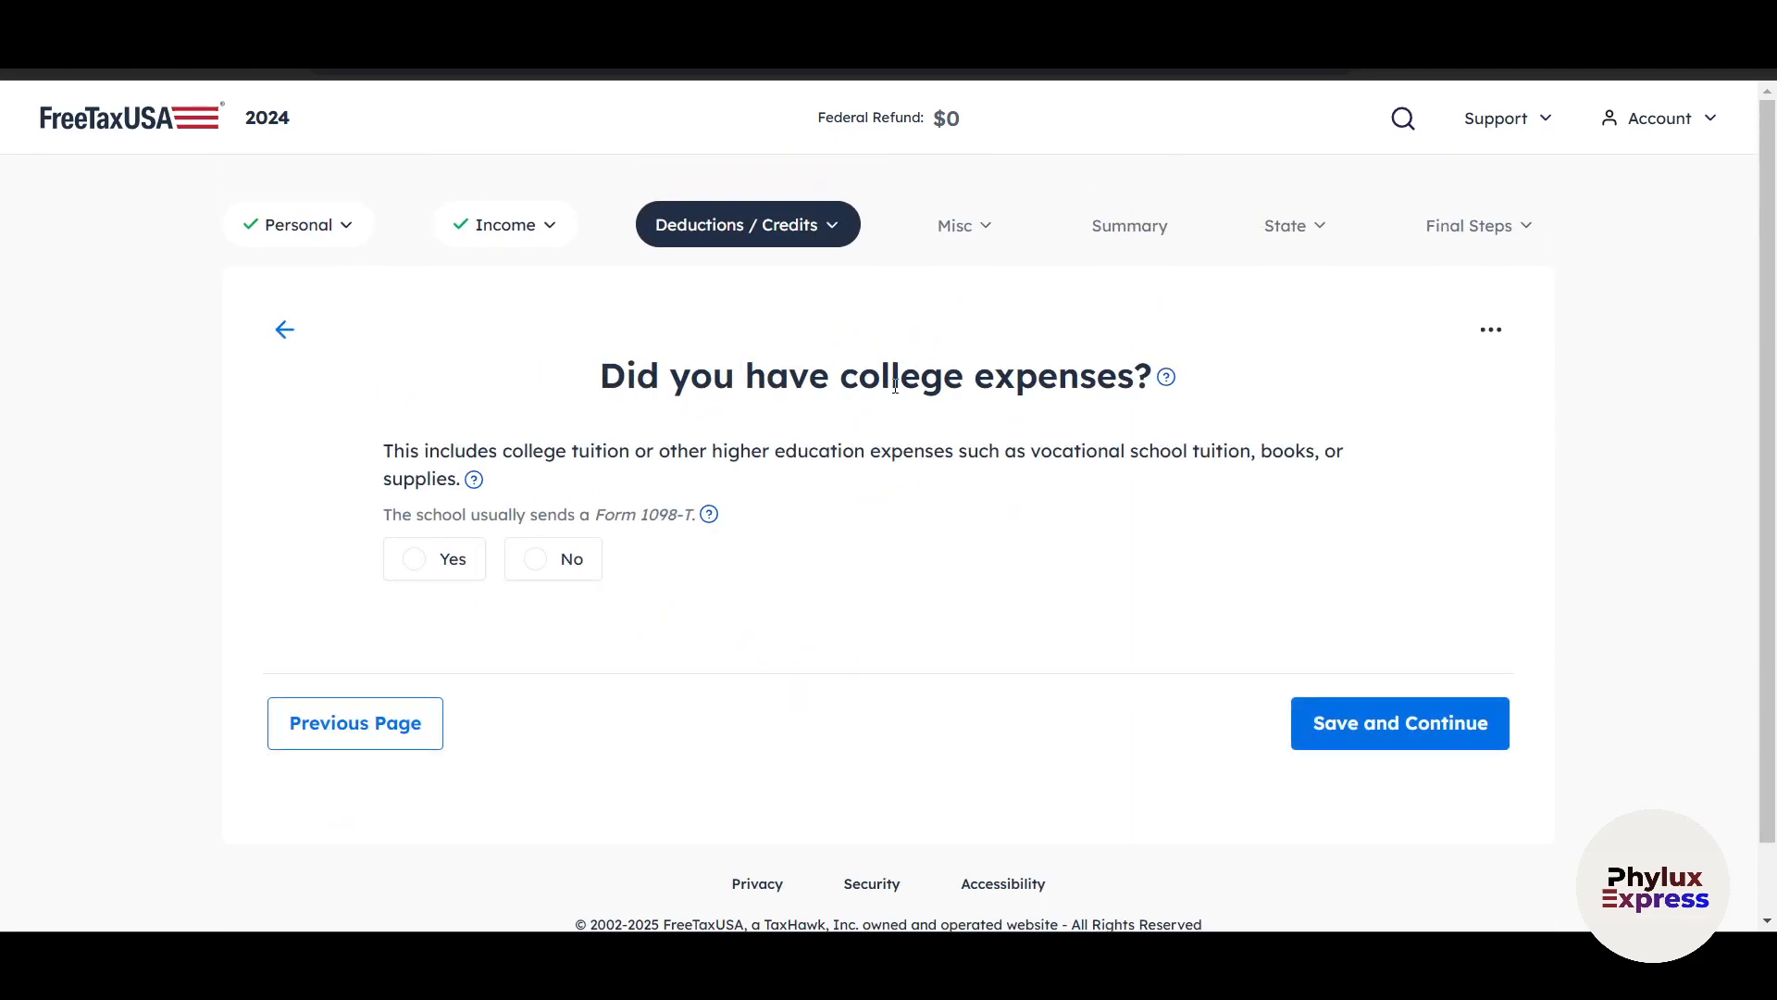
Answer Yes to having college expenses, save it, and continue past the College Students page without entering the student's details.
click(452, 562)
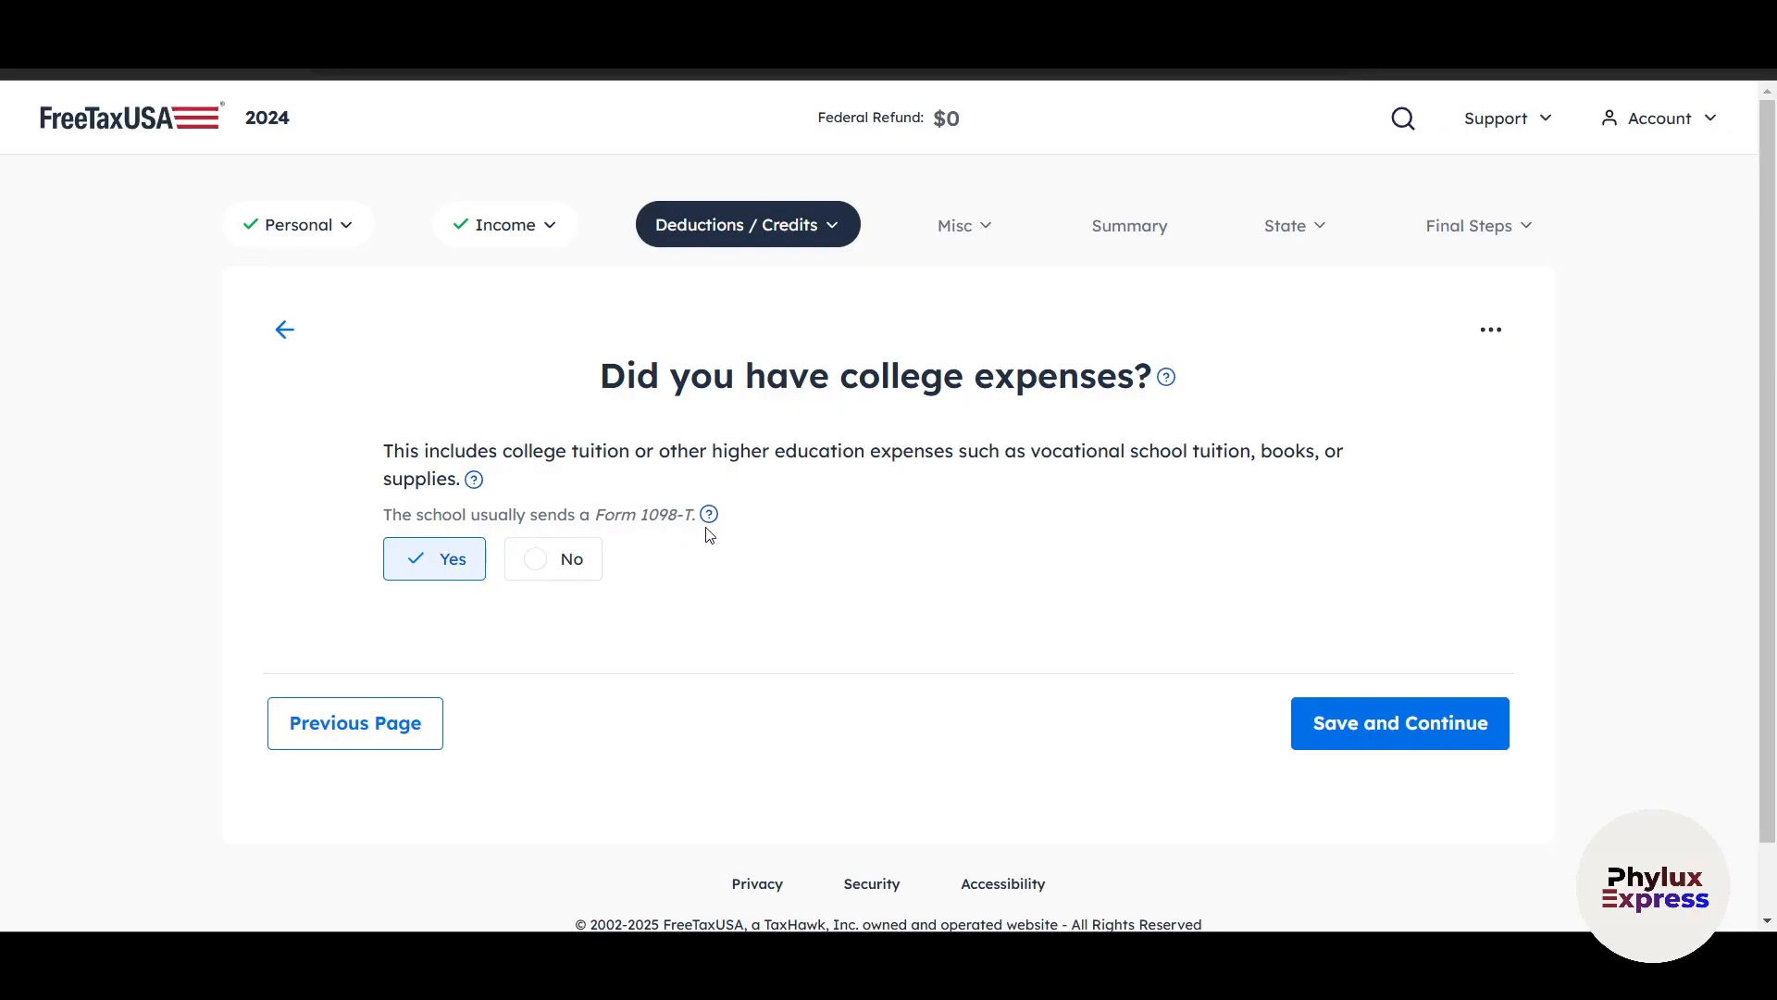
click(1376, 730)
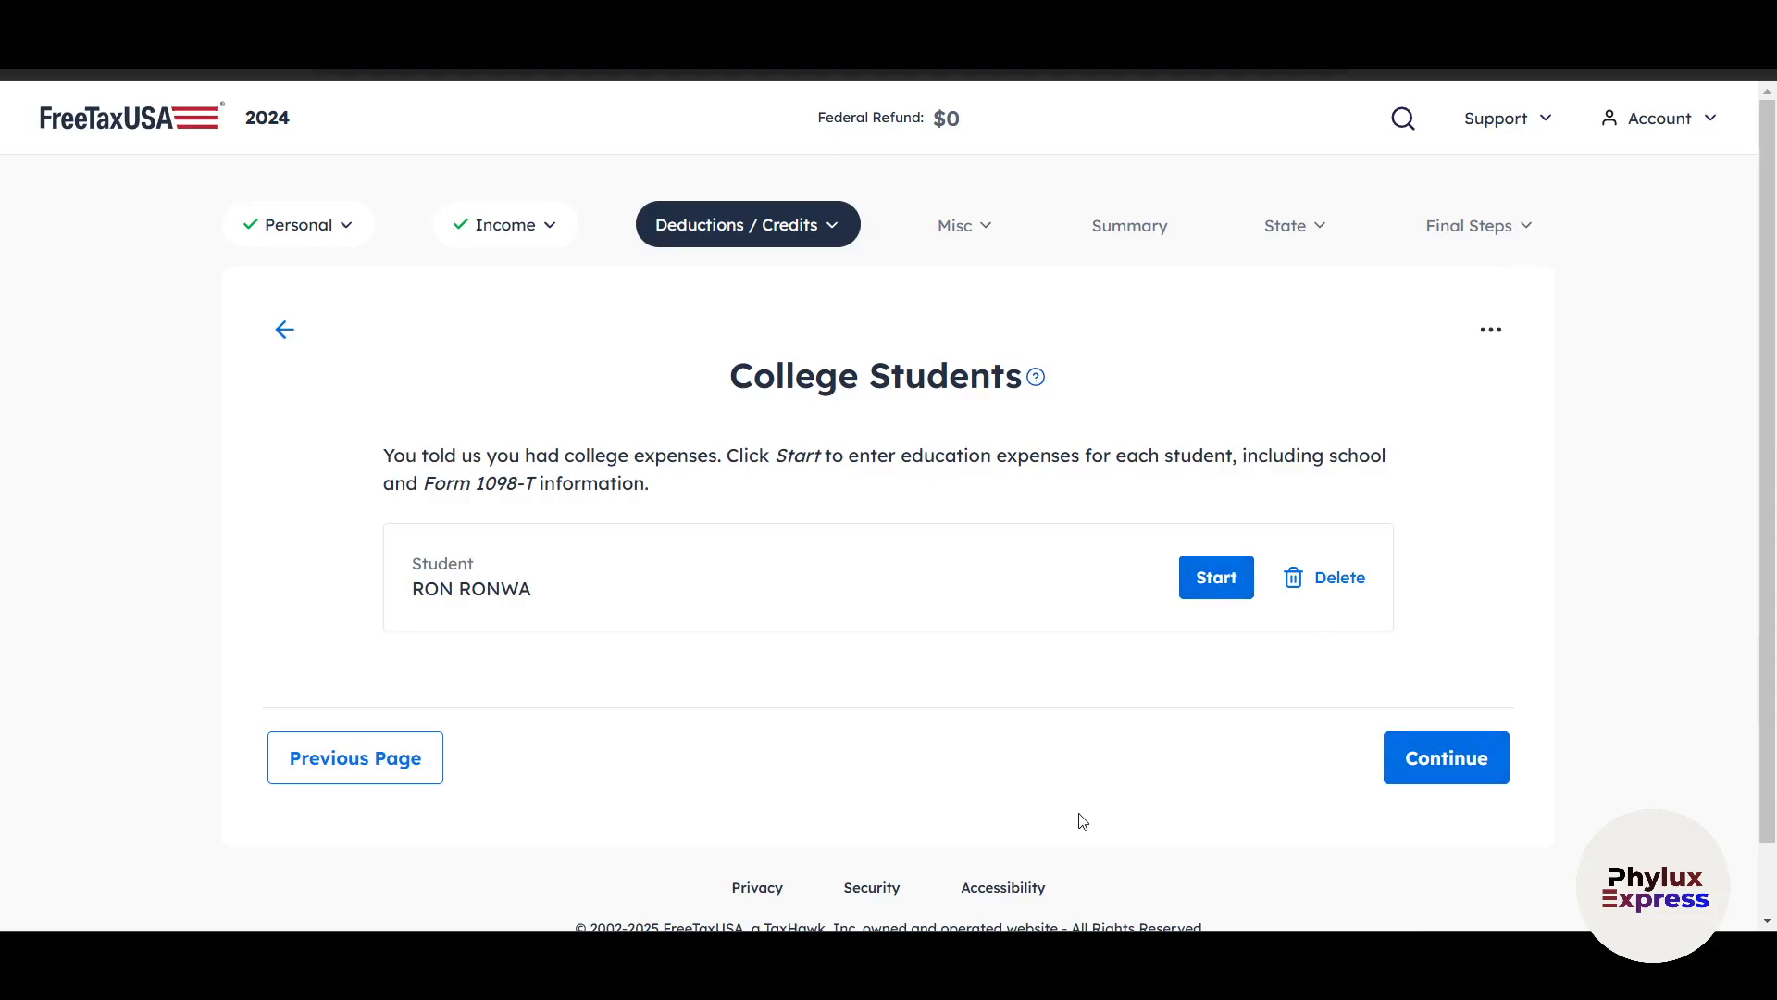
click(1435, 779)
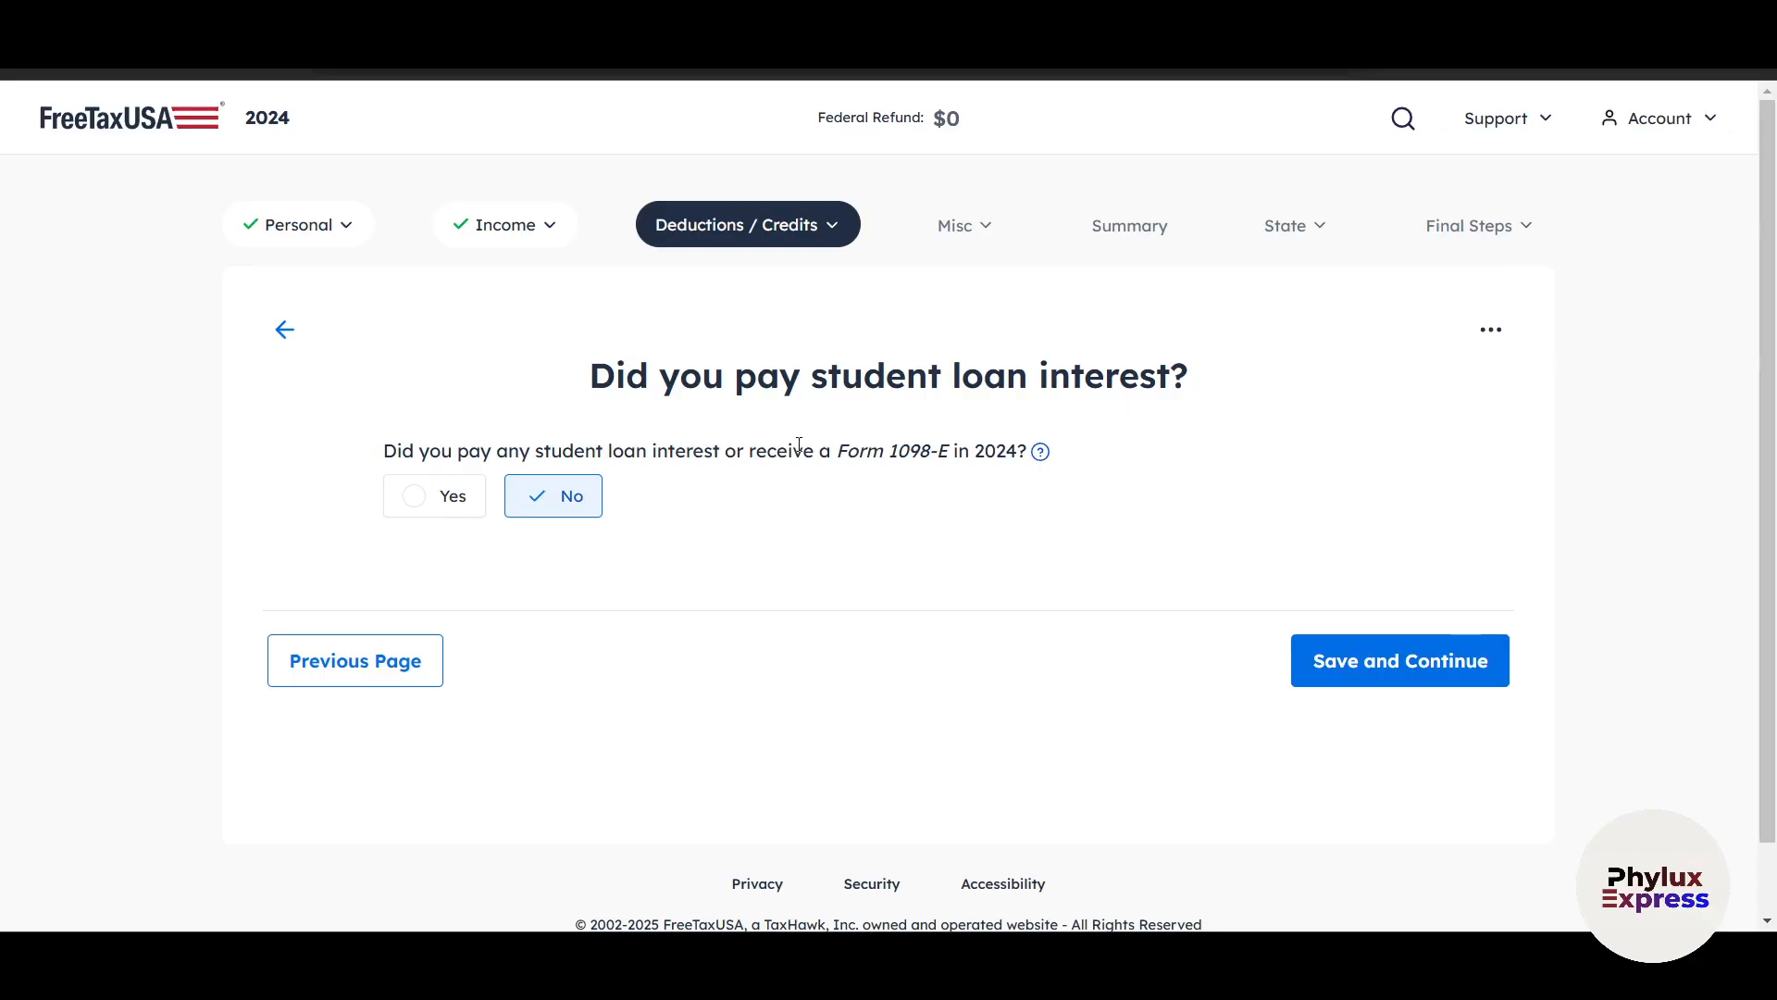
Save No for student loan interest and teacher expenses, and continue past the Earned Income Credit Summary.
click(1436, 689)
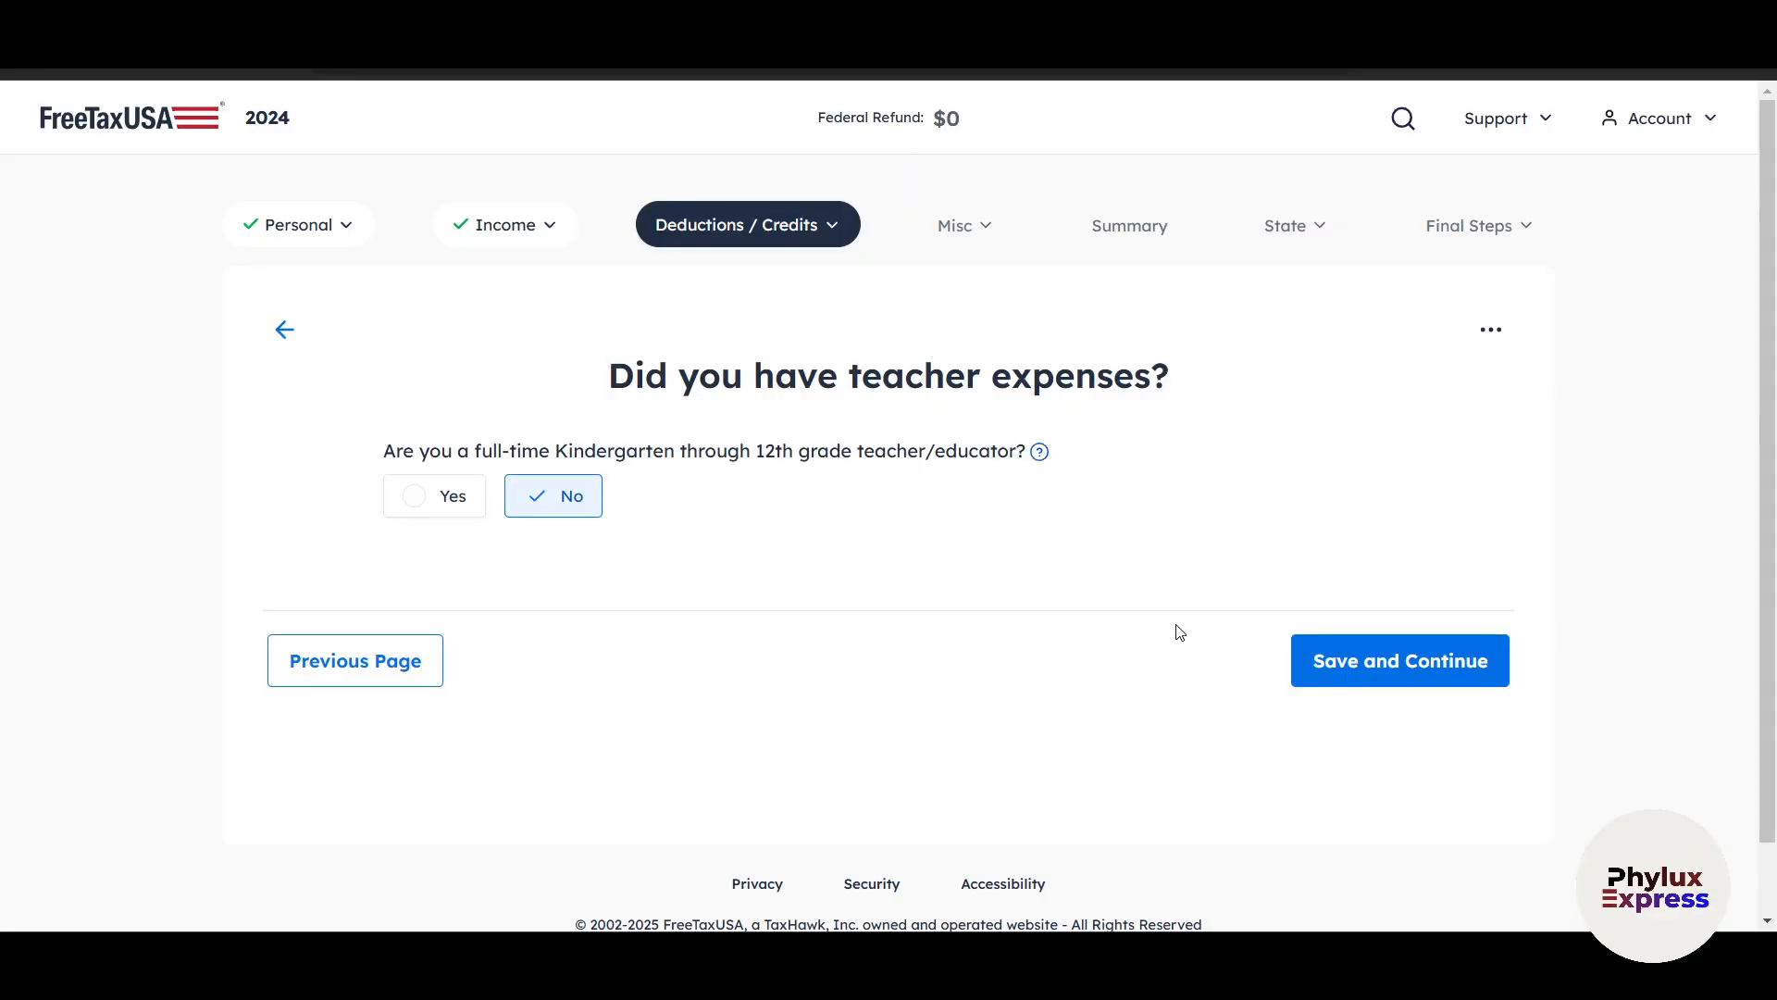
click(1337, 663)
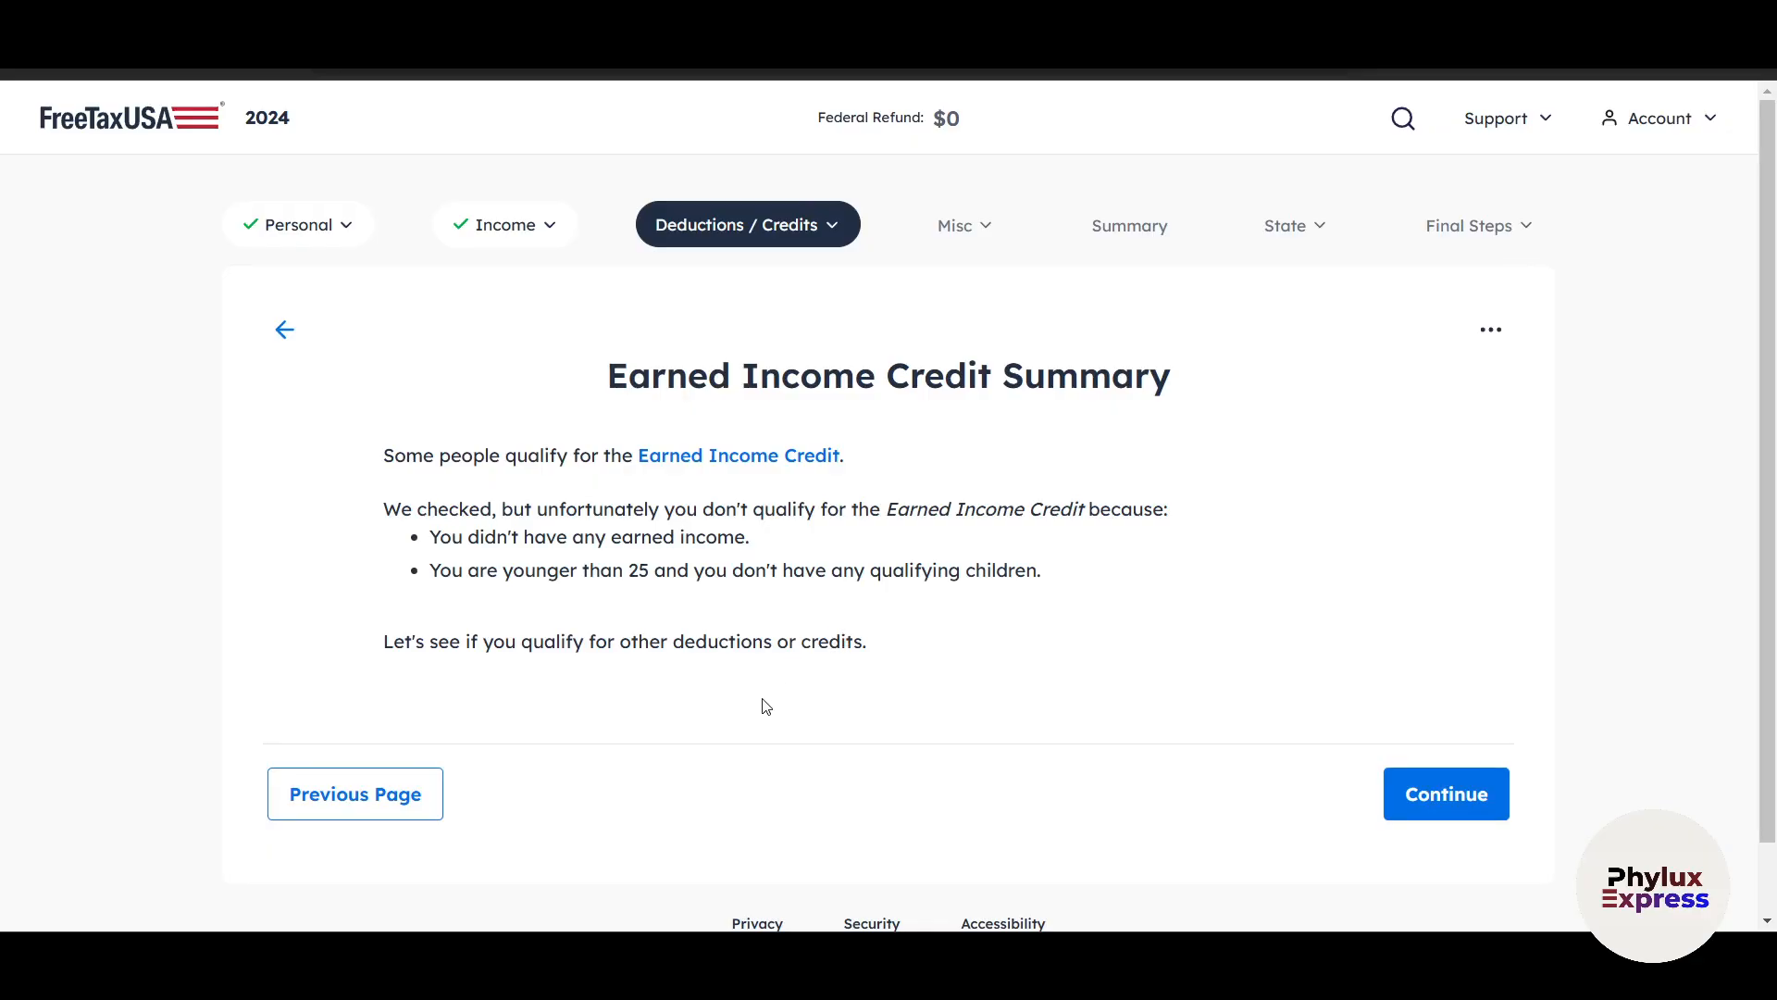
click(1415, 791)
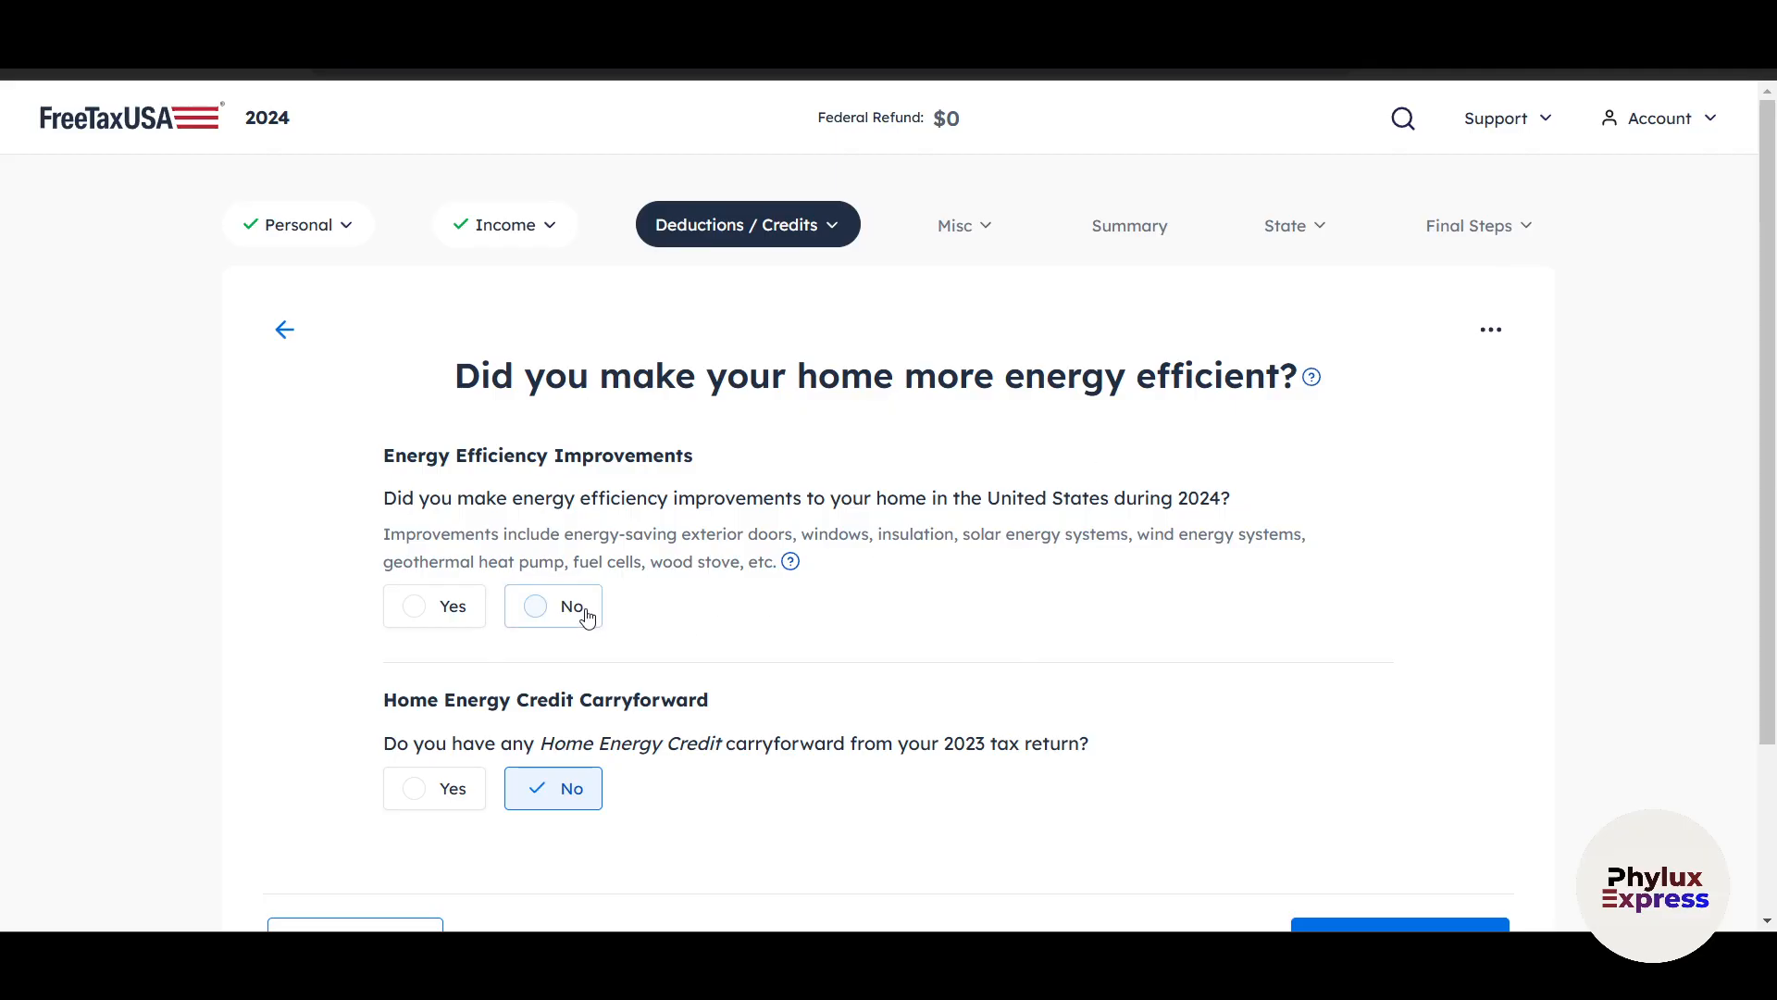
Answer No to home energy efficiency improvements in 2024, keep No for the Home Energy Credit carryforward, and save.
scroll(907, 574, down, 1)
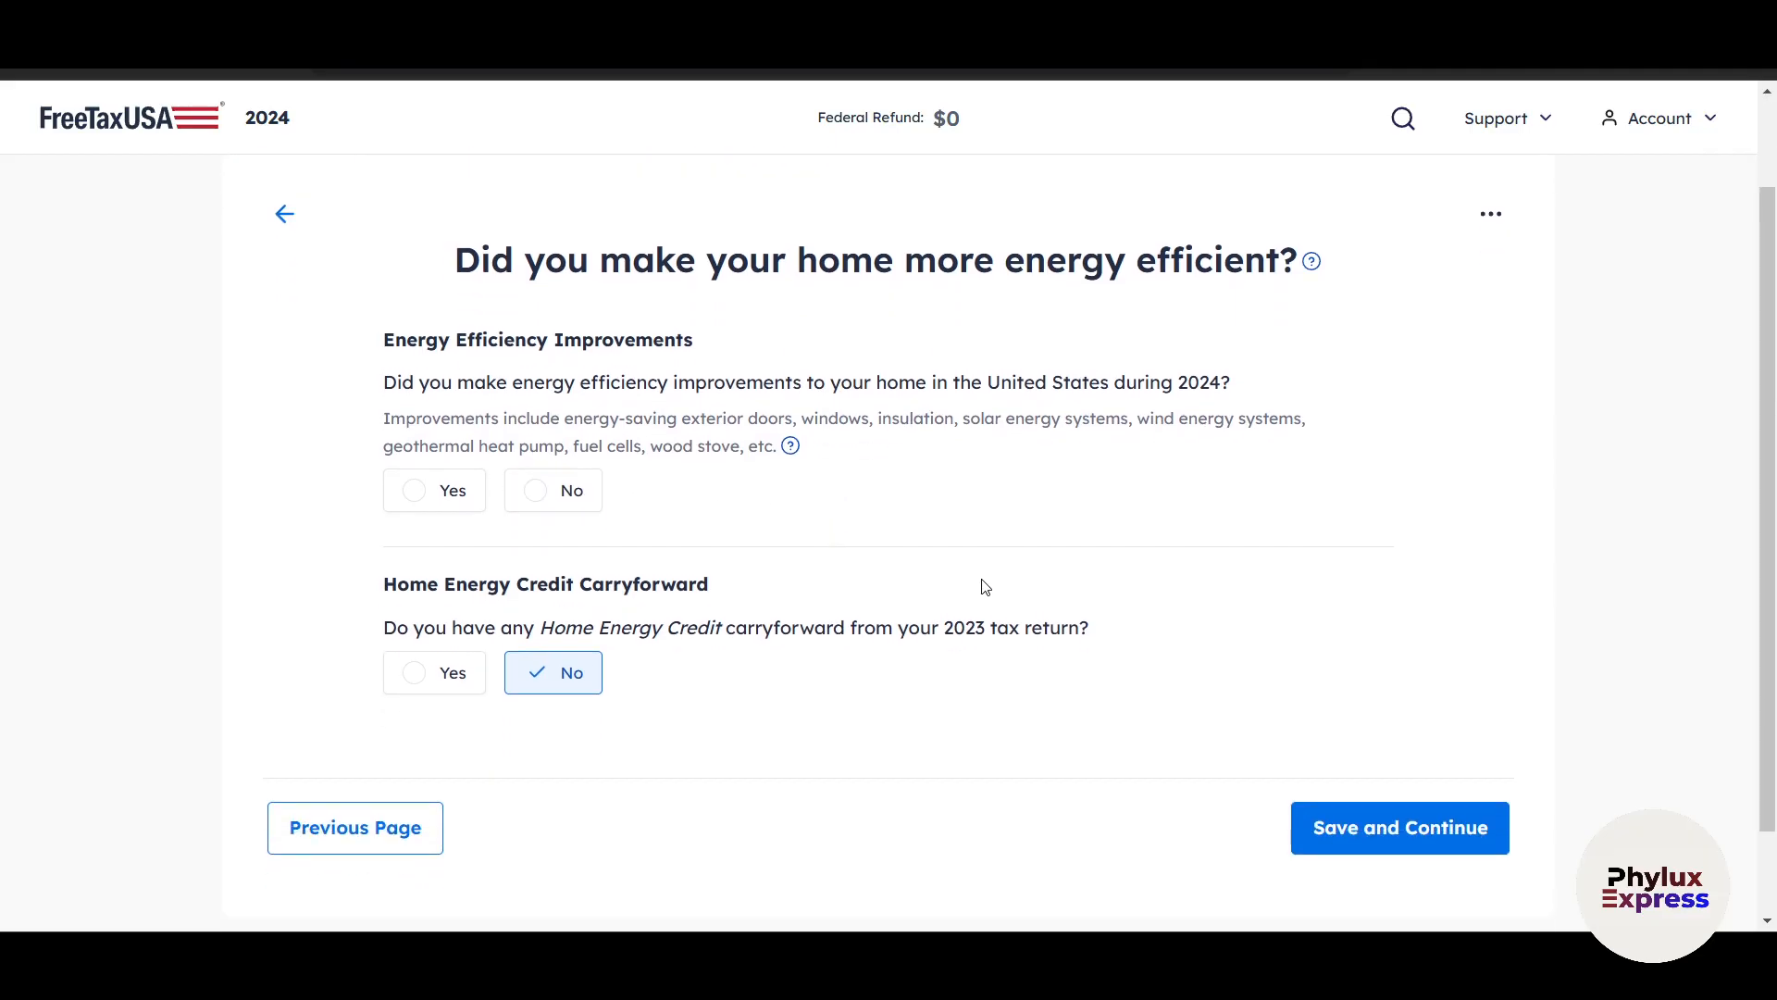
click(1352, 833)
click(544, 555)
click(1492, 894)
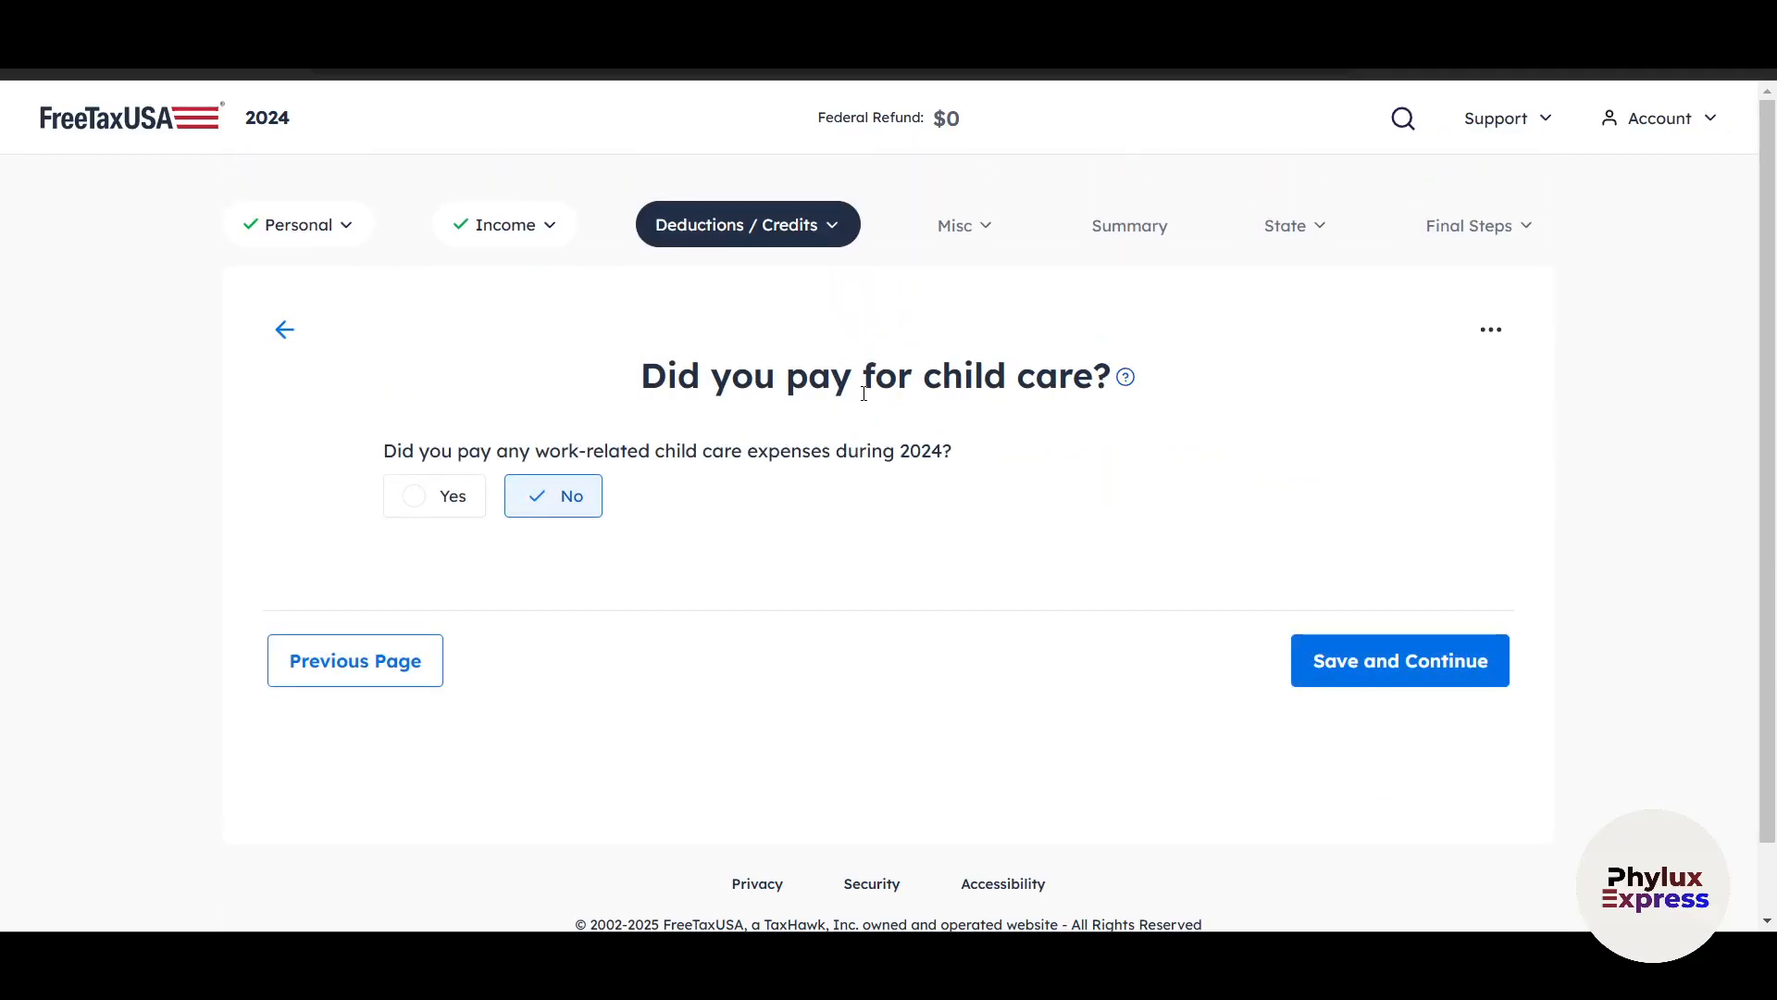
Answer Yes to paying work-related child care expenses and No to being the child's custodial parent, continuing to the Child Care Credit Summary.
click(457, 498)
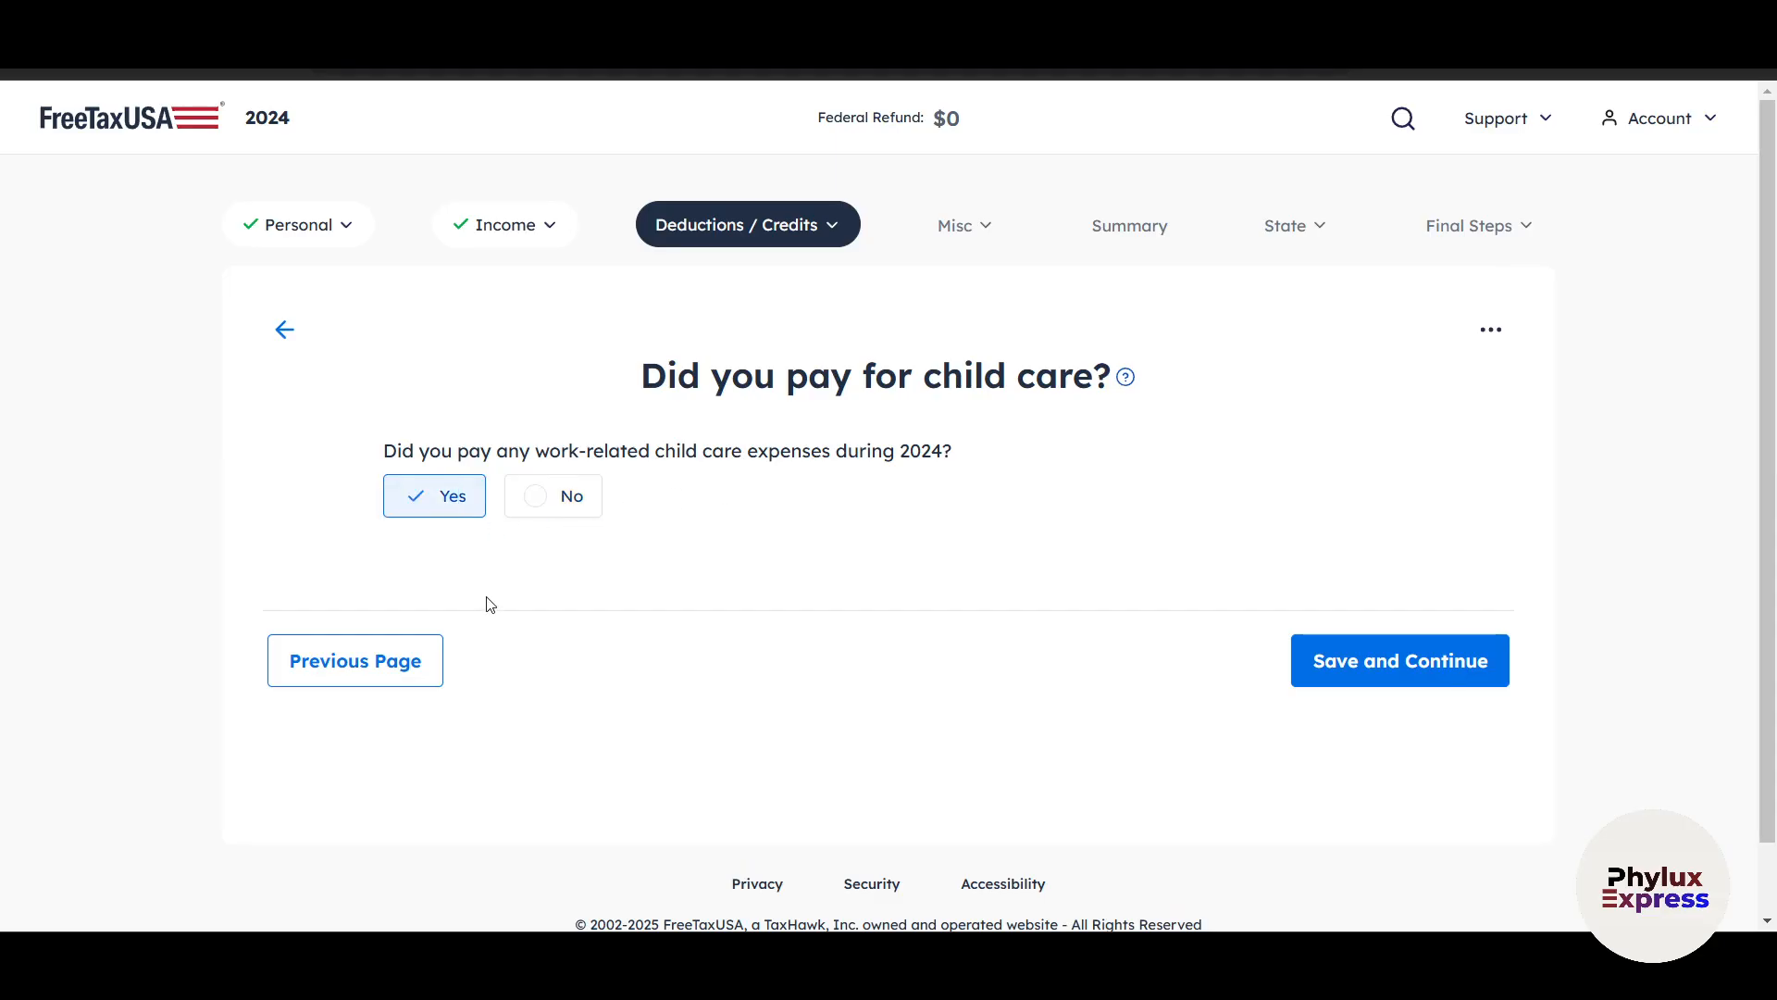
click(1343, 682)
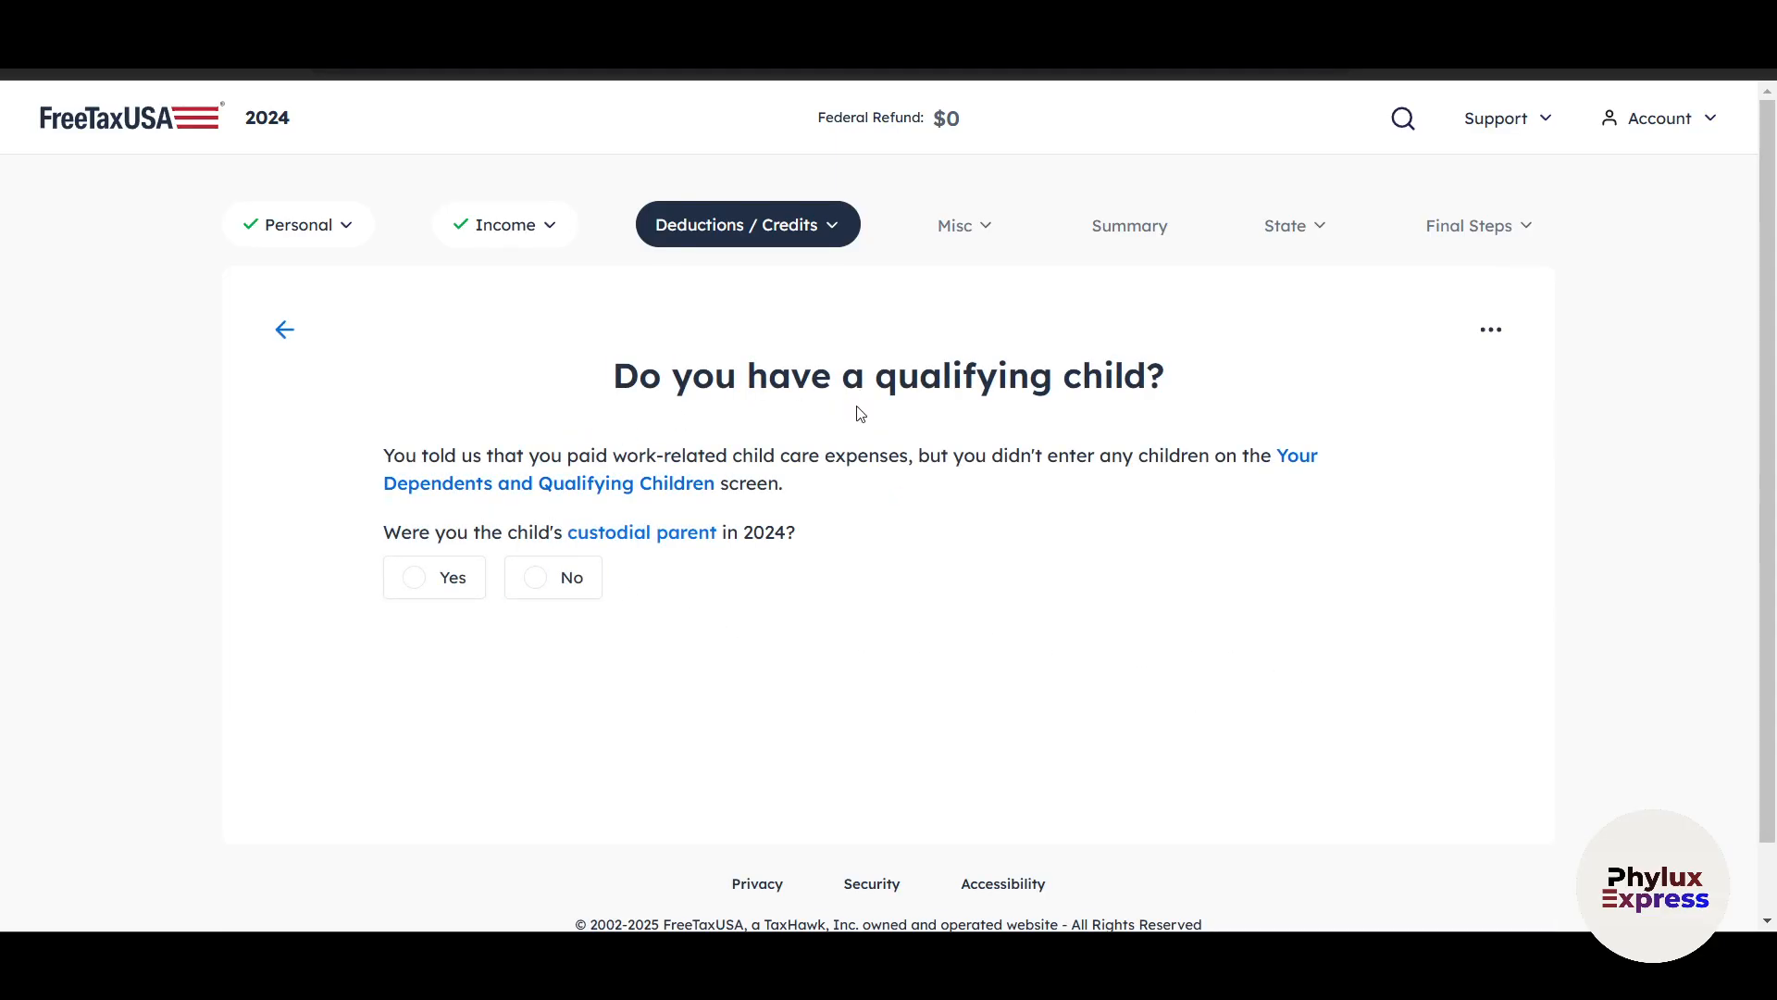
click(567, 585)
scroll(615, 639, down, 2)
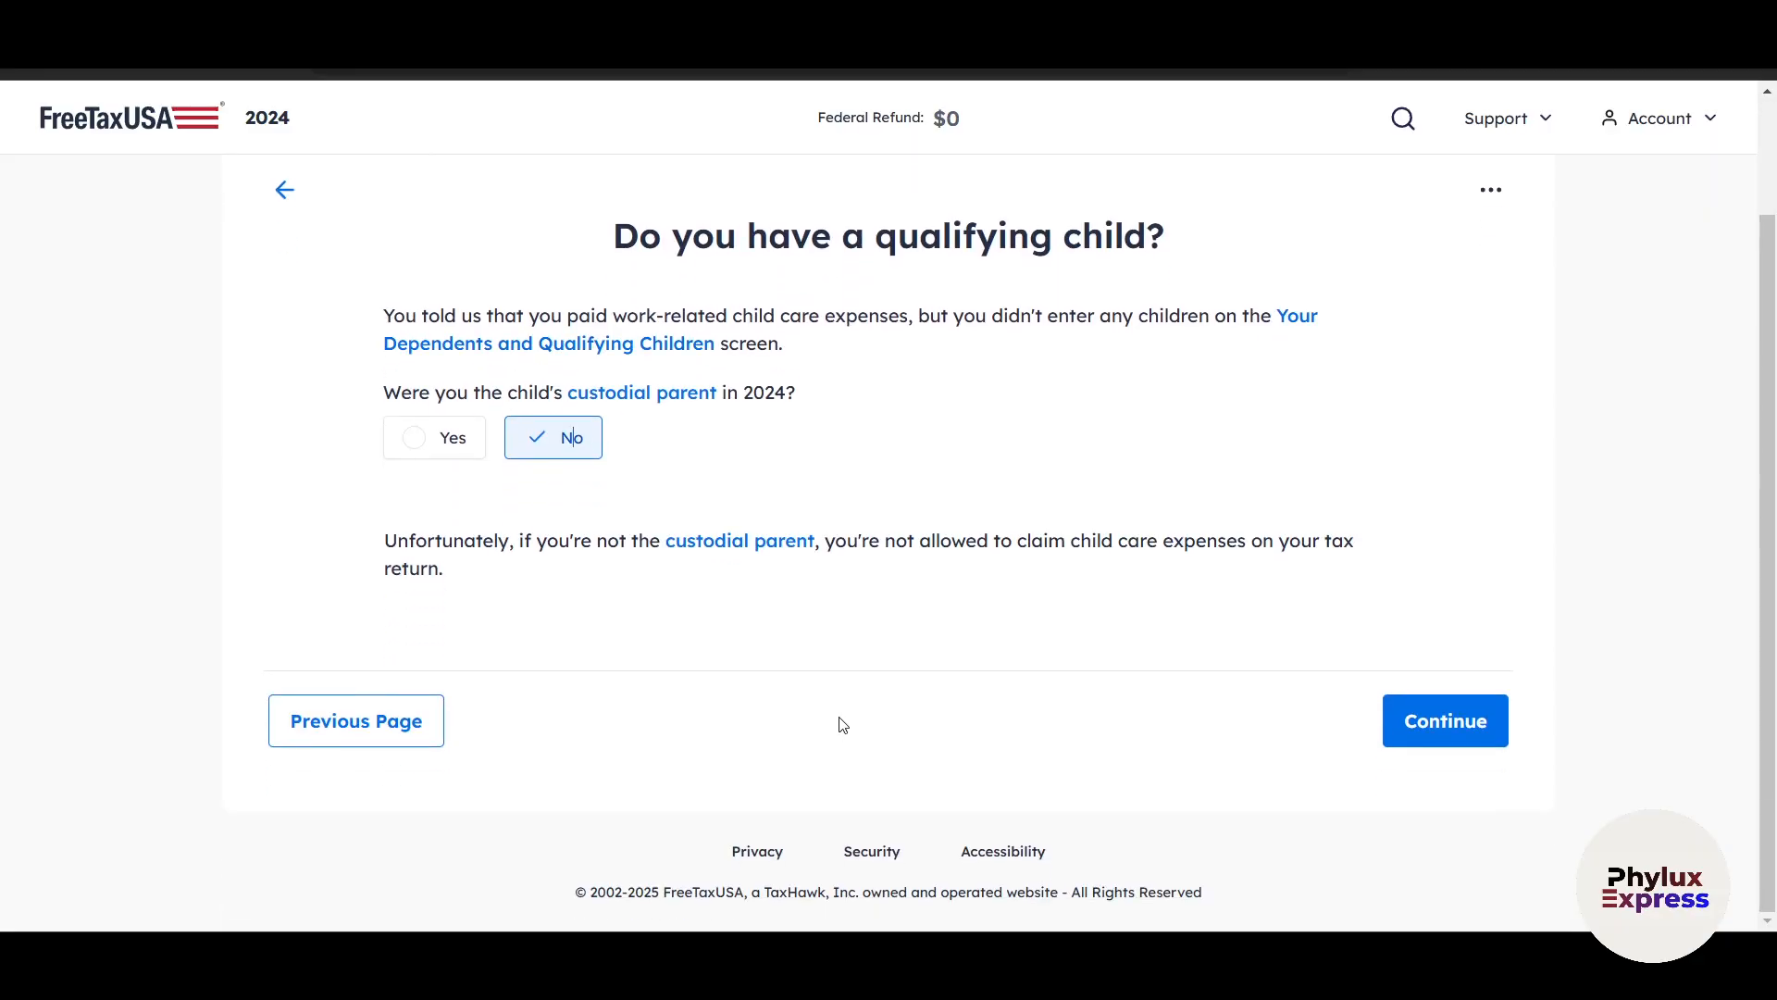
click(1433, 731)
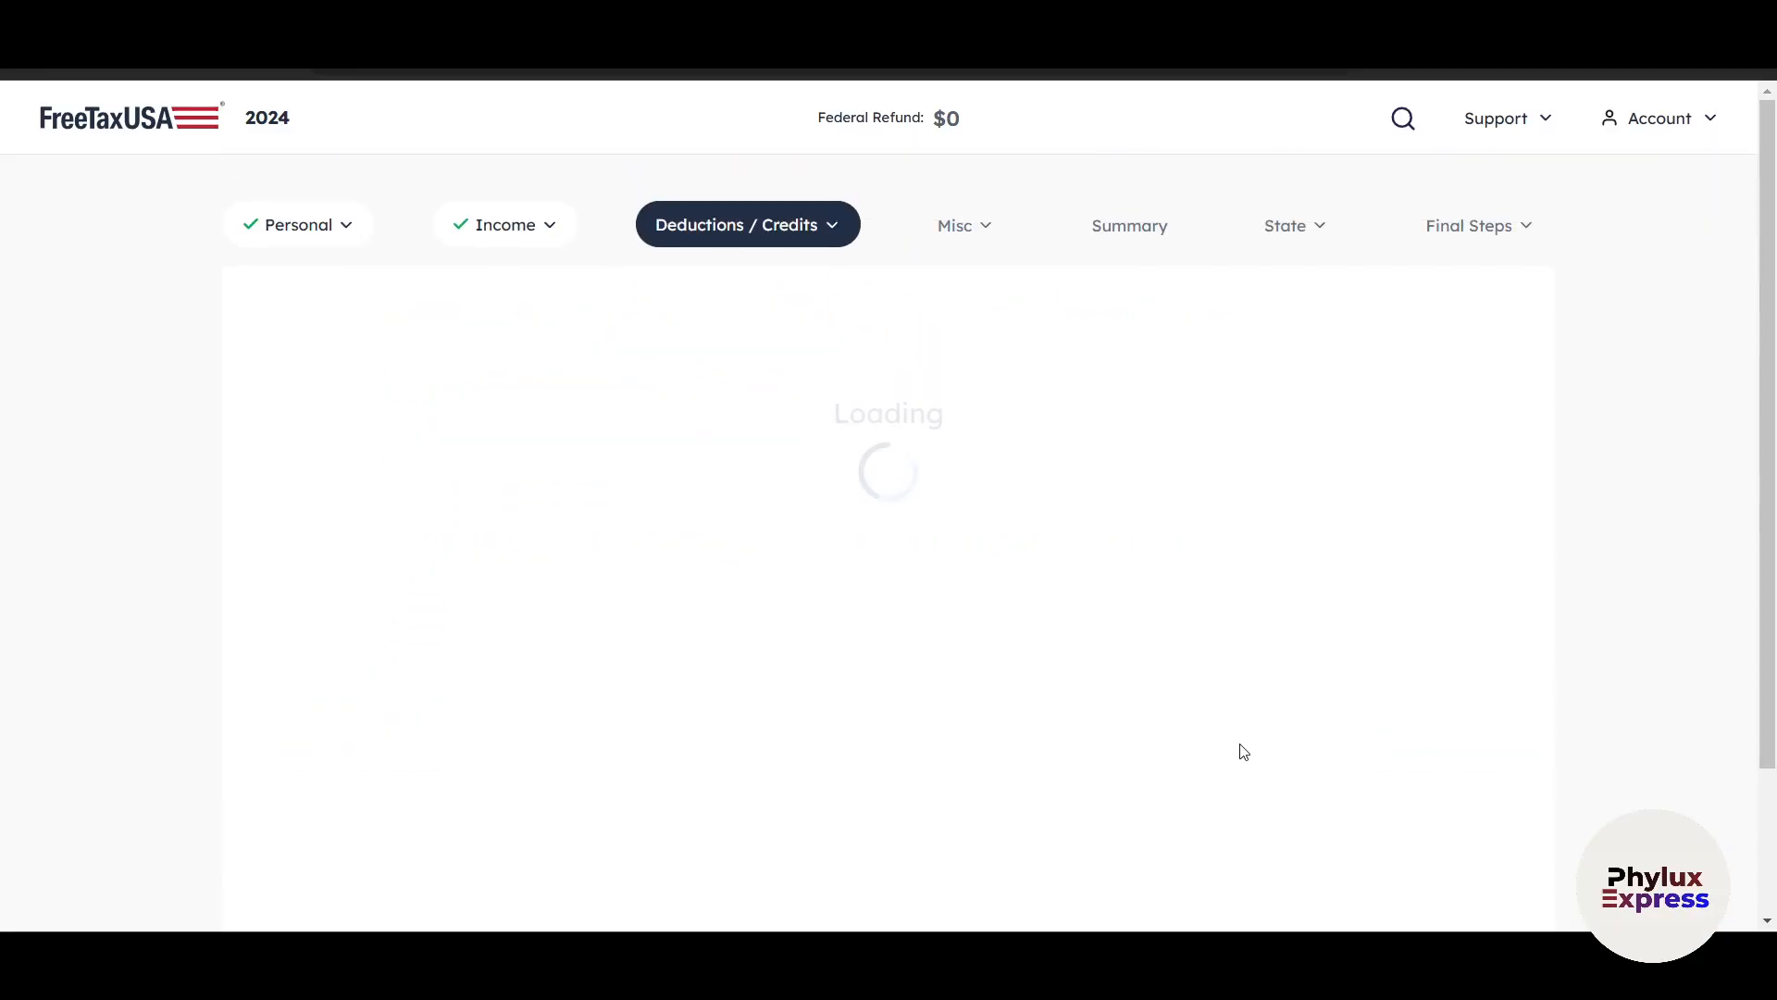
Preview Form 2441 from the Child Care Credit Summary, and continue past the summary.
scroll(1324, 686, down, 1)
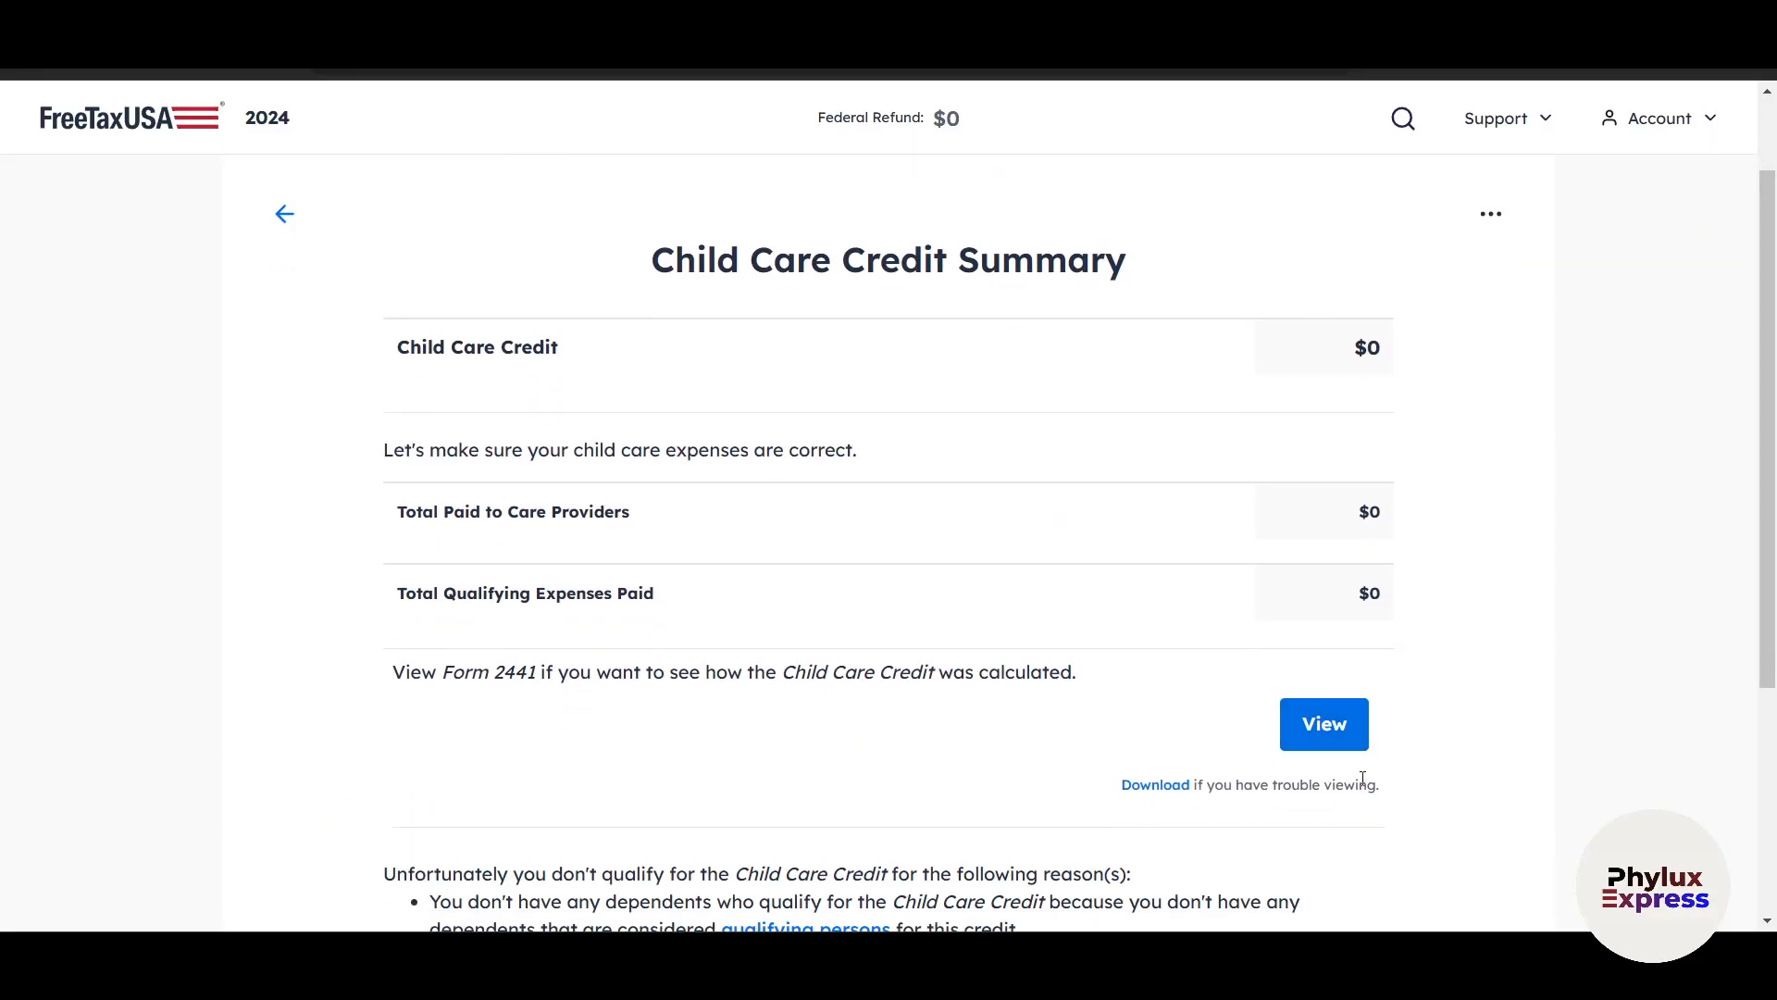
click(1330, 738)
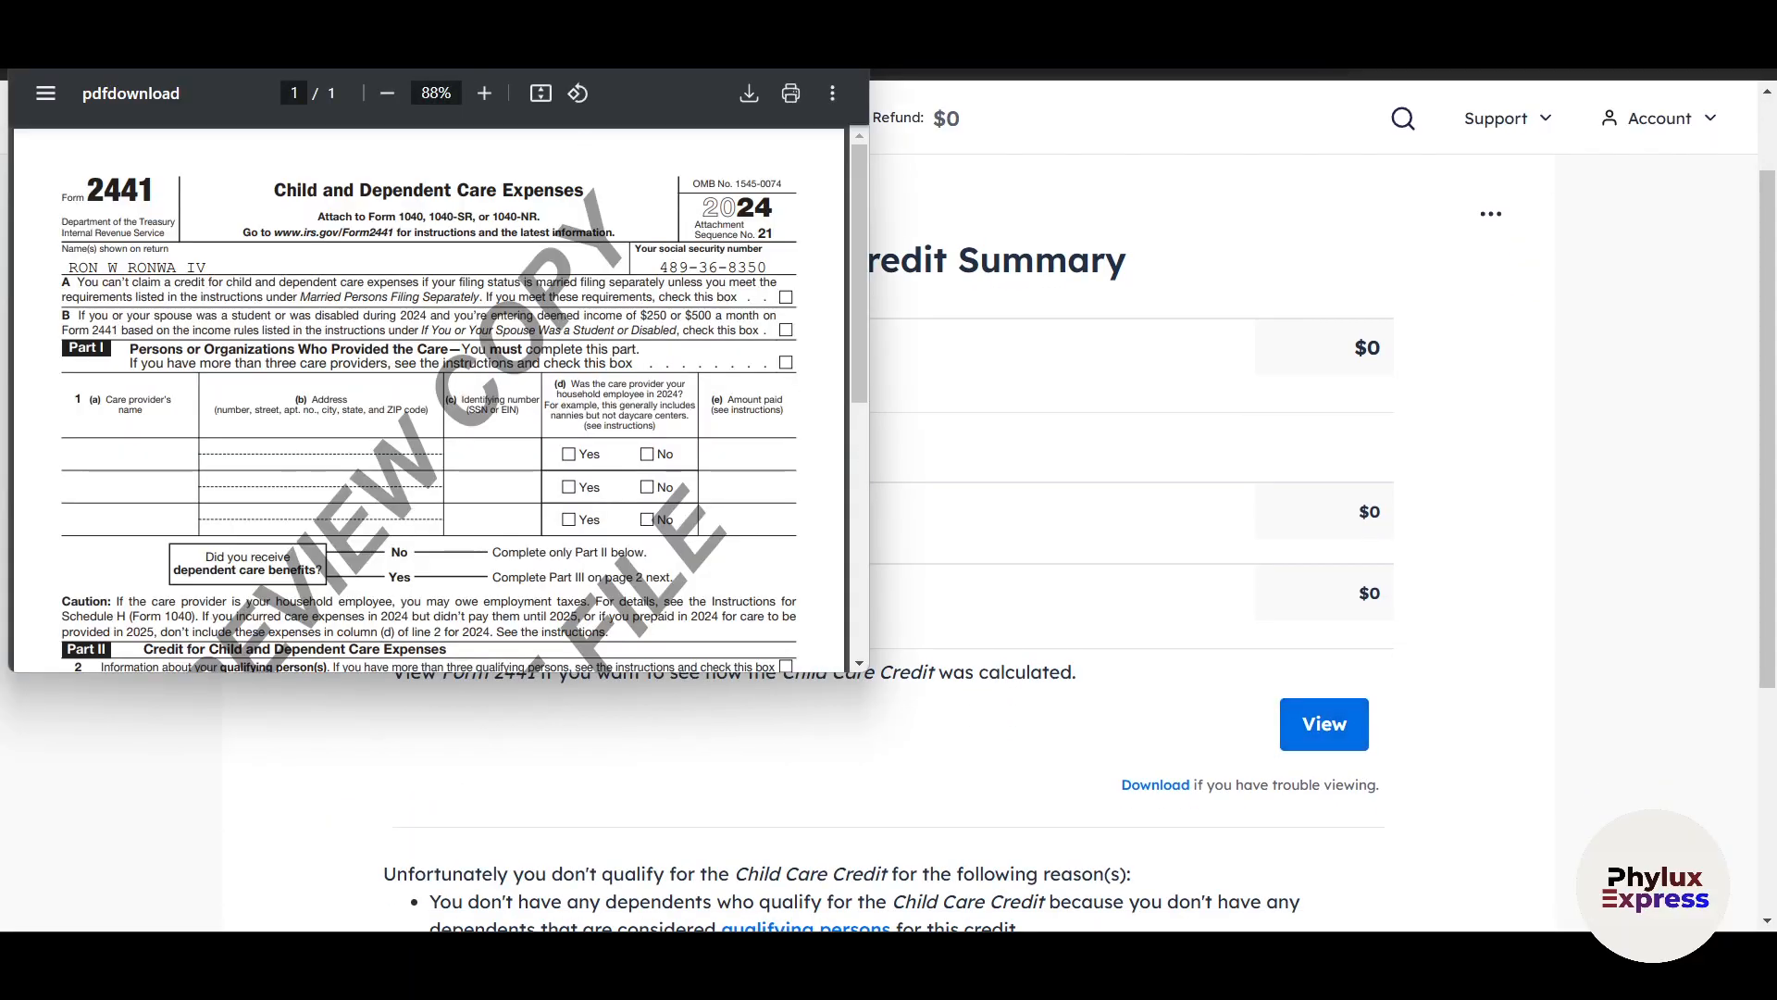
scroll(575, 350, down, 1)
scroll(427, 202, up, 1)
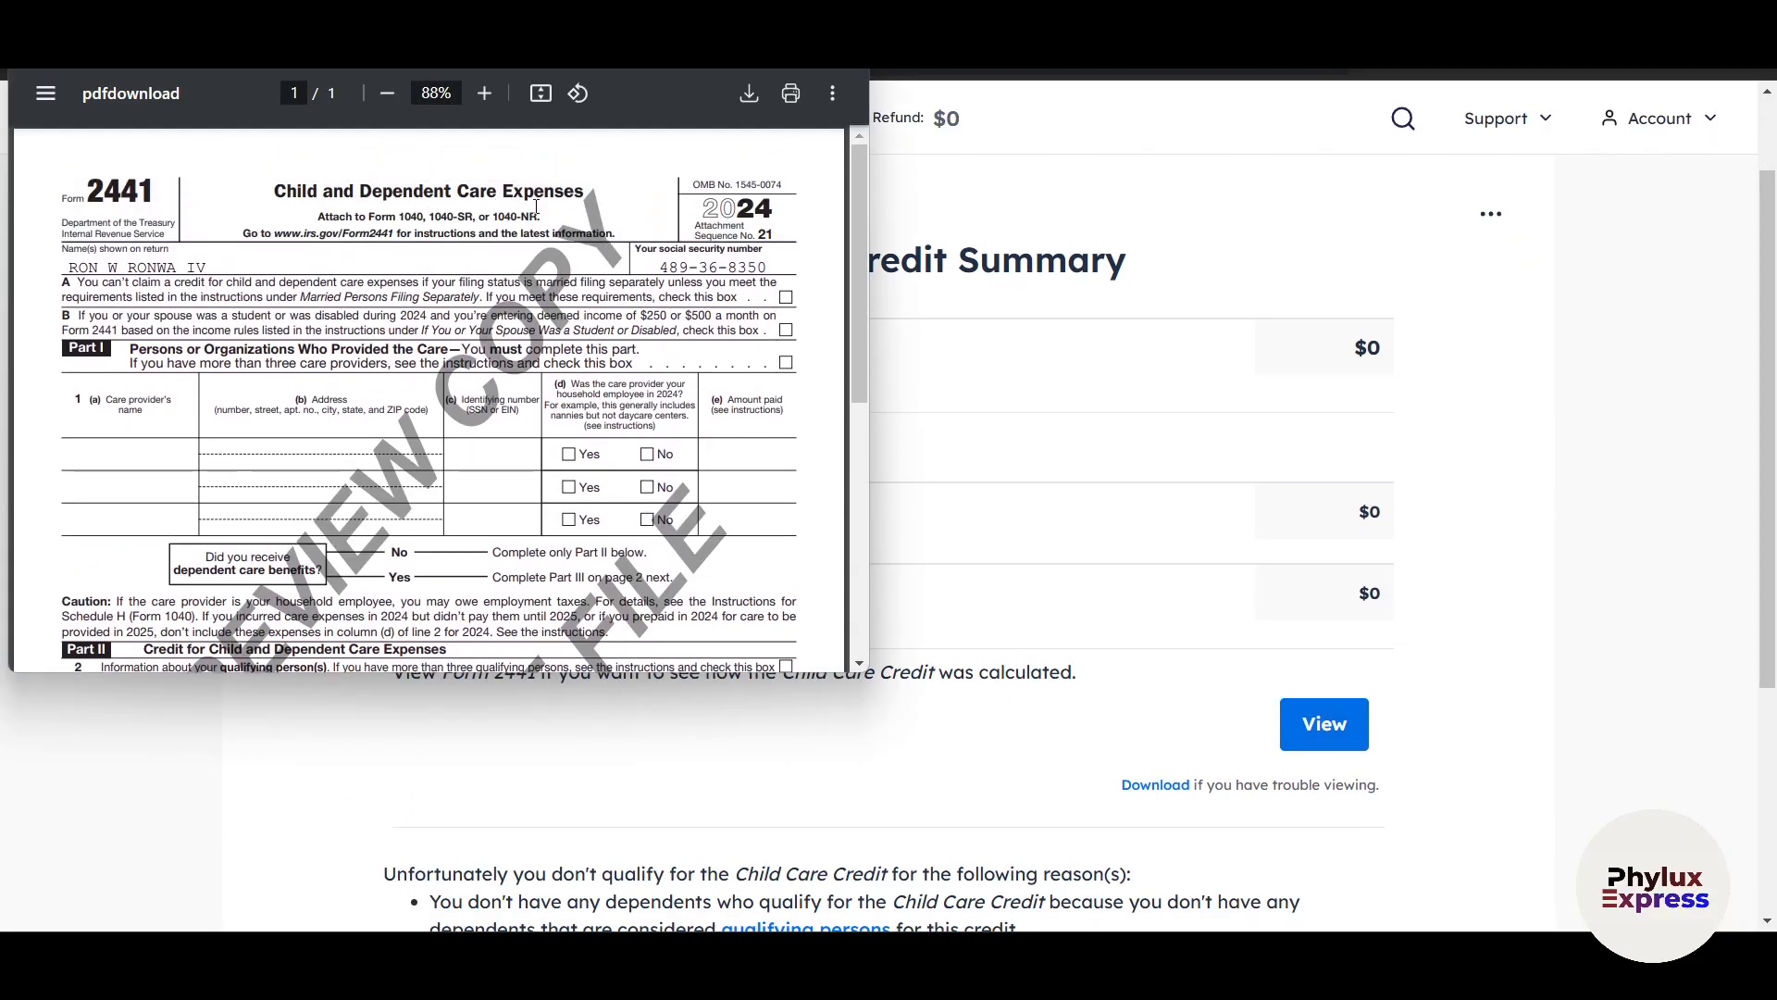
click(1321, 766)
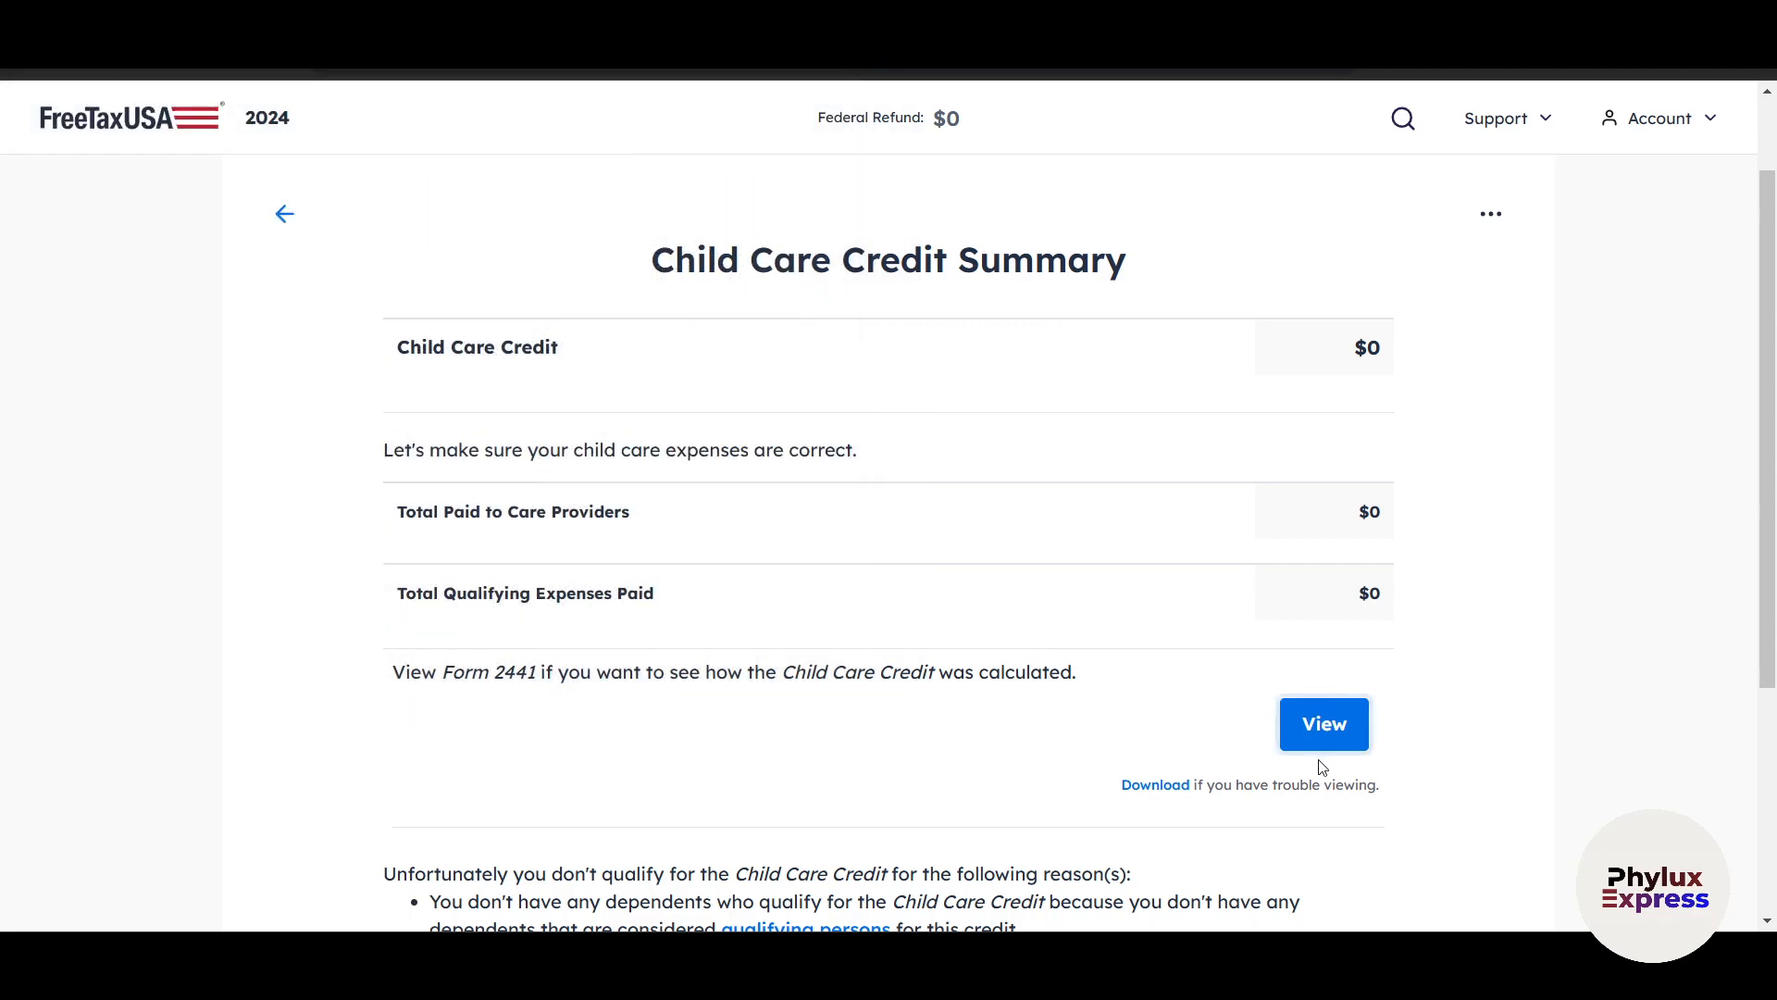
scroll(1353, 774, down, 4)
click(1440, 740)
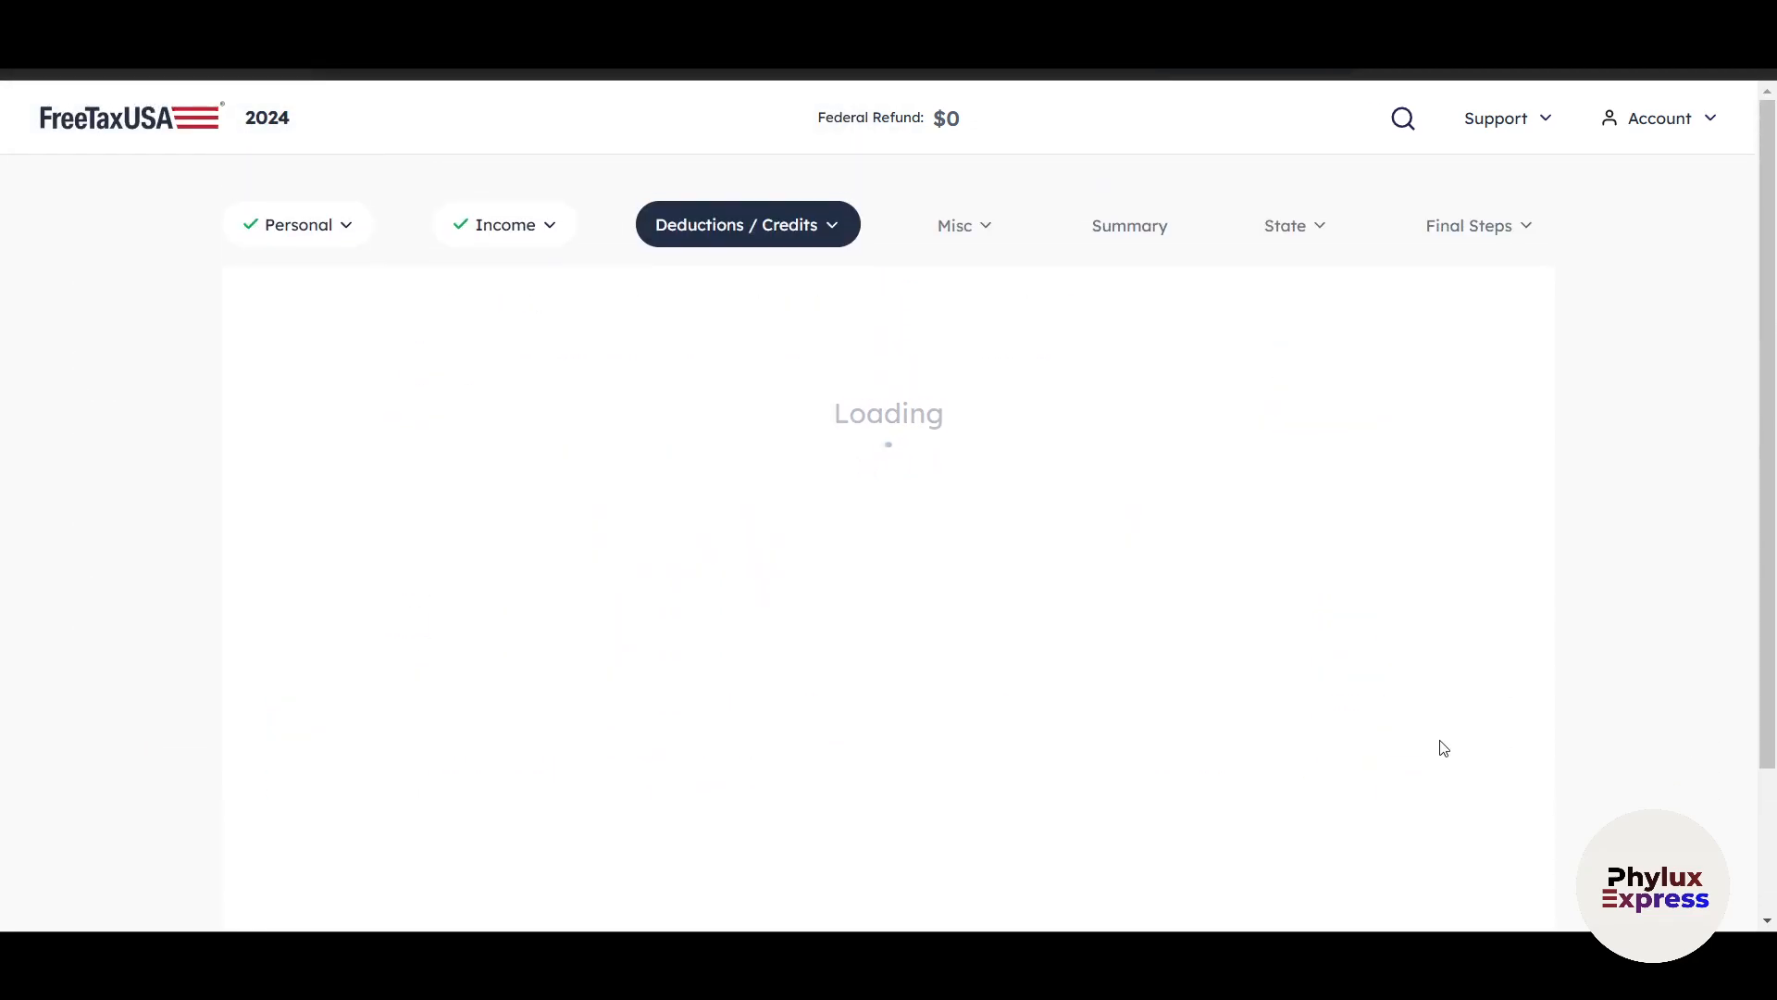
Review the Common Deductions and Credits list, and continue past it and the additional deductions page without starting any entries.
scroll(1532, 698, down, 4)
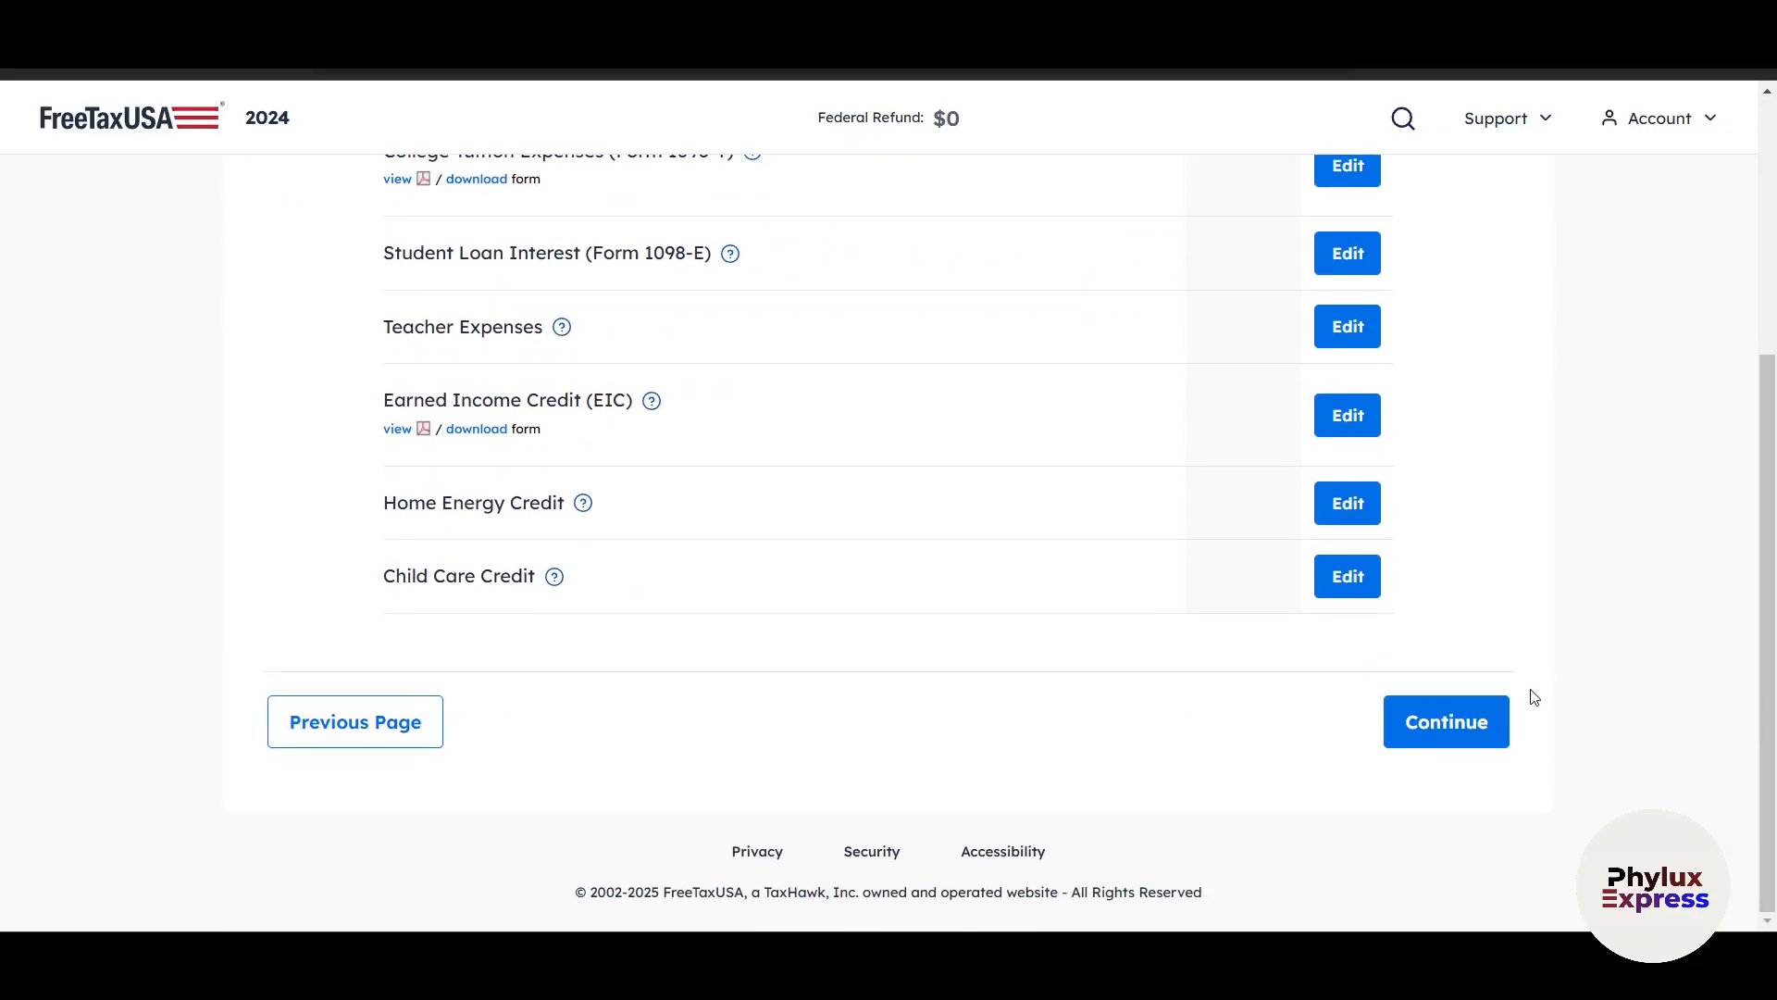
scroll(1534, 696, up, 4)
scroll(477, 500, down, 1)
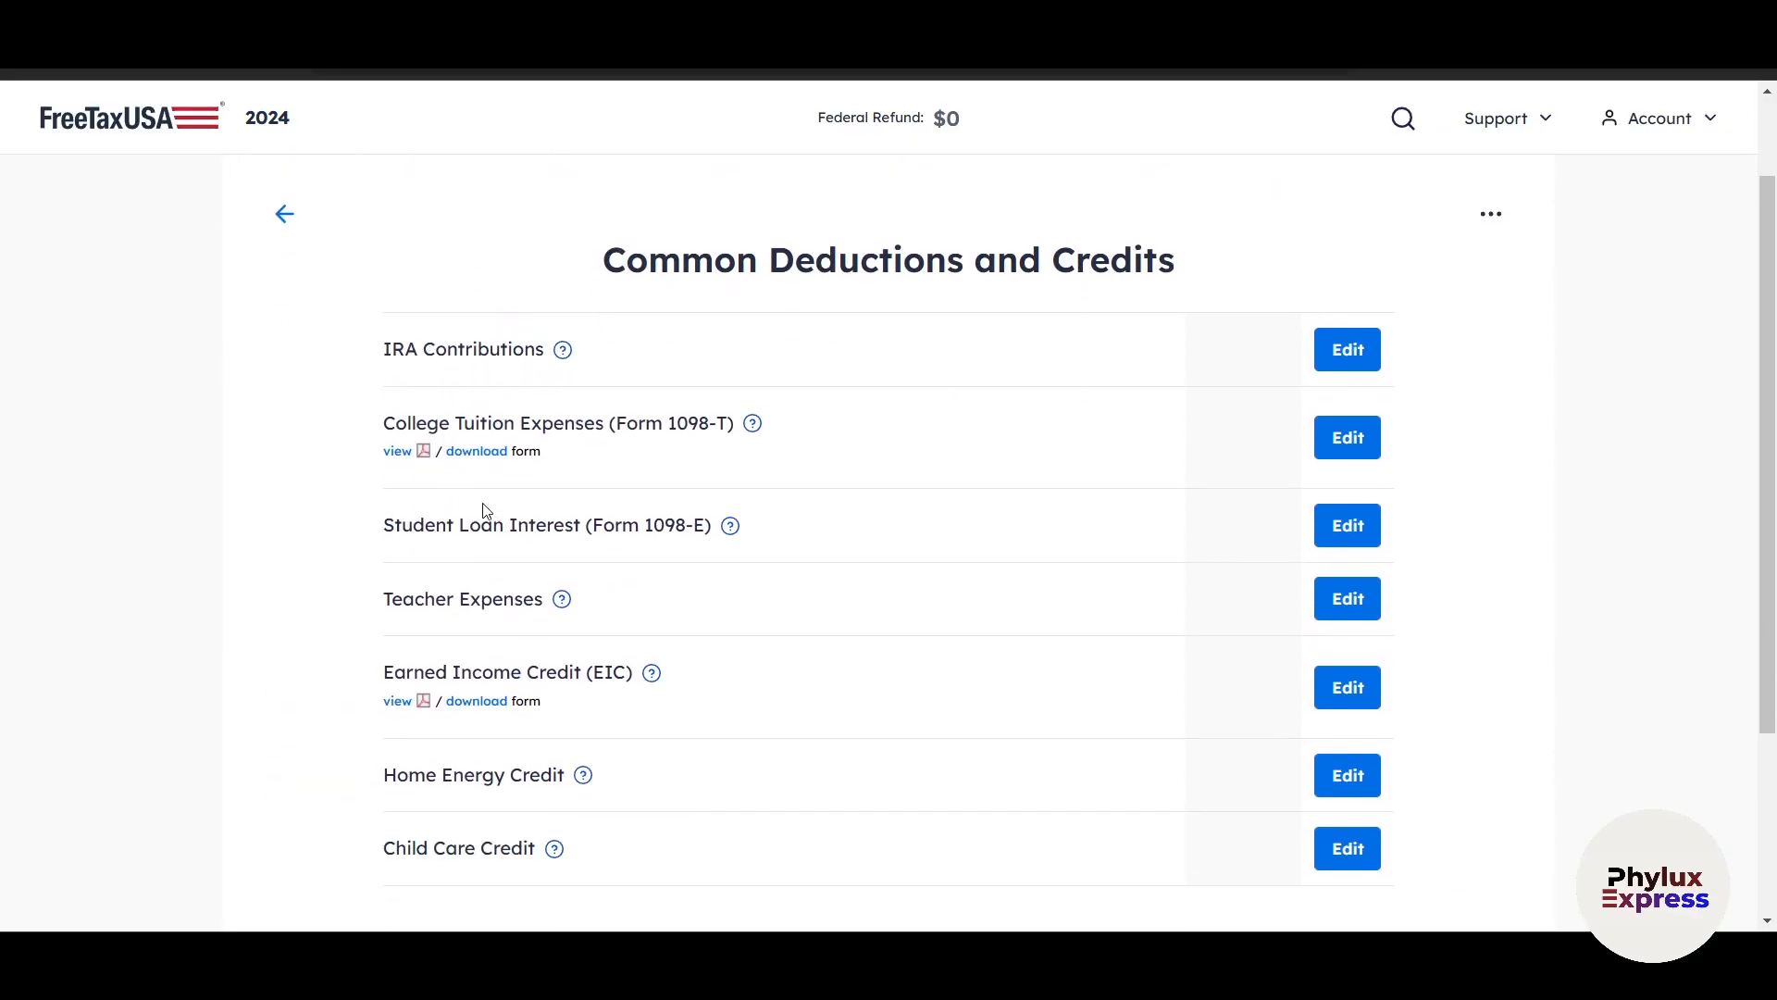
scroll(802, 670, down, 2)
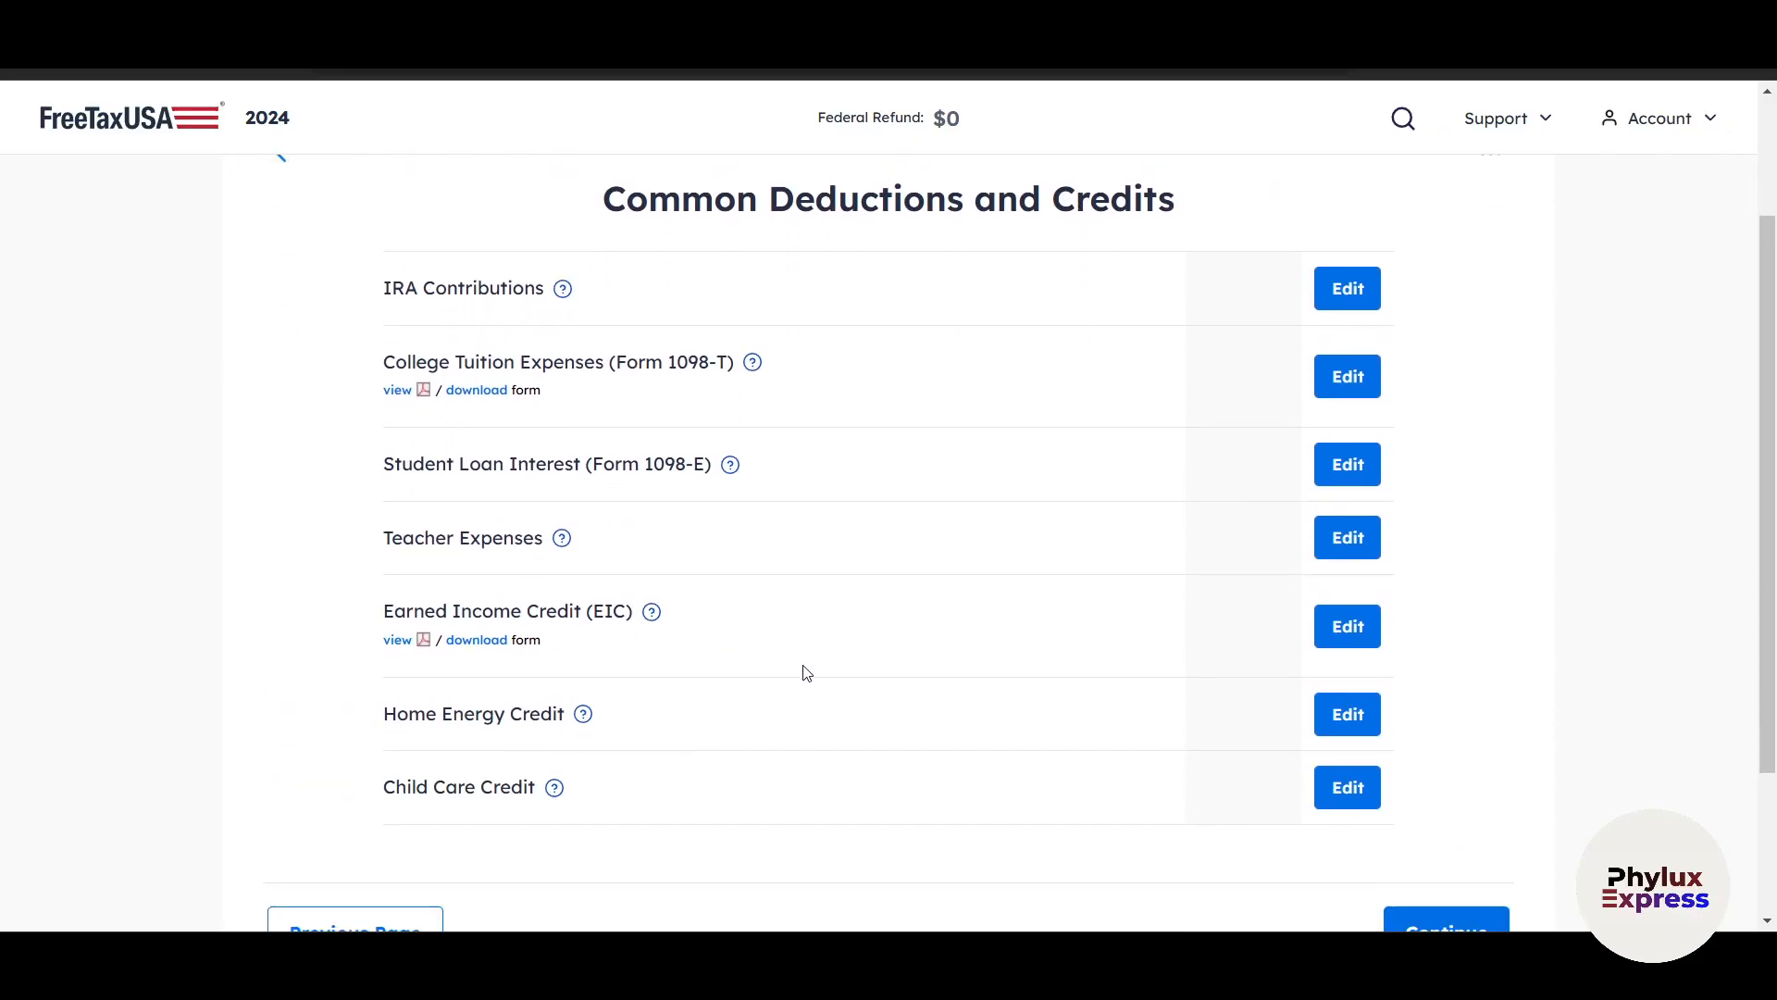
scroll(1349, 555, up, 2)
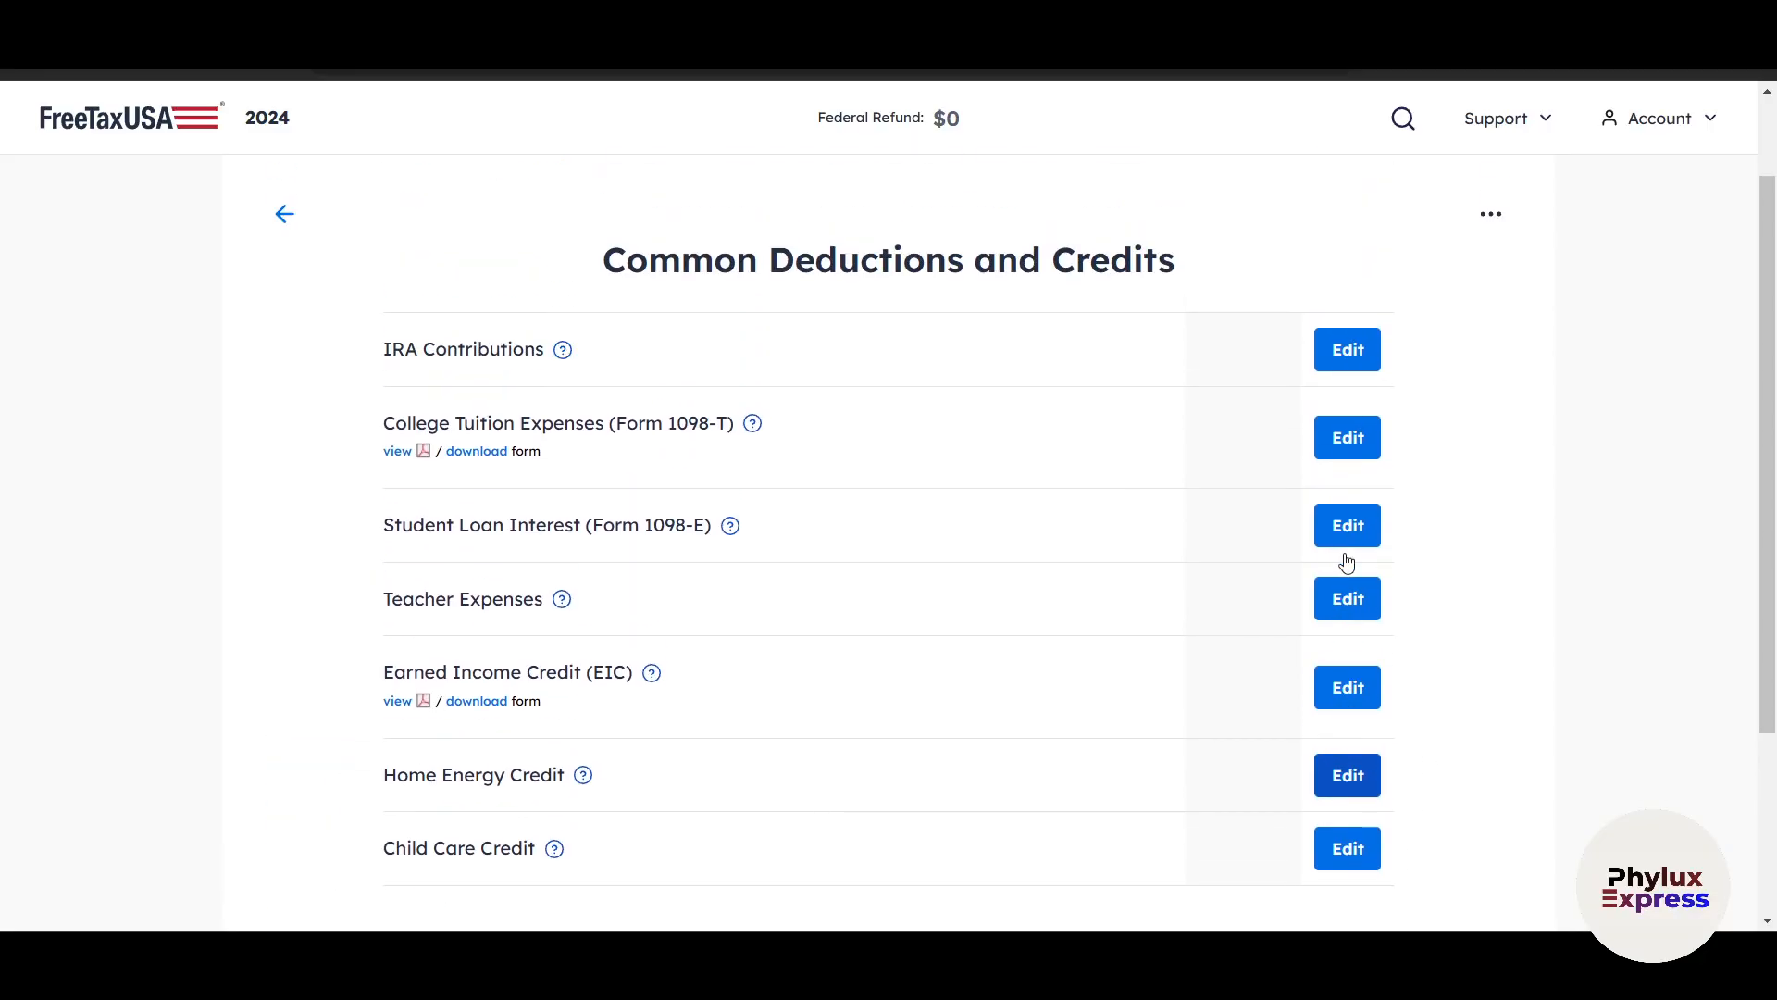
scroll(1349, 564, down, 2)
click(1447, 723)
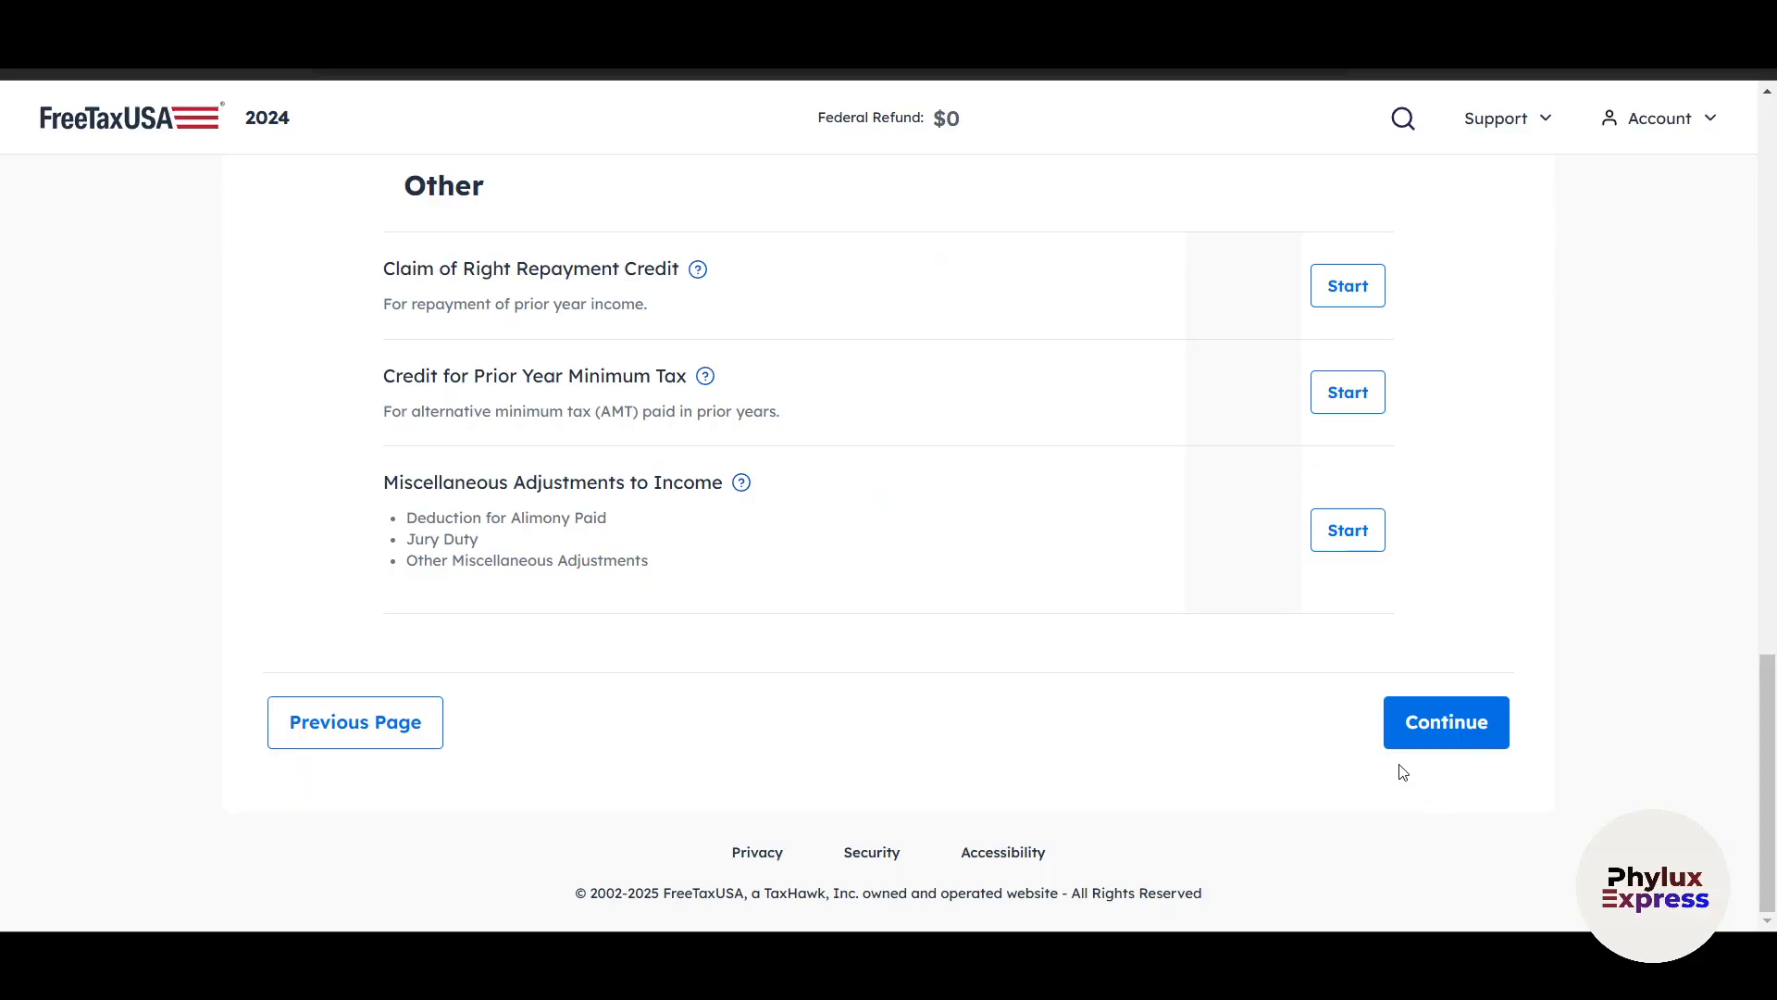
click(1460, 738)
Continue past the deductions and credits summary and the progress page without adding Pro Support.
scroll(1458, 726, down, 10)
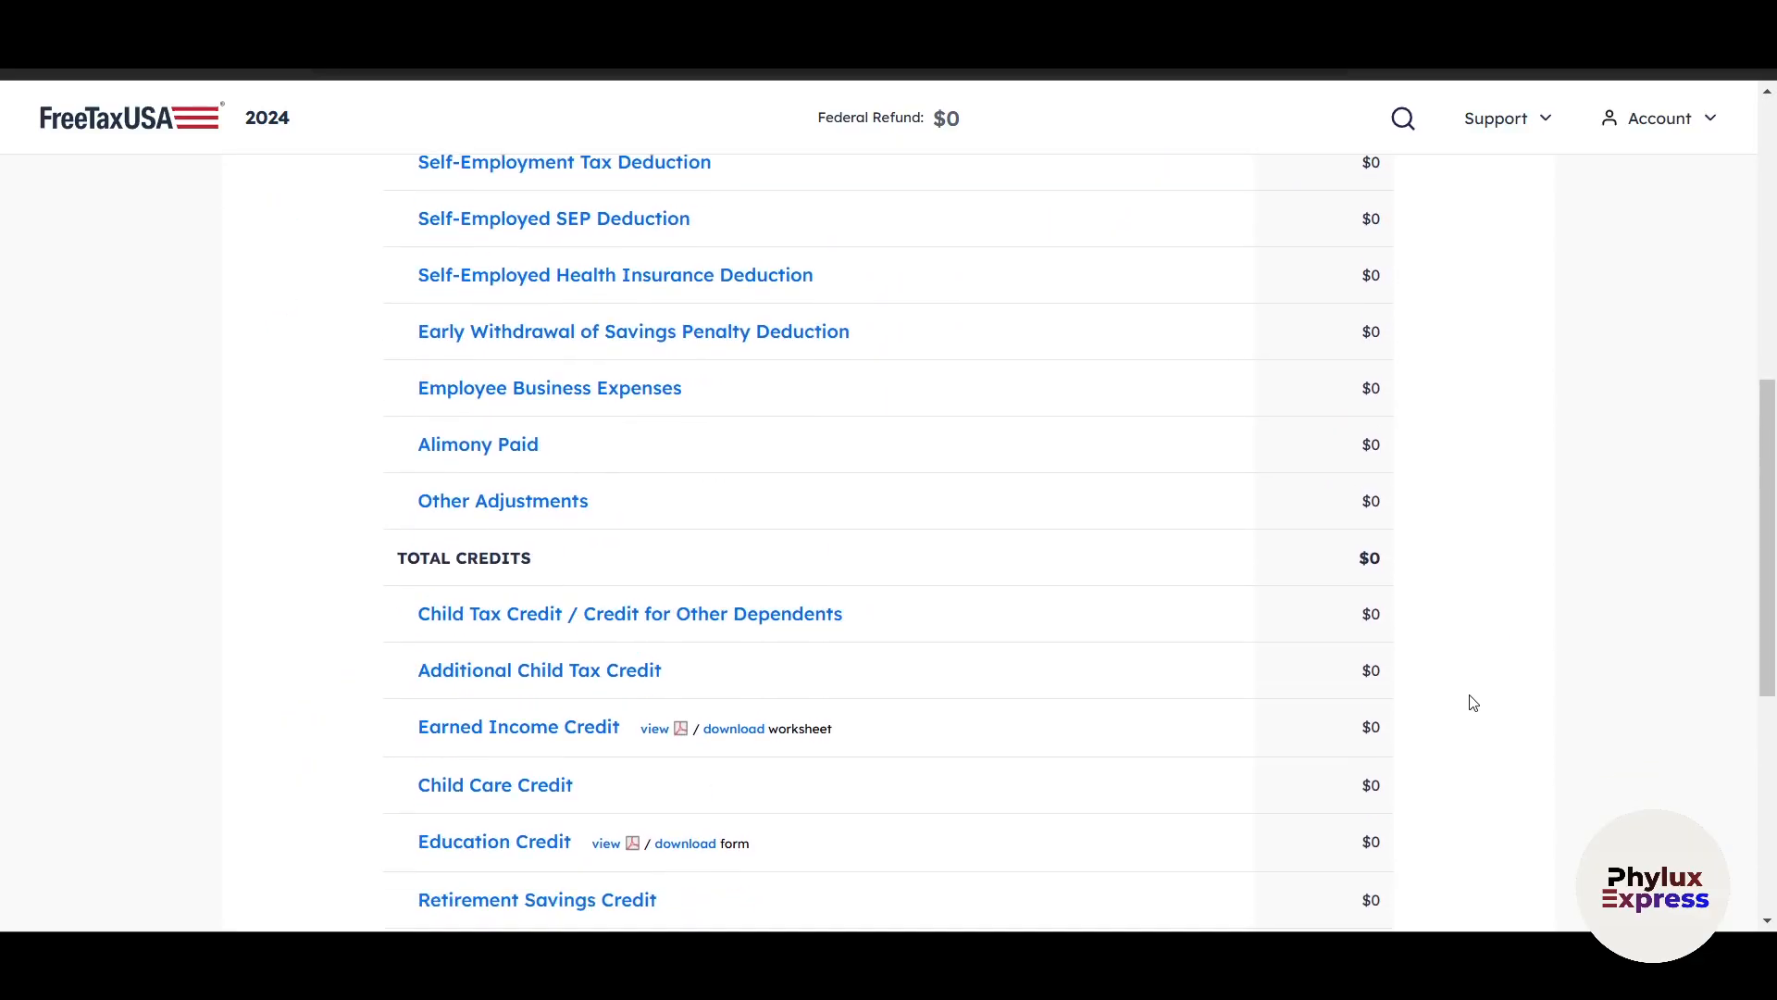
click(1452, 726)
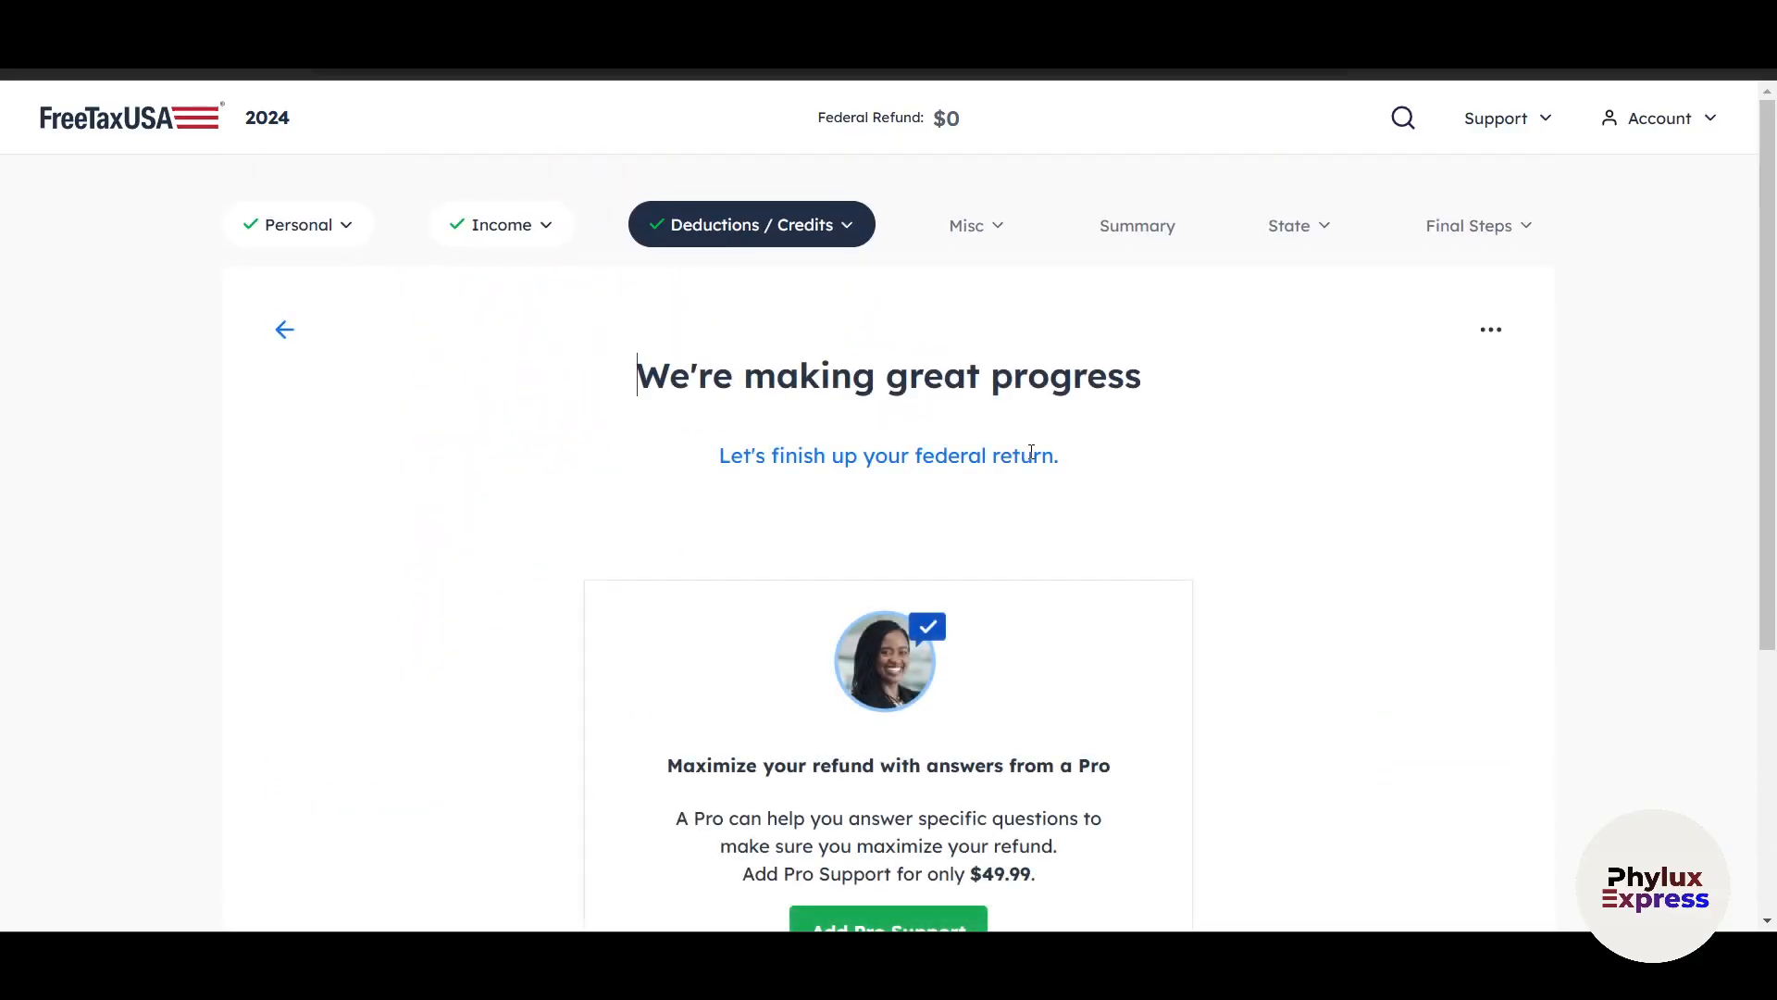
scroll(1231, 704, down, 5)
click(1353, 726)
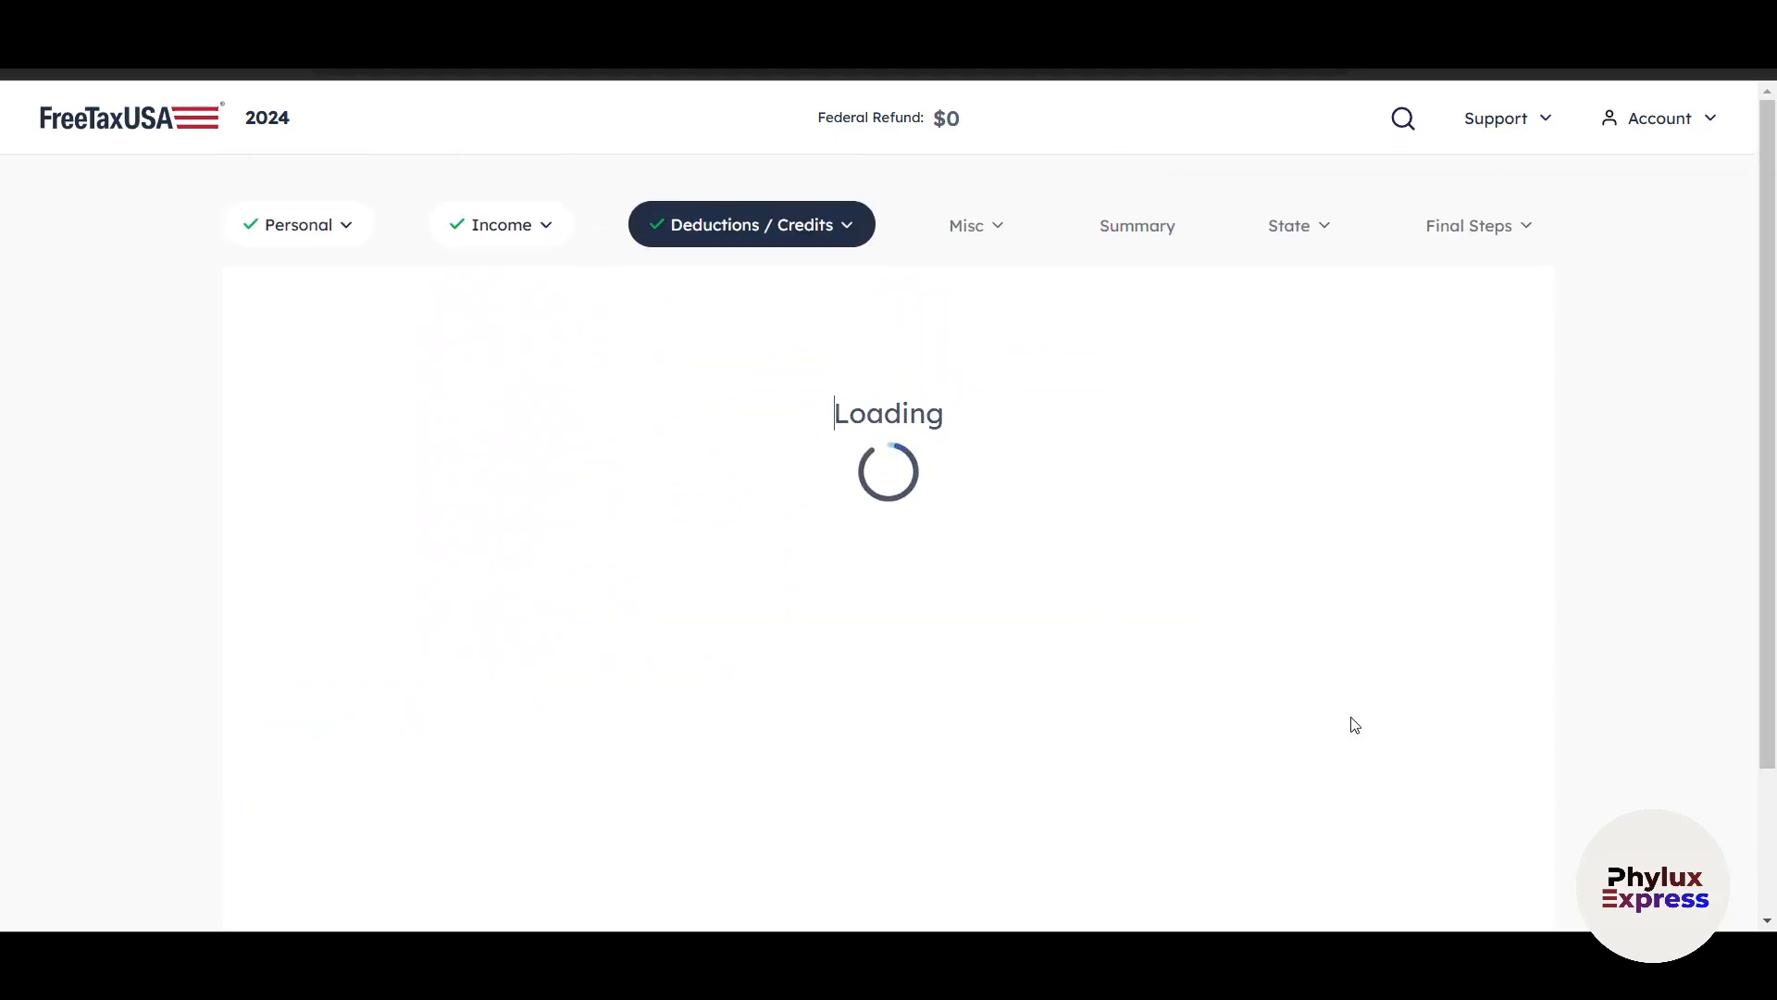
Continue past the miscellaneous topics selection without starting any topic.
scroll(1359, 740, down, 5)
scroll(1296, 757, down, 6)
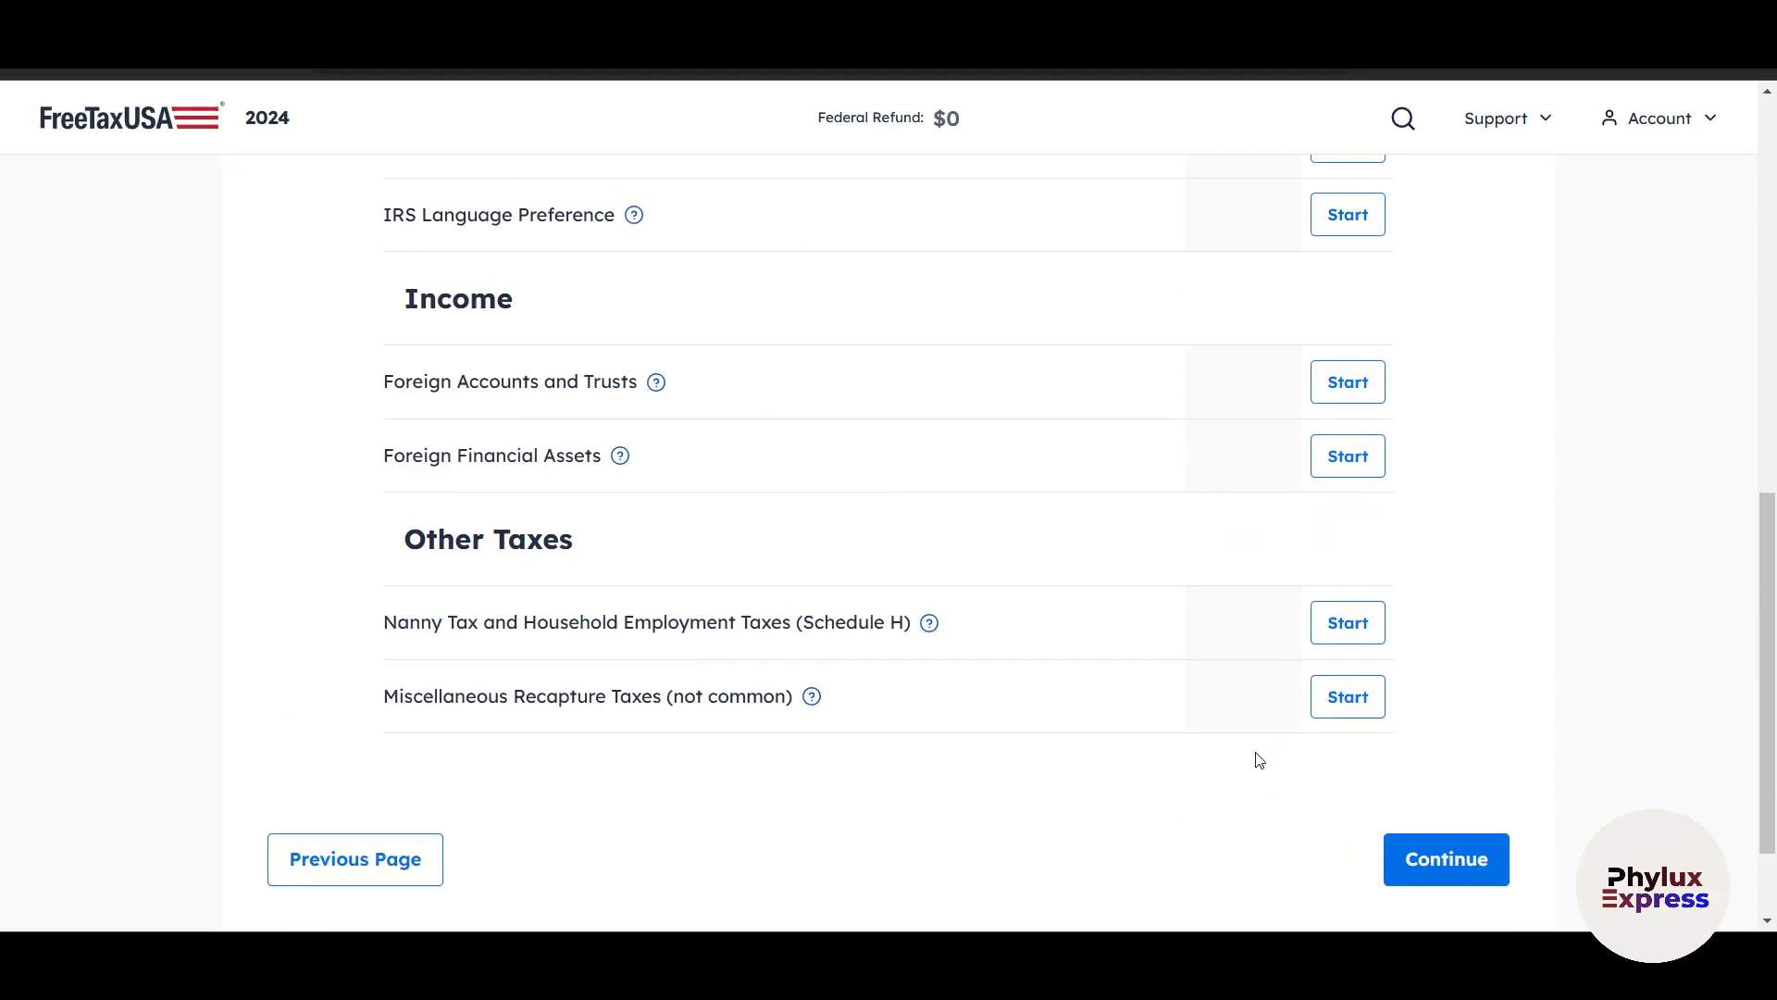
click(1436, 736)
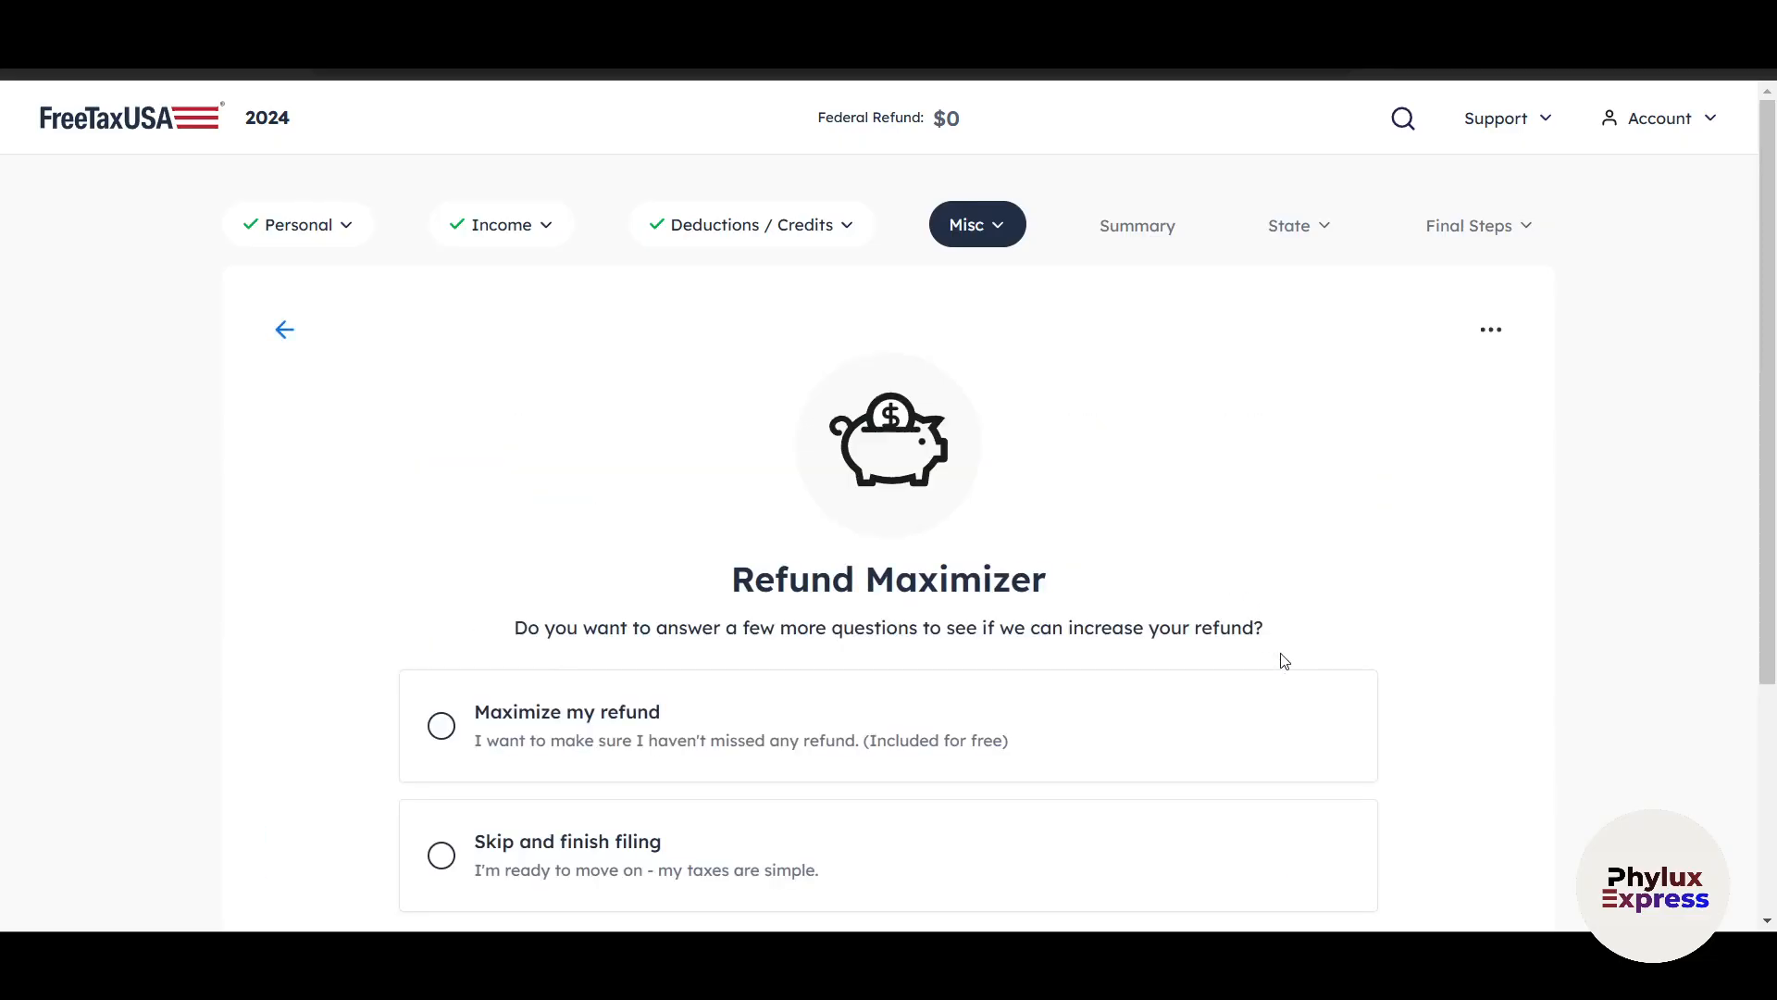
Choose Skip and finish filing for the Refund Maximizer, and save the choice.
scroll(1387, 813, down, 4)
click(443, 529)
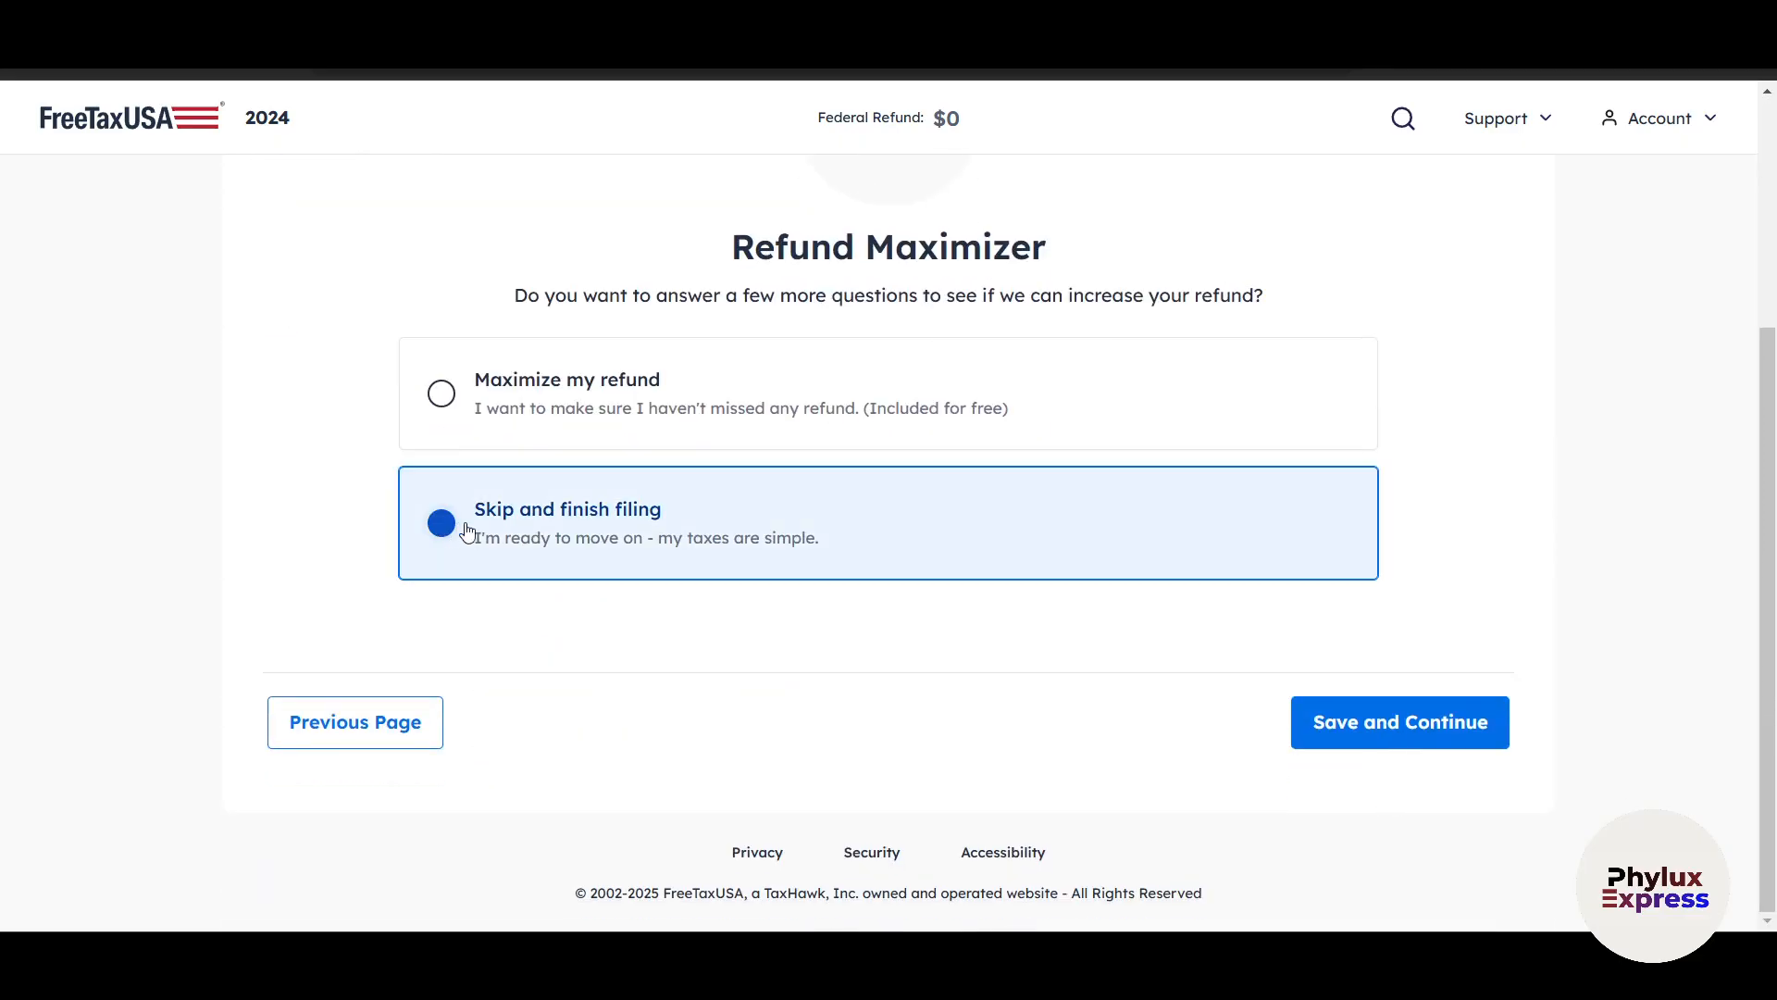
click(1458, 726)
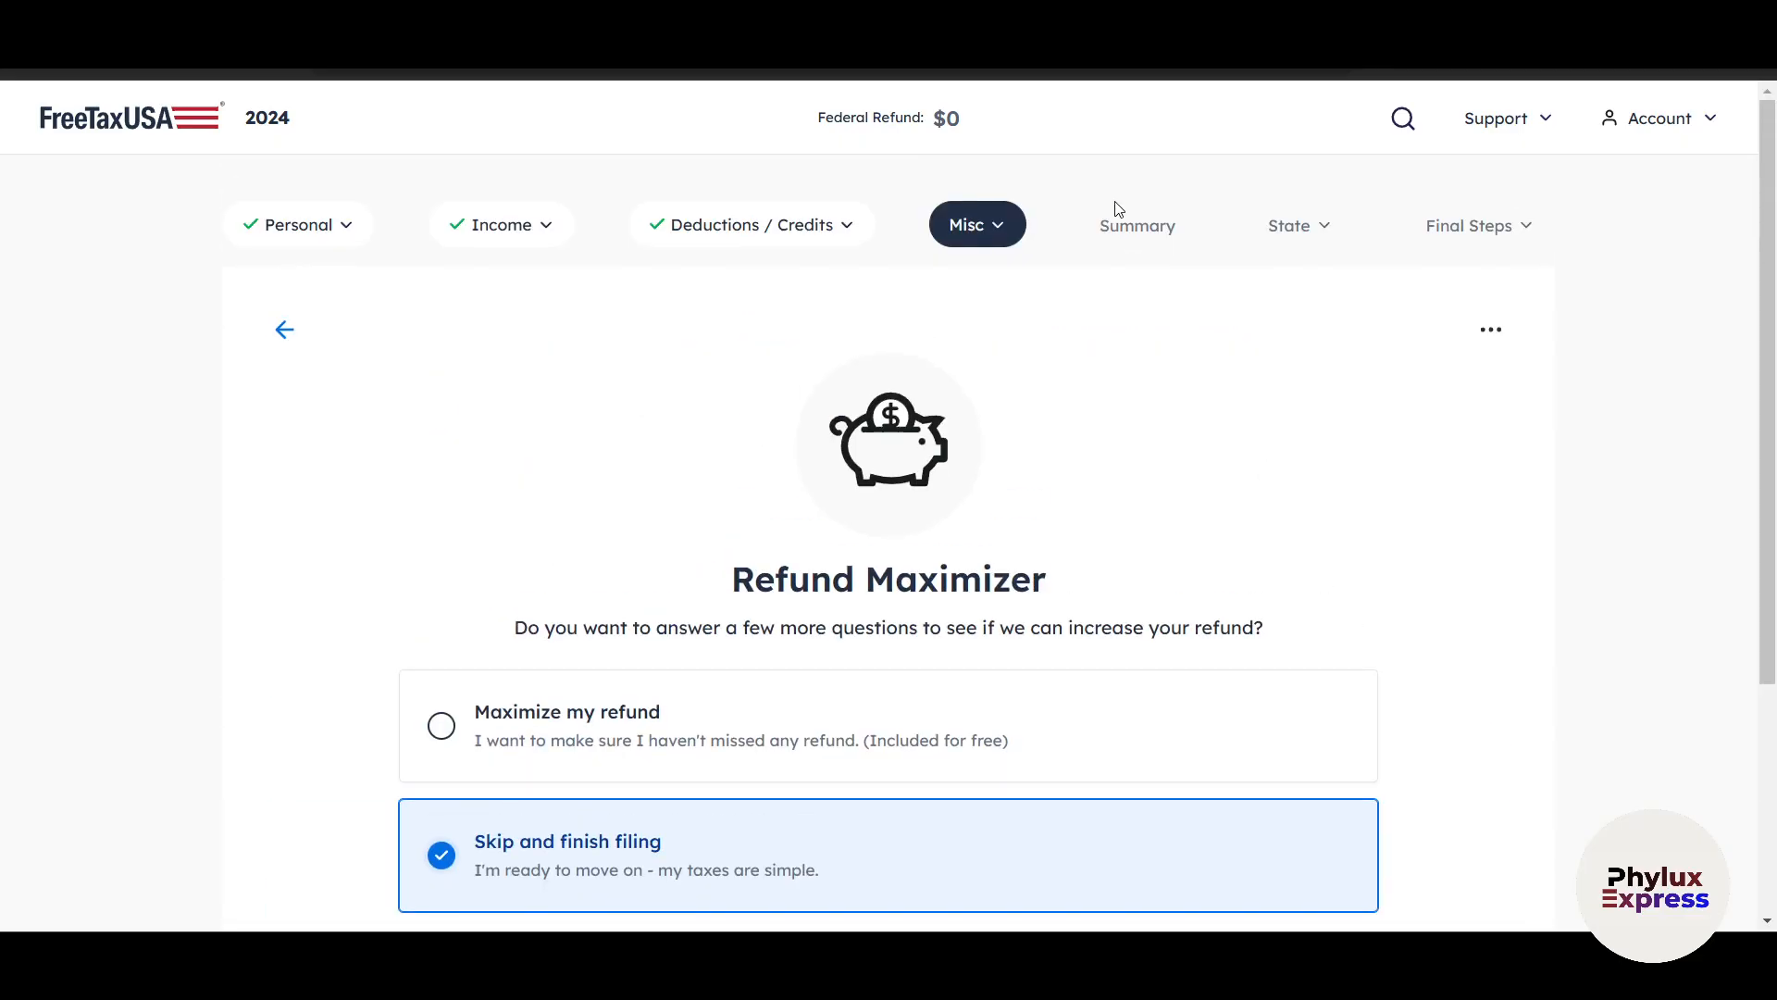
scroll(1282, 630, down, 4)
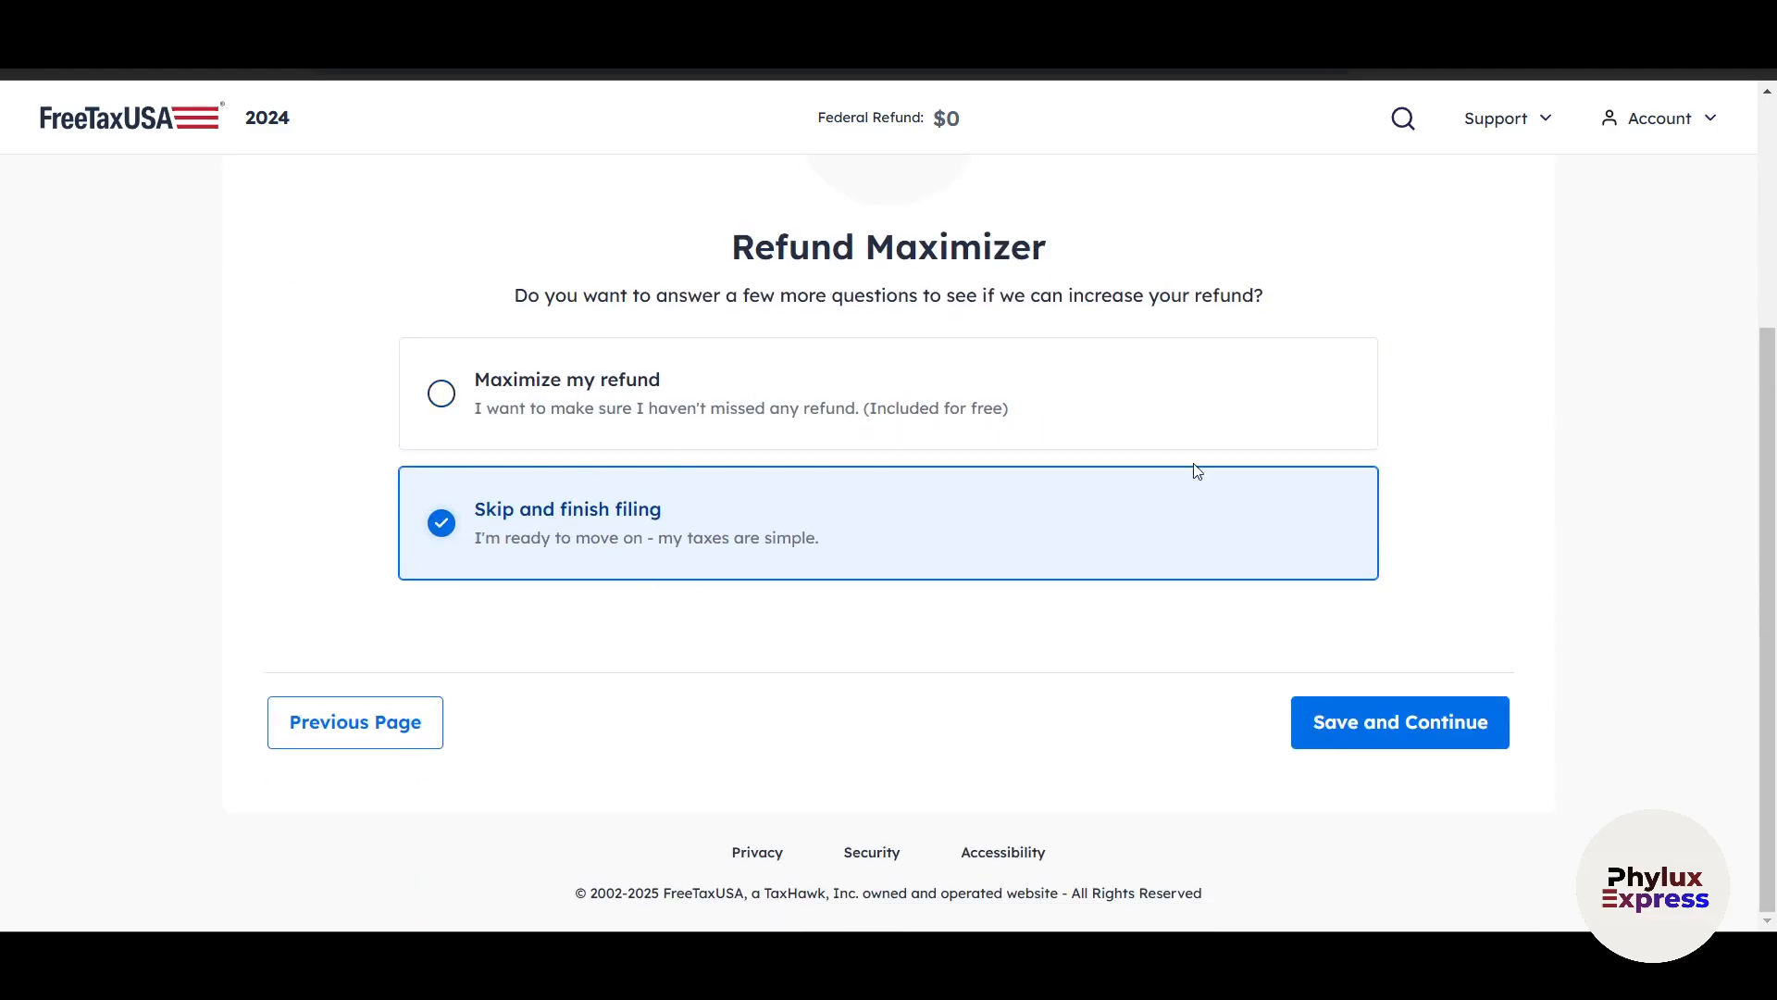
click(1319, 721)
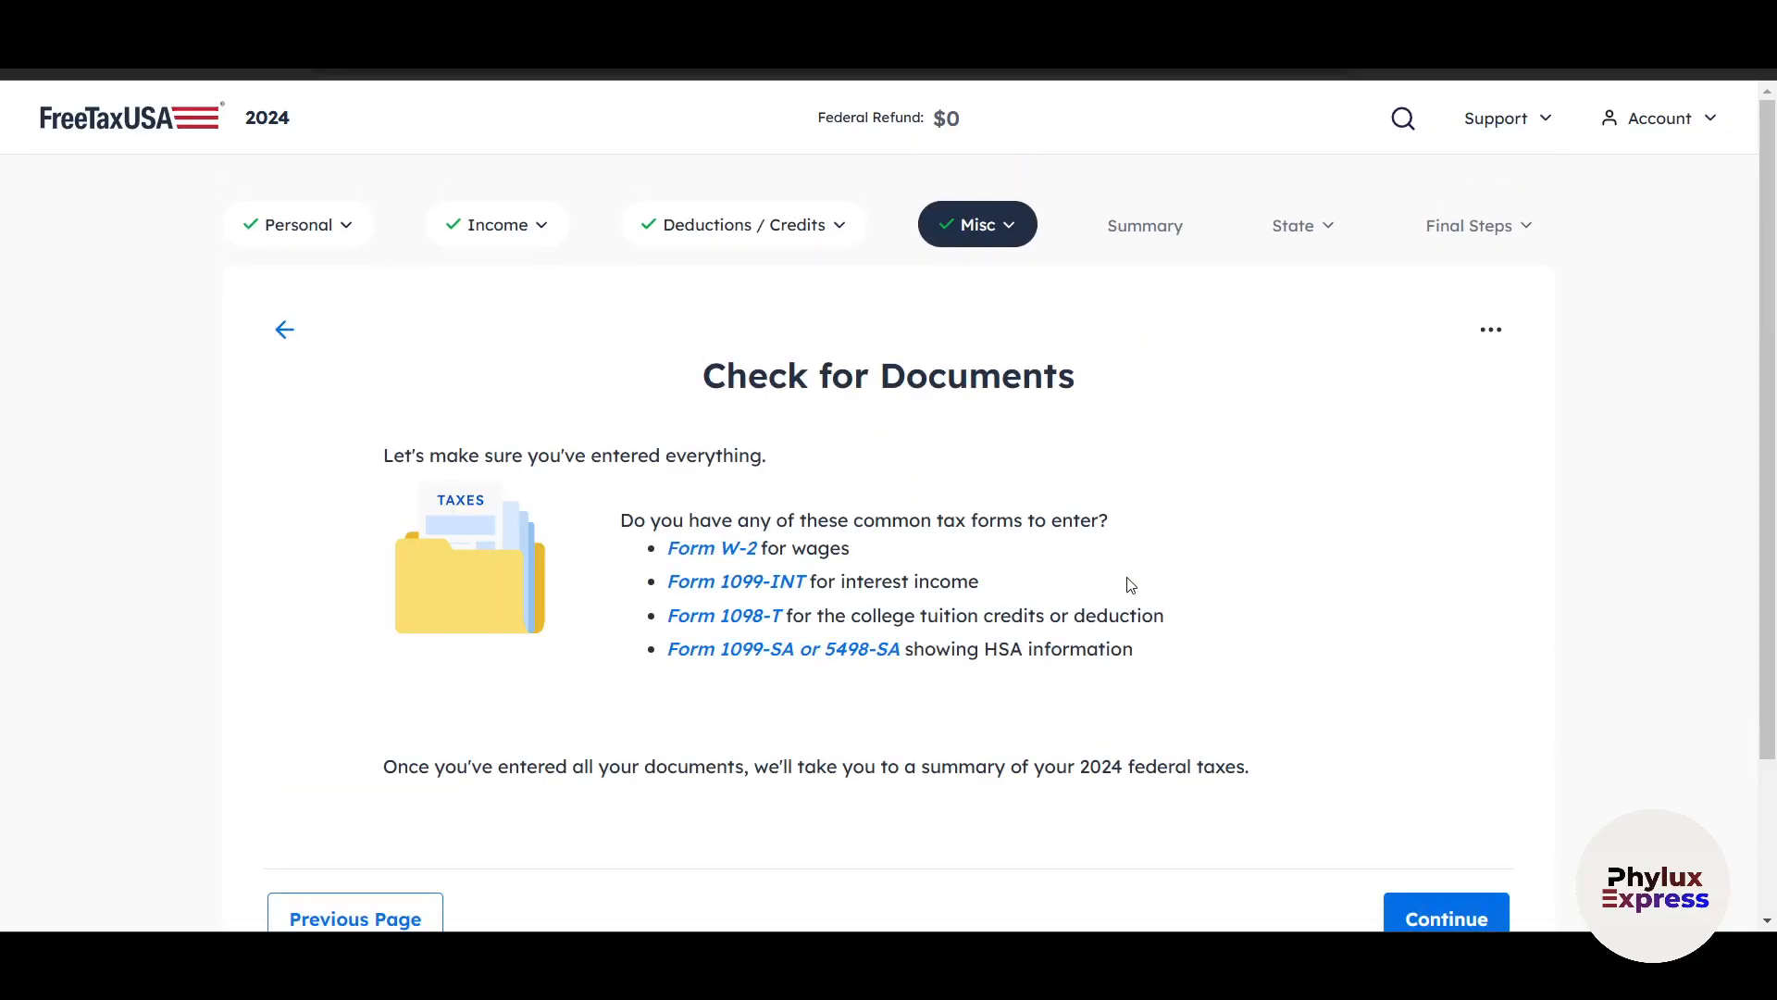
Bookmark Check for Documents by opening its Form W-2 link, and continue past the wages screen with Skip for now selected.
right_click(708, 558)
click(1265, 699)
click(712, 555)
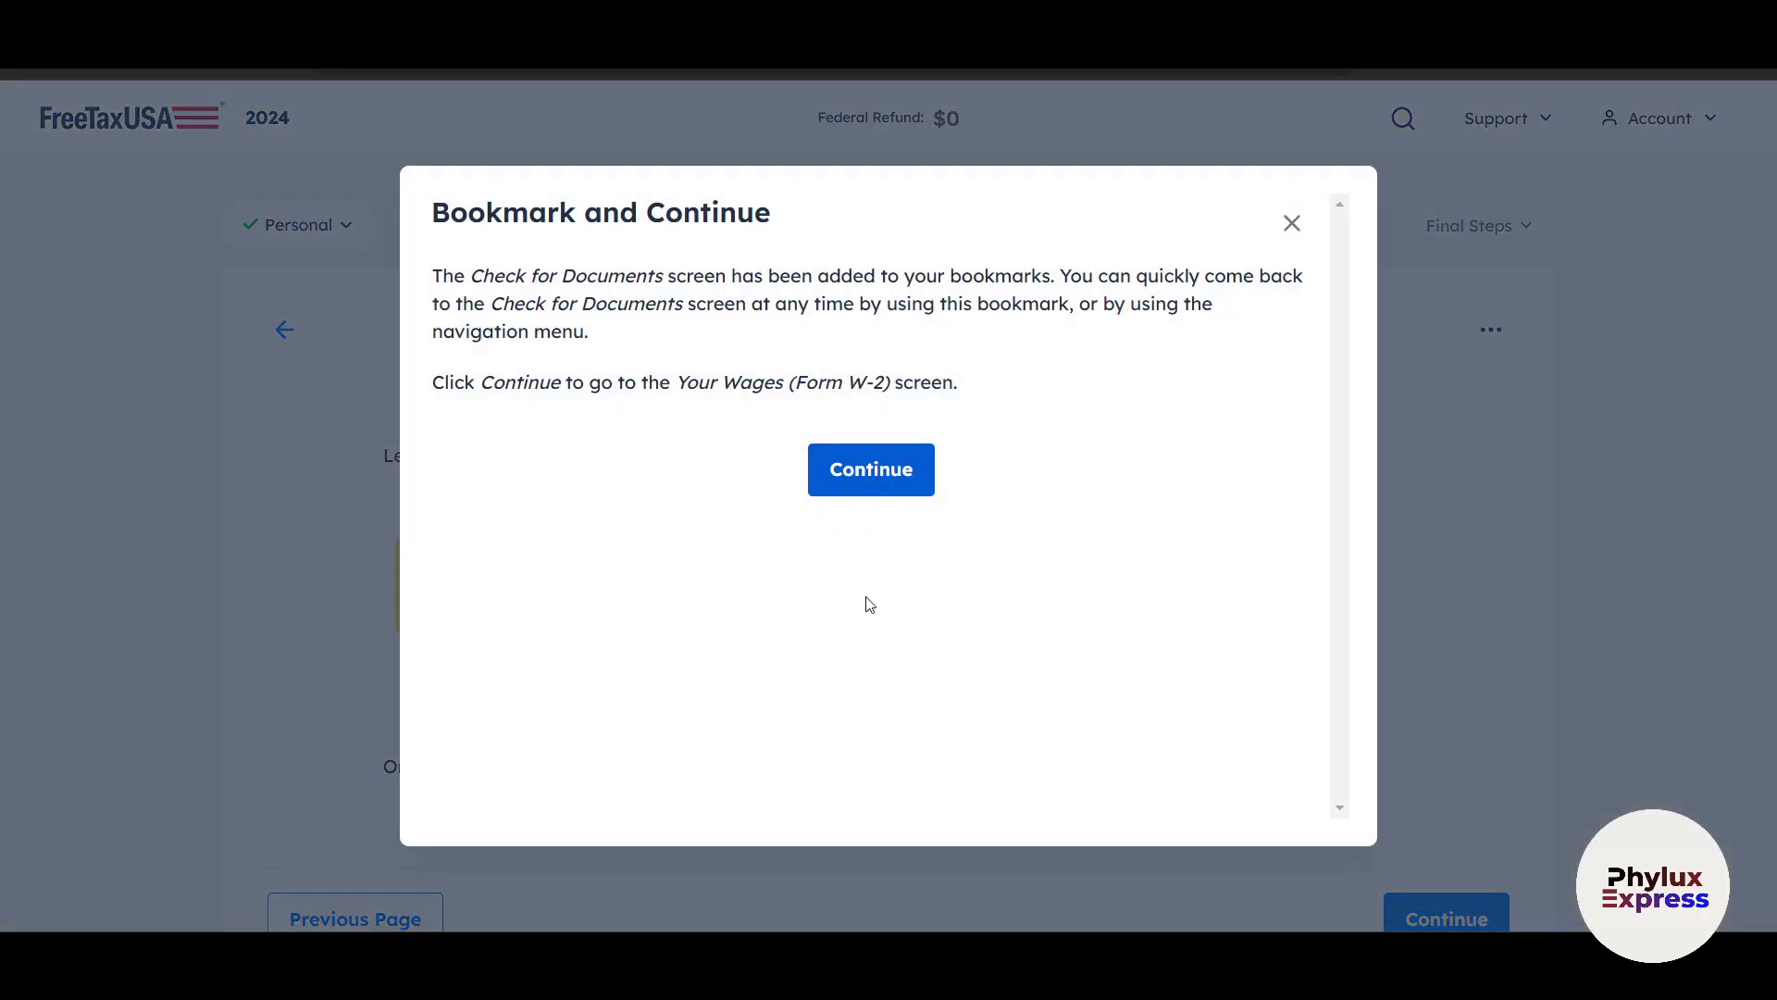
click(869, 470)
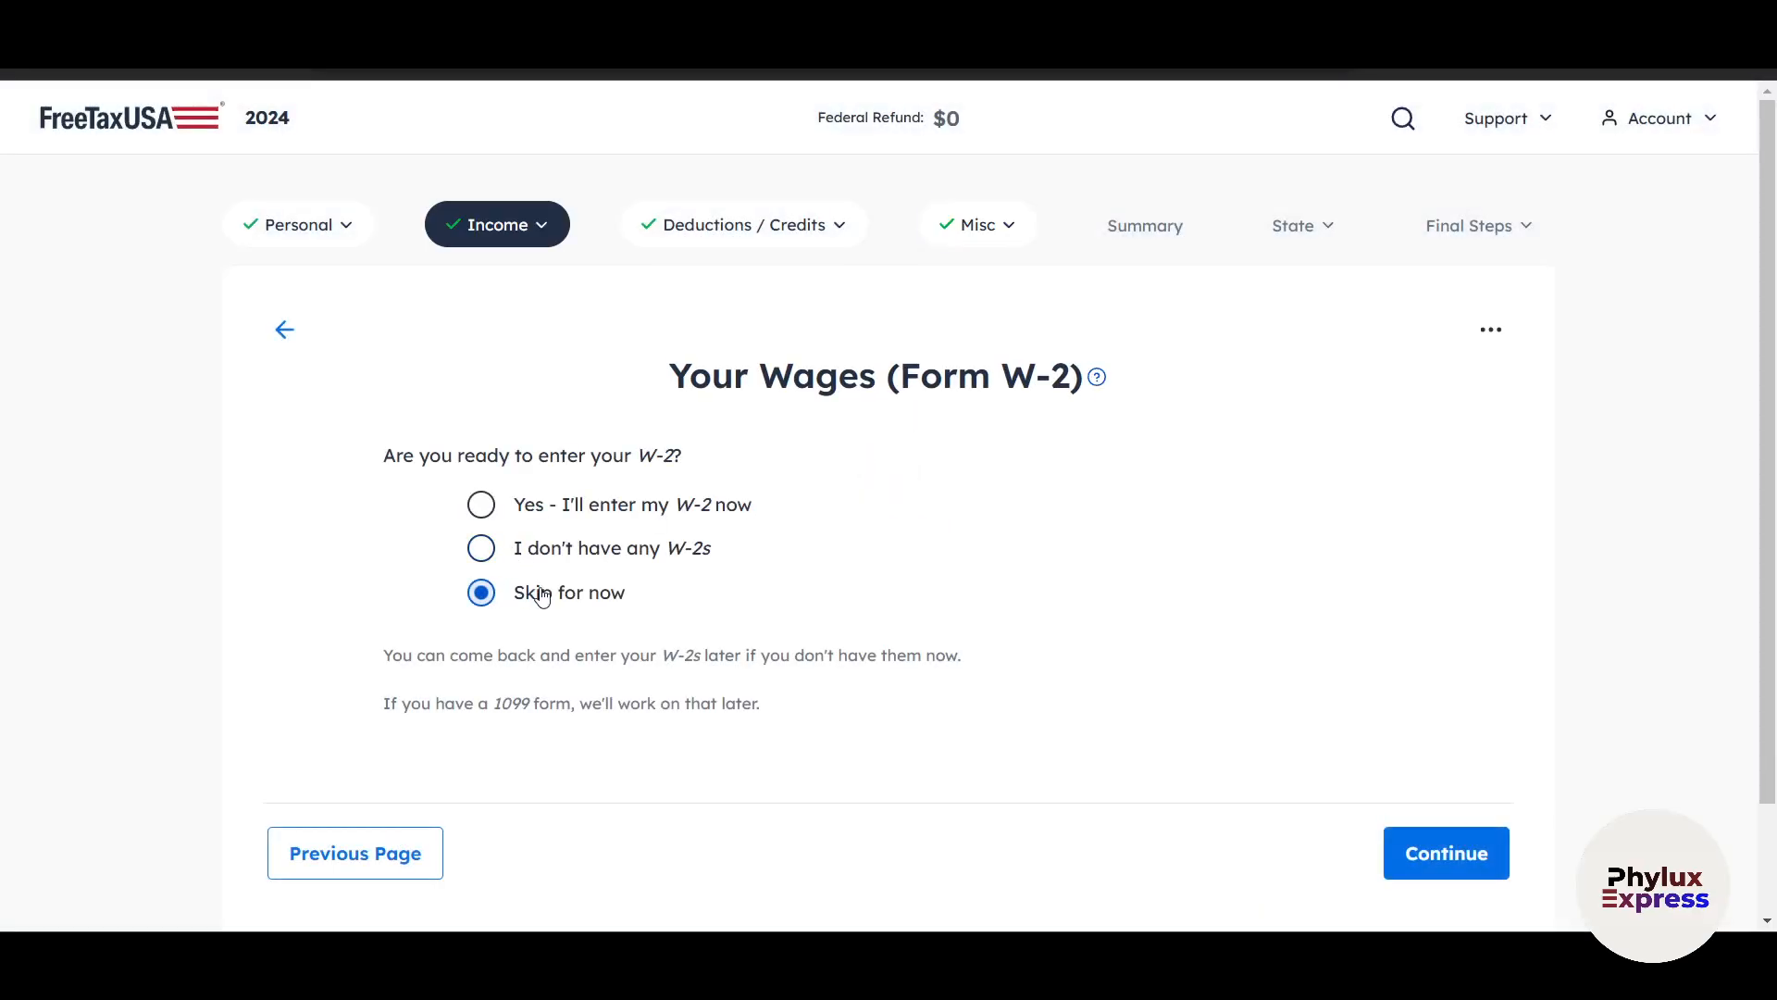
click(1444, 854)
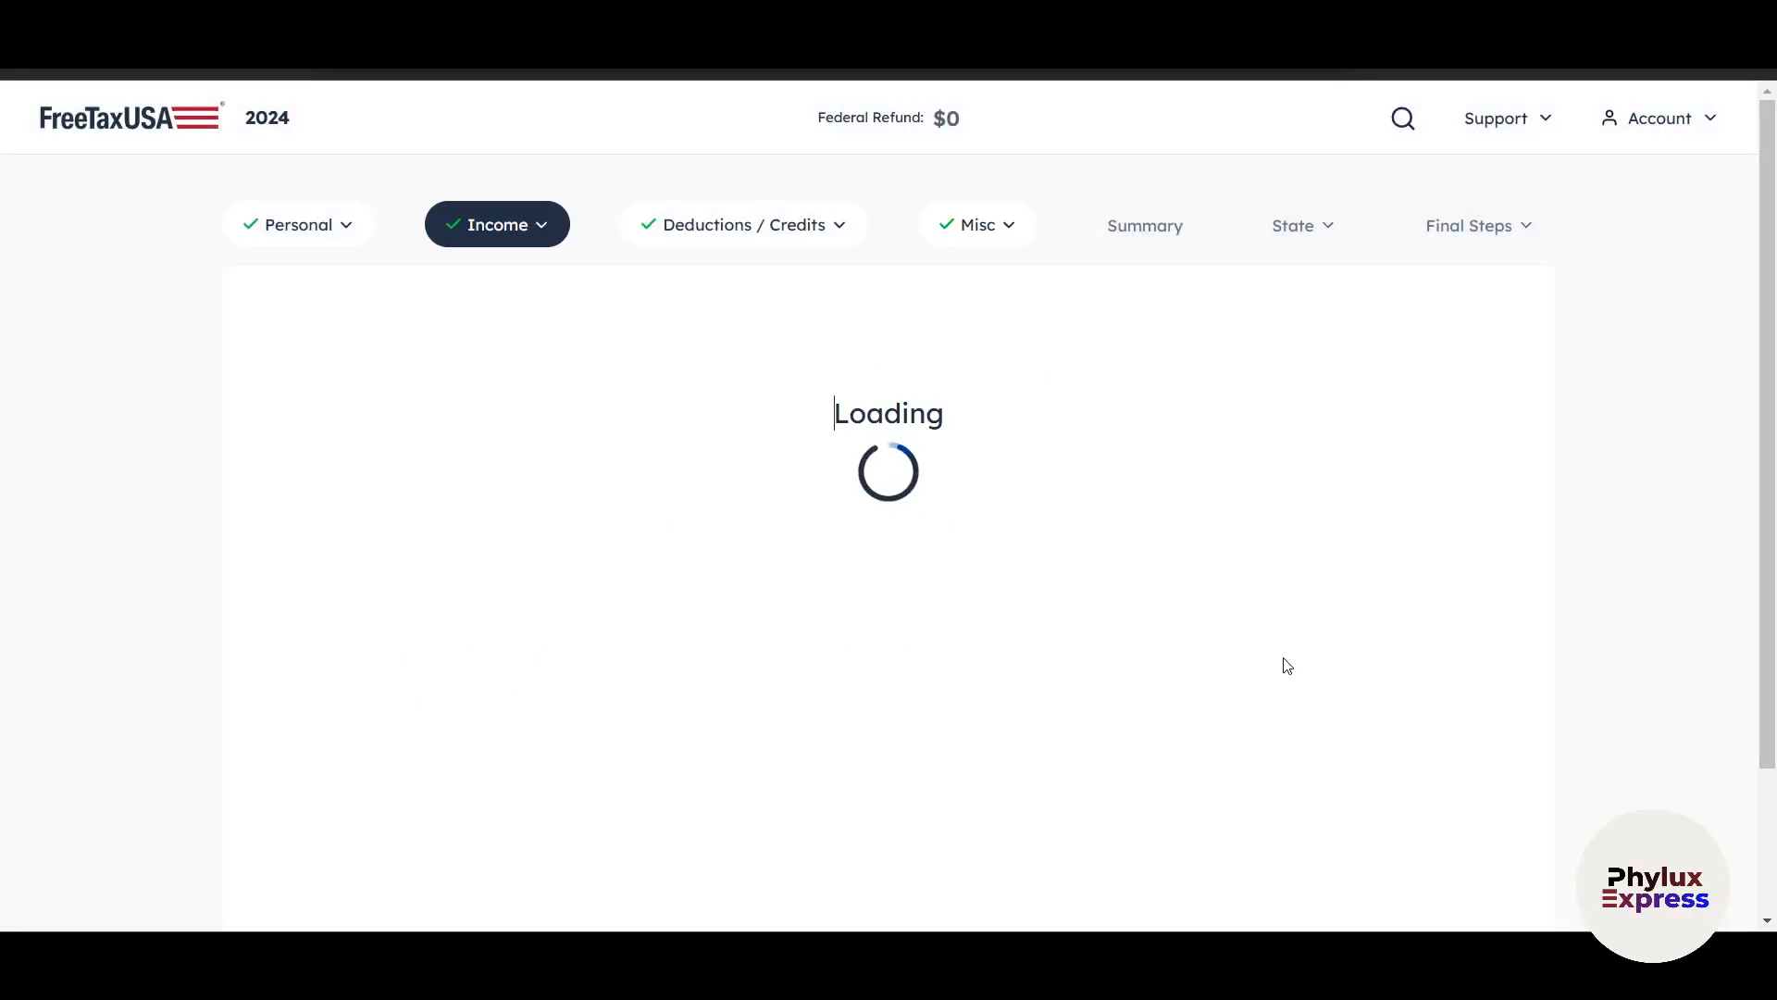
Continue past the income items list without new entries, and save No for cryptocurrency activity during 2024.
click(962, 226)
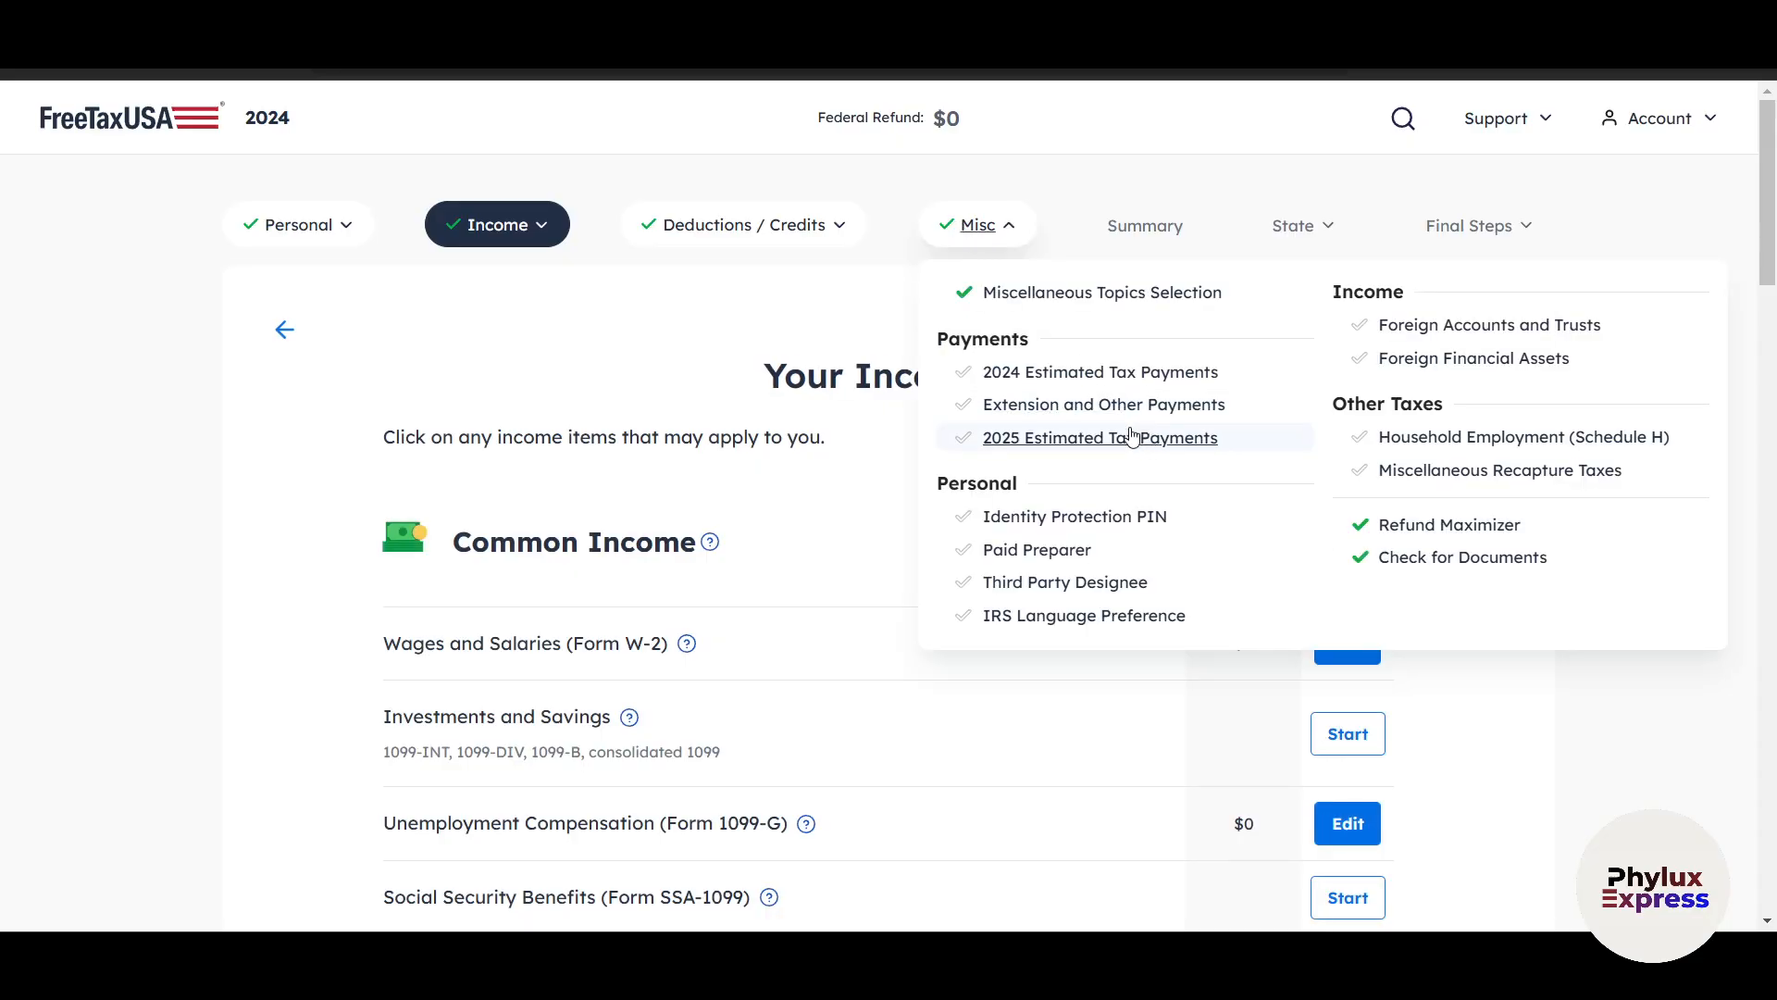
click(1000, 233)
scroll(1123, 805, down, 10)
scroll(1377, 774, down, 15)
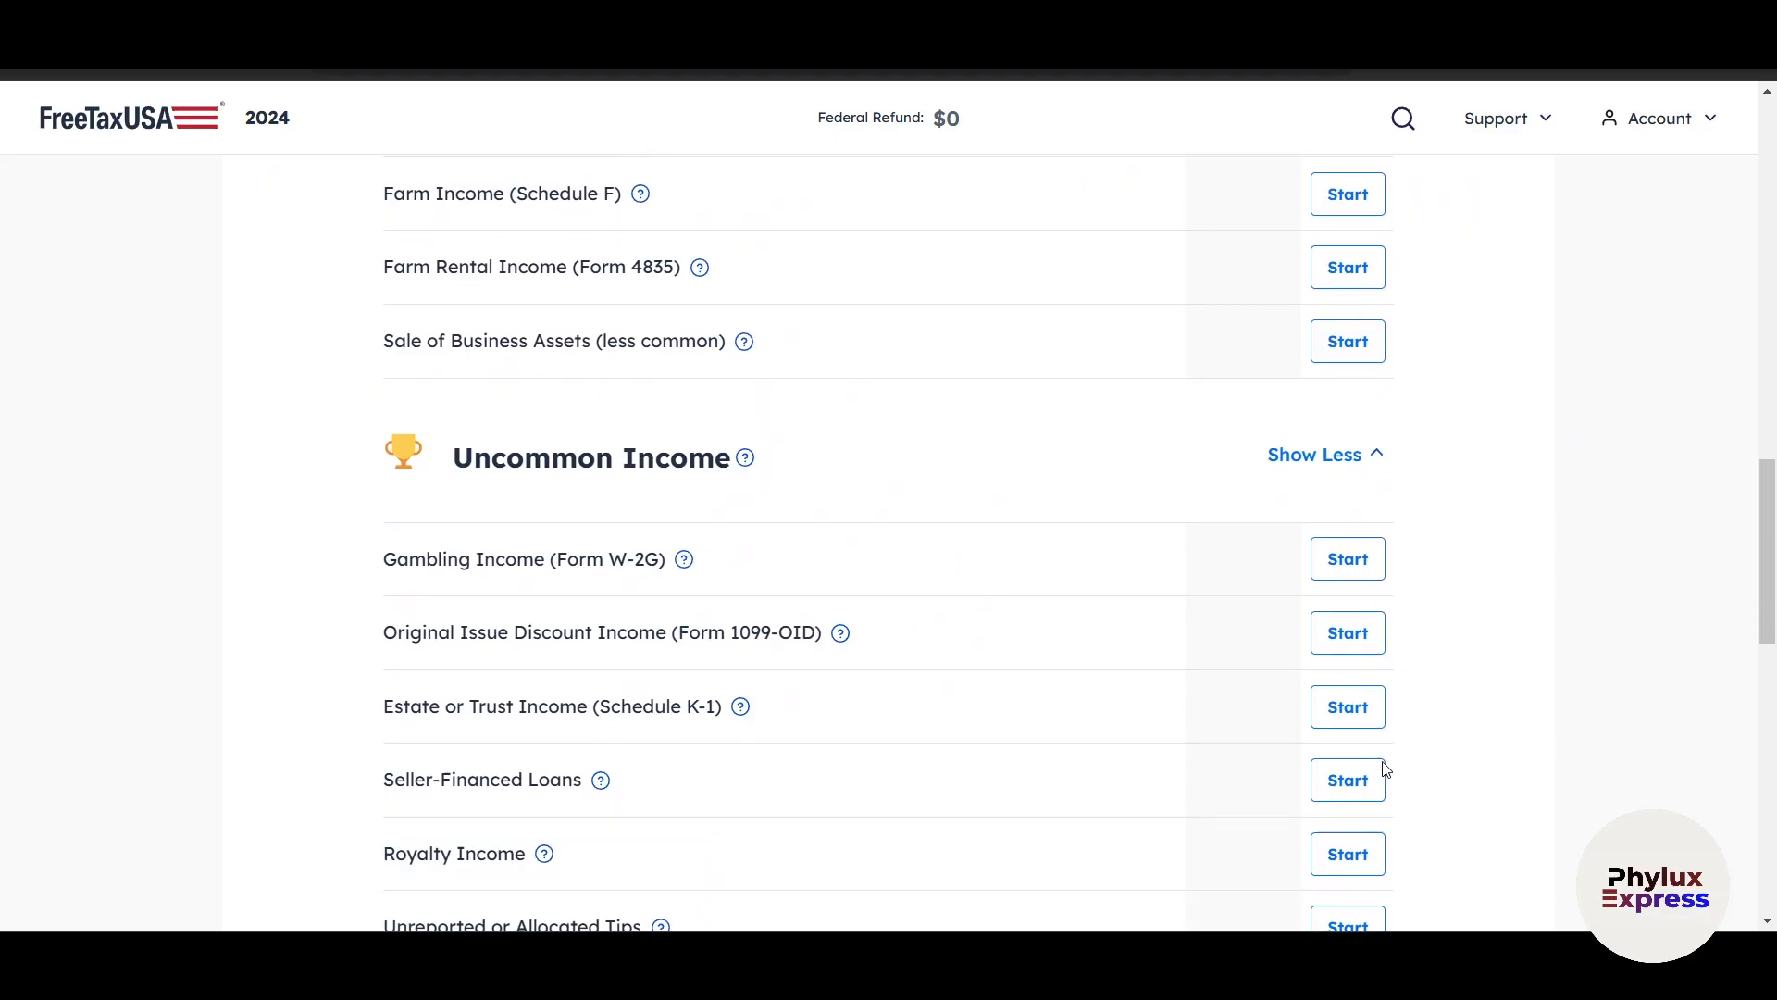
click(1393, 738)
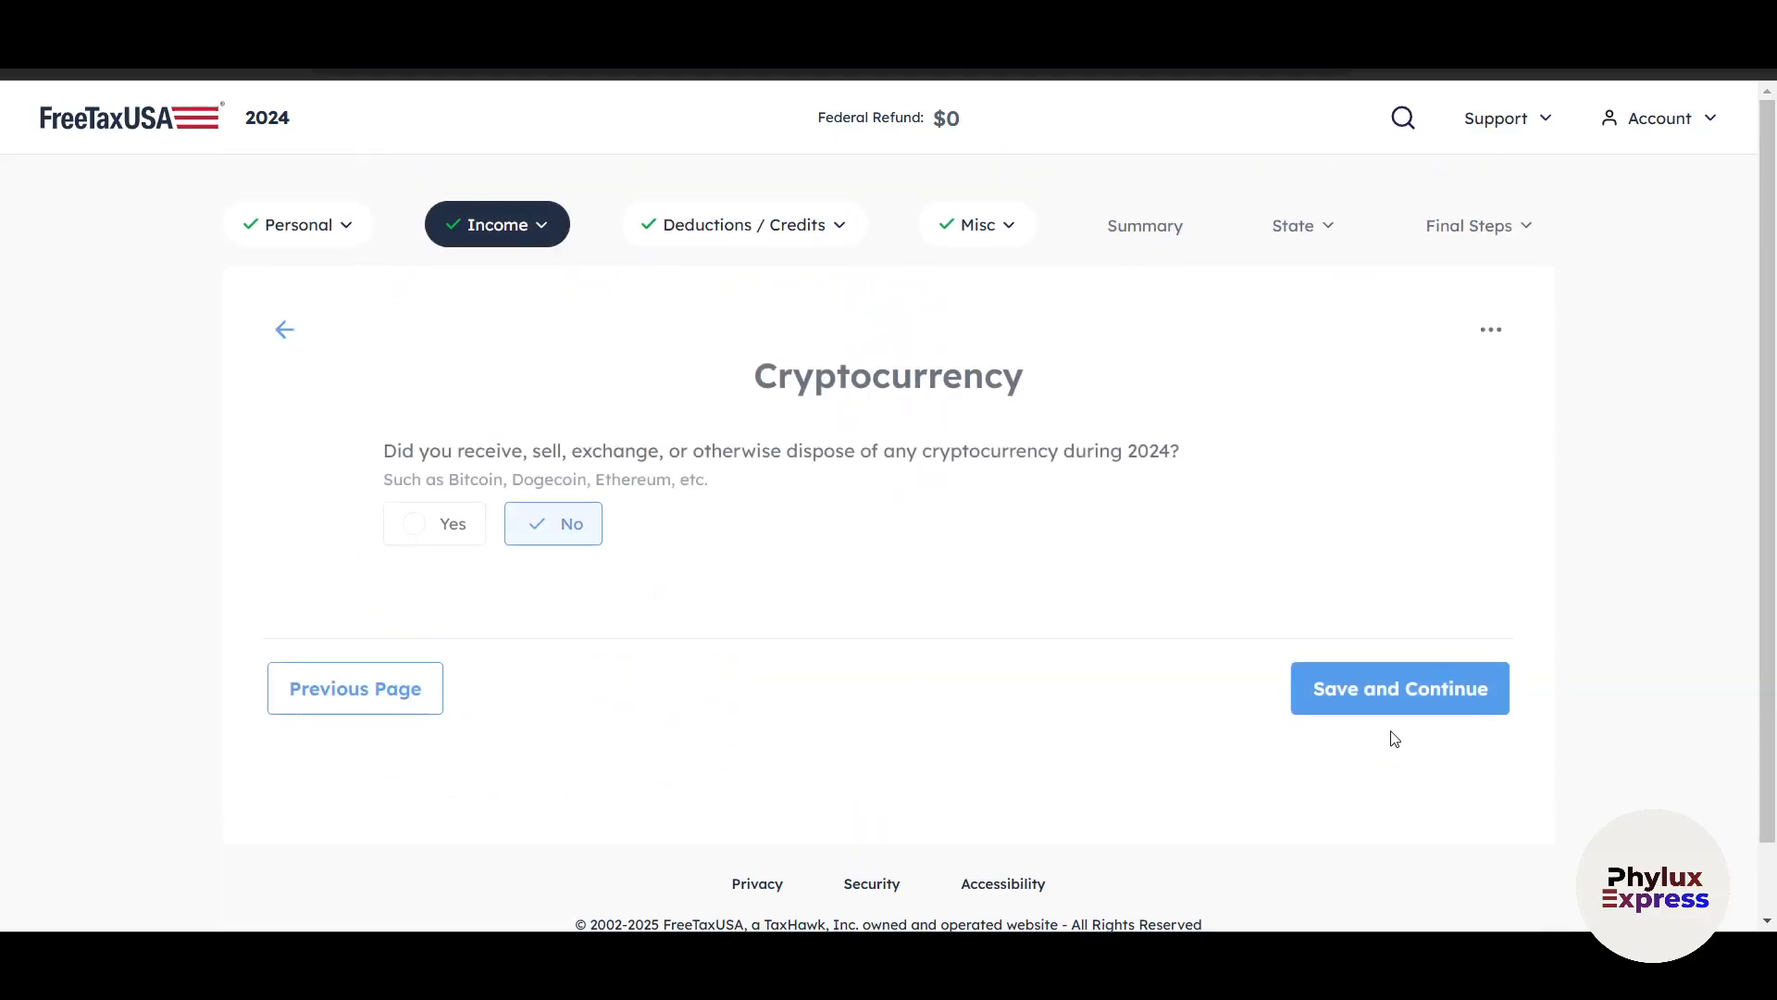
scroll(1393, 726, down, 1)
click(1403, 612)
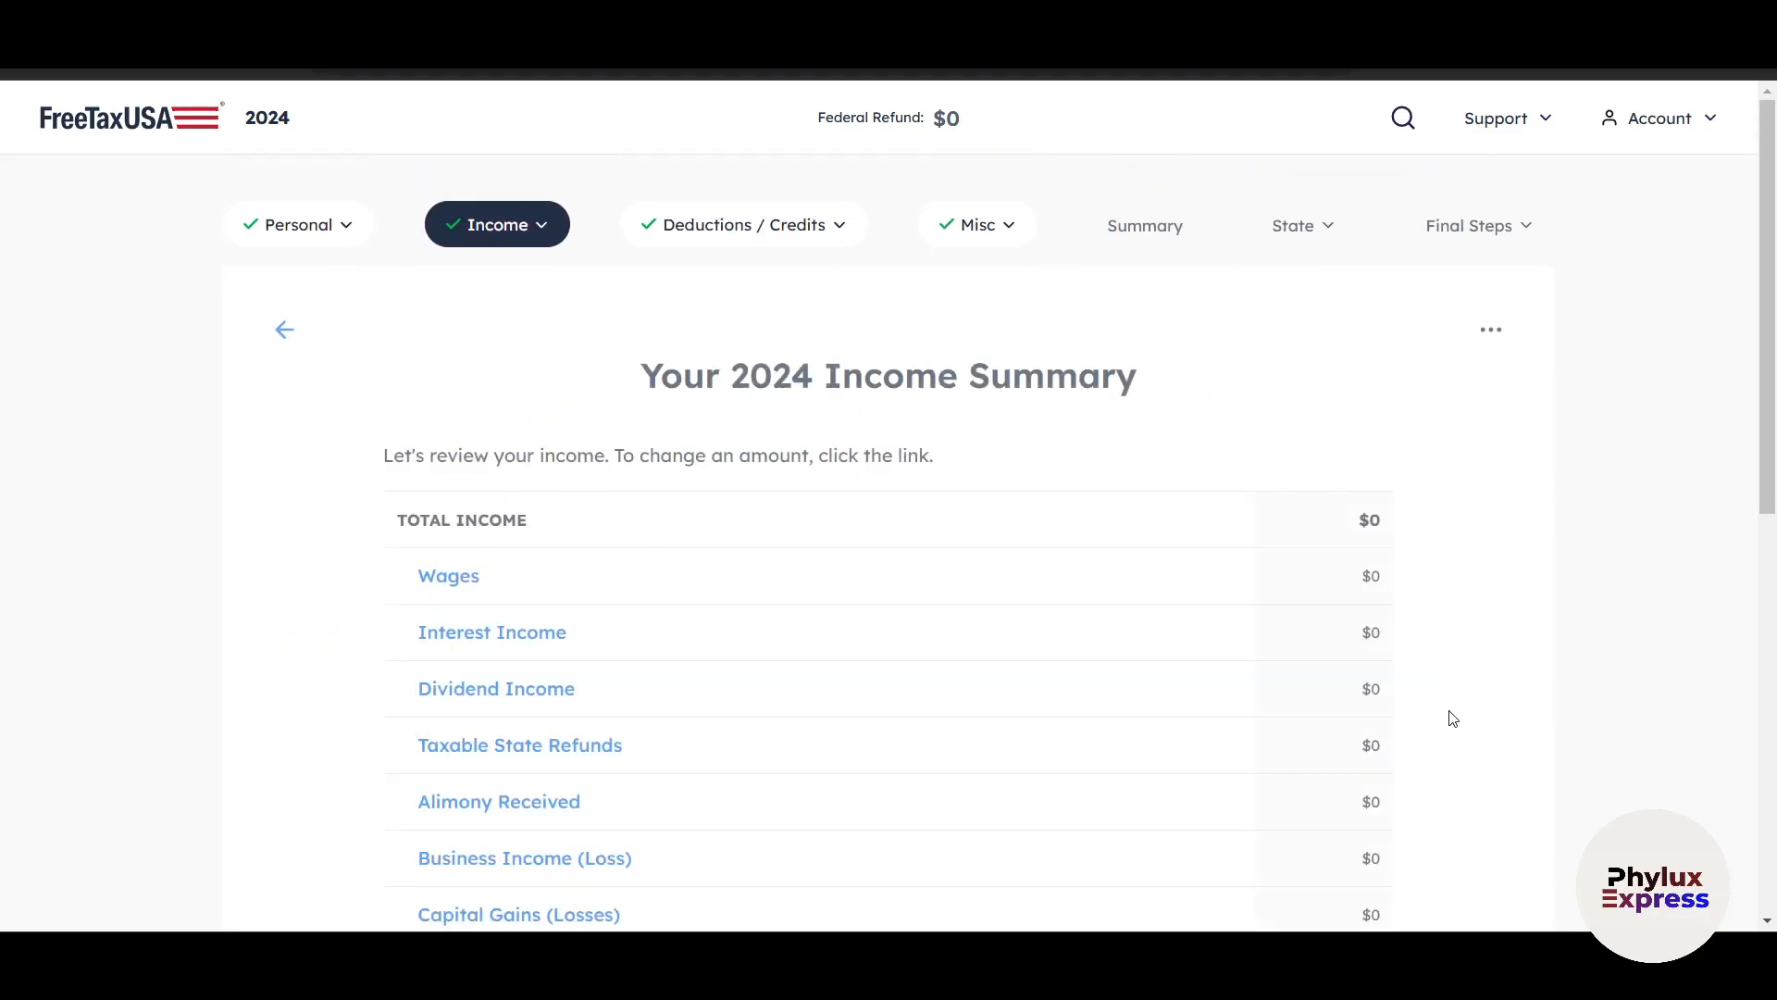
Continue past the 2024 Income Summary until the federal tax summary is reached.
scroll(1447, 718, down, 9)
click(1432, 747)
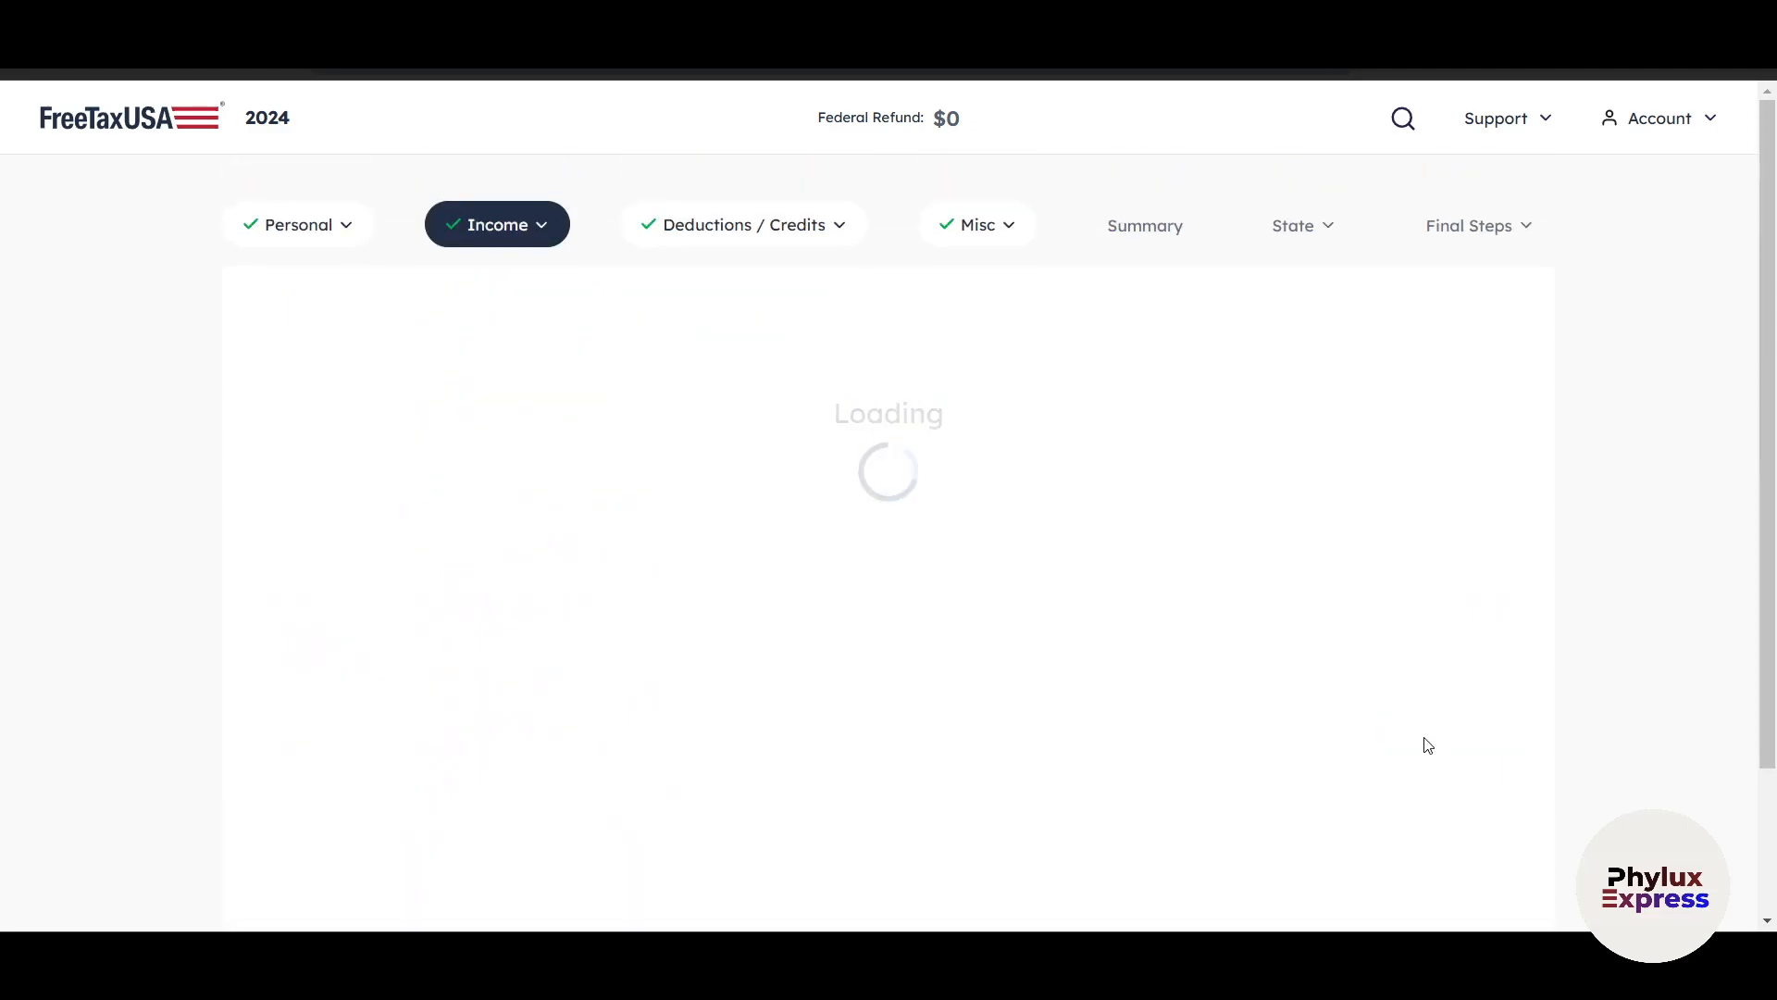
scroll(1352, 730, down, 3)
click(1394, 738)
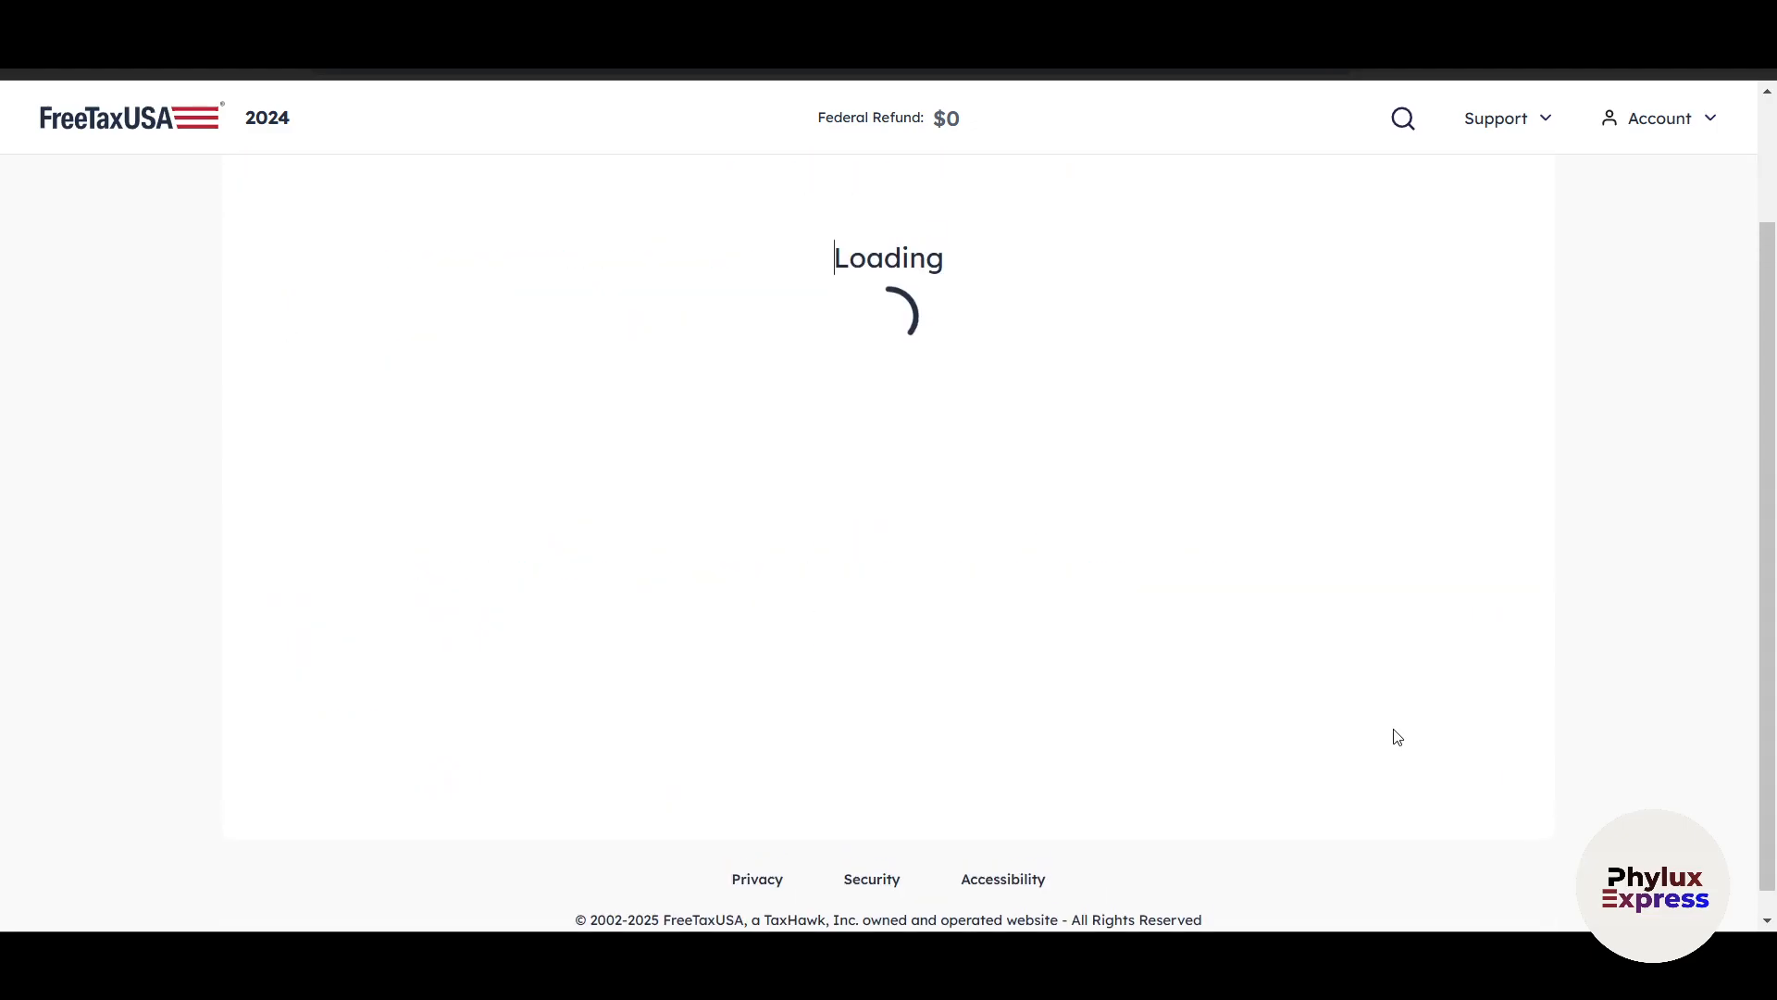
Review the federal tax summary from income adjustments to the total amount owed, and continue to the state return.
scroll(1197, 685, down, 20)
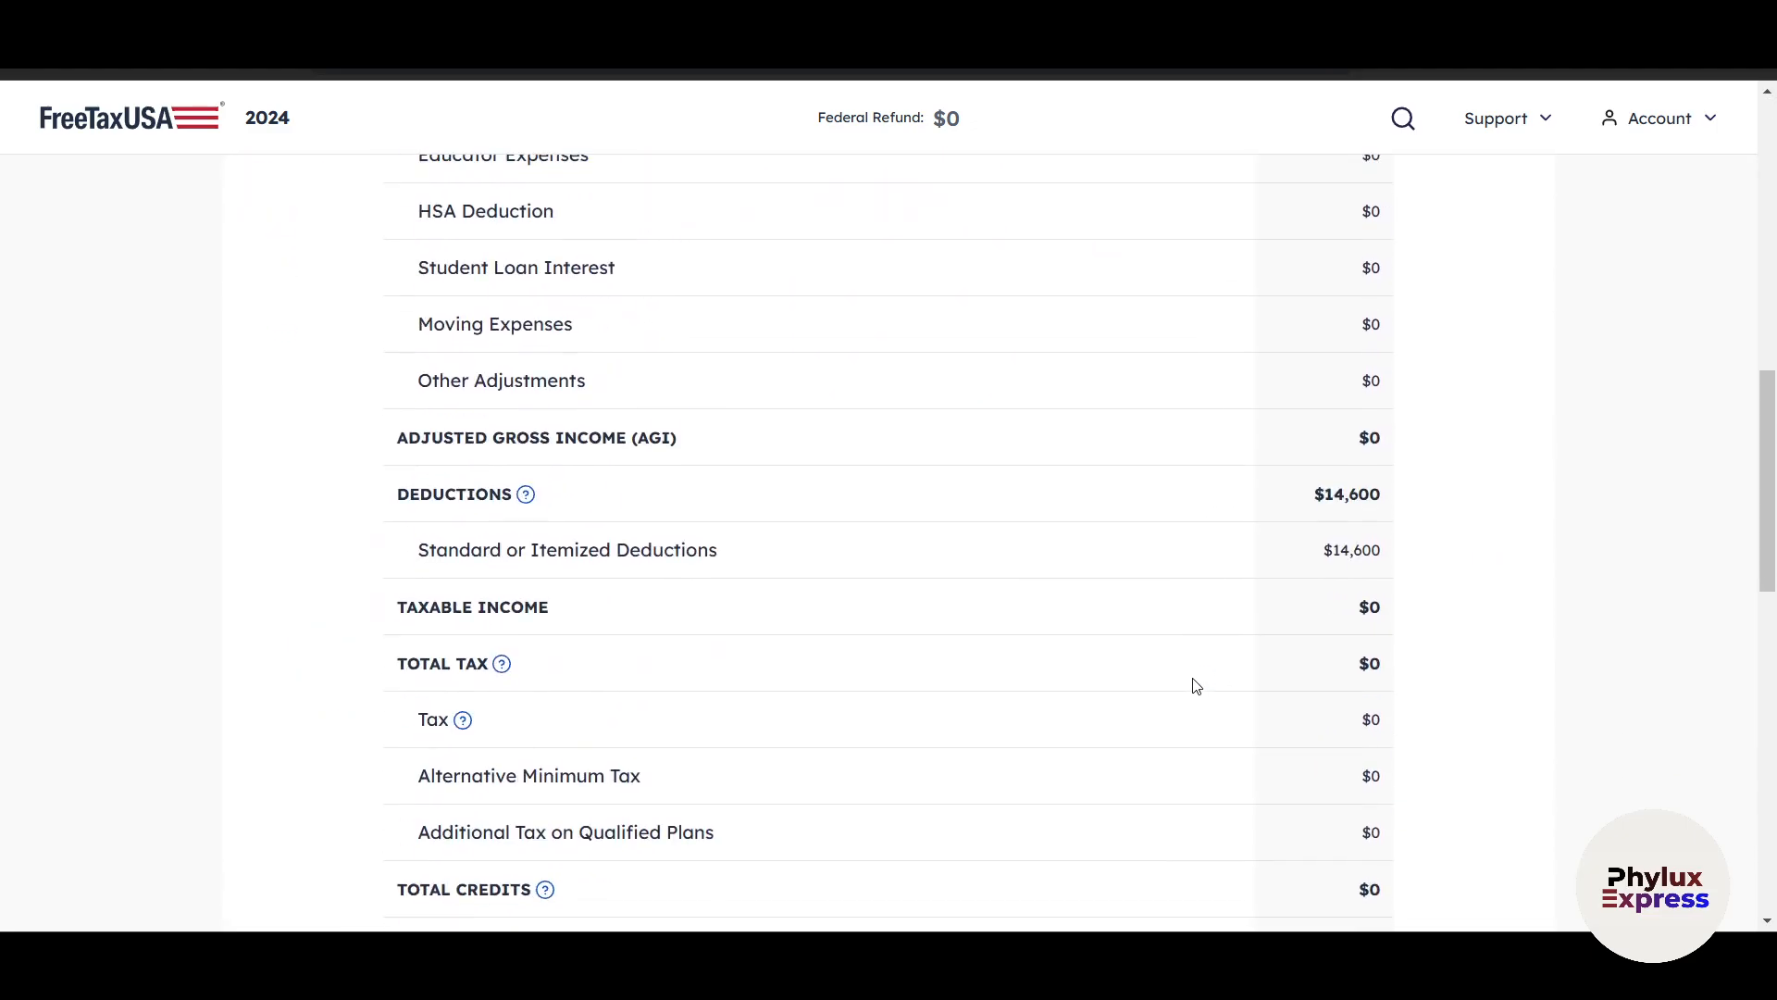
scroll(1301, 738, up, 4)
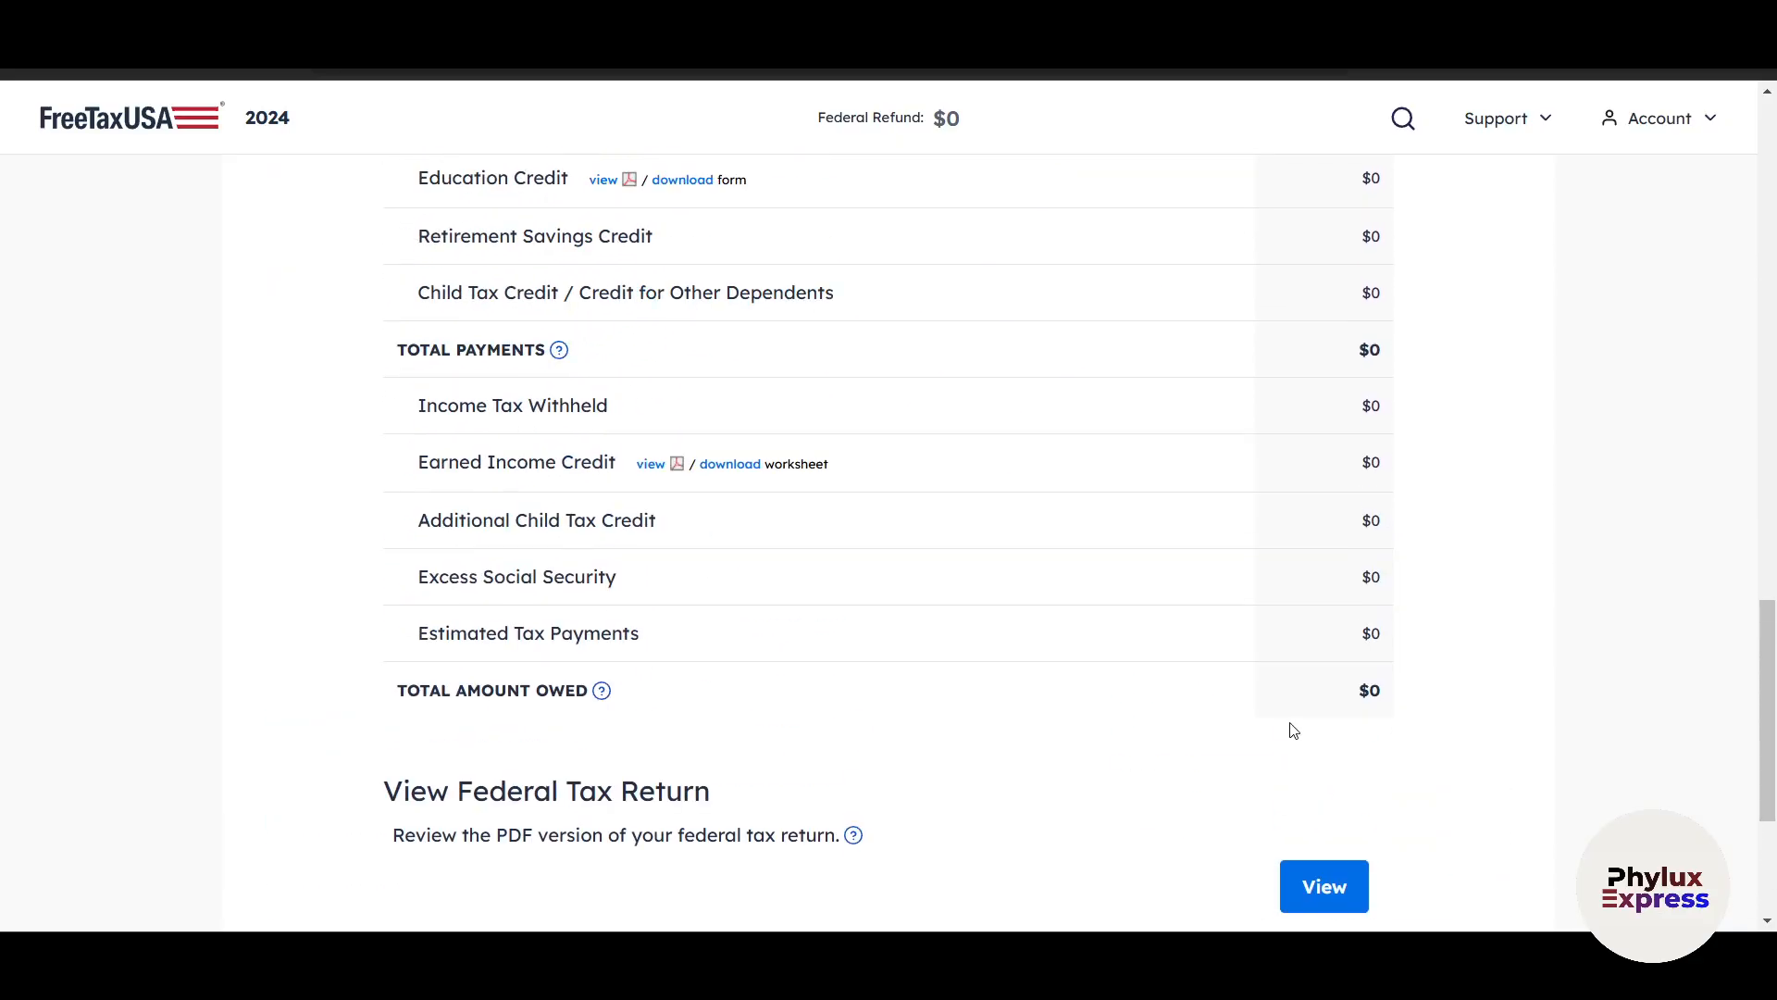
scroll(1293, 731, up, 20)
scroll(1293, 731, down, 14)
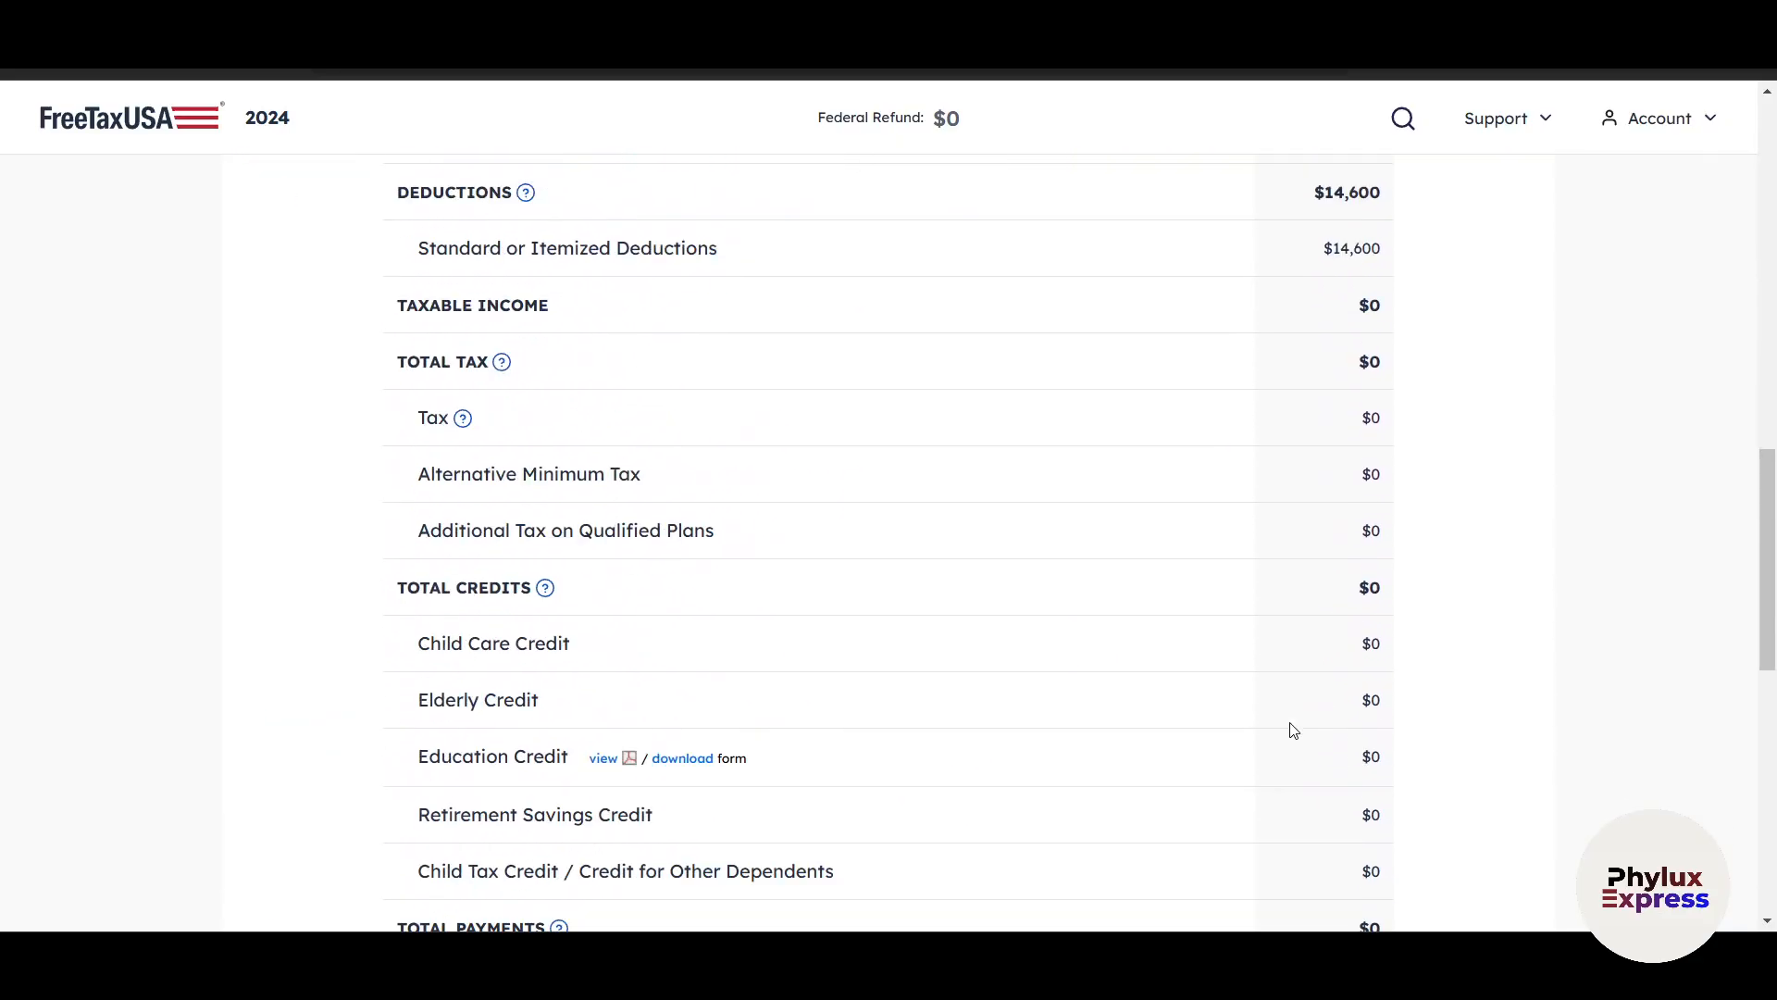
scroll(1293, 730, down, 10)
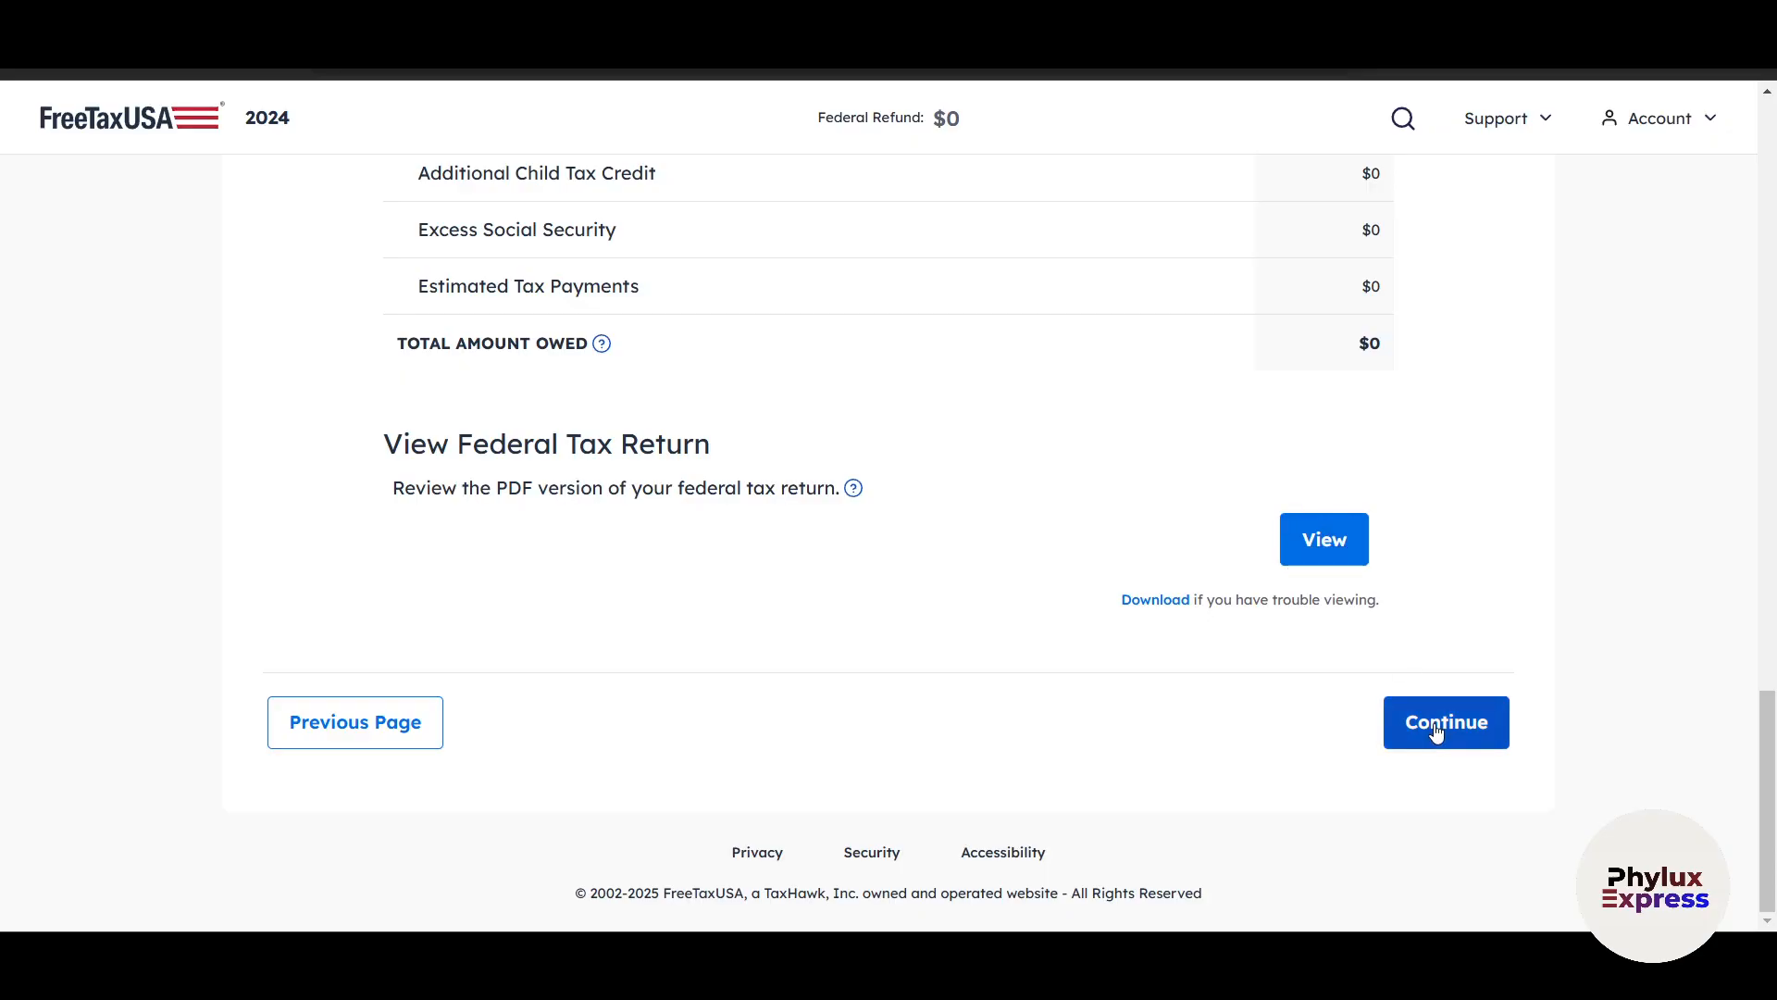
click(1436, 732)
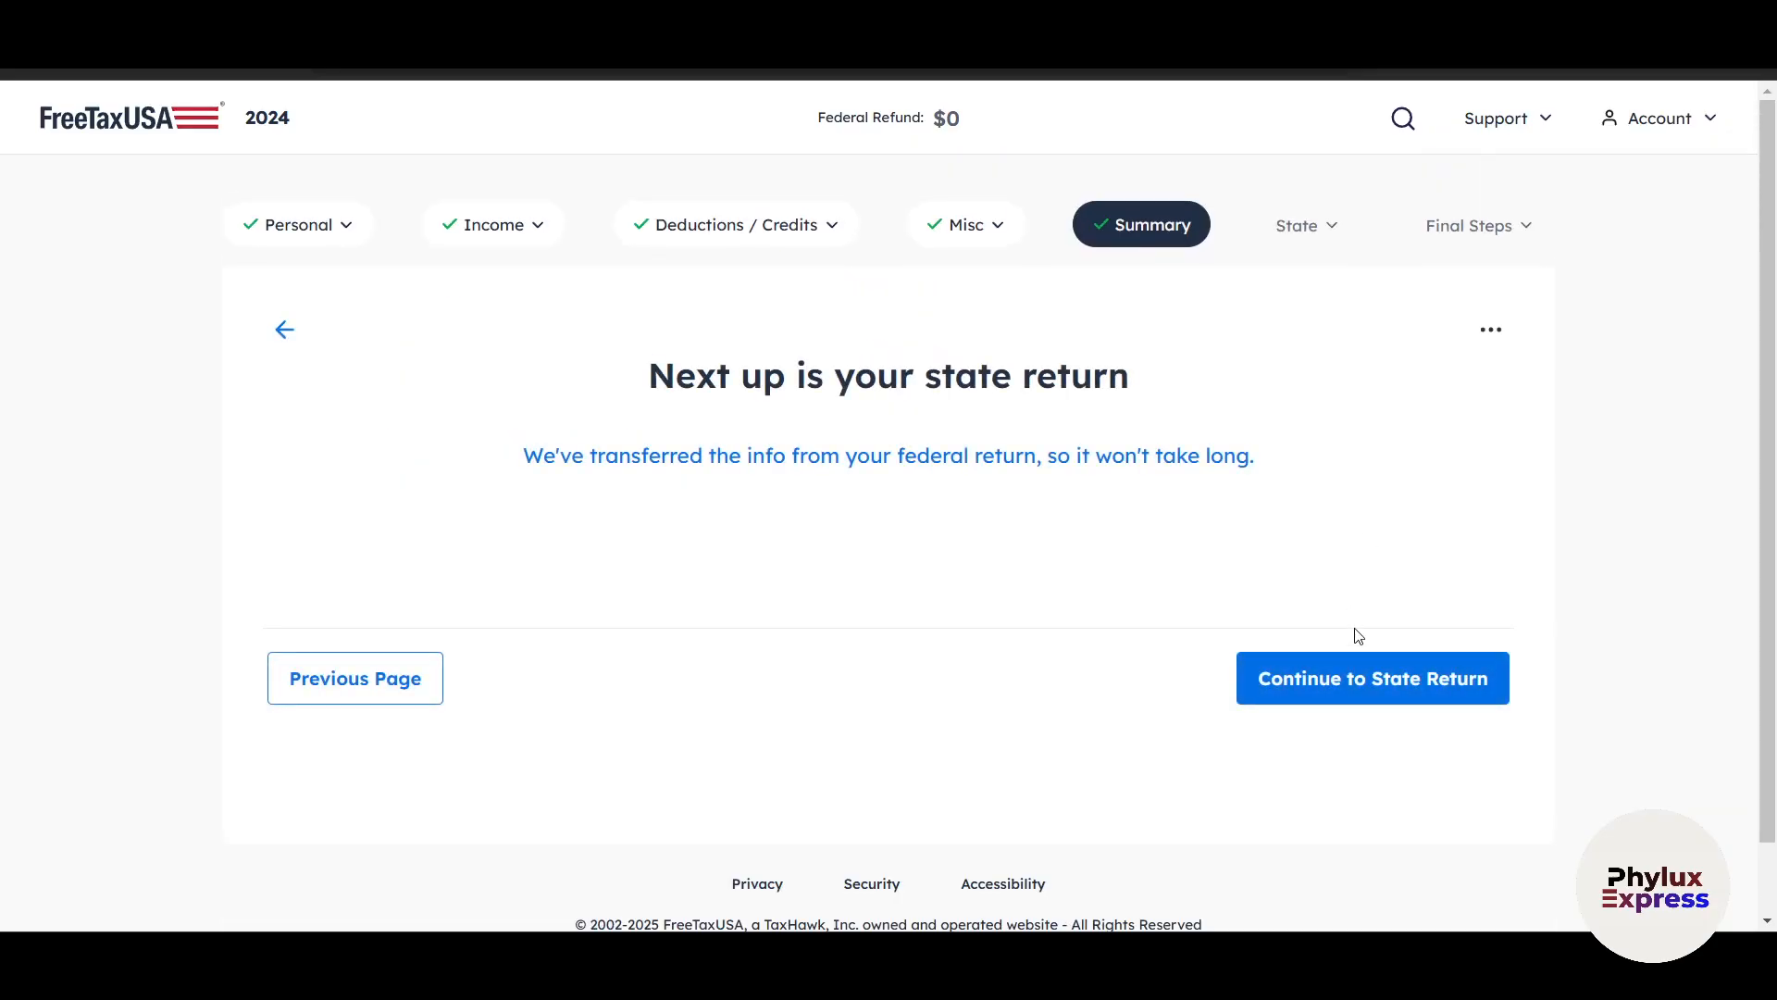
scroll(1404, 766, down, 1)
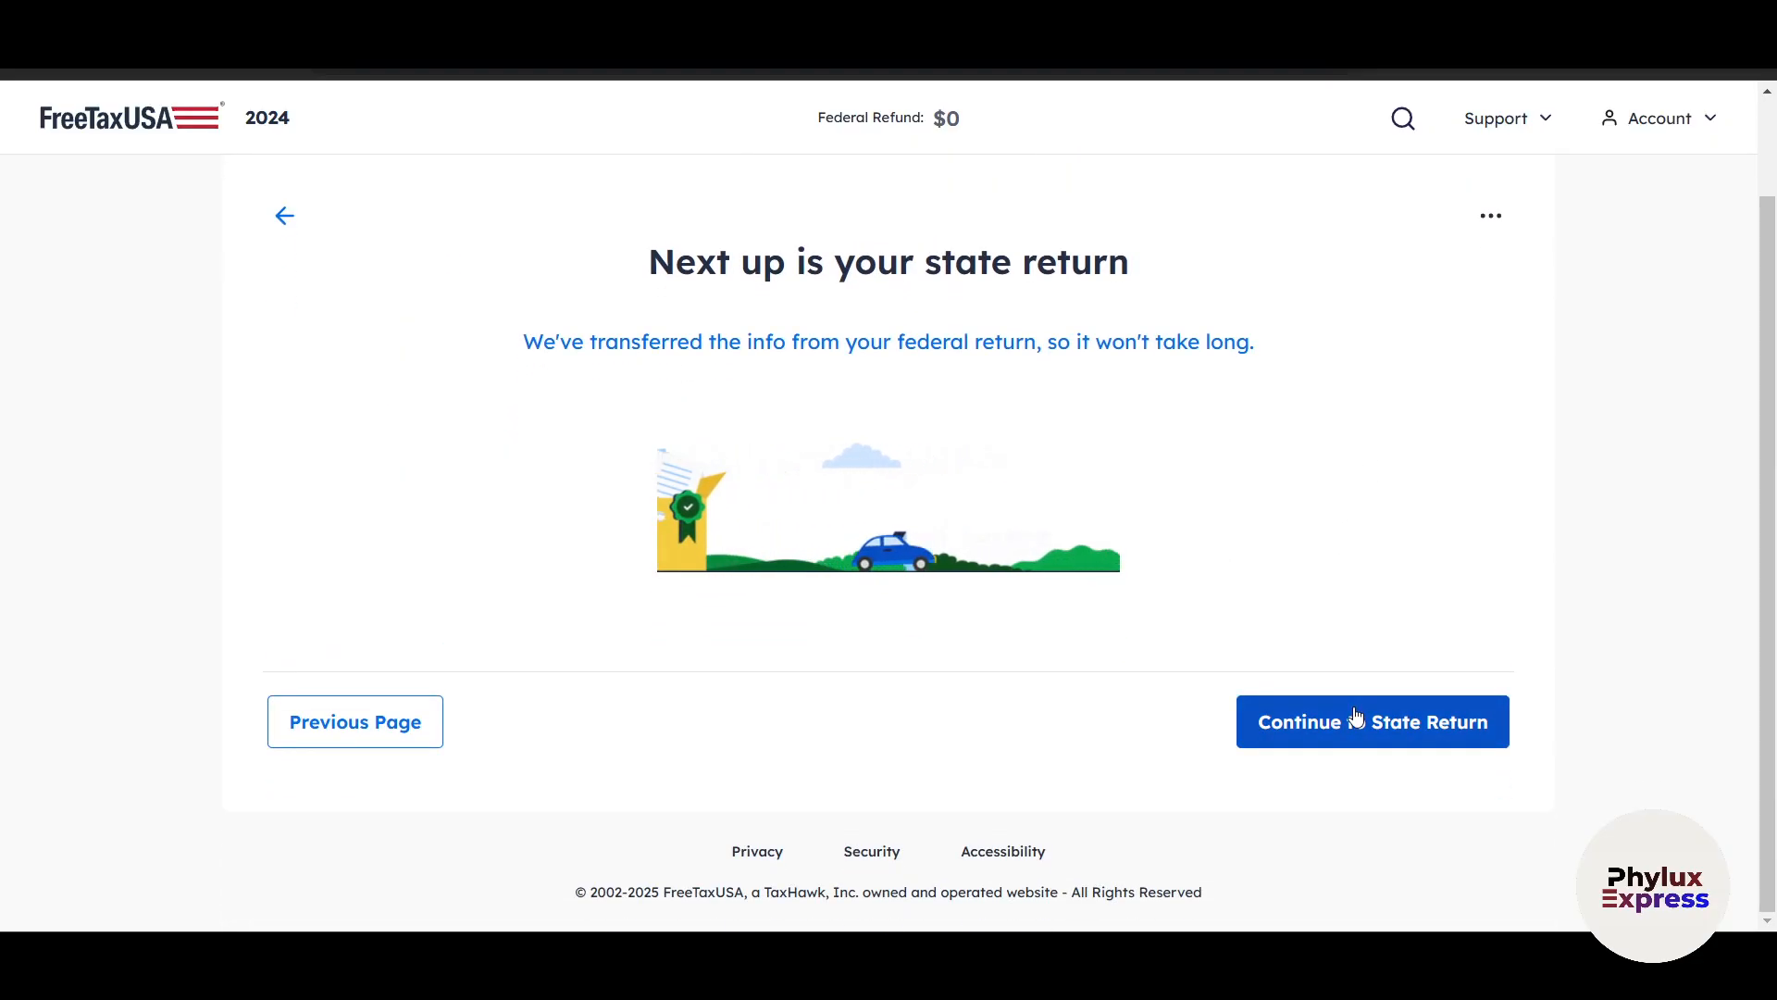
click(1374, 724)
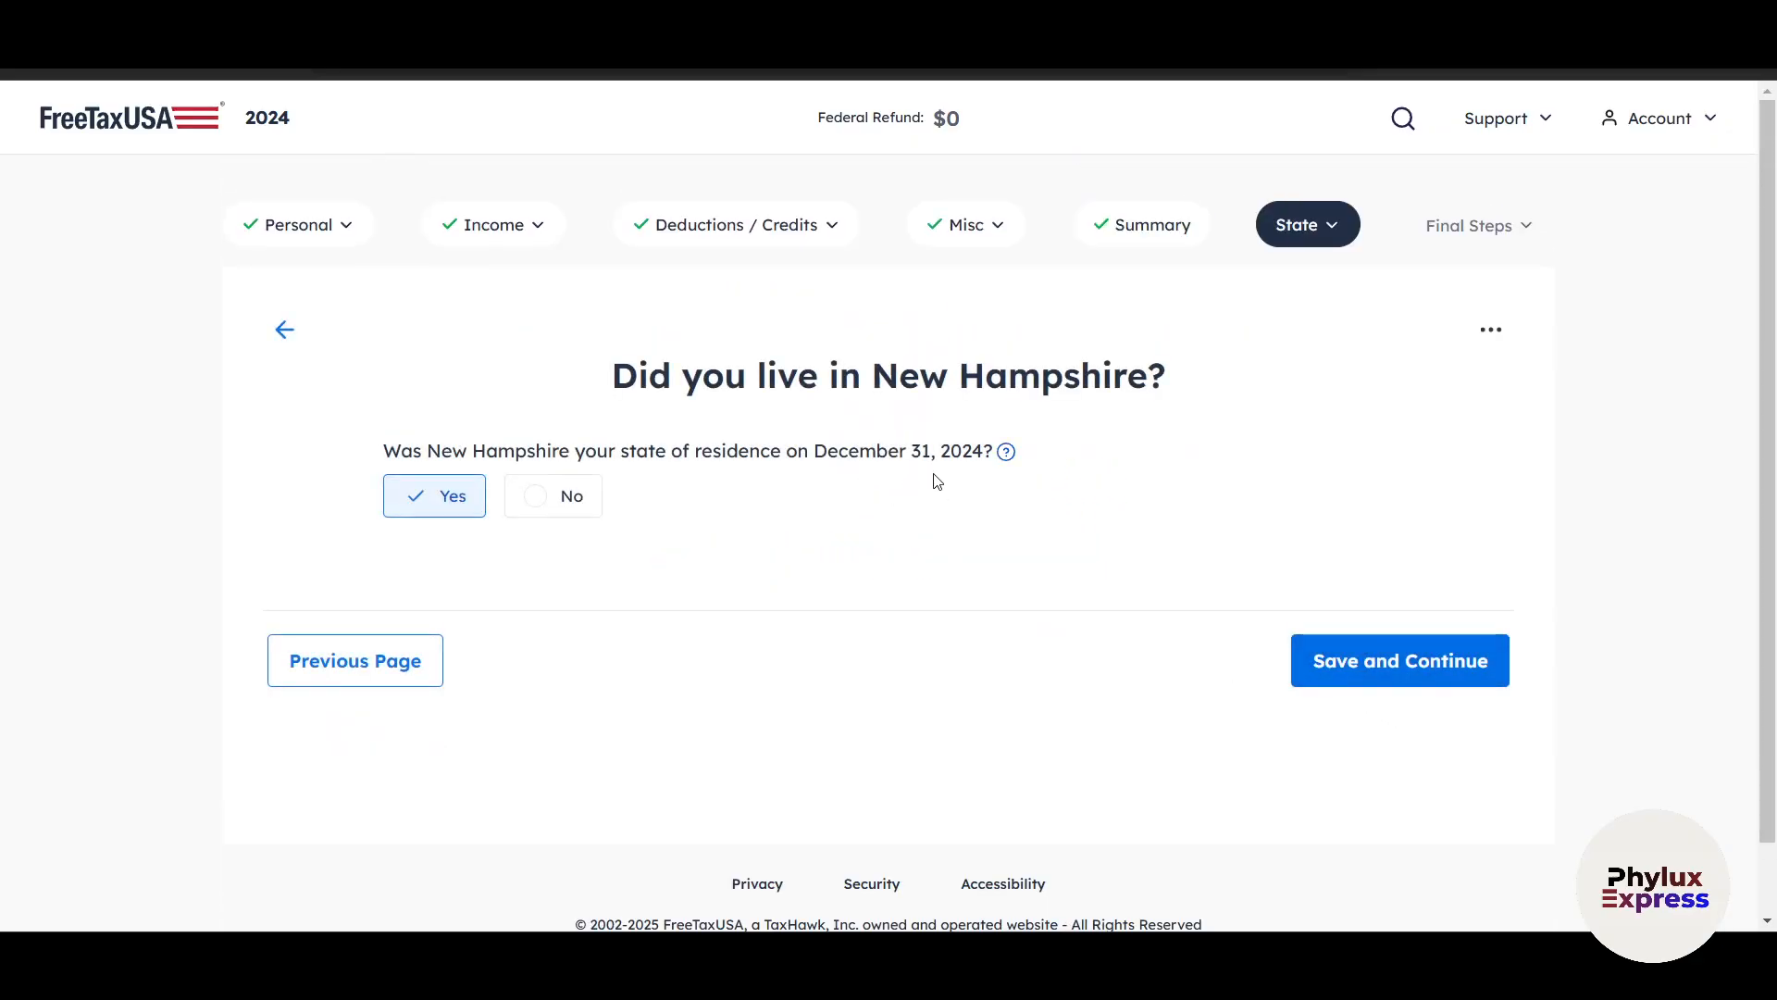
click(535, 496)
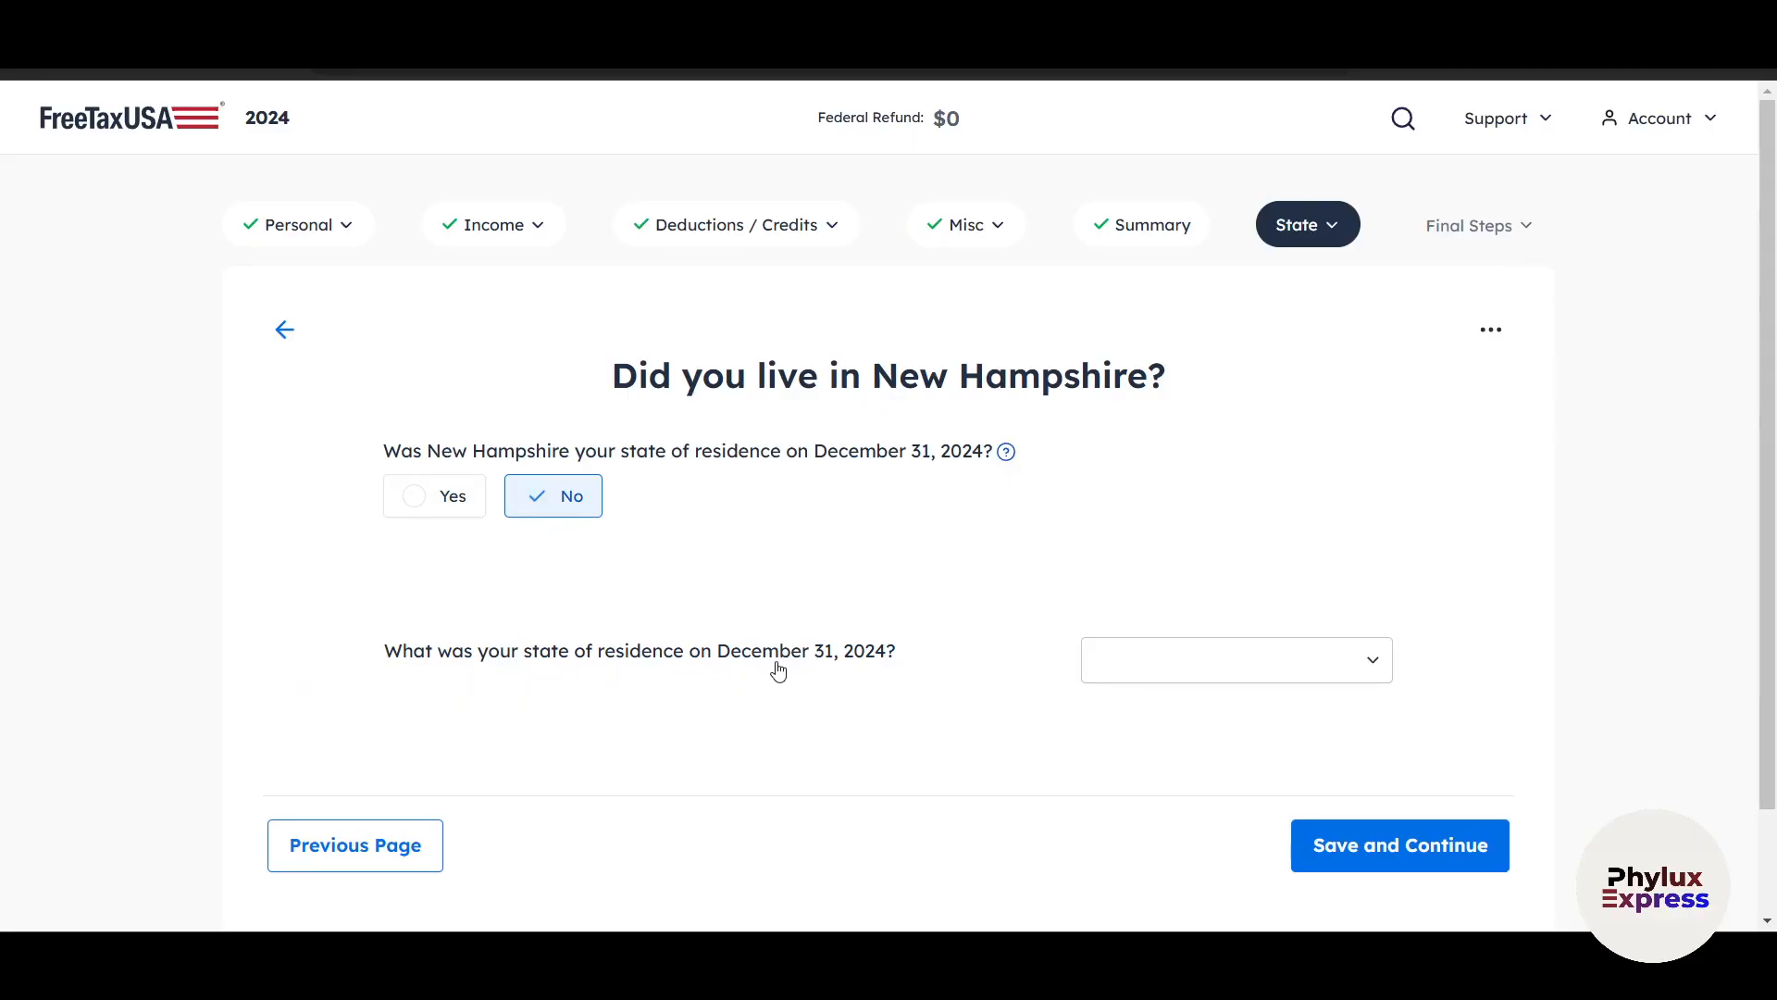
click(1203, 683)
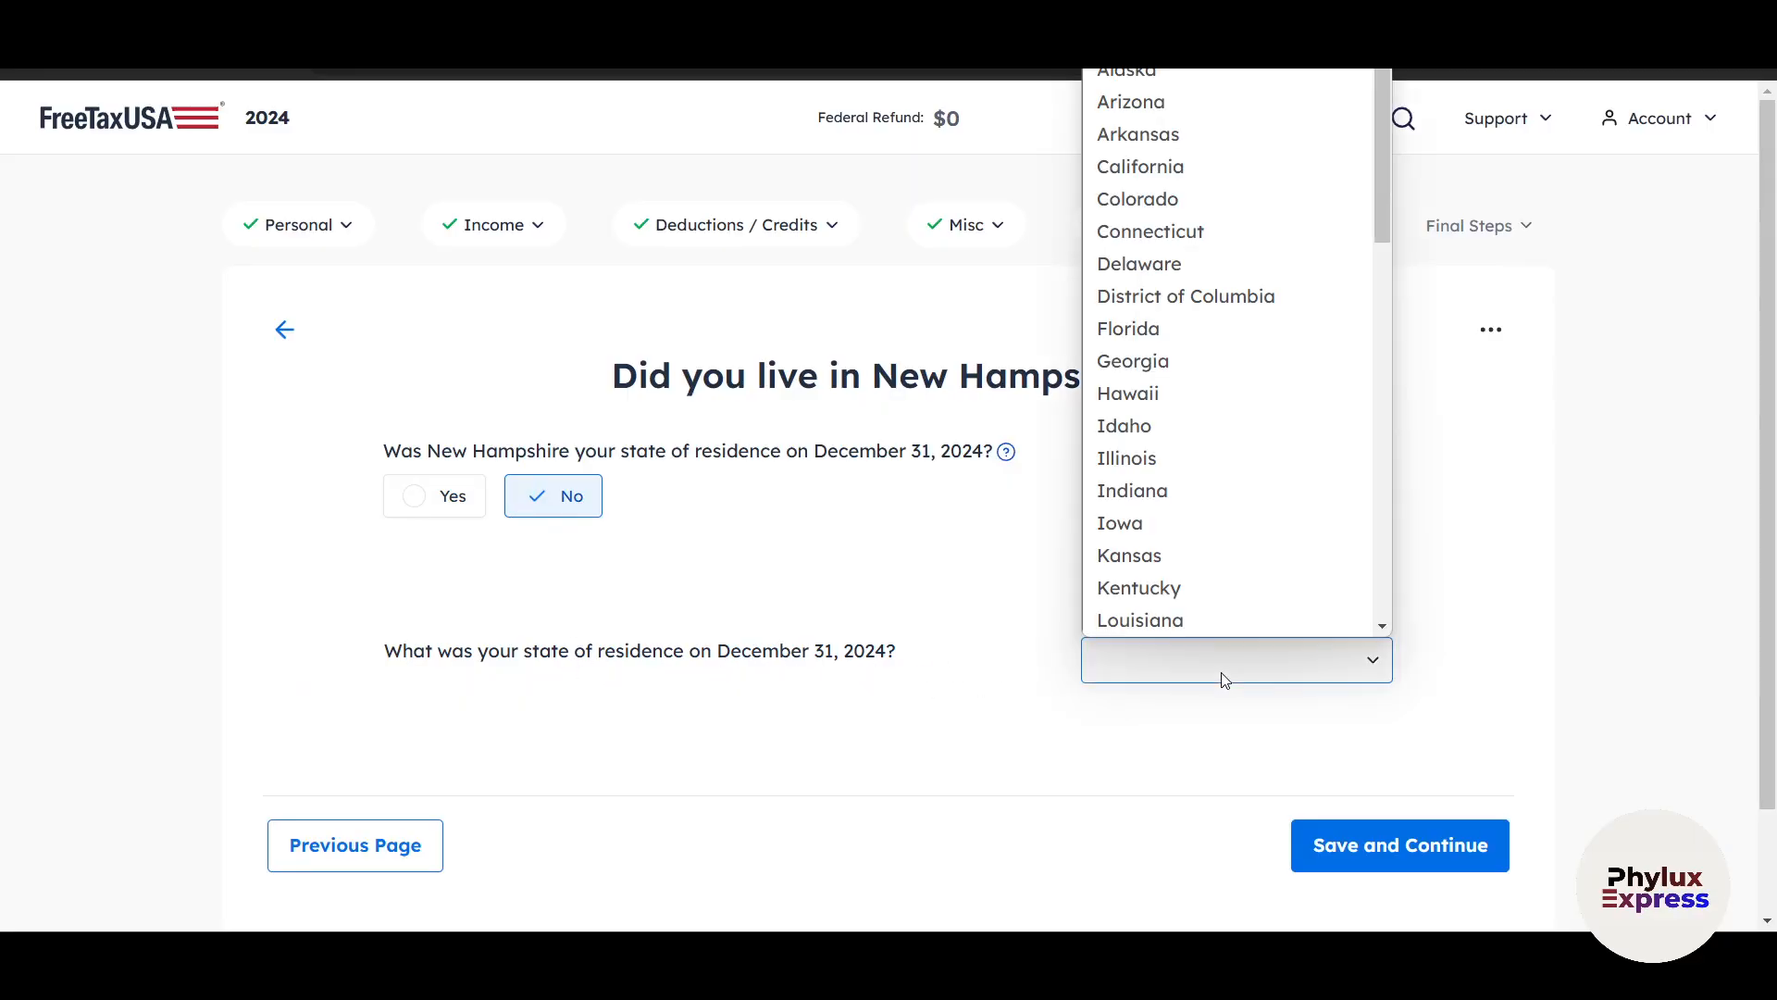
click(1461, 680)
Answer Yes to New Hampshire residence on December 31, 2024, keep Yes for living there all year, and save both answers.
scroll(1448, 714, down, 2)
click(435, 393)
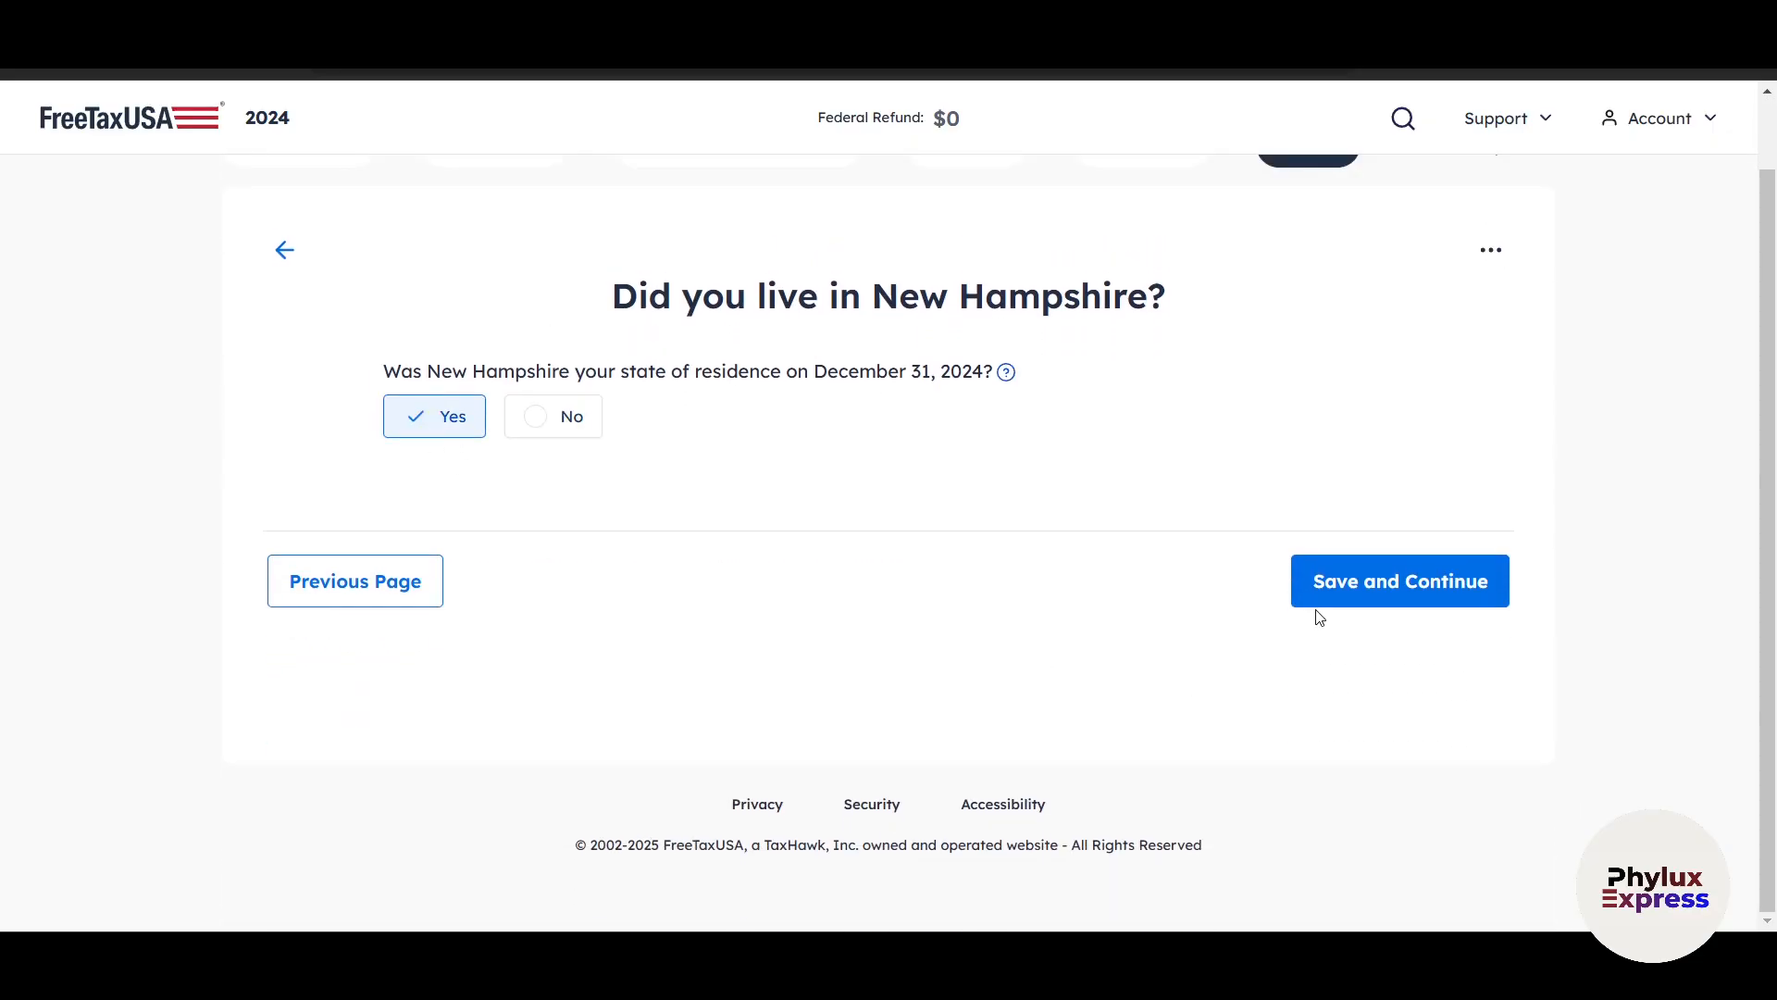
click(1370, 581)
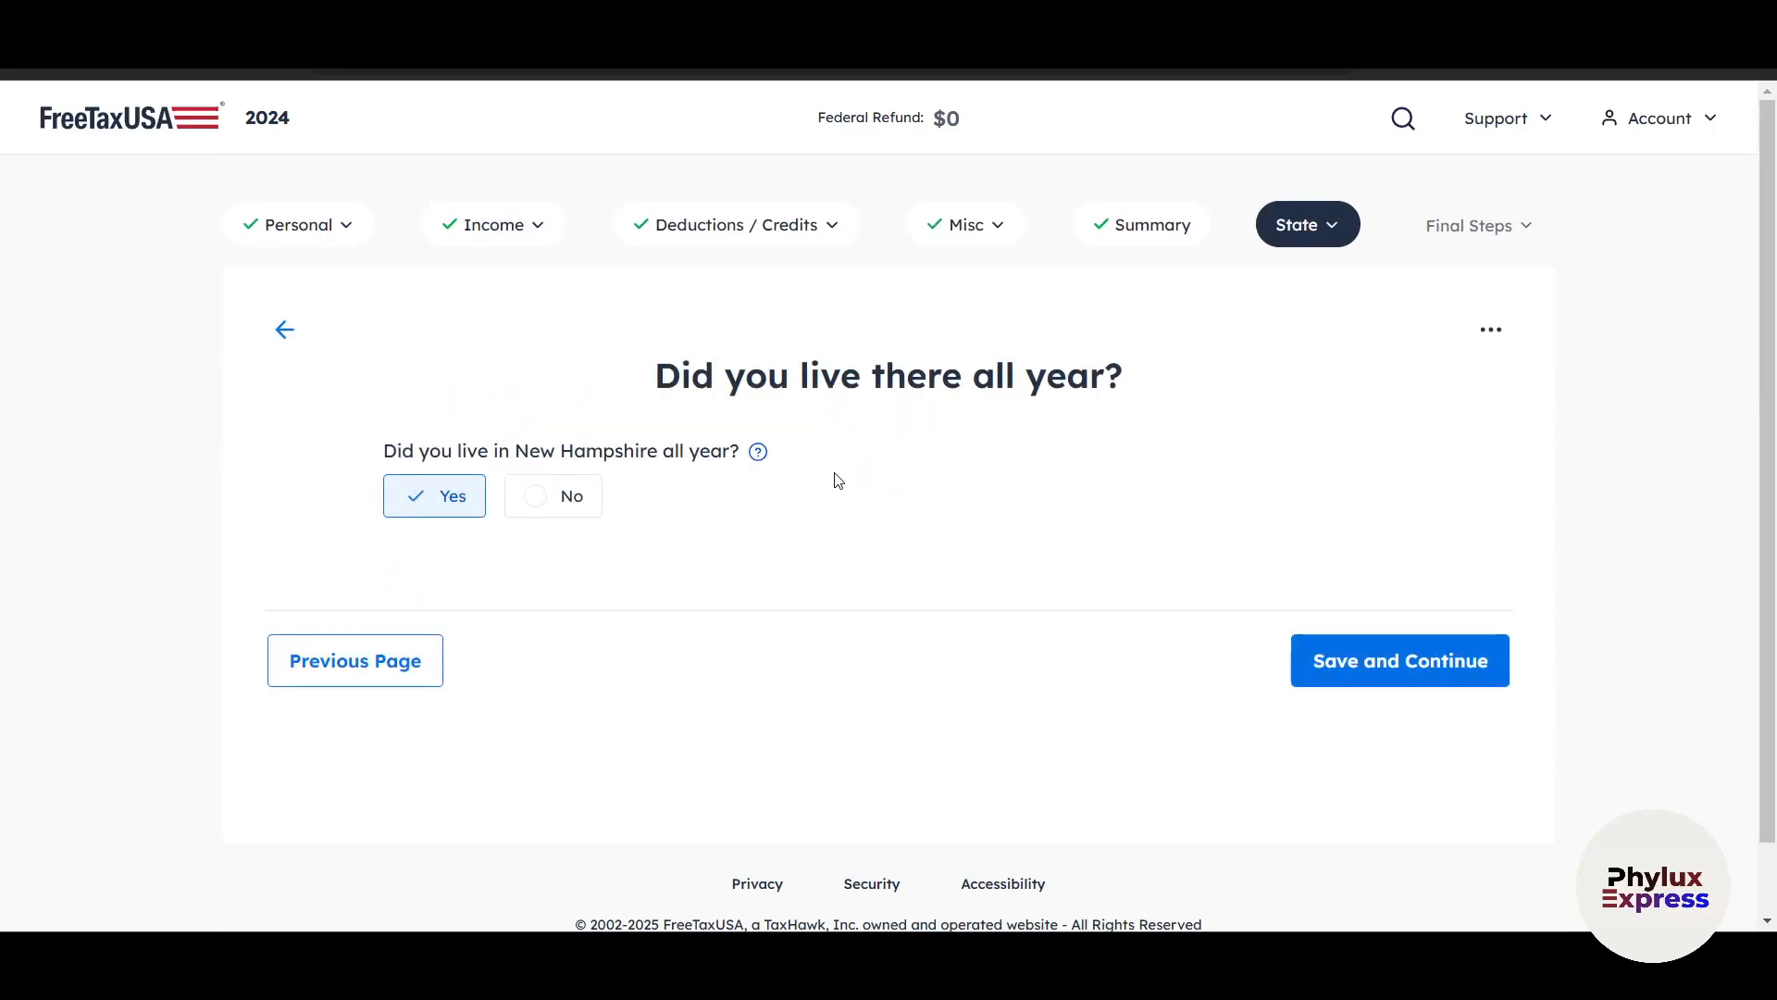
click(1431, 661)
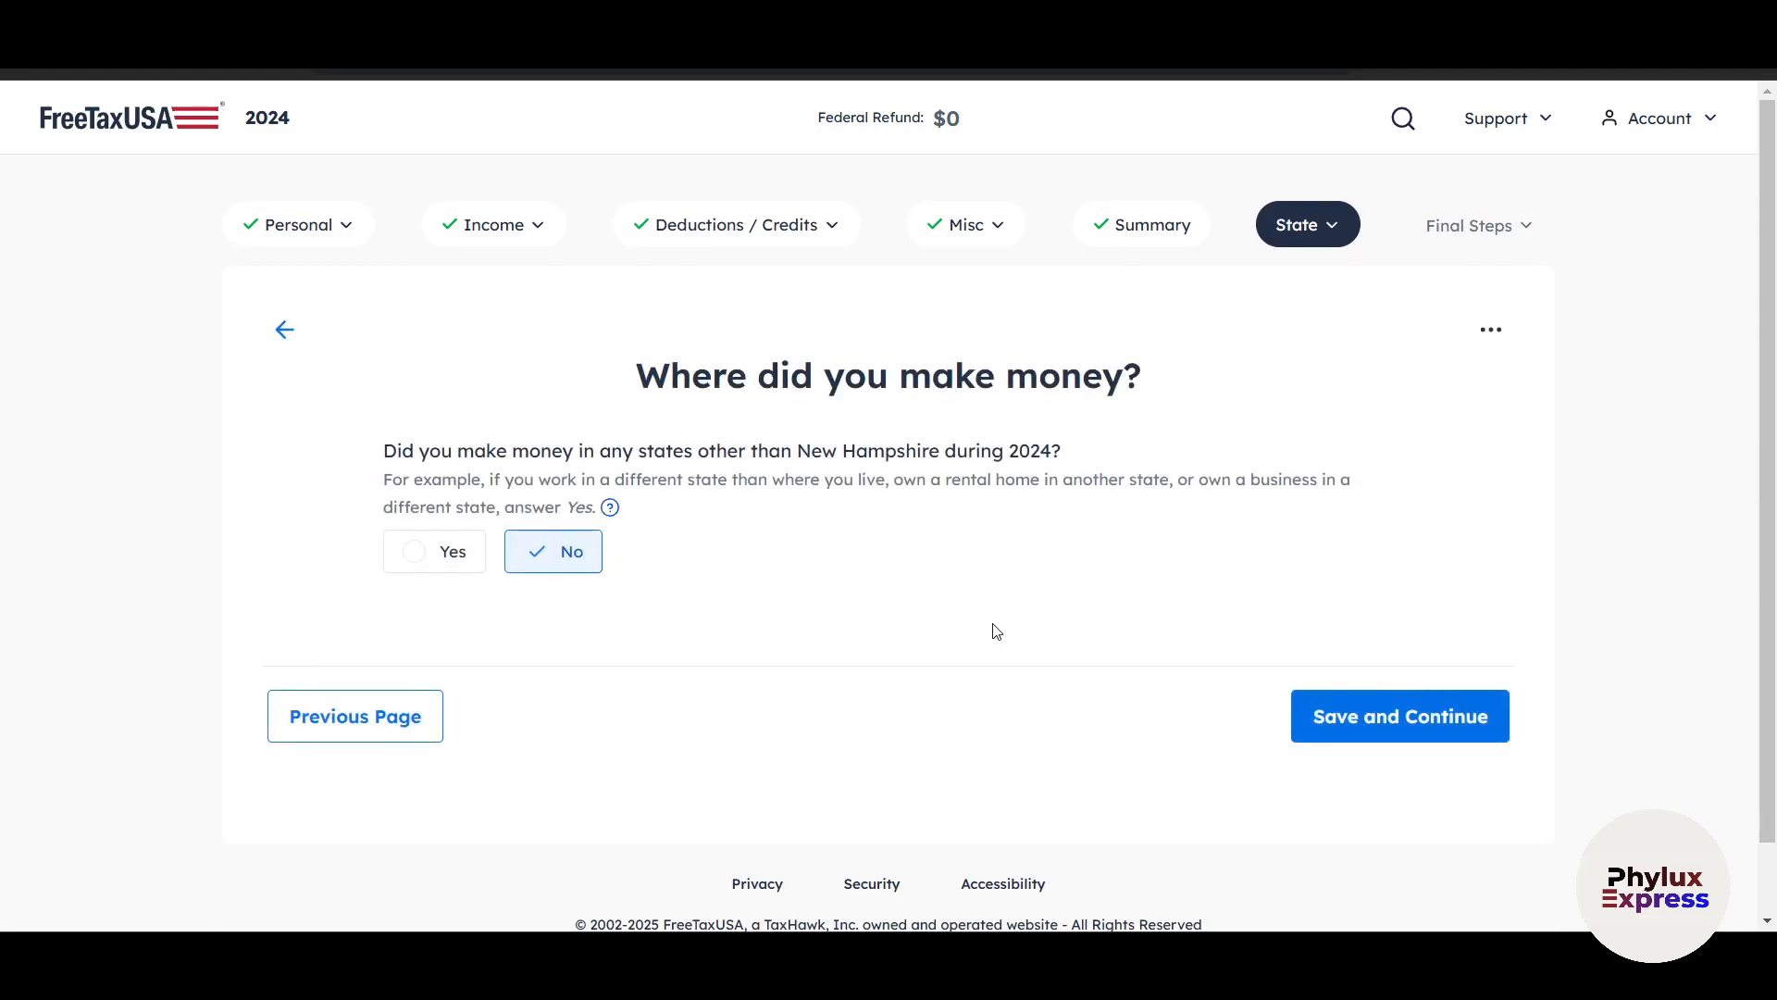
Save No for income earned outside New Hampshire, and continue to the final steps without adding a state return.
click(1361, 724)
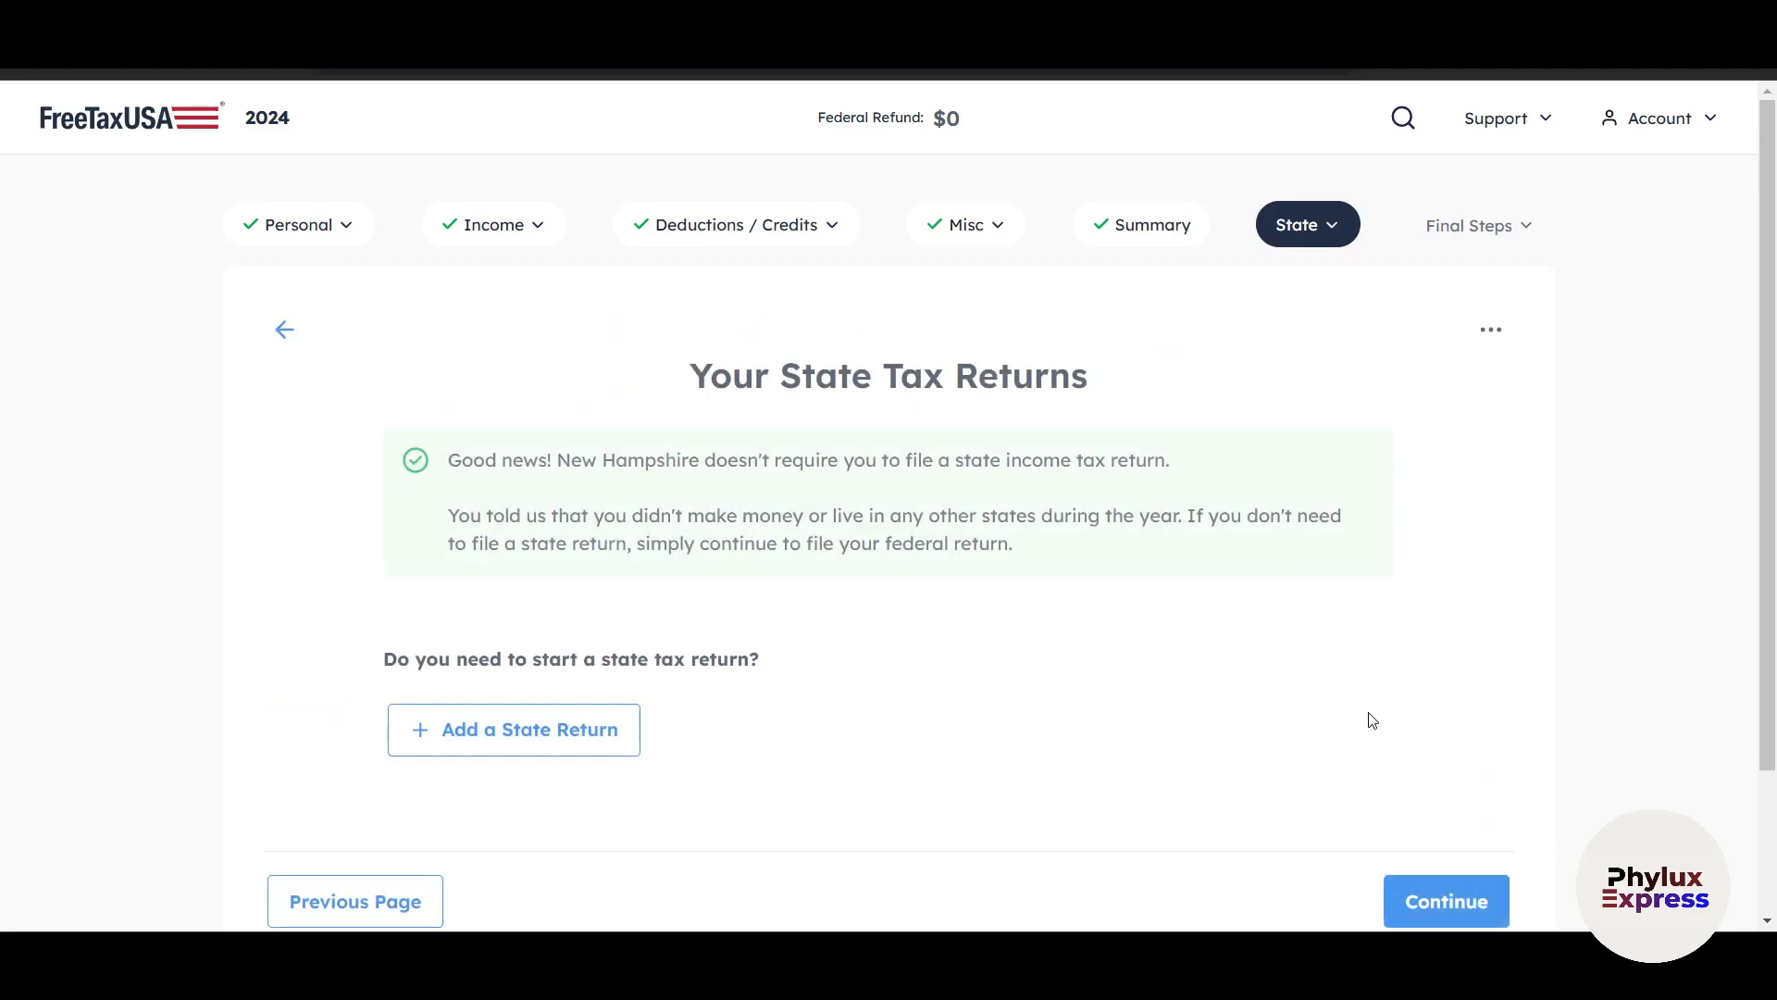
scroll(897, 740, down, 2)
click(1424, 745)
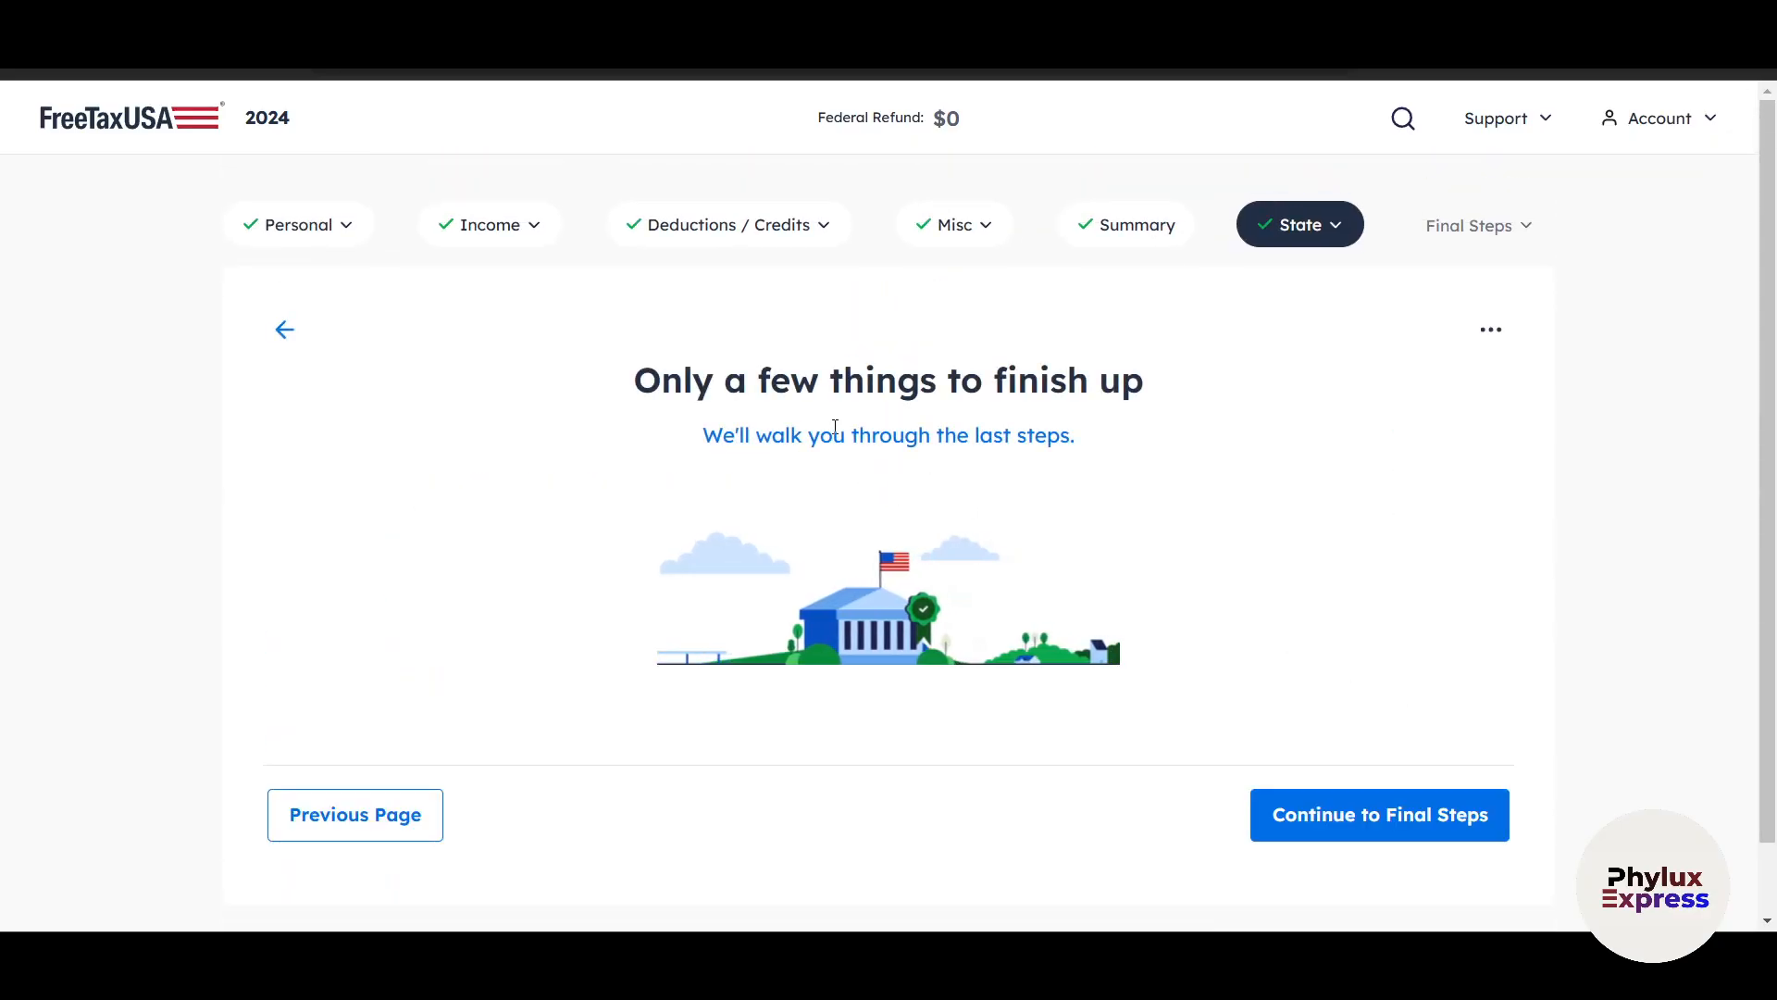
click(1344, 806)
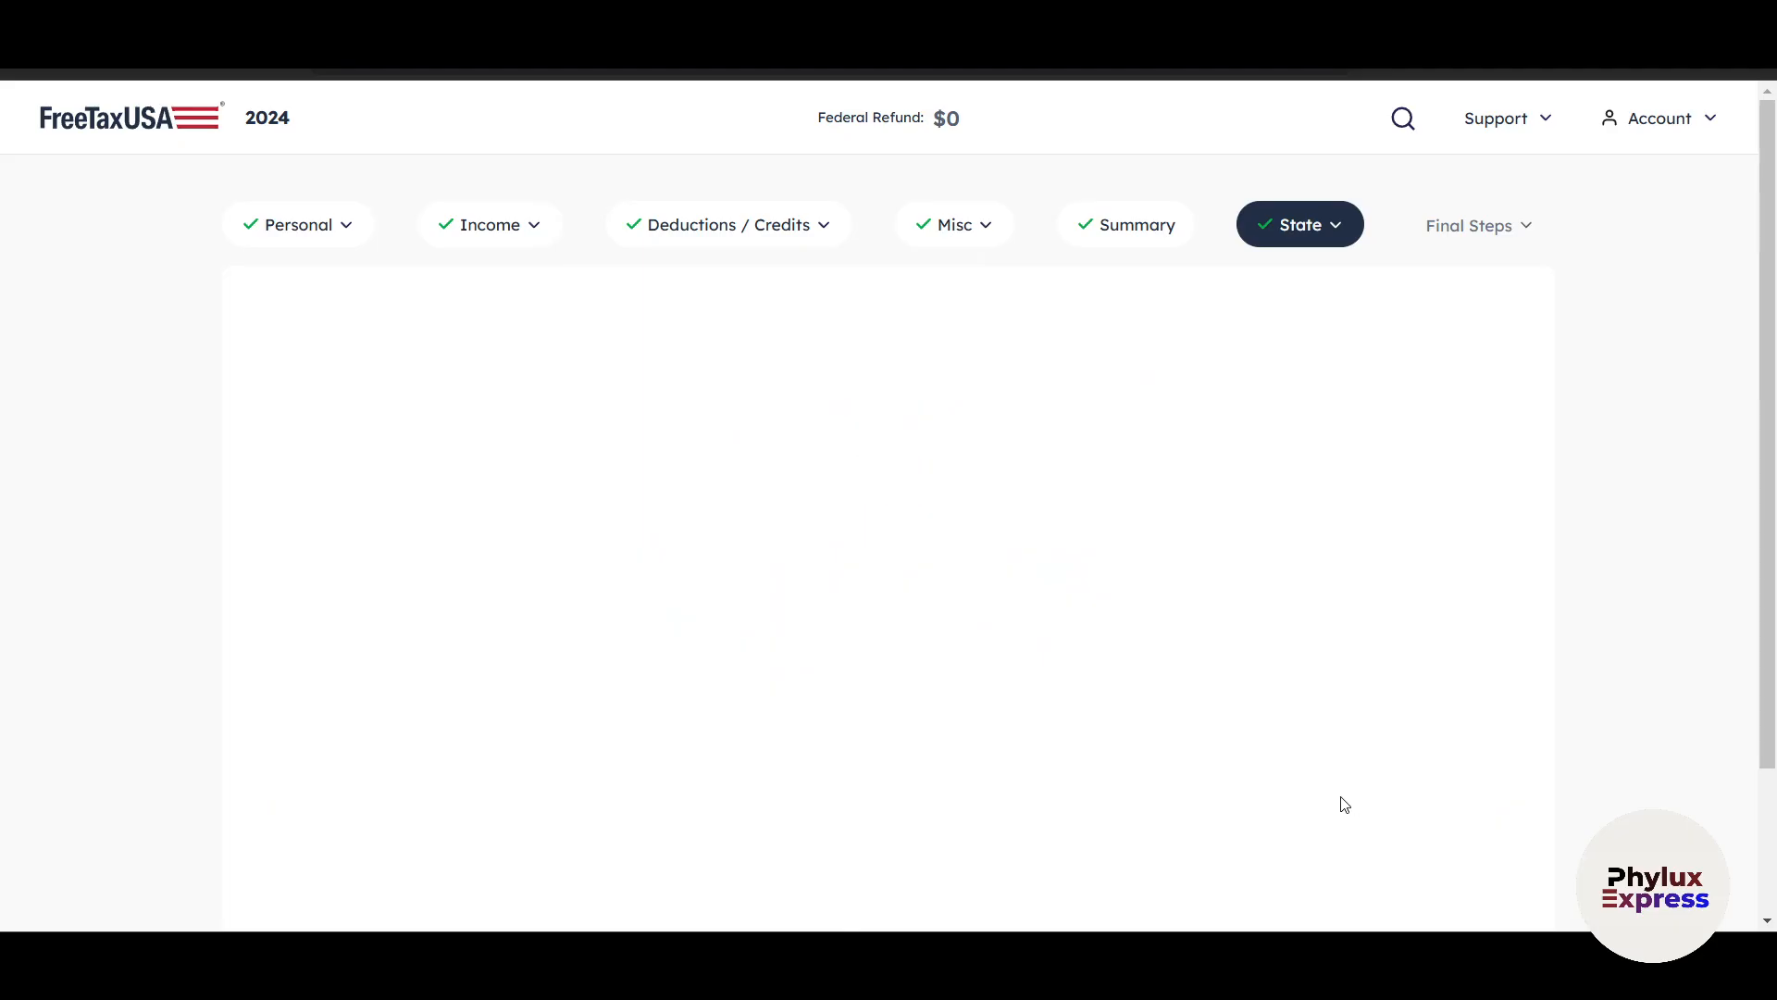
Review the support plans and printed copy offers, and continue without adding any of them or Audit Defense.
scroll(1349, 786, down, 2)
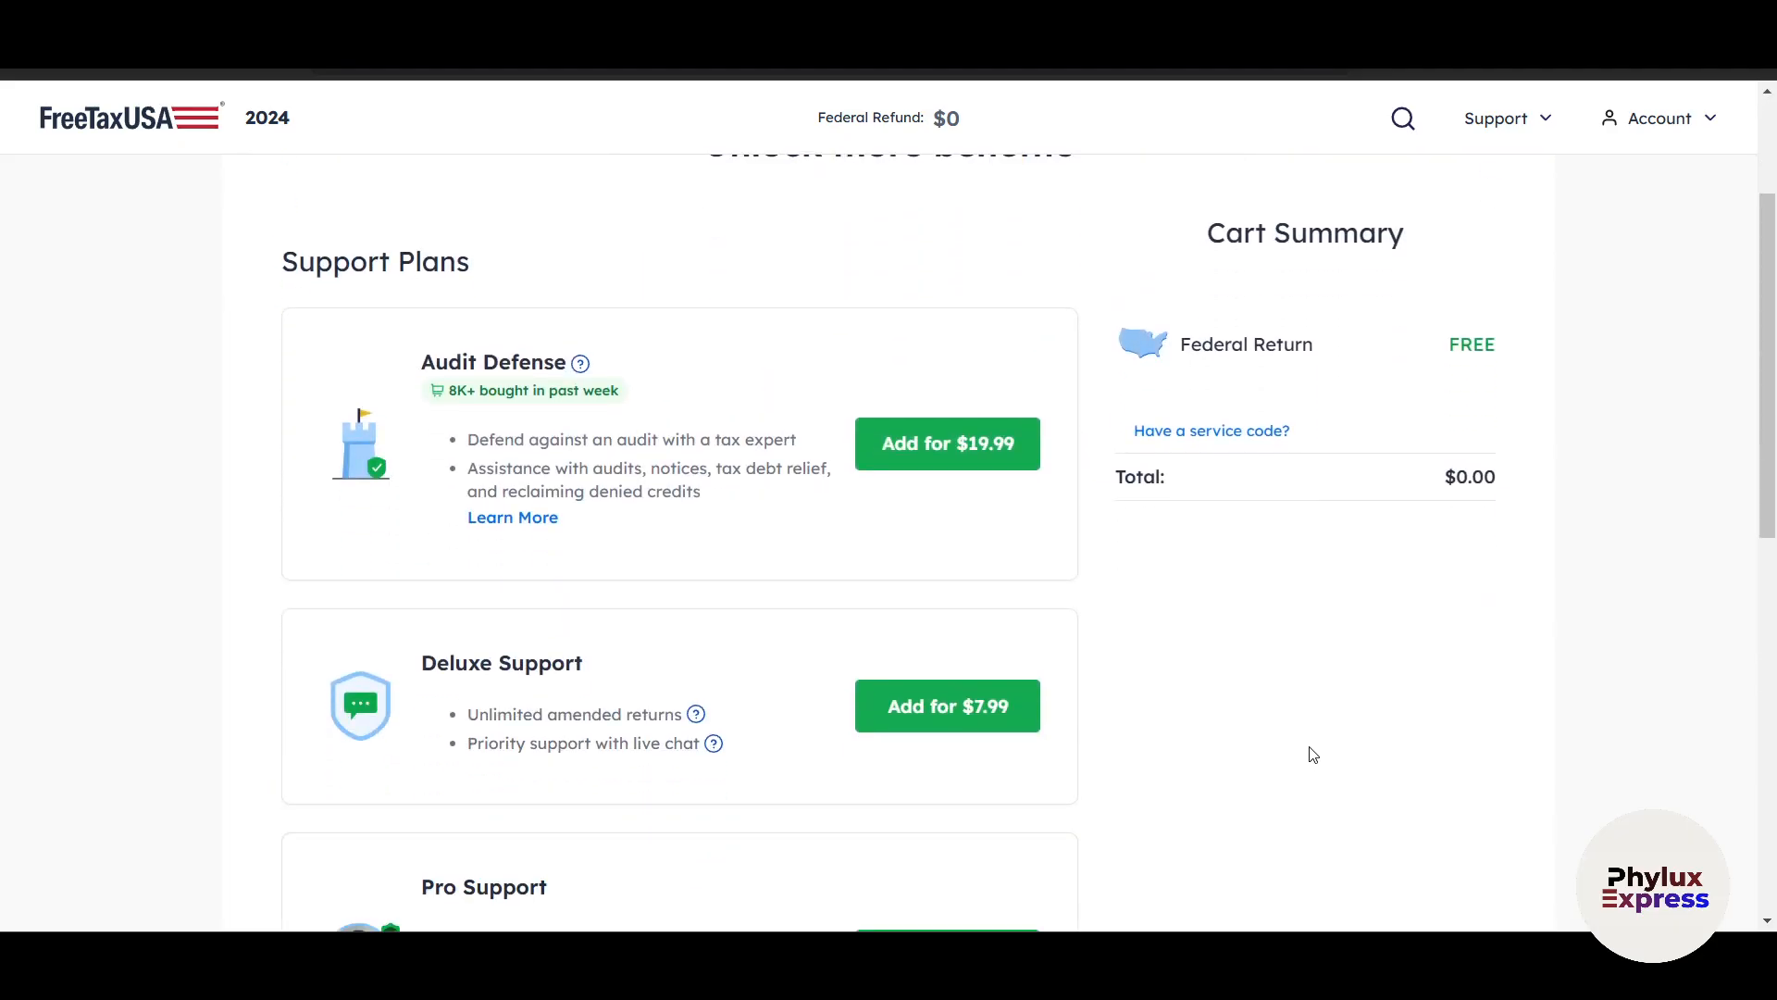
scroll(1415, 606, down, 10)
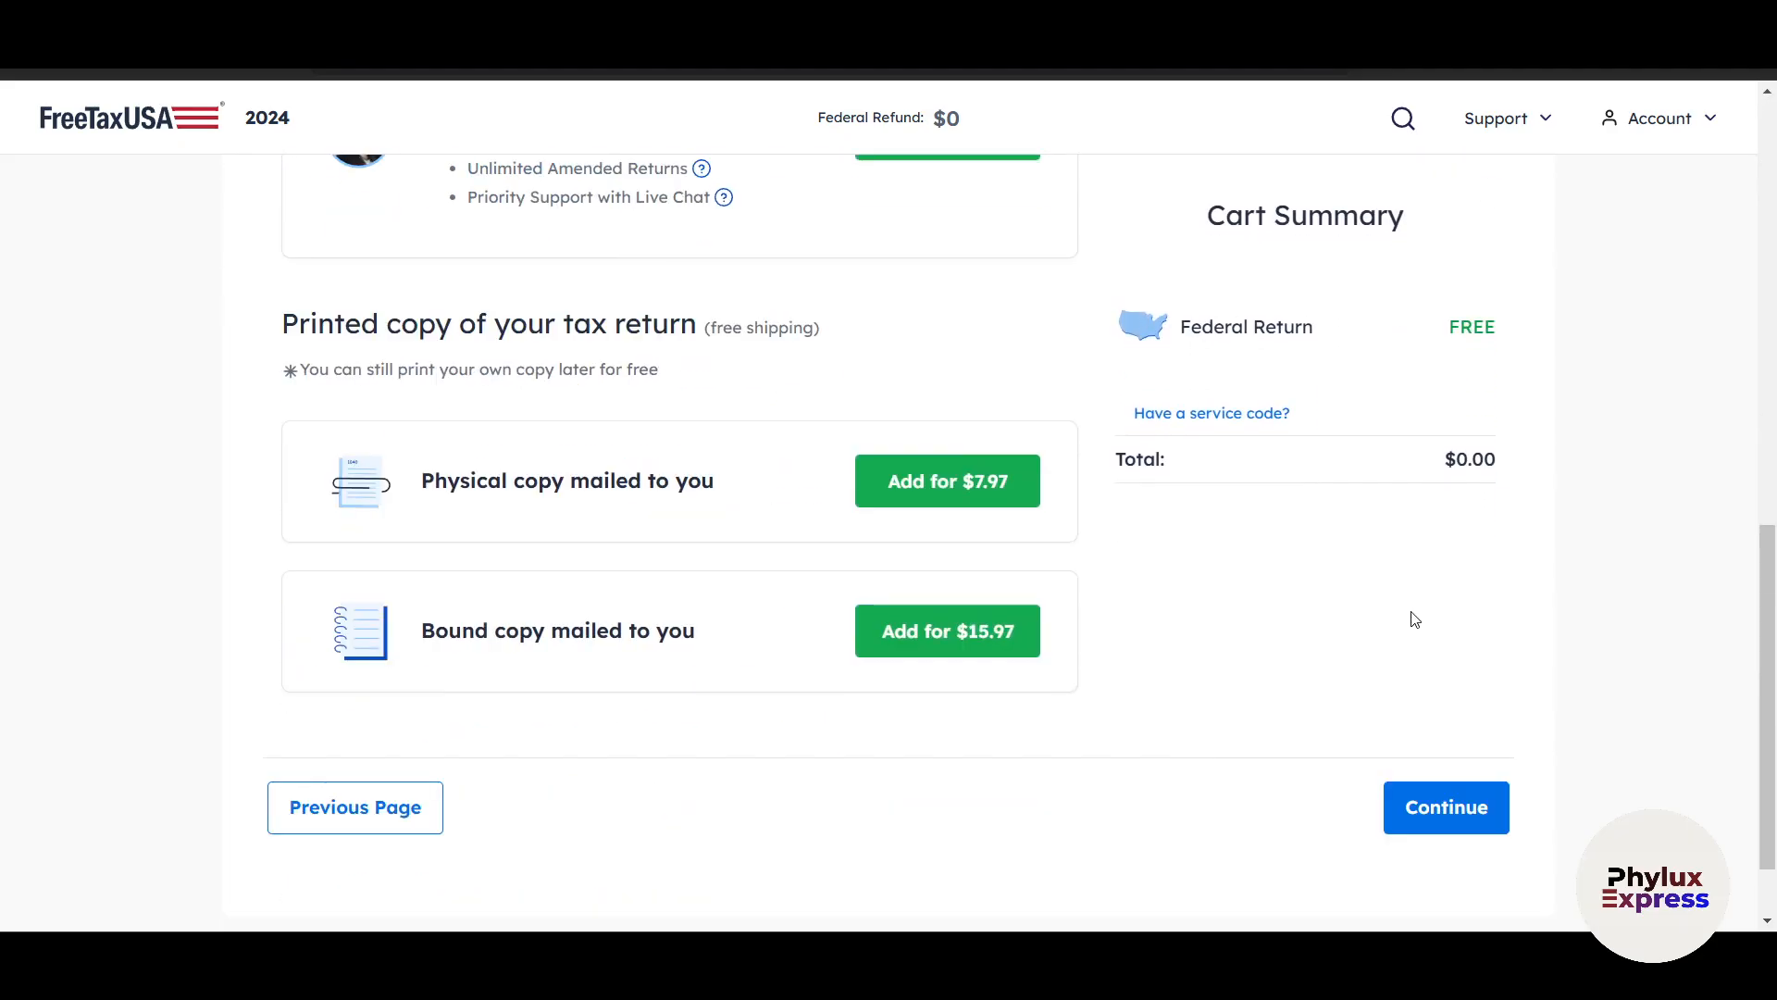
scroll(1393, 707, up, 7)
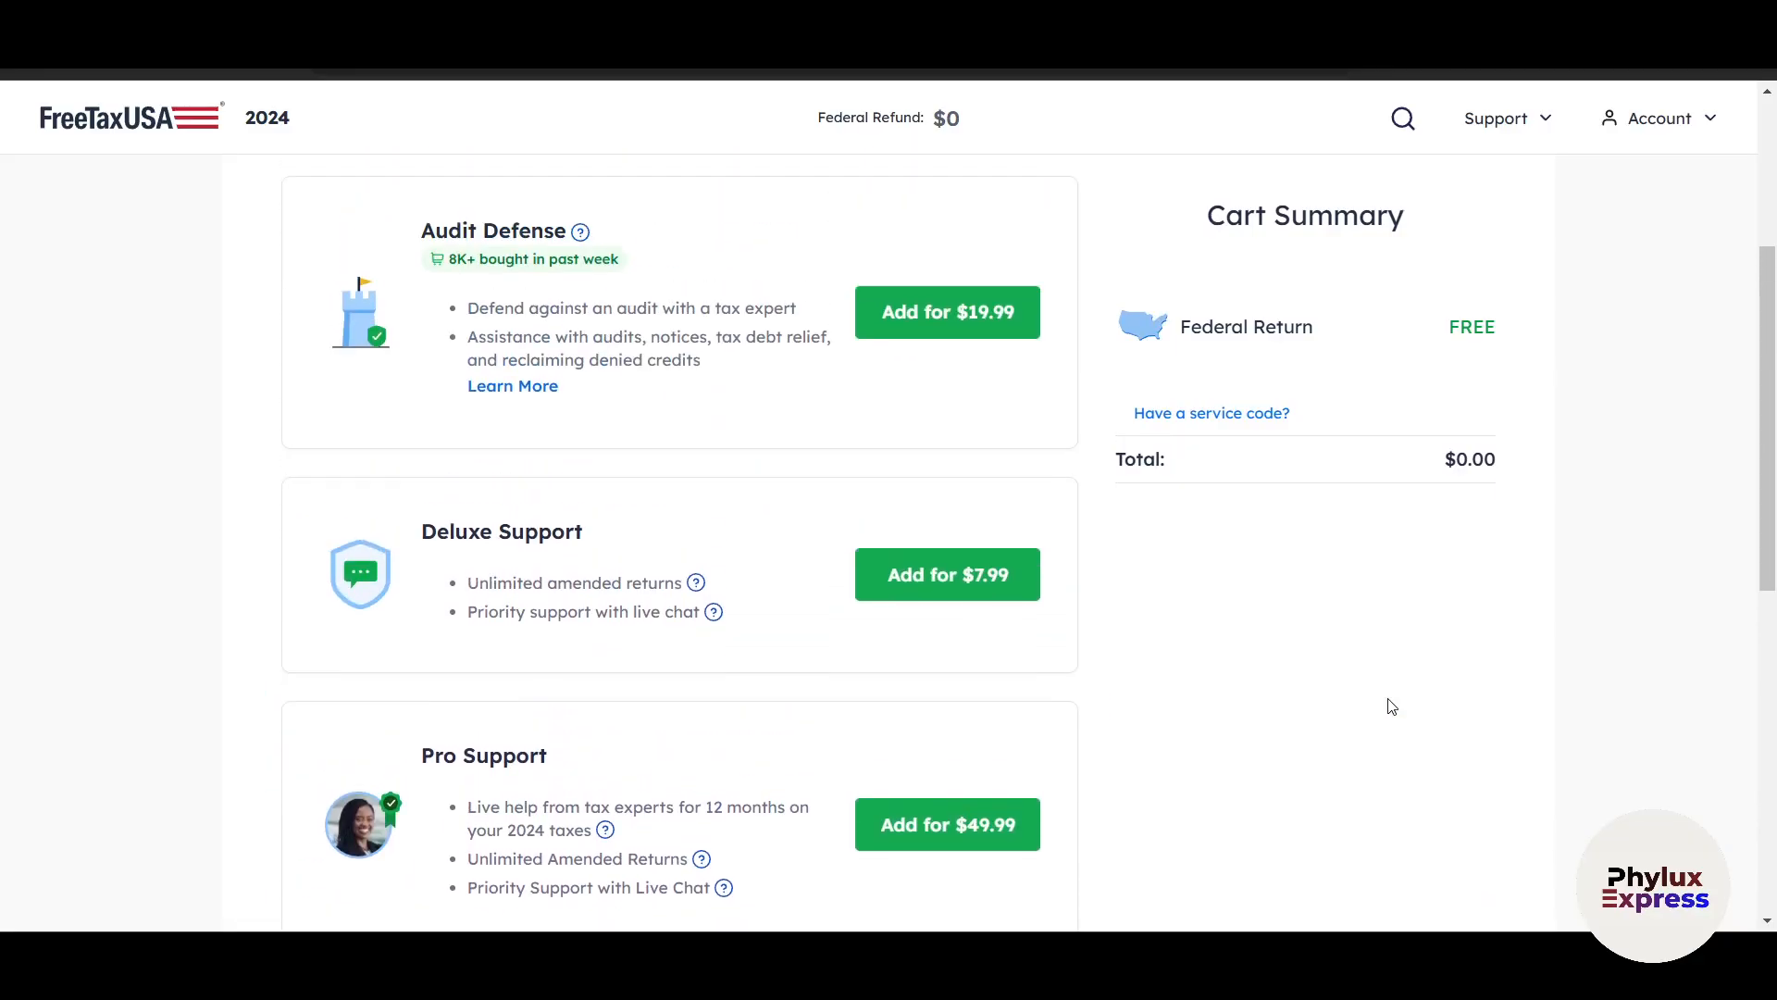
scroll(547, 417, up, 2)
scroll(547, 587, down, 2)
scroll(547, 591, up, 2)
scroll(547, 600, down, 3)
scroll(996, 535, down, 6)
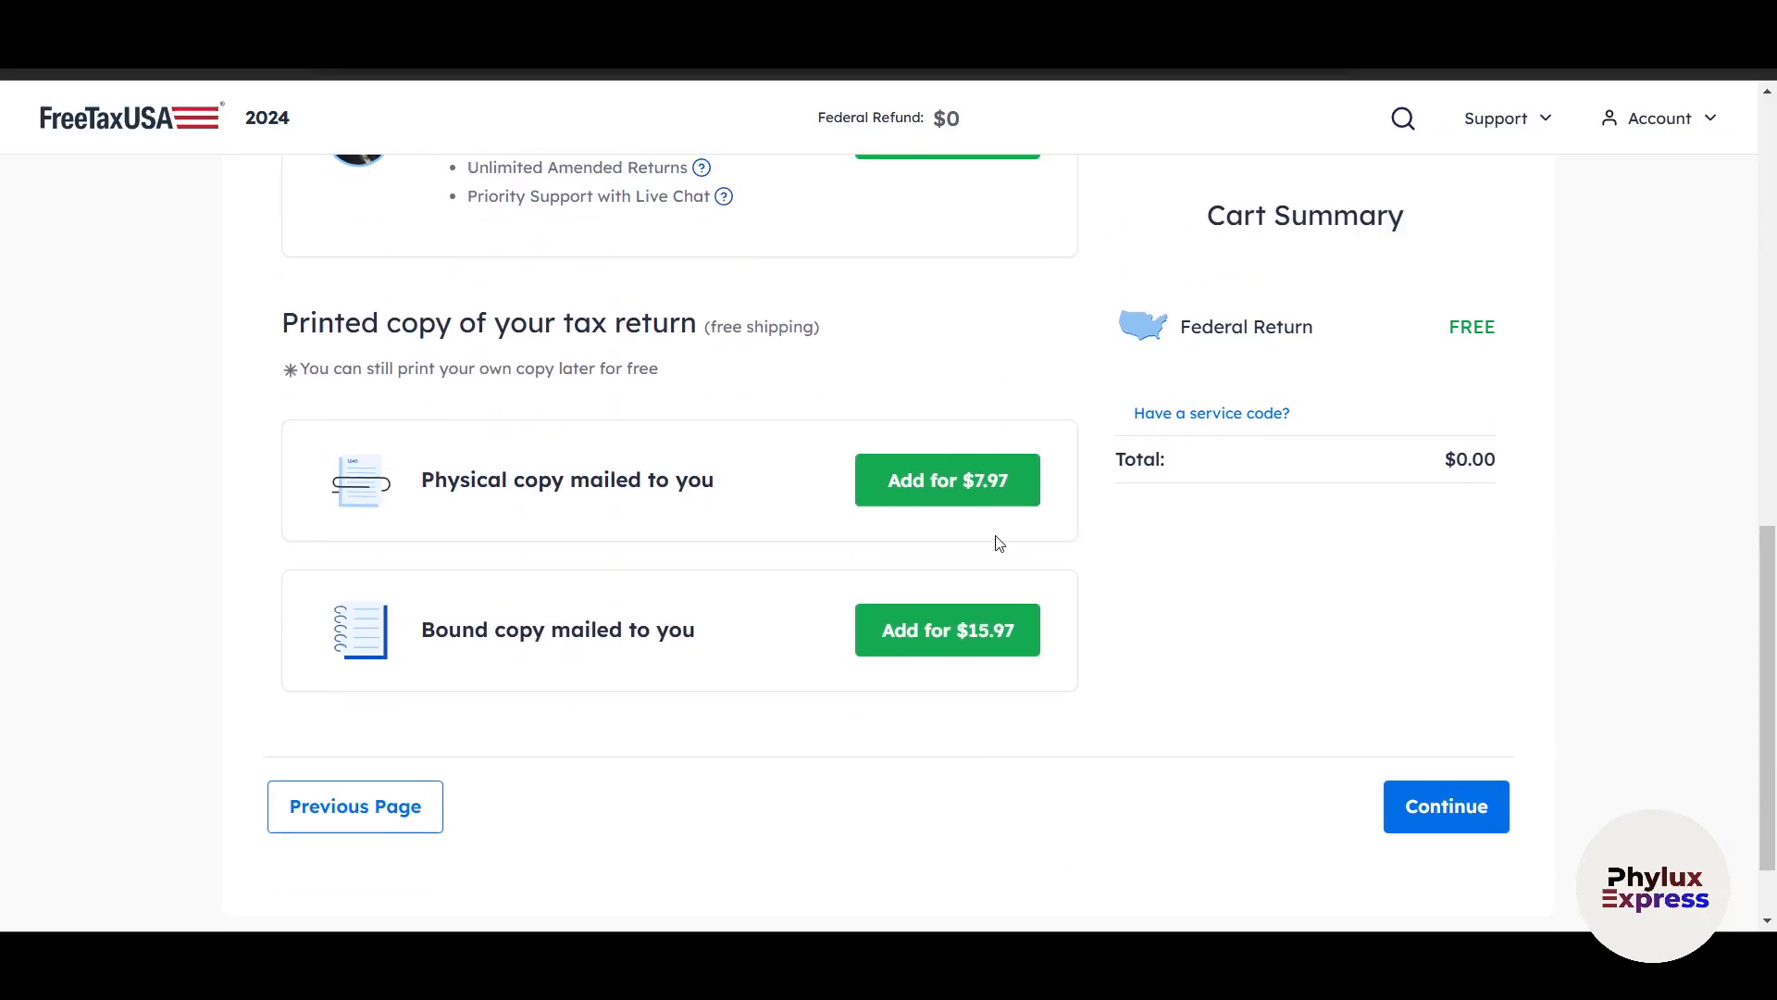
click(1461, 712)
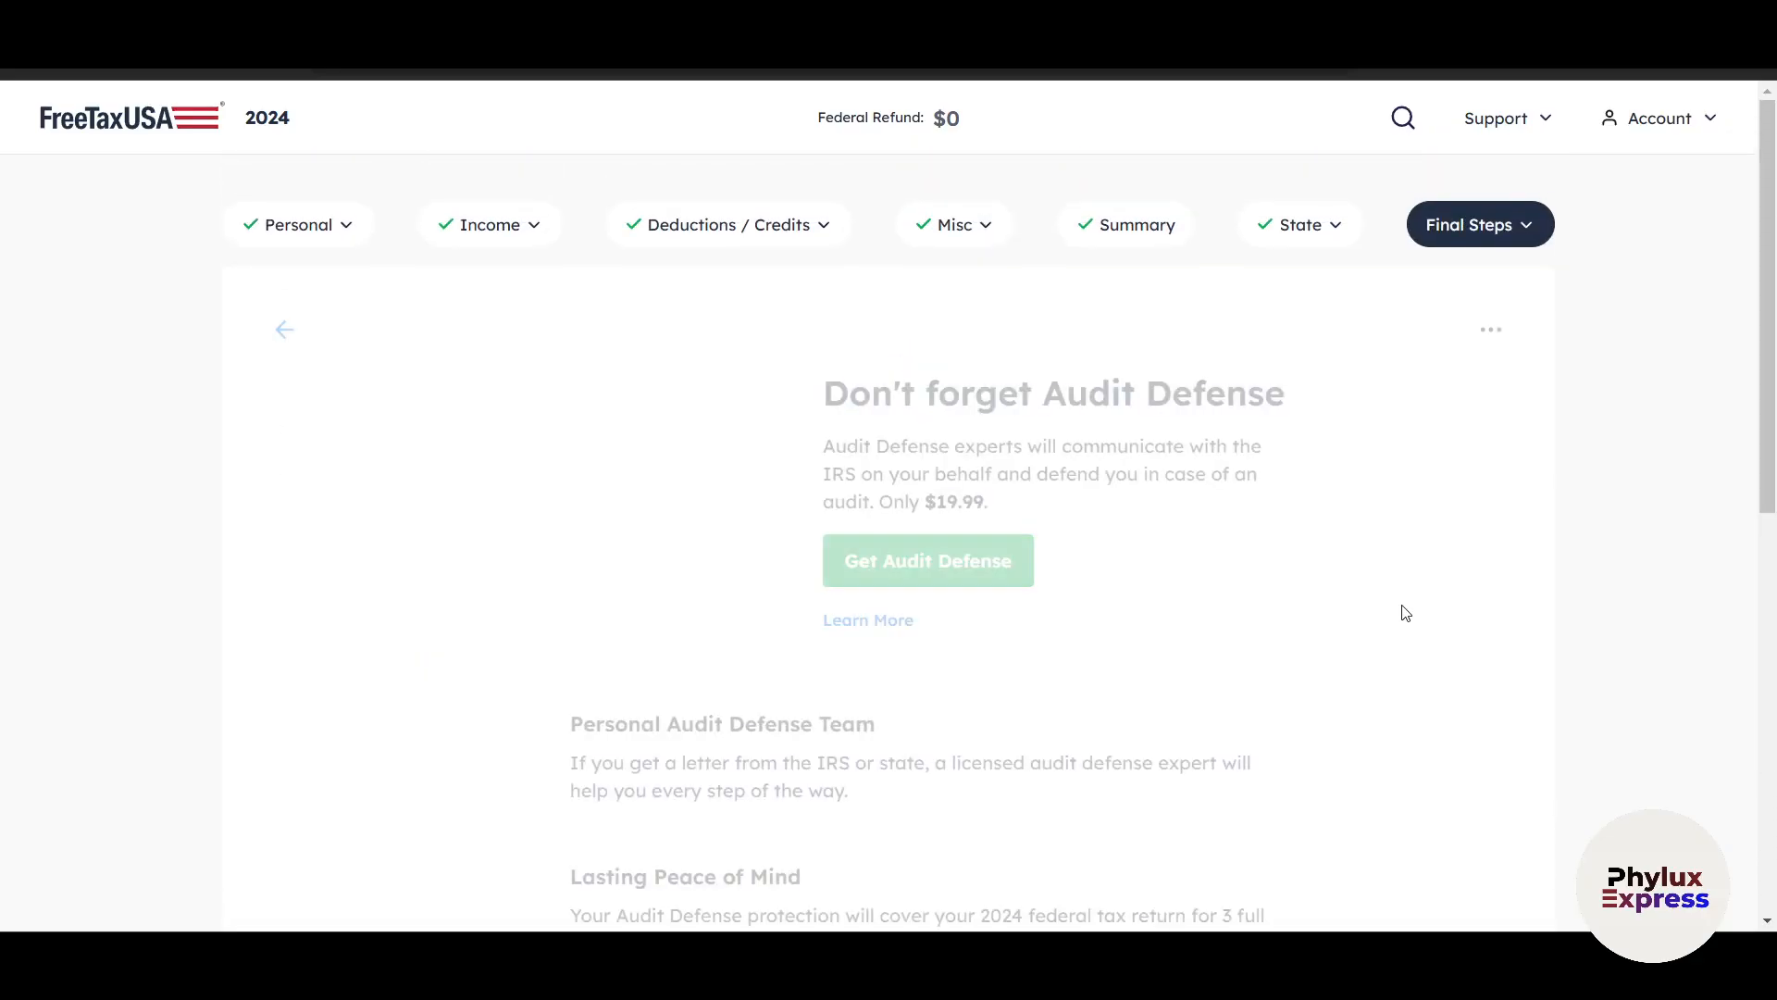
scroll(1194, 613, down, 6)
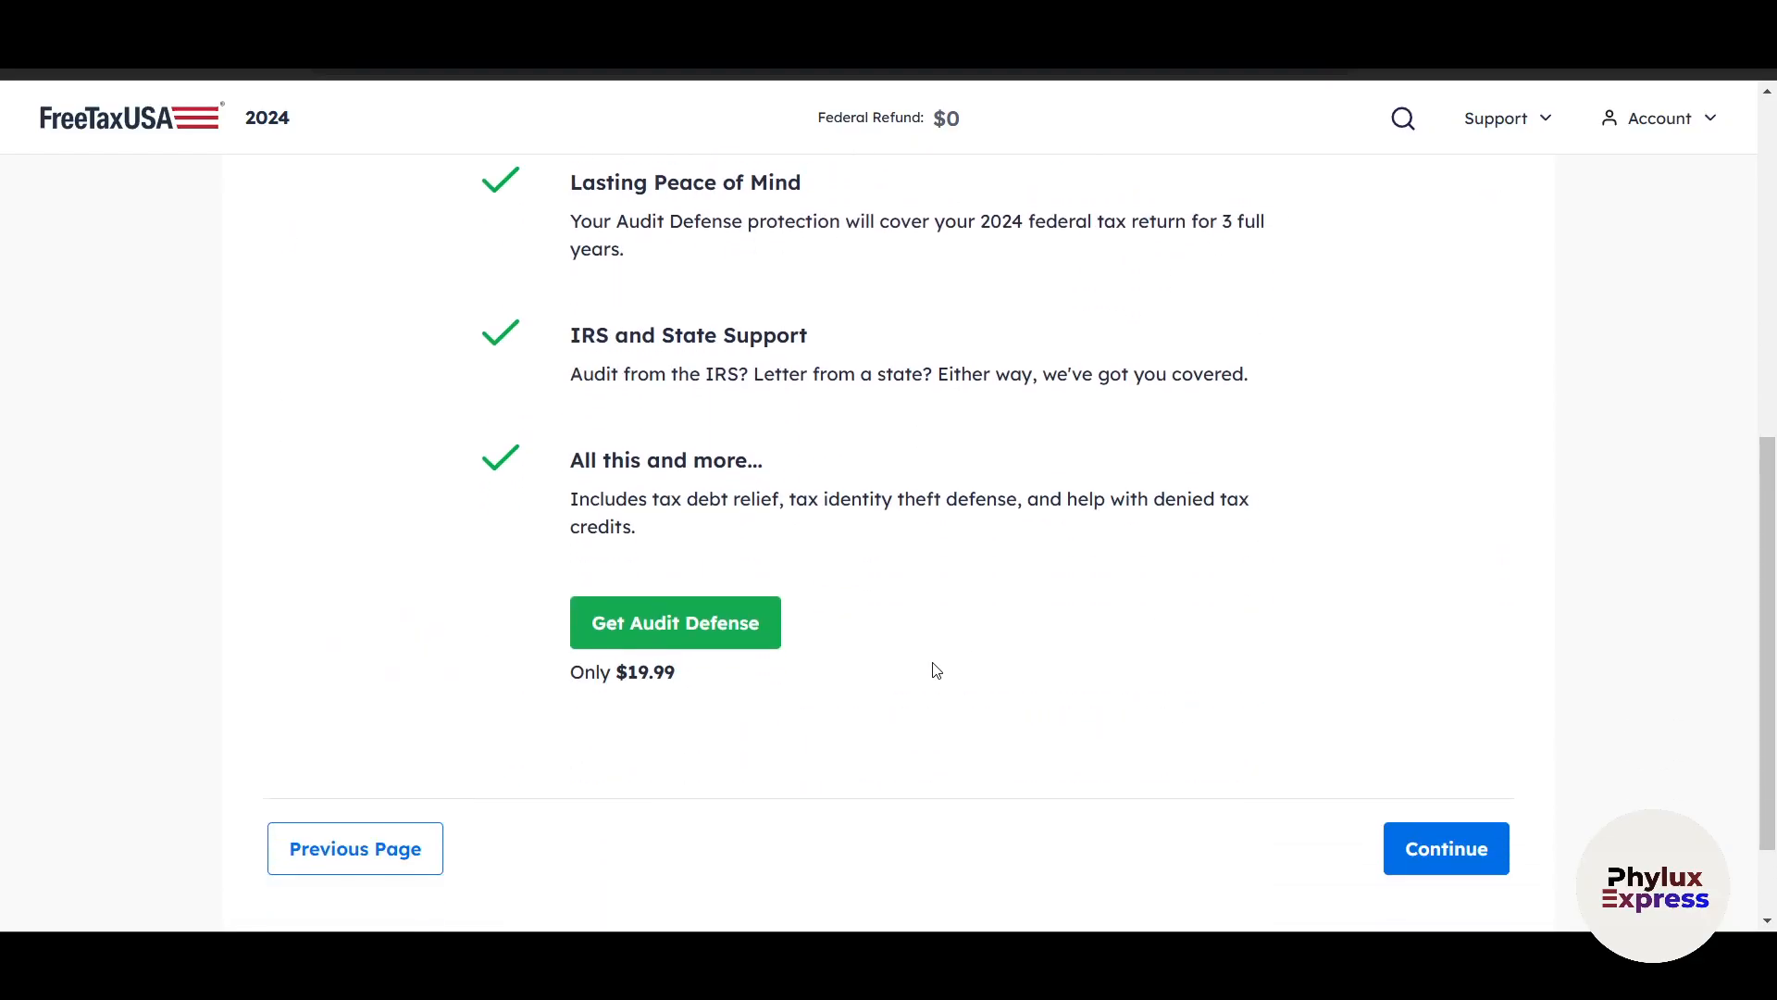
click(1415, 863)
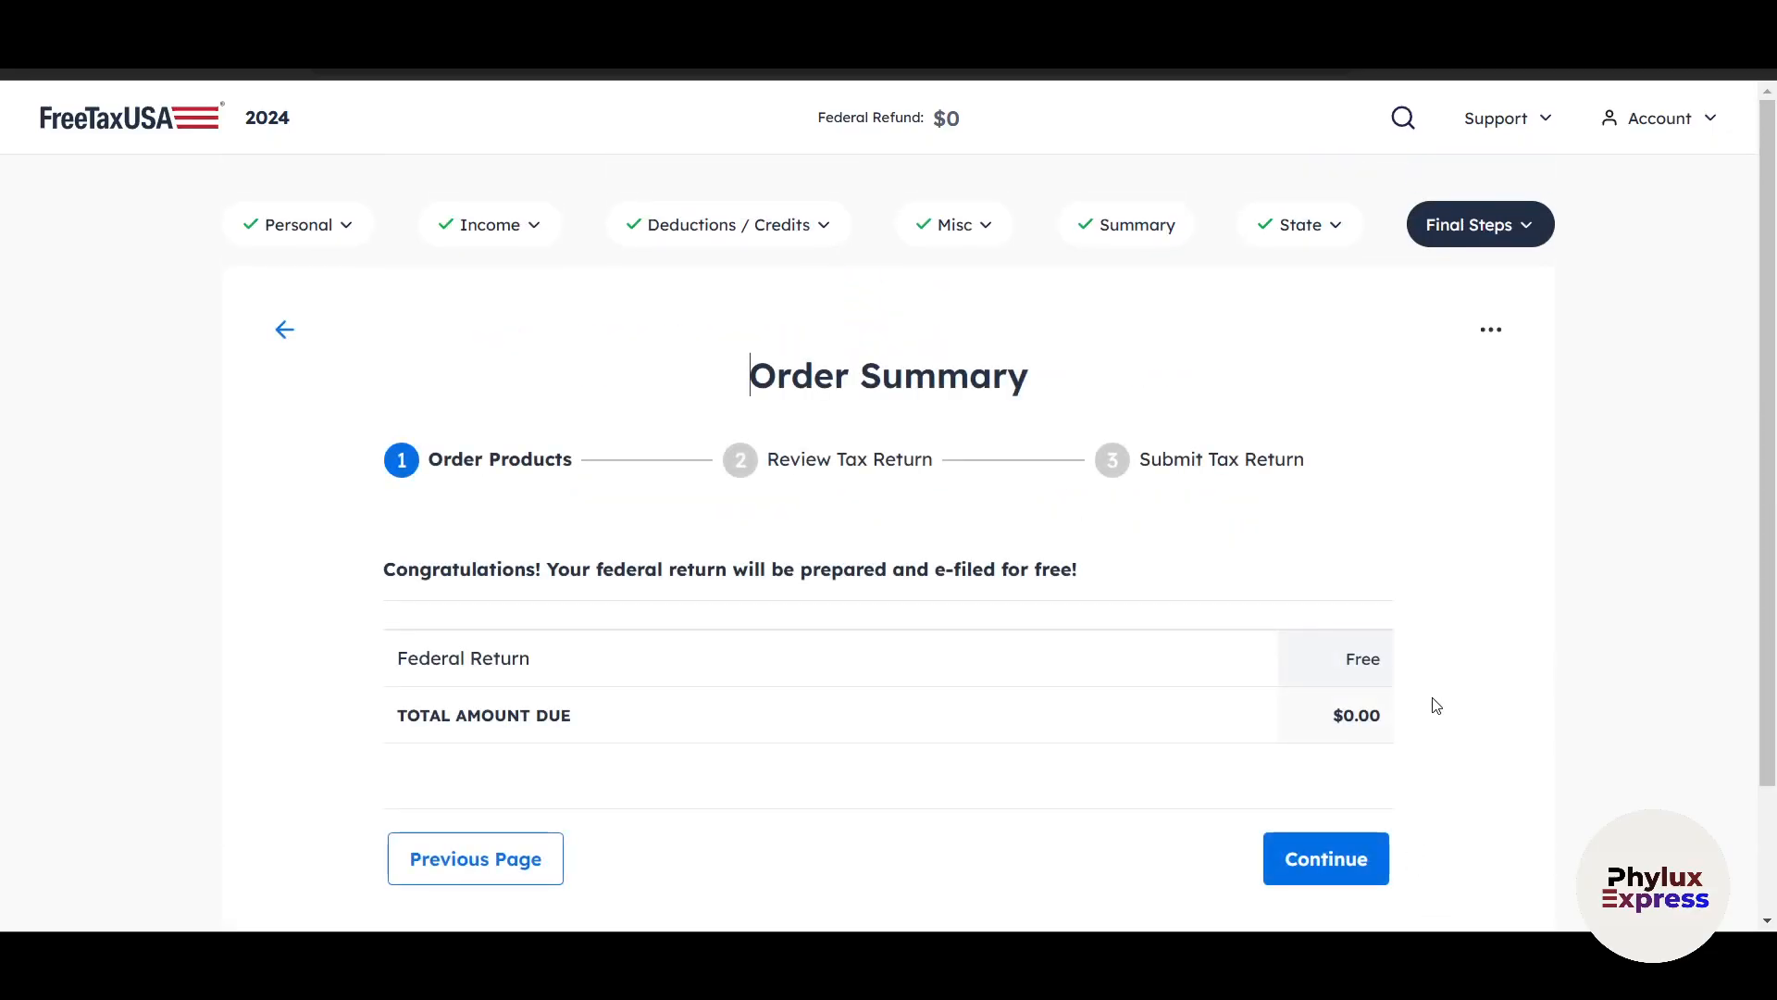
Review the order summary for the federal return and continue past it.
scroll(1437, 706, down, 2)
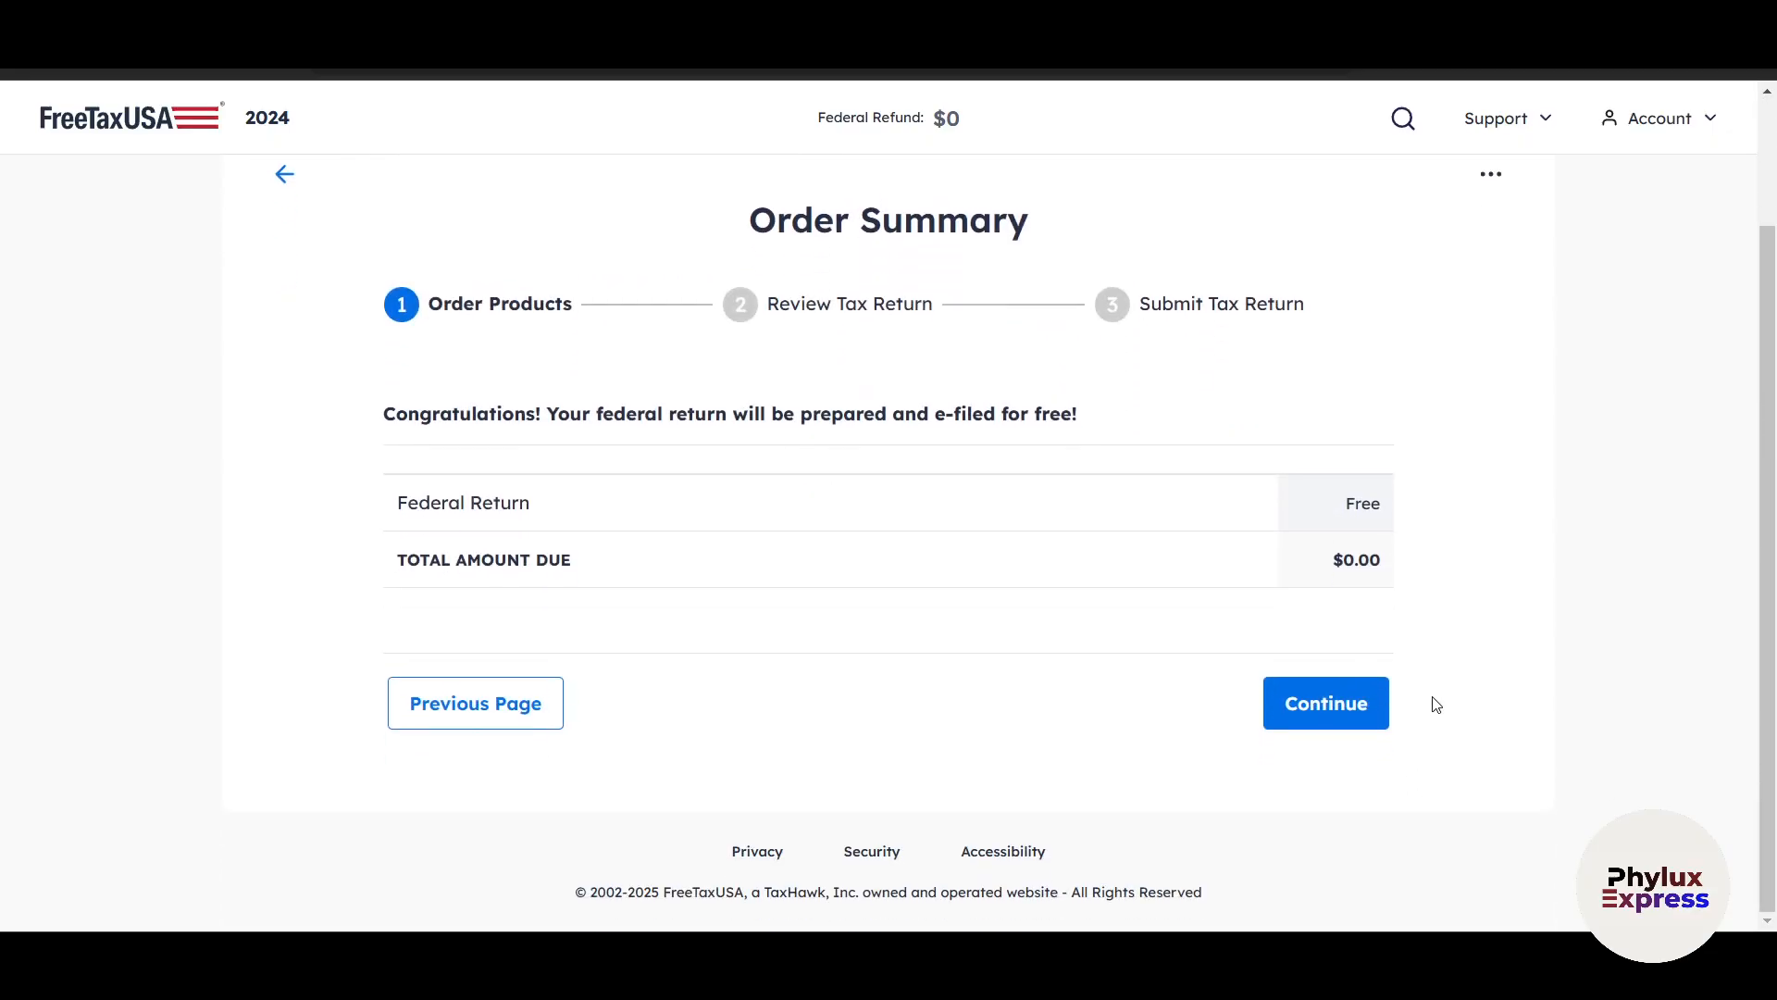
scroll(1436, 705, up, 2)
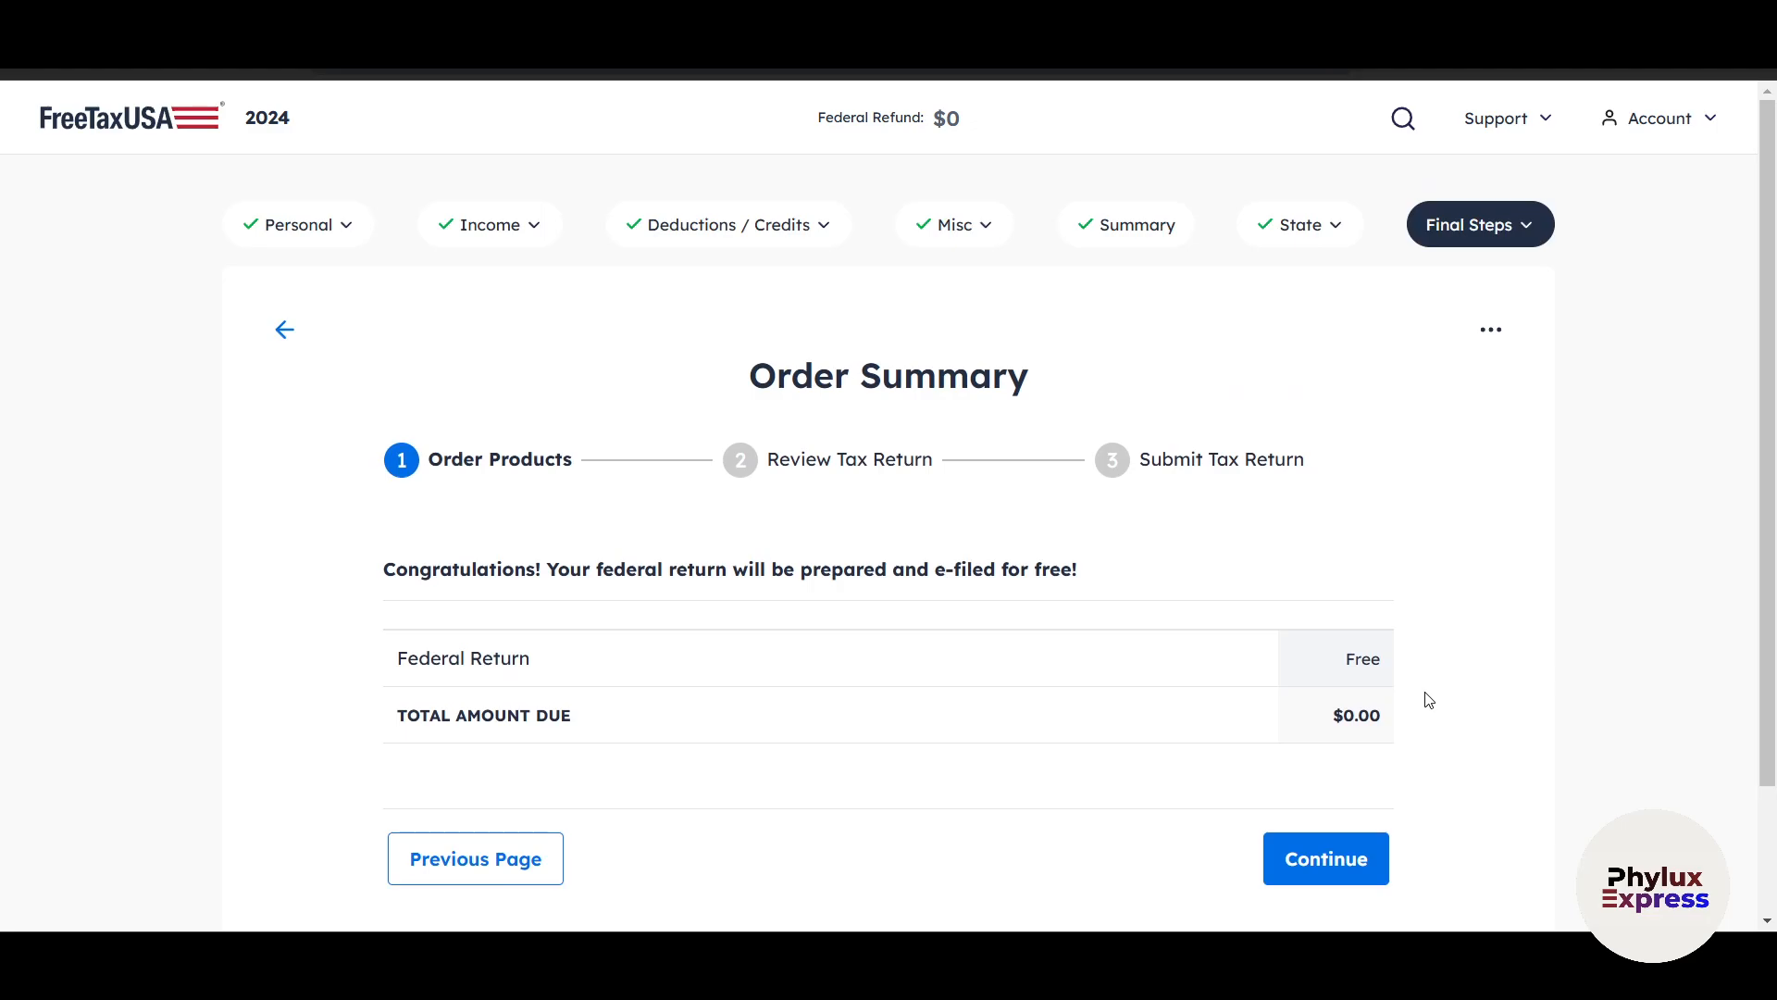
scroll(1429, 701, down, 2)
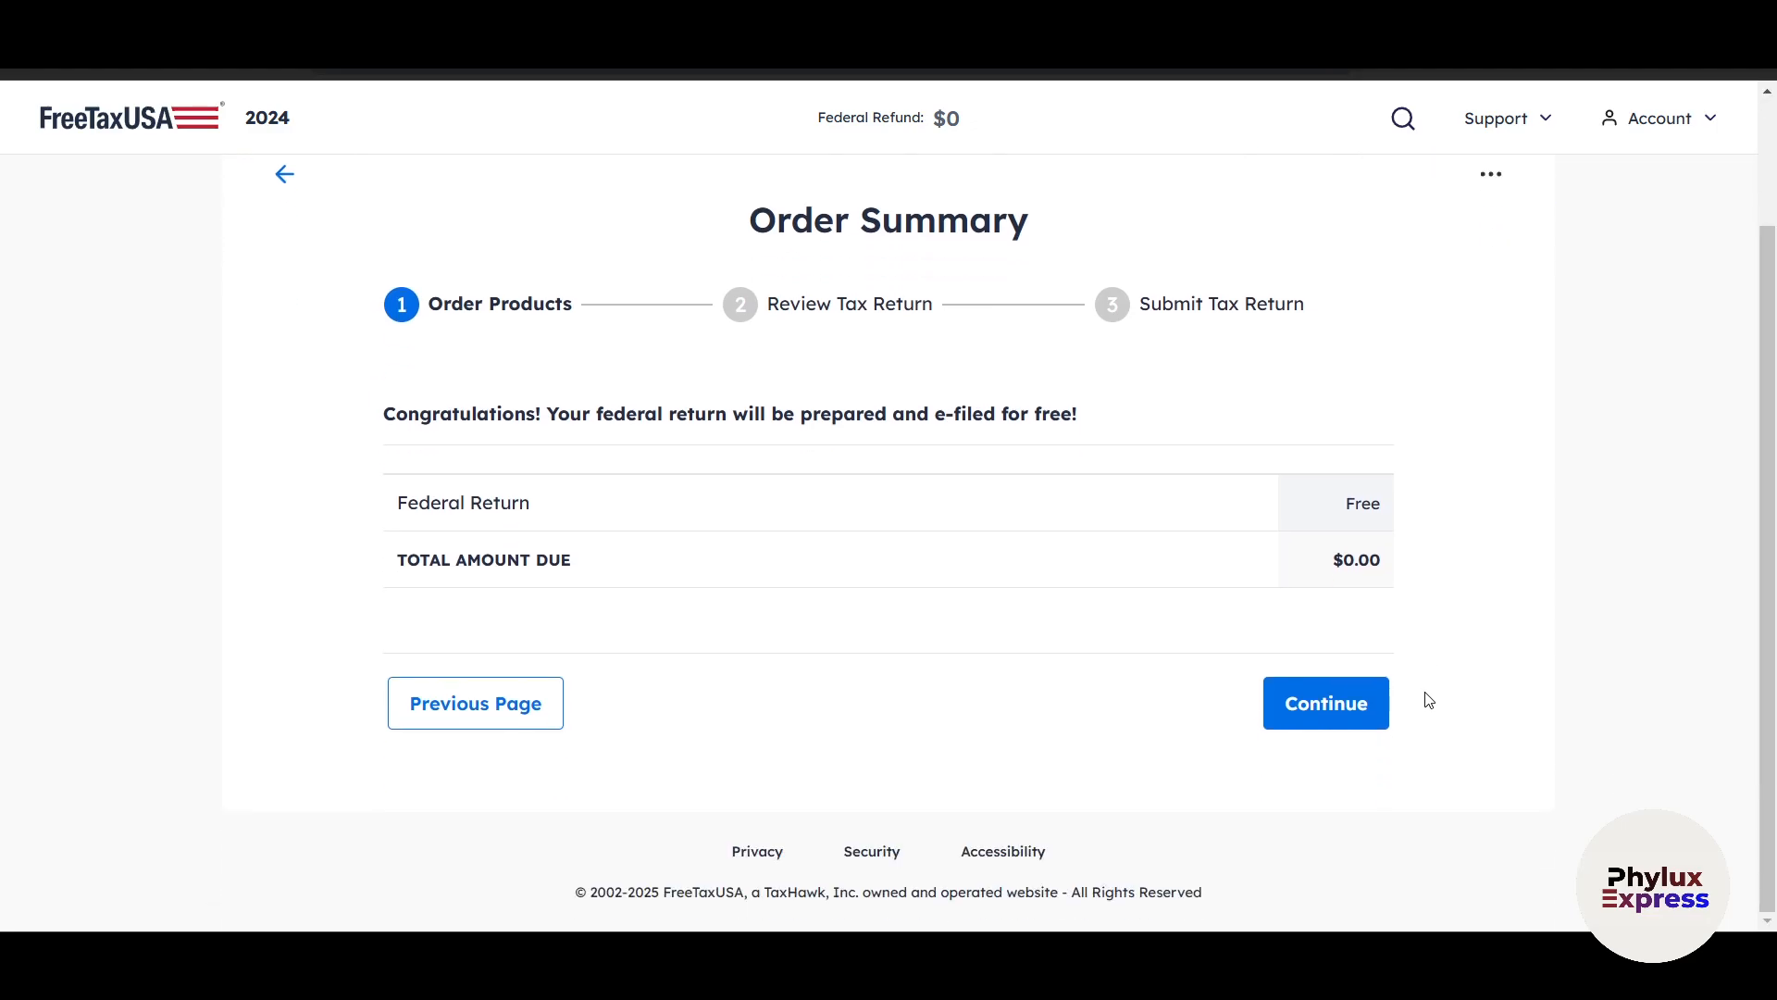
click(1333, 704)
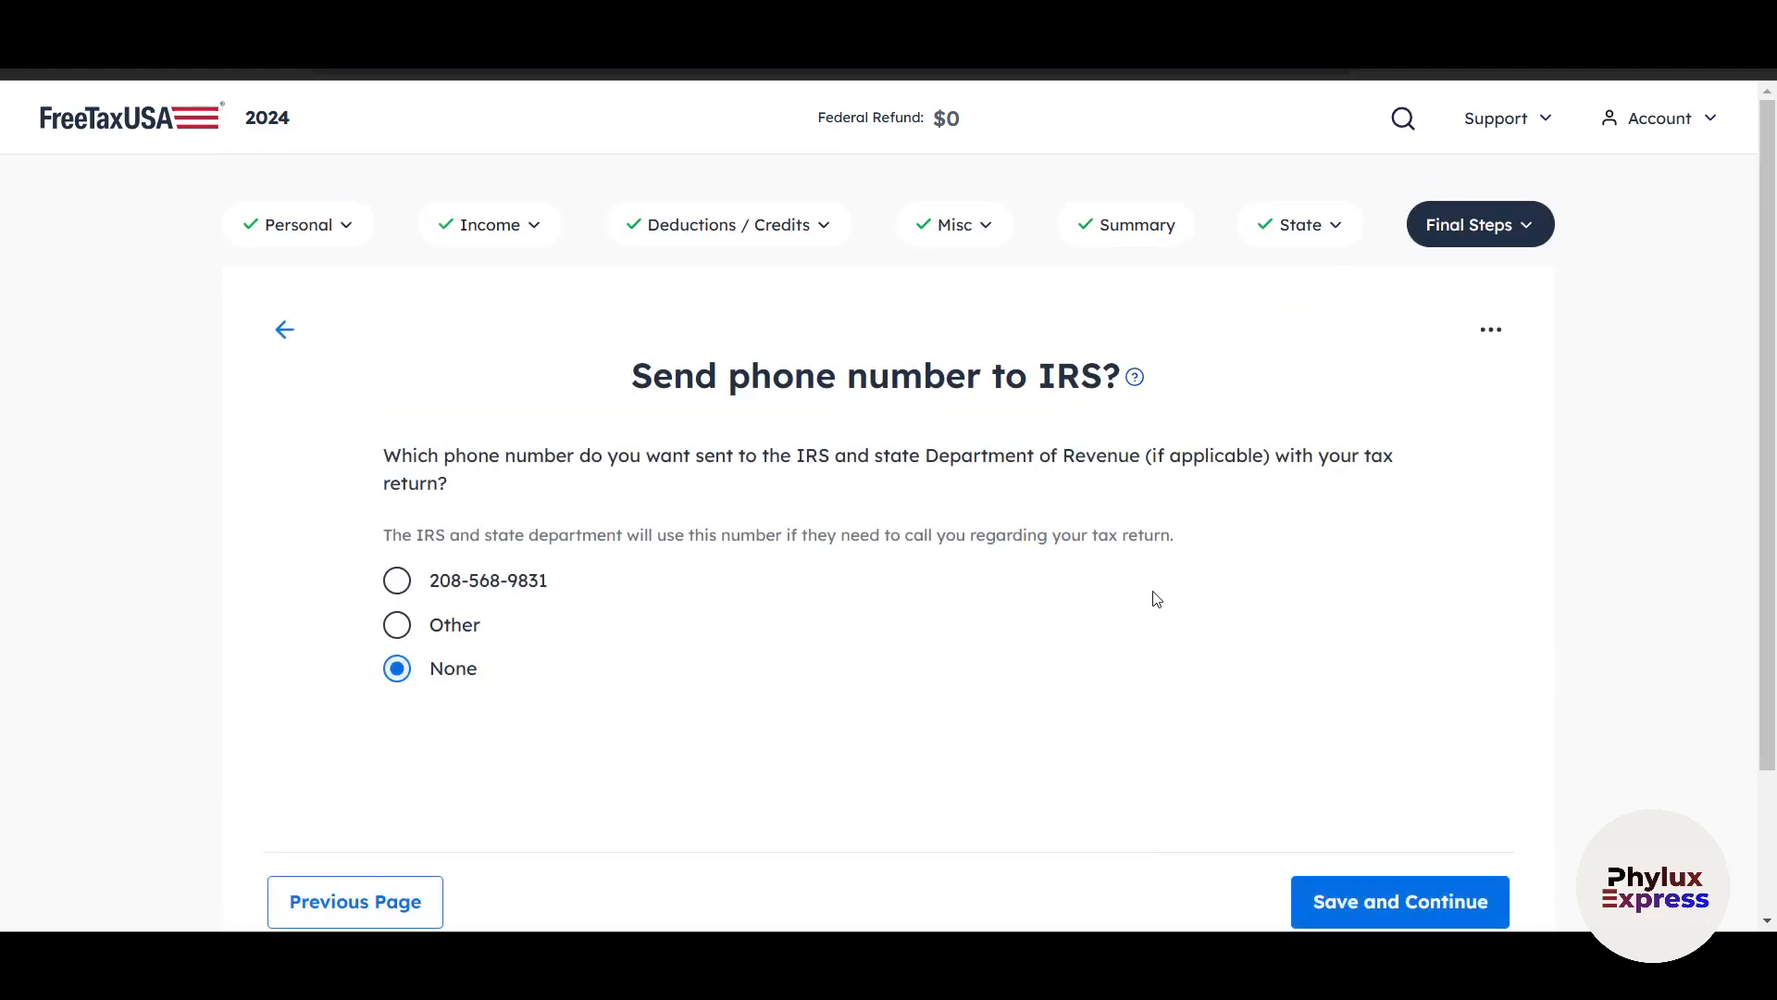
Keep None as the phone number sent to the IRS with the return, and save the choice.
scroll(948, 519, down, 1)
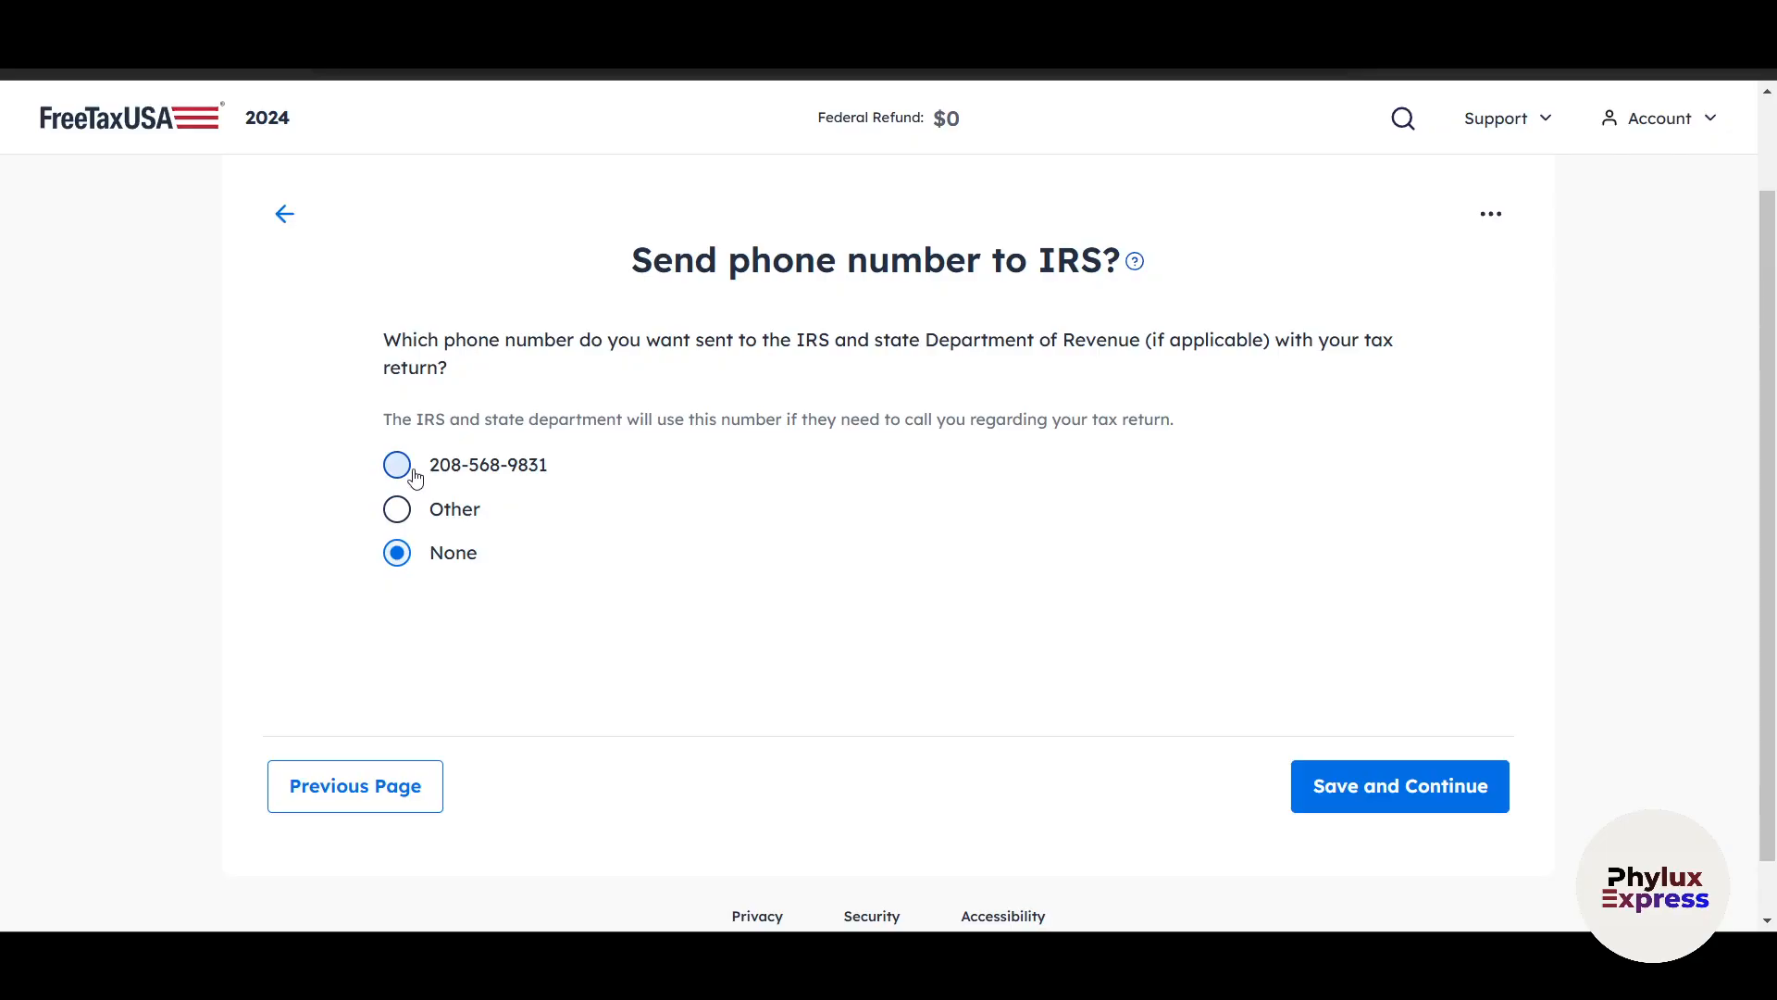
scroll(1203, 838, down, 1)
click(1361, 737)
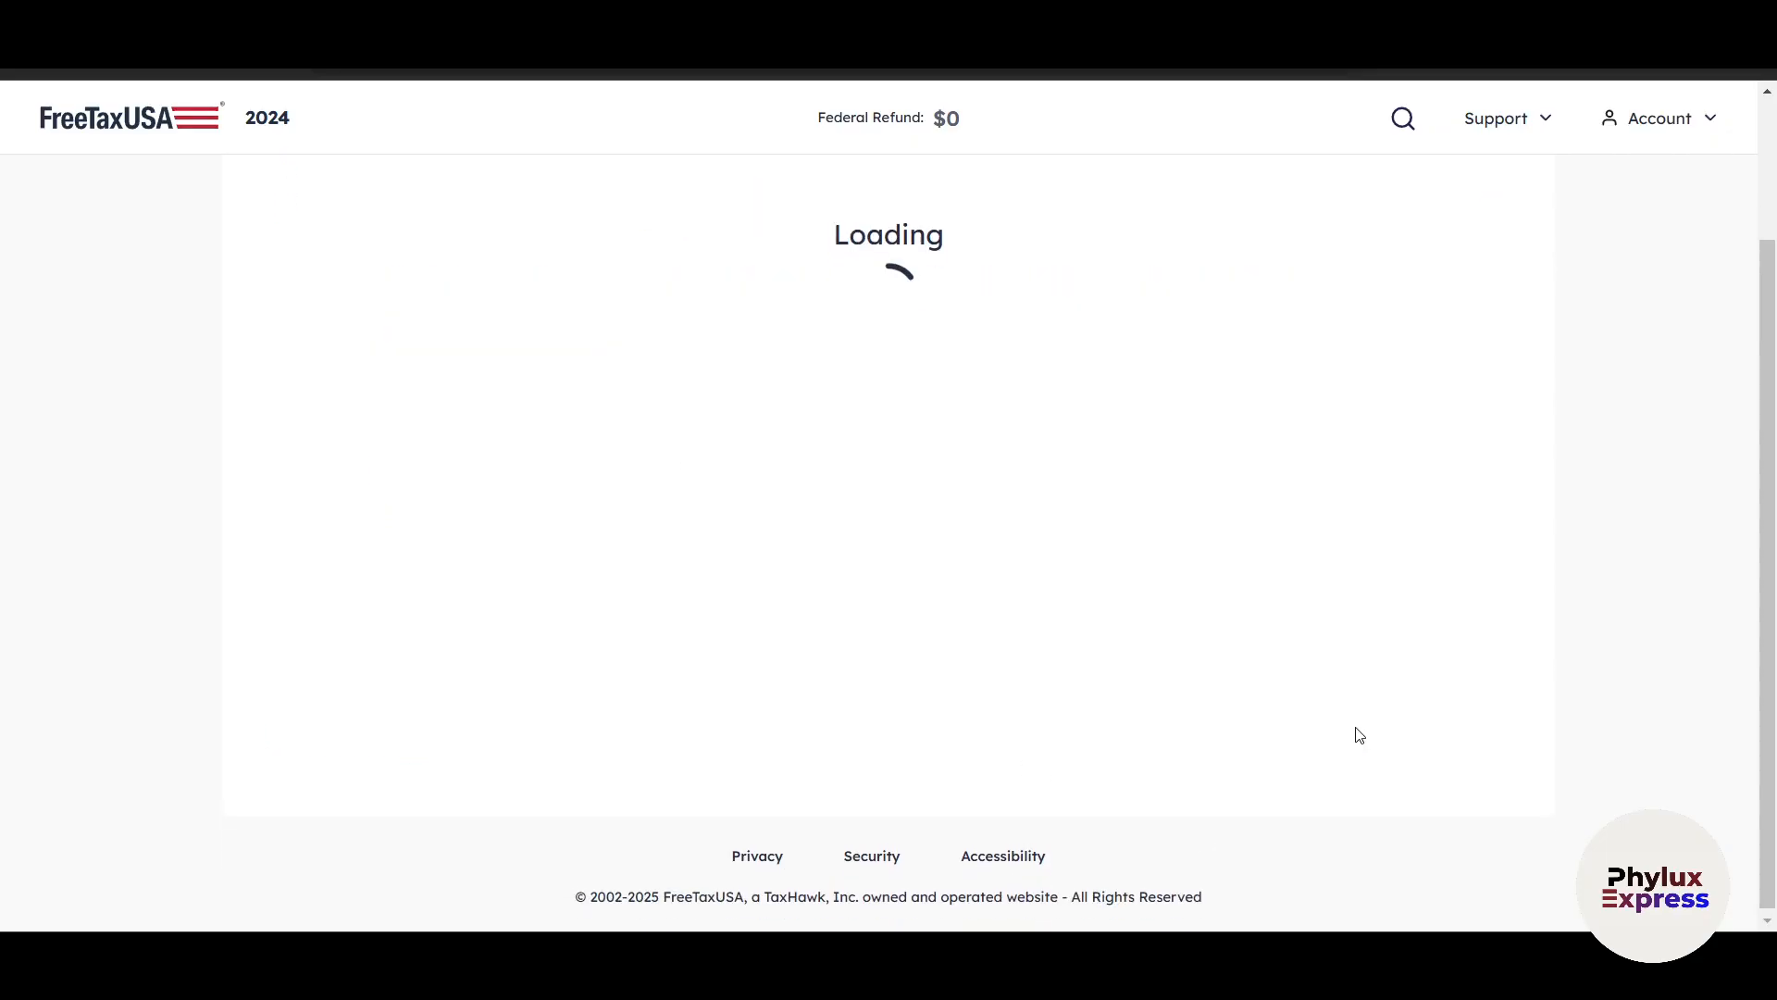
Examine the federal tax return alerts, from the yellow warnings to the red alerts that must be fixed before continuing.
scroll(1384, 731, down, 3)
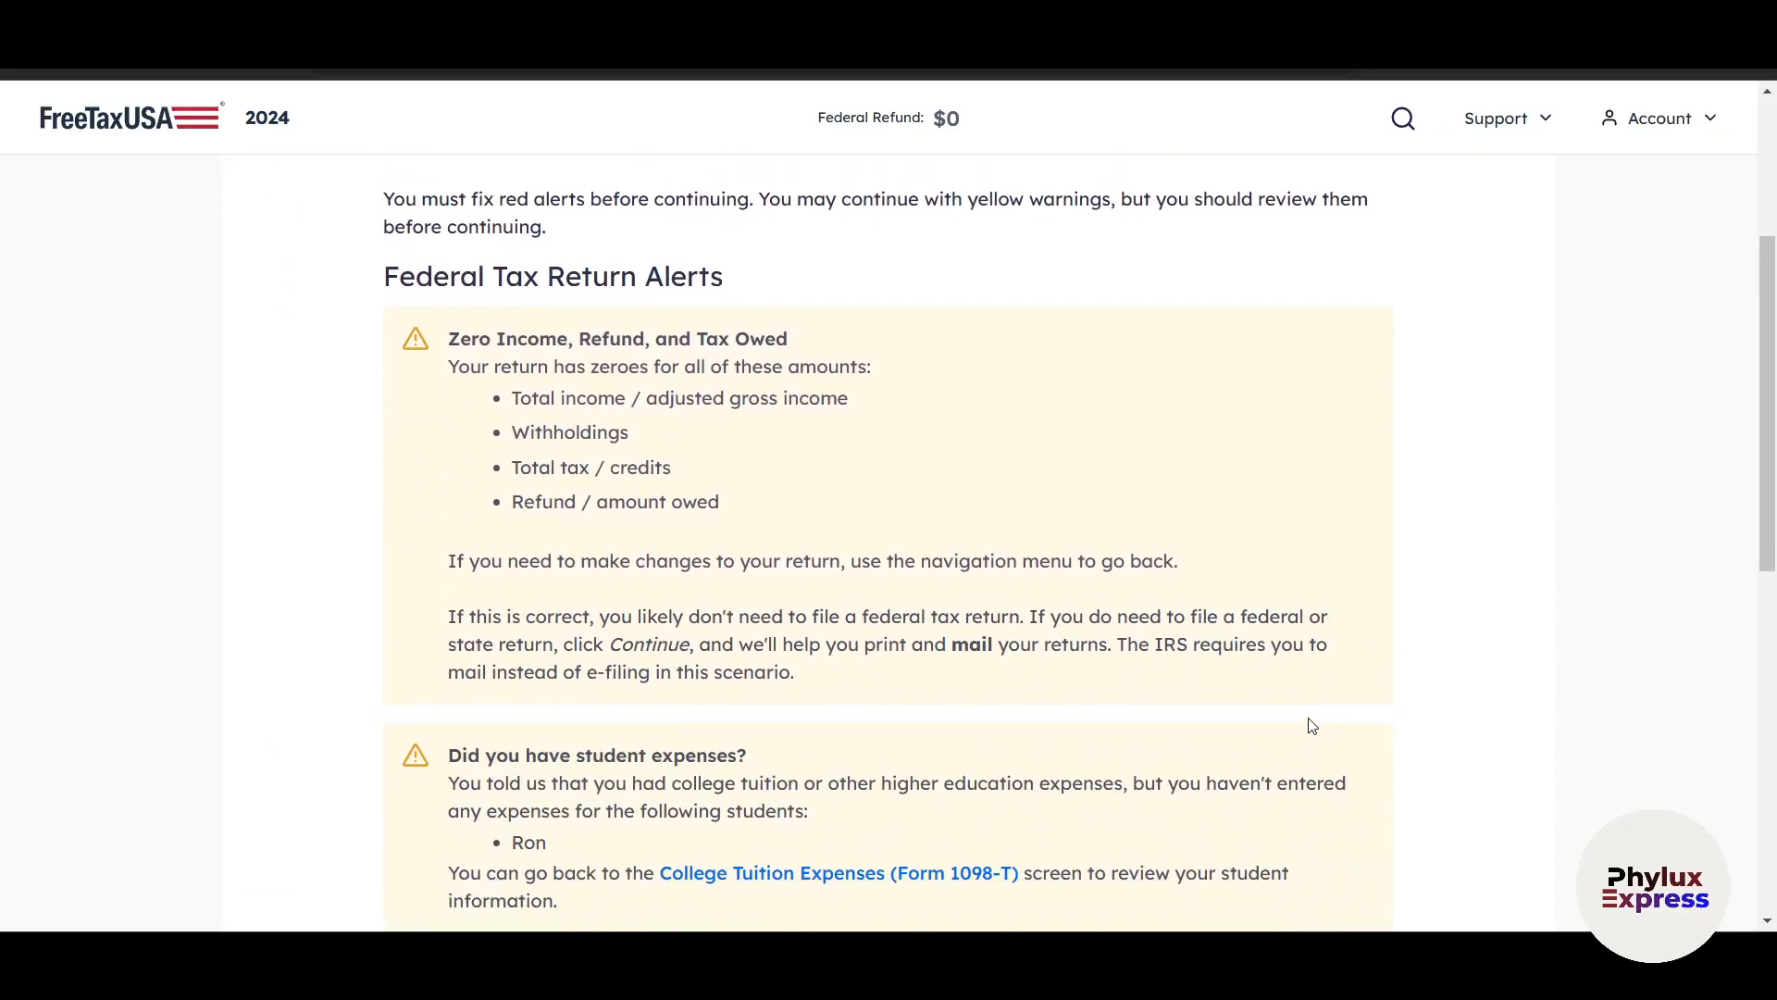
scroll(750, 366, down, 8)
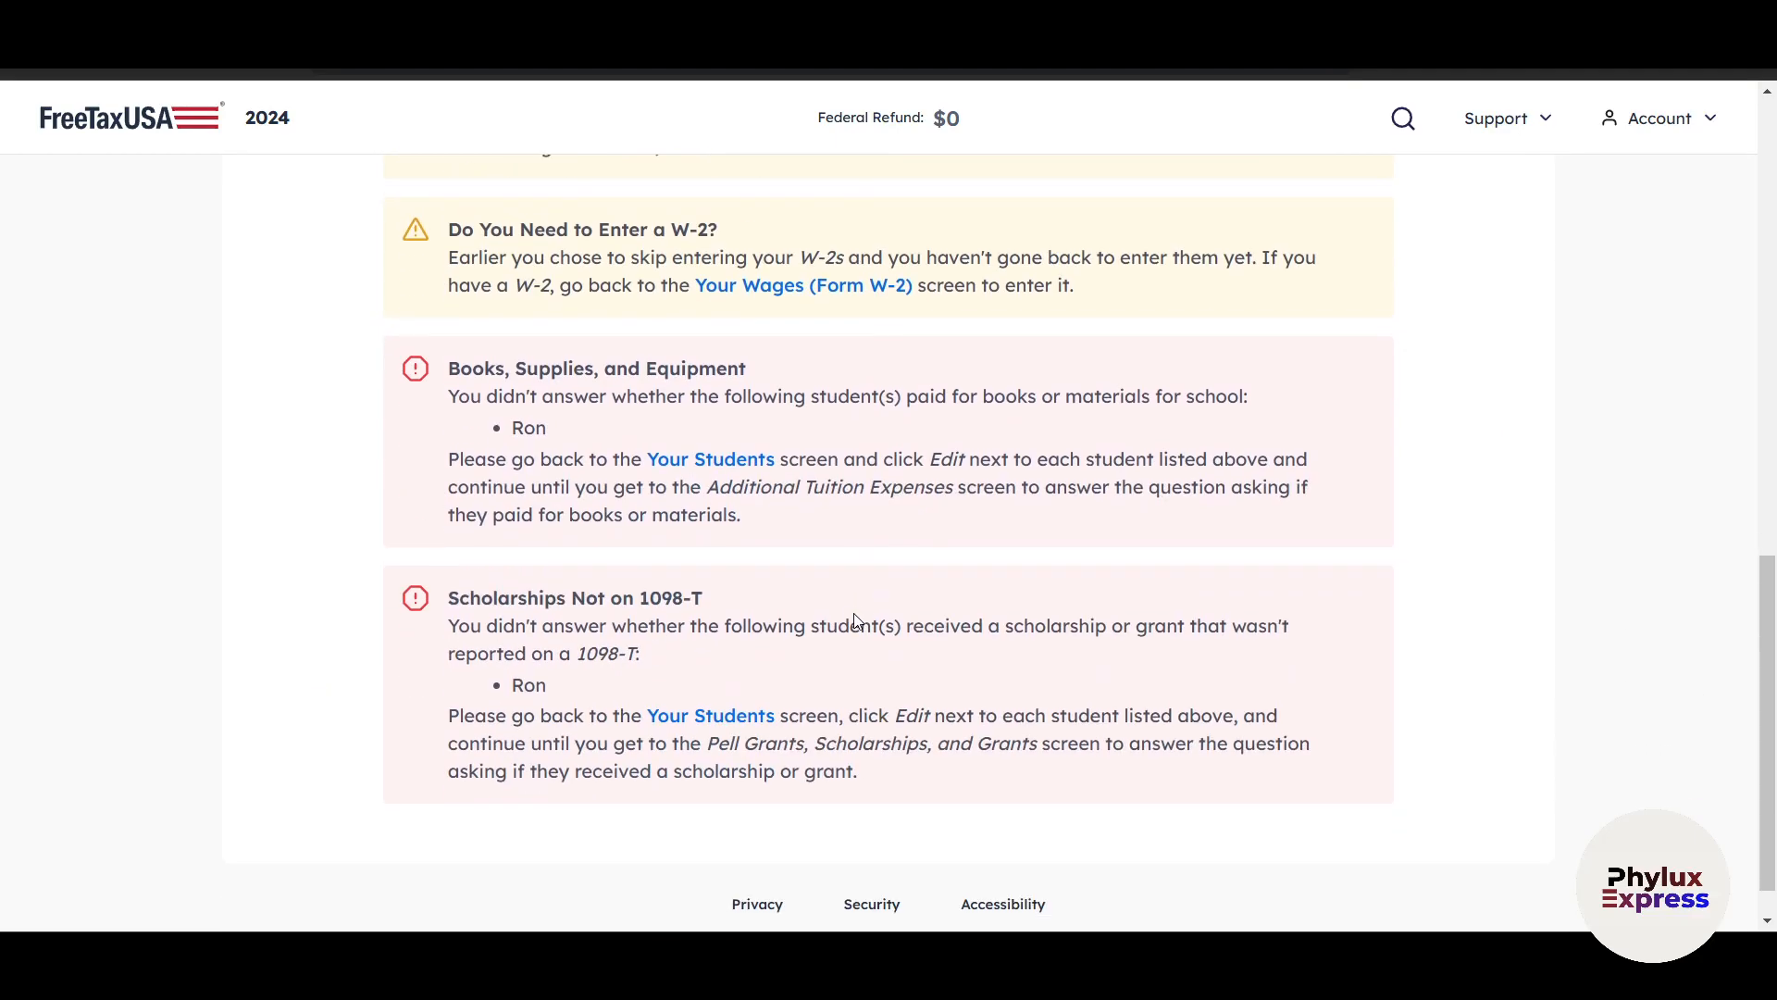
scroll(860, 634, up, 12)
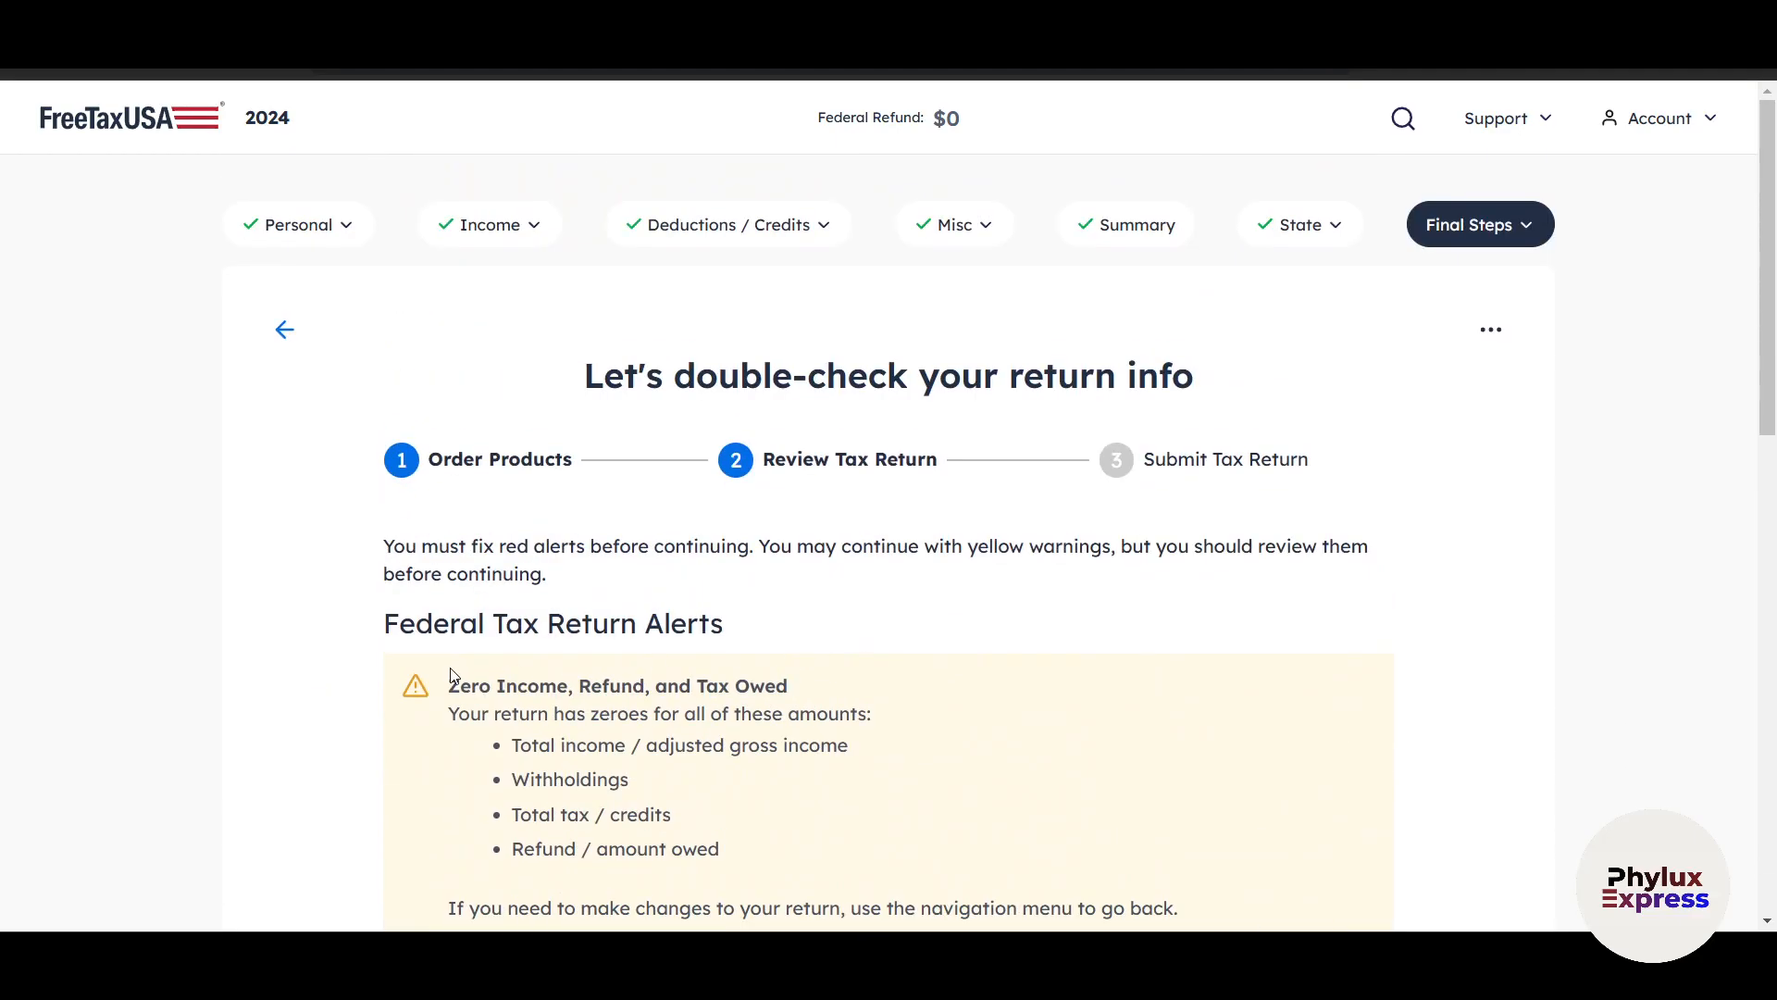
scroll(627, 656, down, 2)
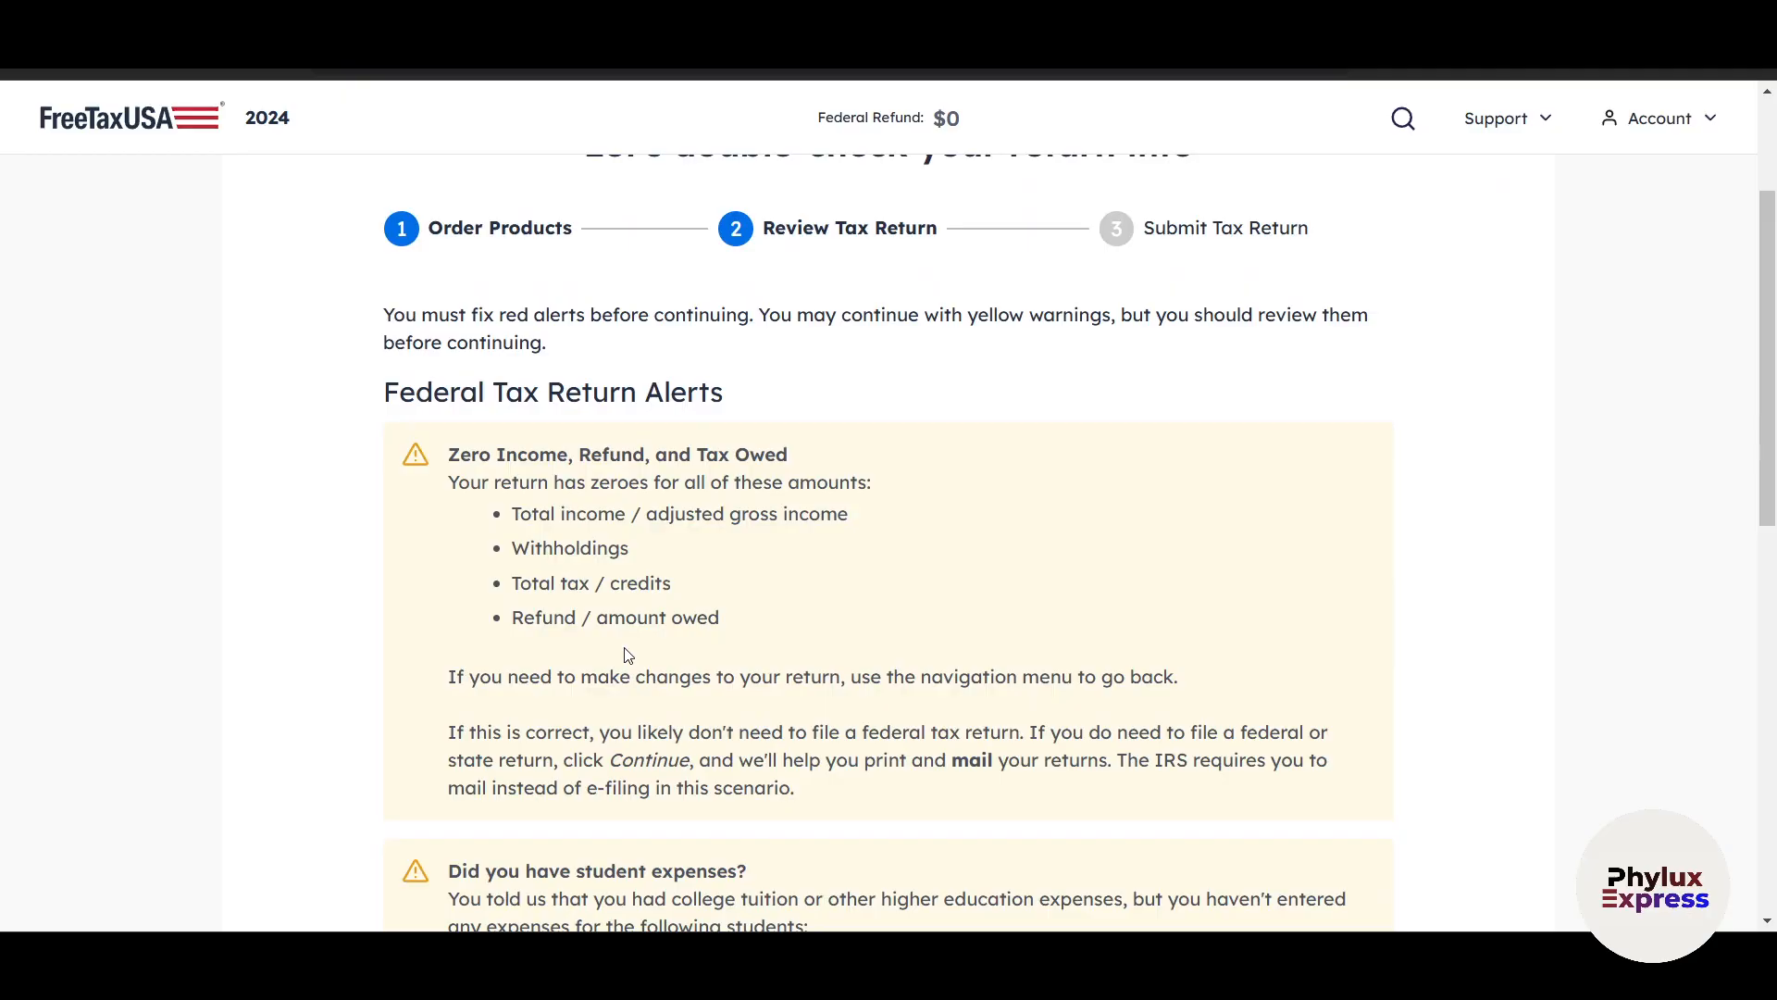
scroll(627, 656, down, 10)
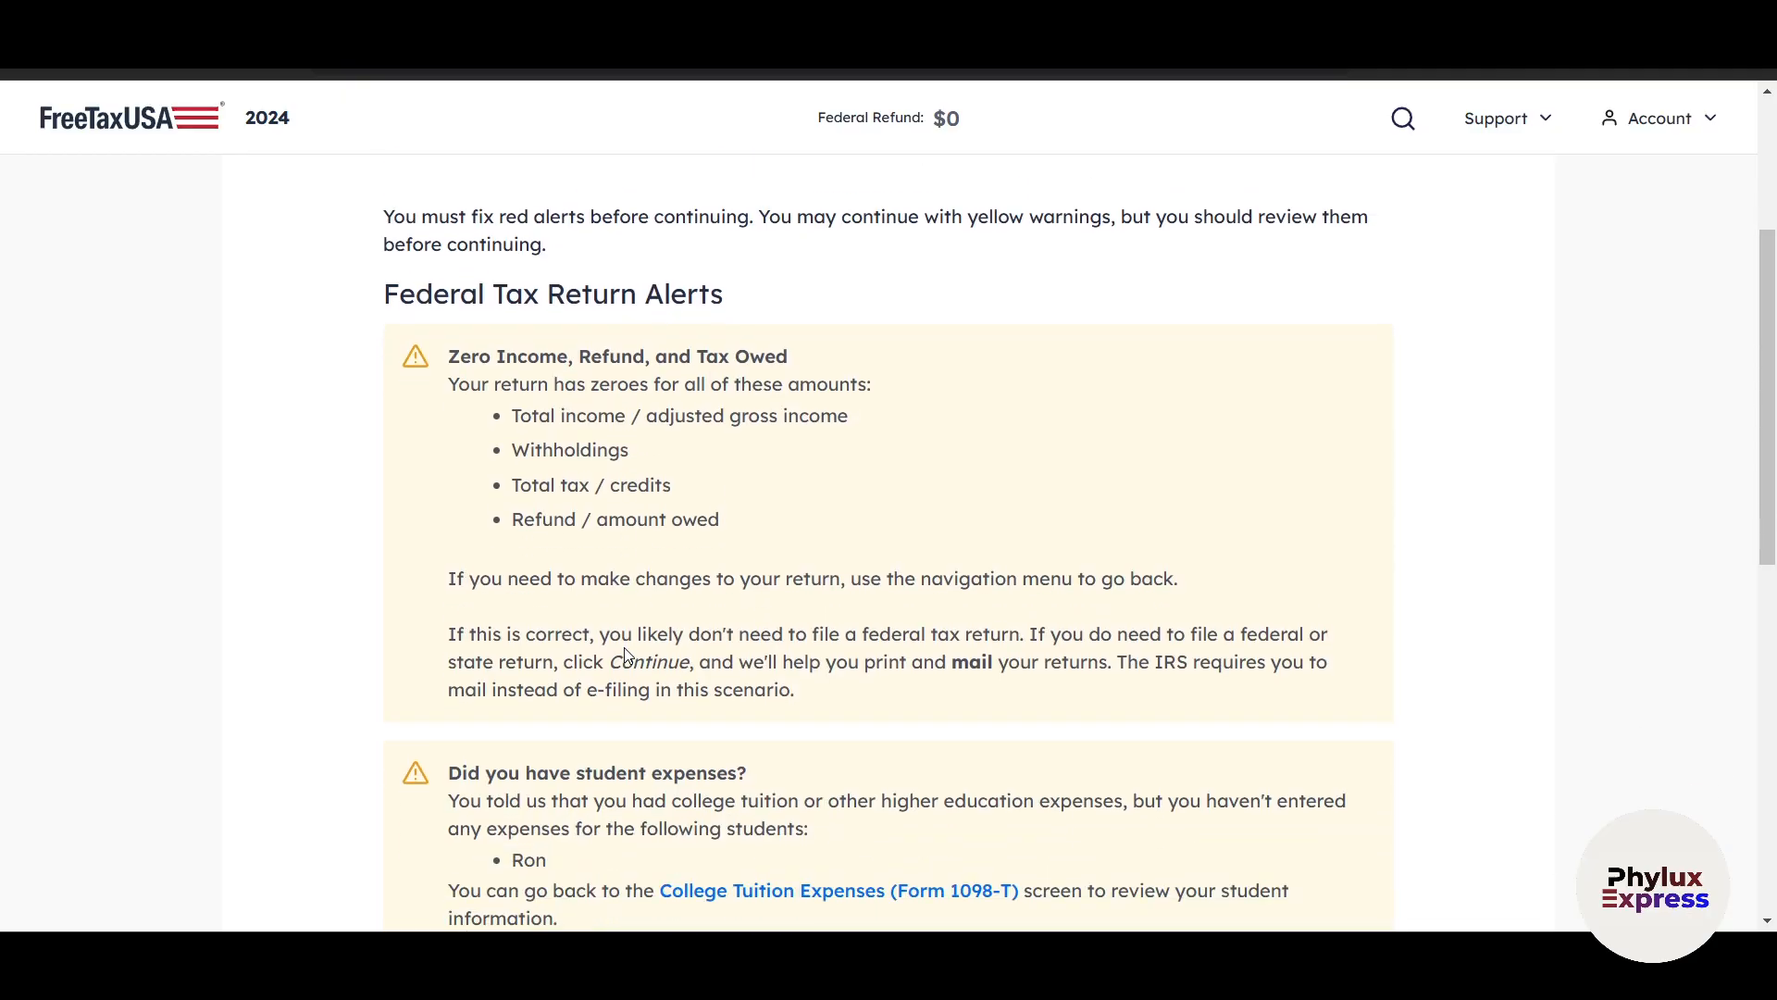
scroll(626, 647, up, 12)
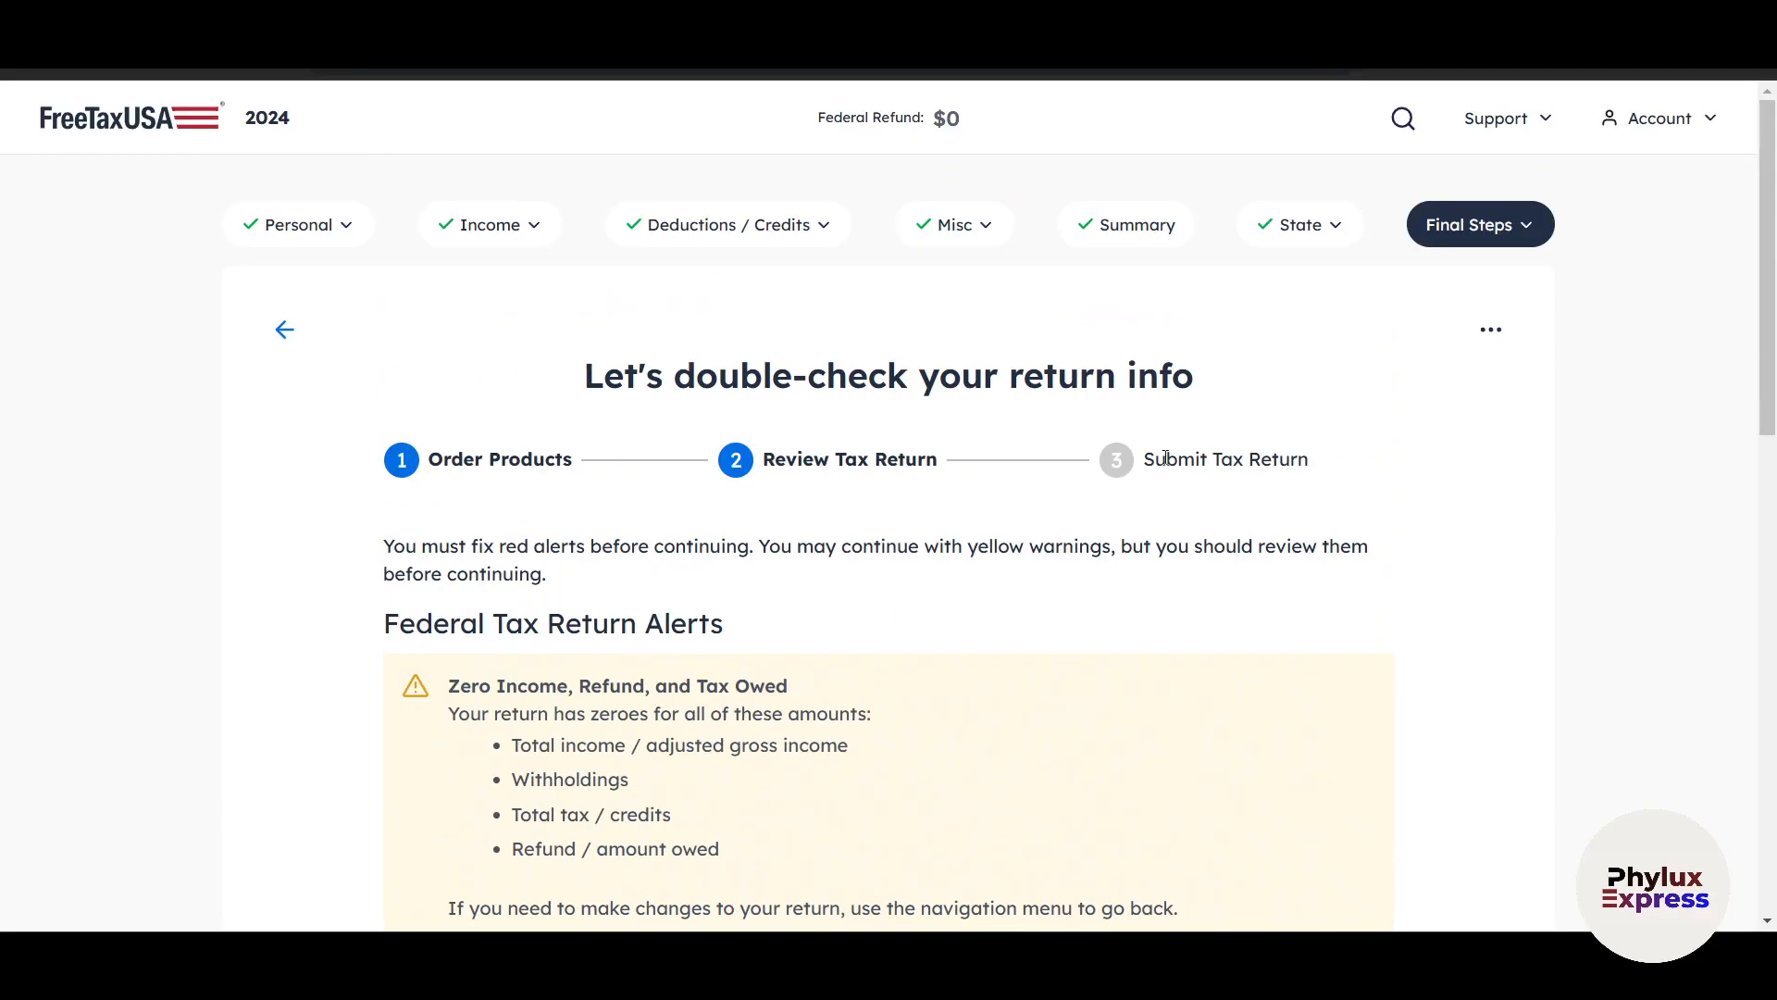
scroll(1434, 656, down, 2)
scroll(1434, 657, up, 2)
scroll(1435, 658, down, 15)
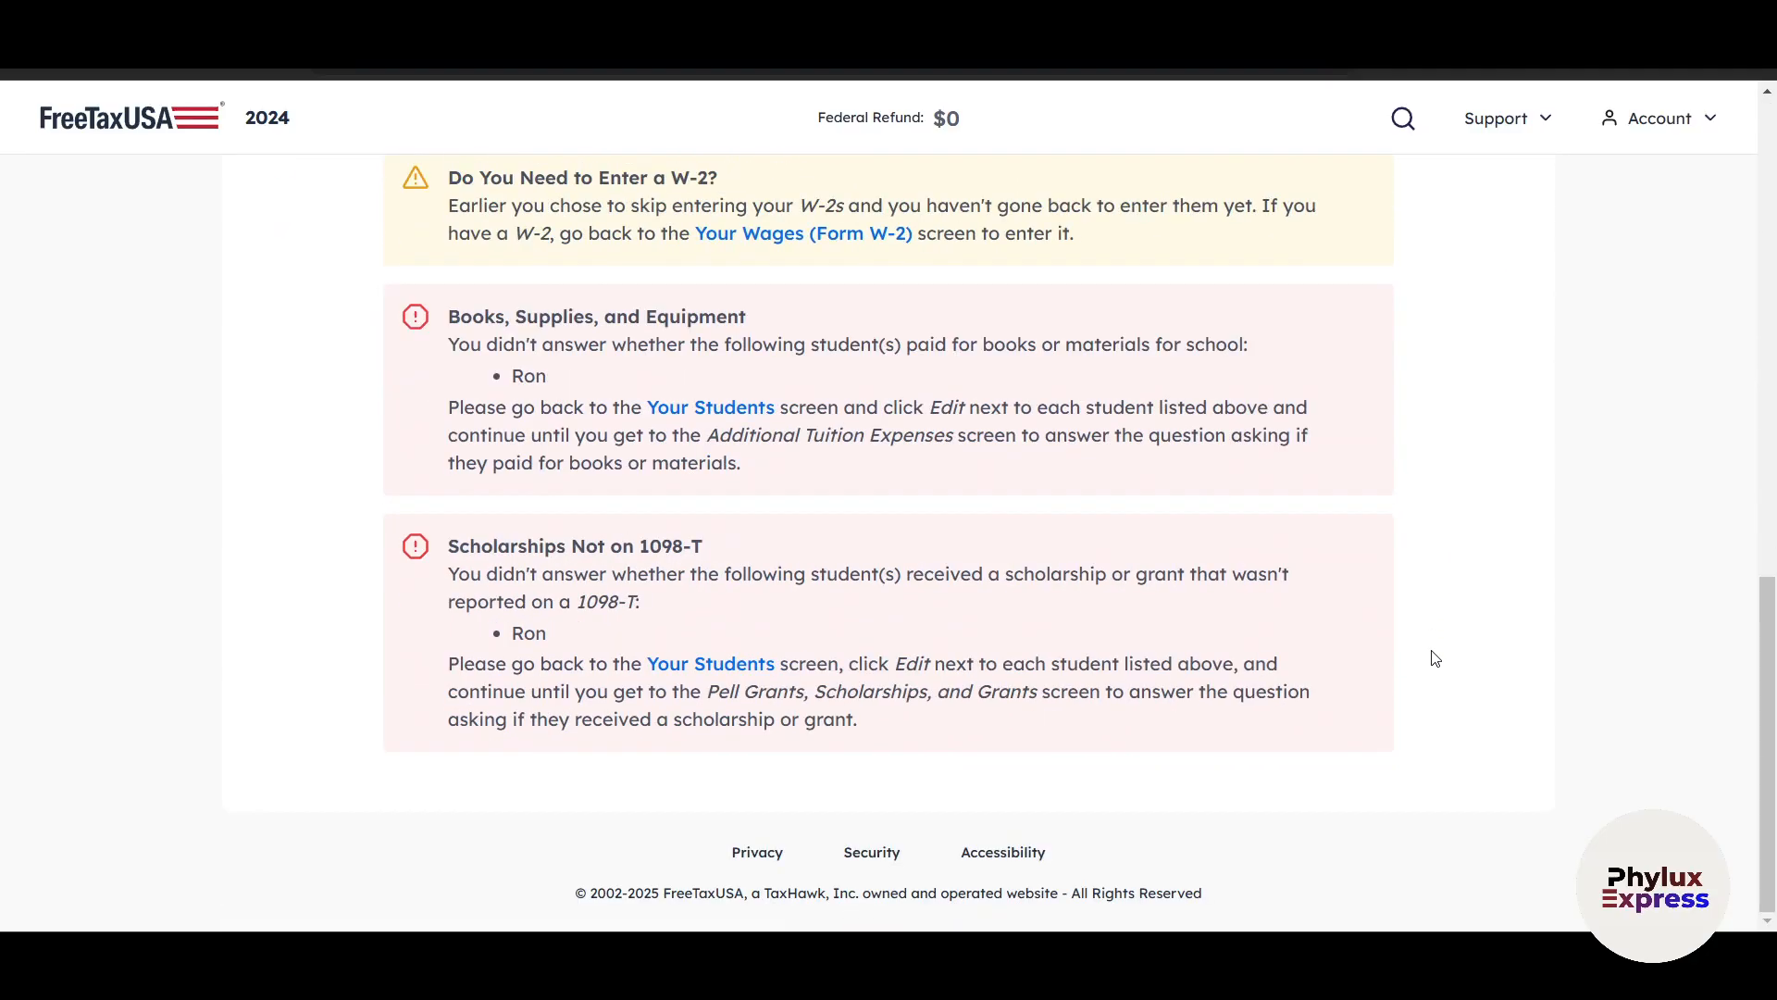